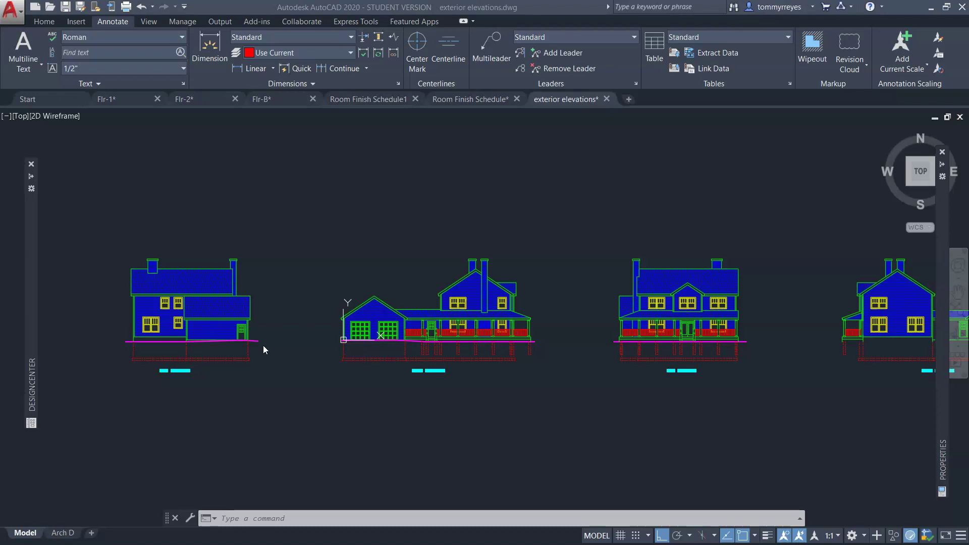
# Start a new named view in the exterior elevations drawing's View Manager and name it South Elevation
pyautogui.scroll(-3, 510, 385)
pyautogui.scroll(6, 396, 357)
pyautogui.scroll(-2, 399, 323)
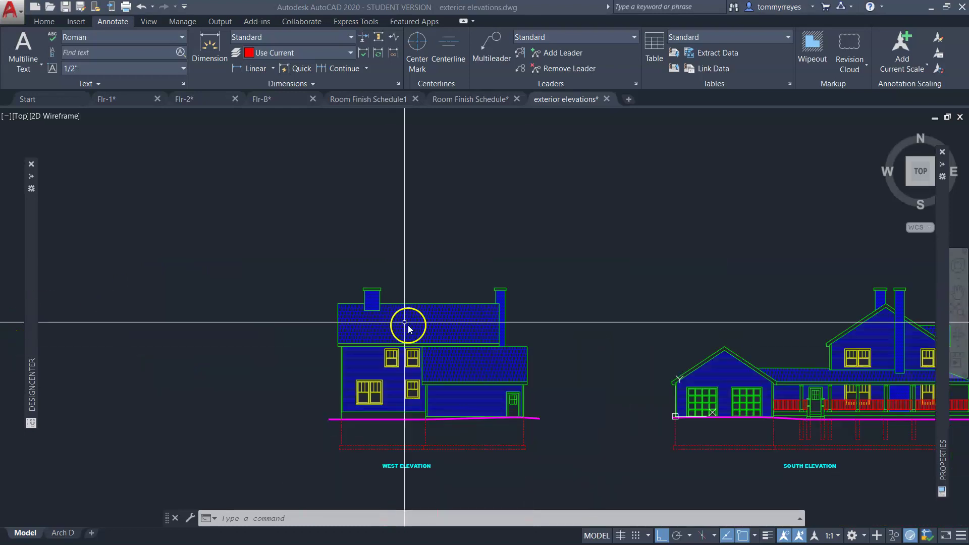
pyautogui.moveTo(425, 317); pyautogui.dragTo(413, 275, button='middle')
pyautogui.scroll(2, 399, 329)
pyautogui.moveTo(432, 338); pyautogui.dragTo(431, 312, button='middle')
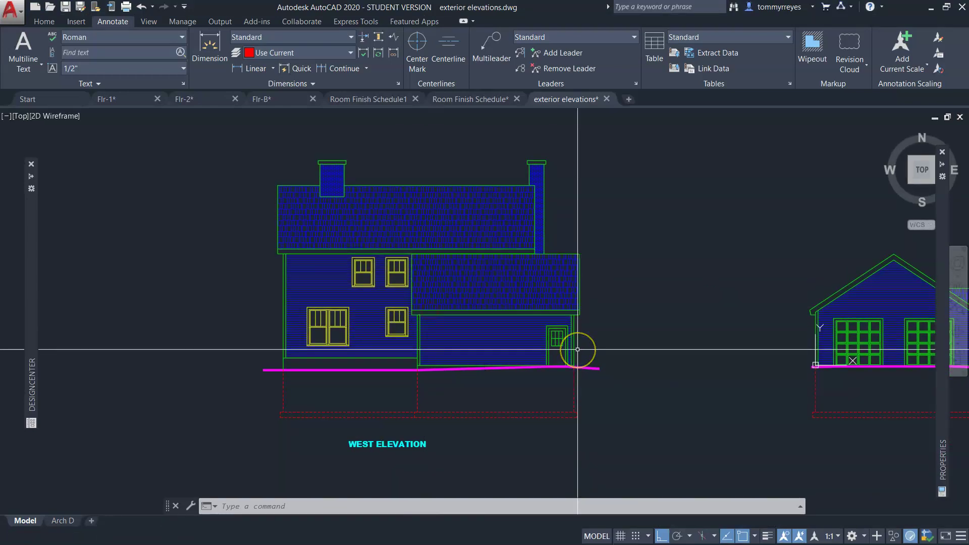
pyautogui.write('V')
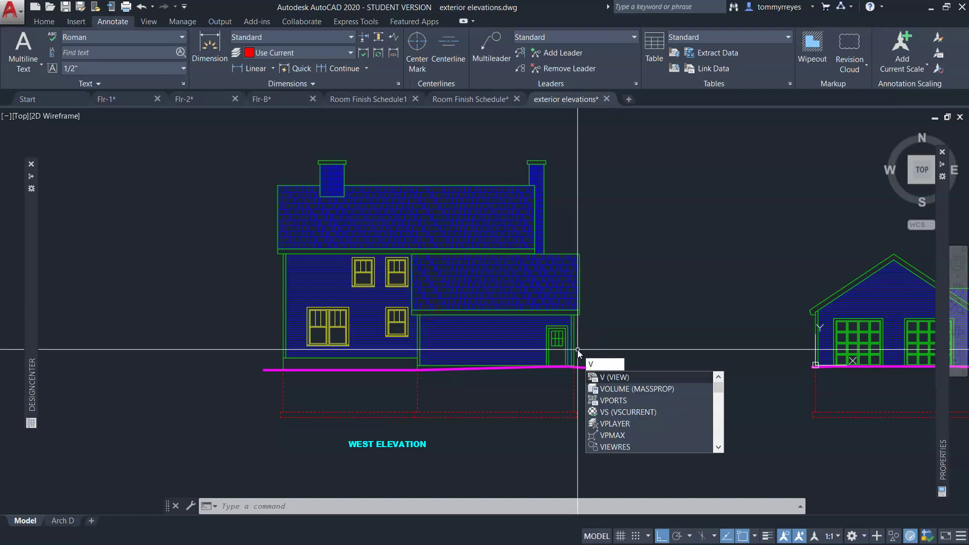
pyautogui.press('Return')
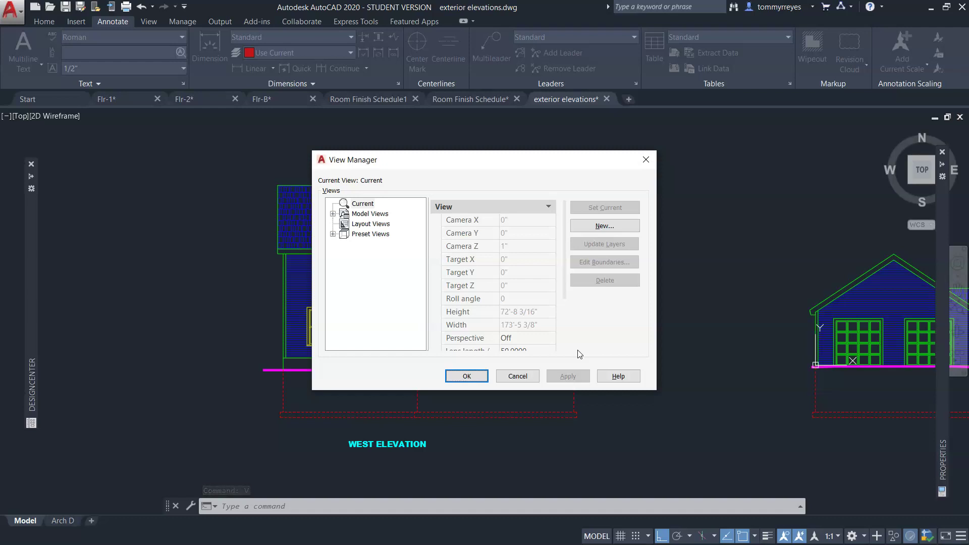
pyautogui.click(604, 227)
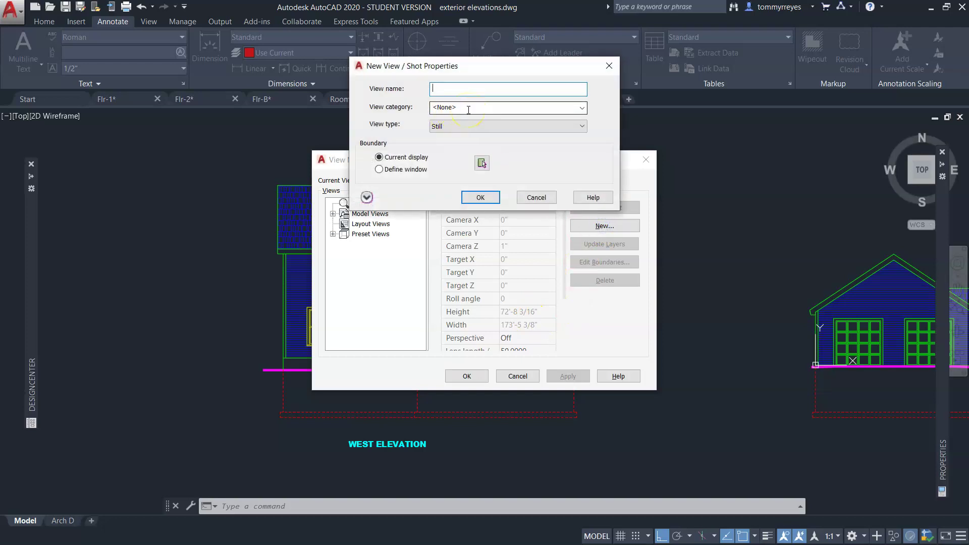
pyautogui.write('South Elevation')
pyautogui.click(516, 135)
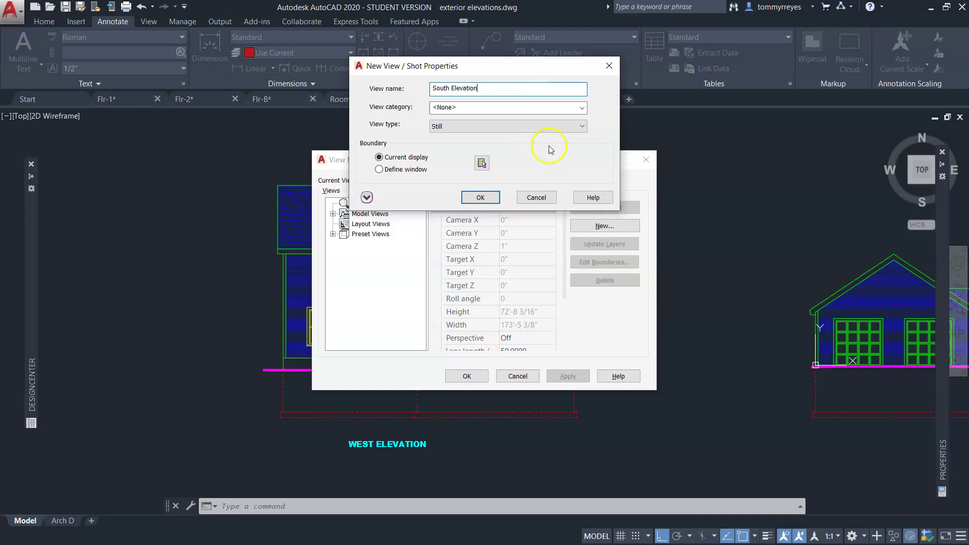
# Define the new view's boundary as a window around the west elevation drawing and its foundation, leaving out the title text
pyautogui.click(380, 170)
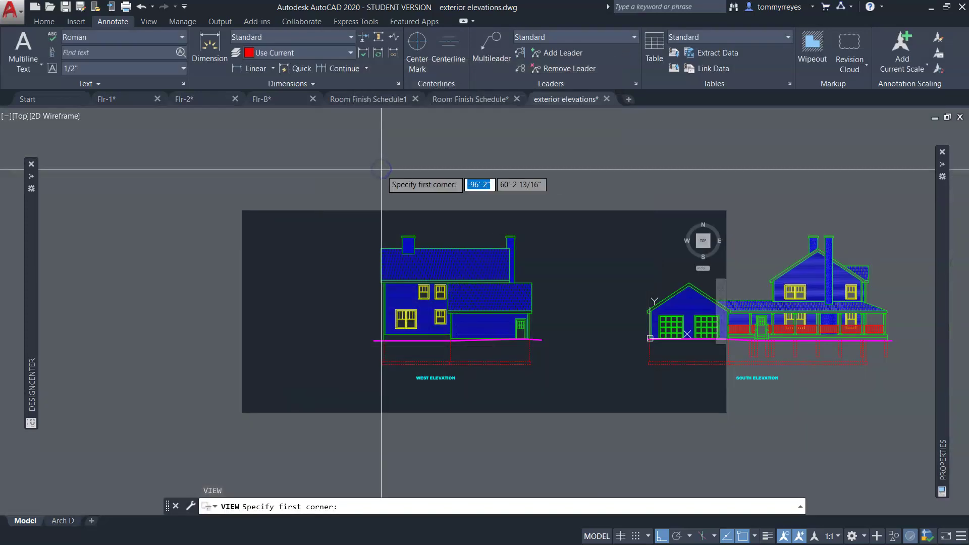
pyautogui.click(365, 230)
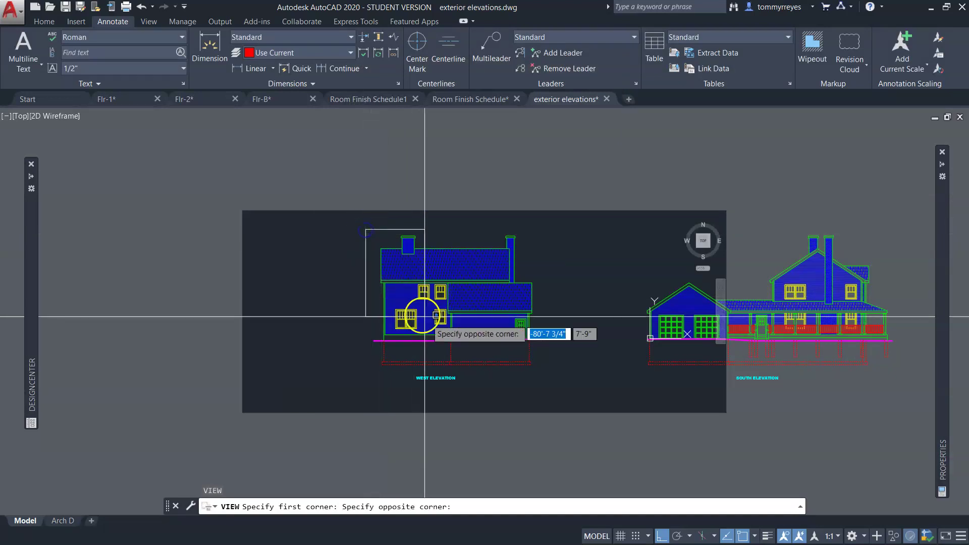
pyautogui.click(549, 370)
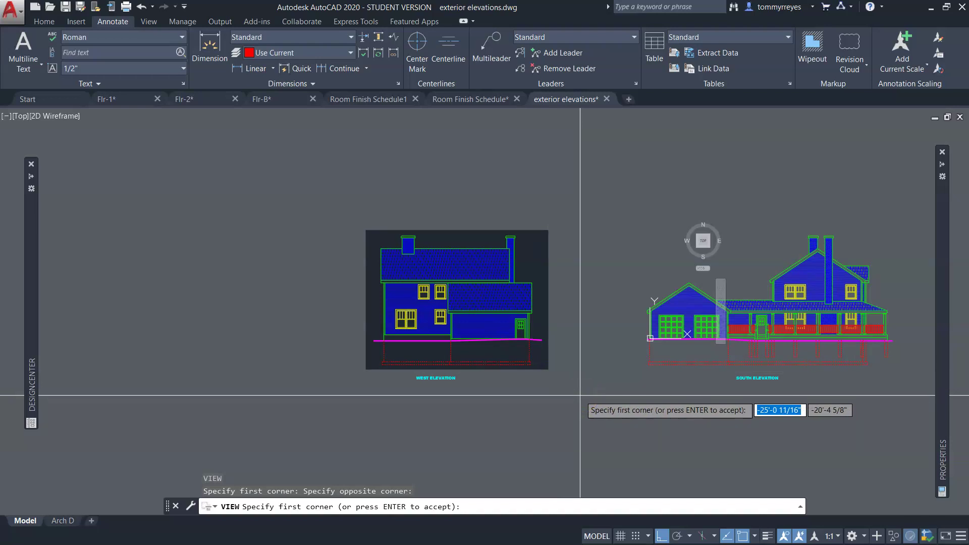
pyautogui.press('Return')
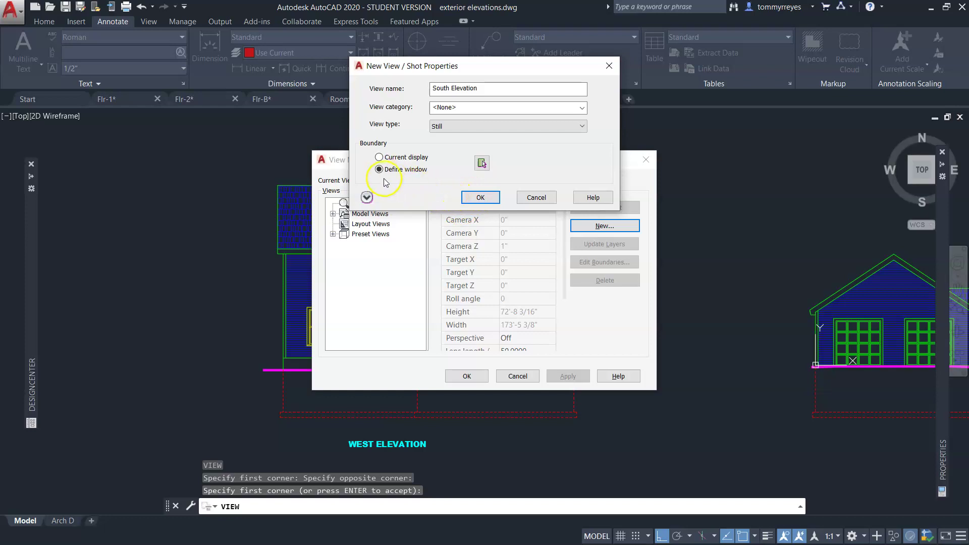
pyautogui.click(367, 197)
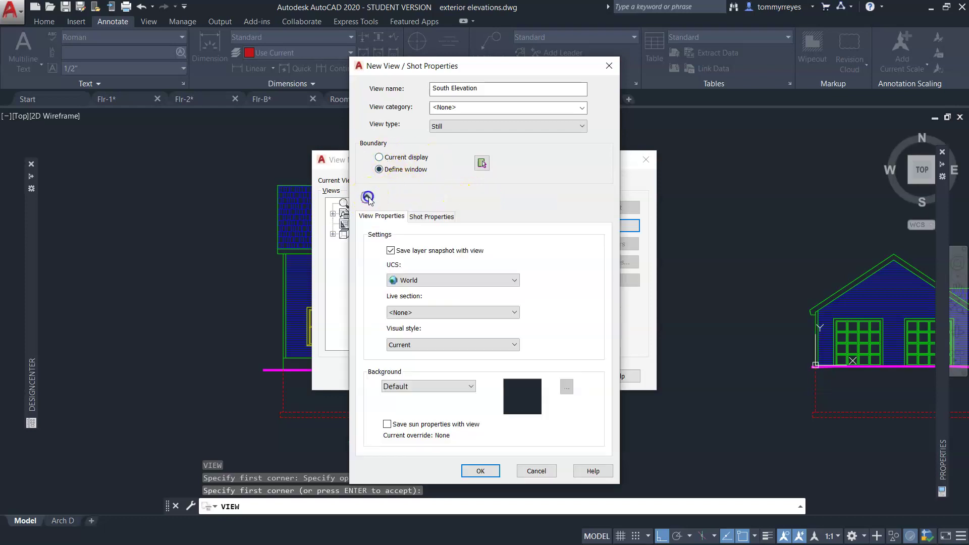
pyautogui.click(368, 198)
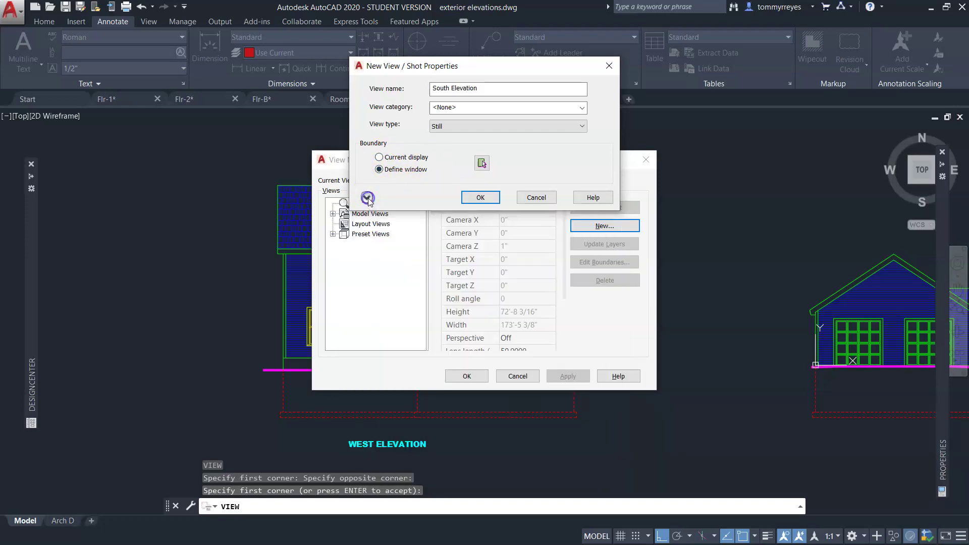
pyautogui.click(367, 197)
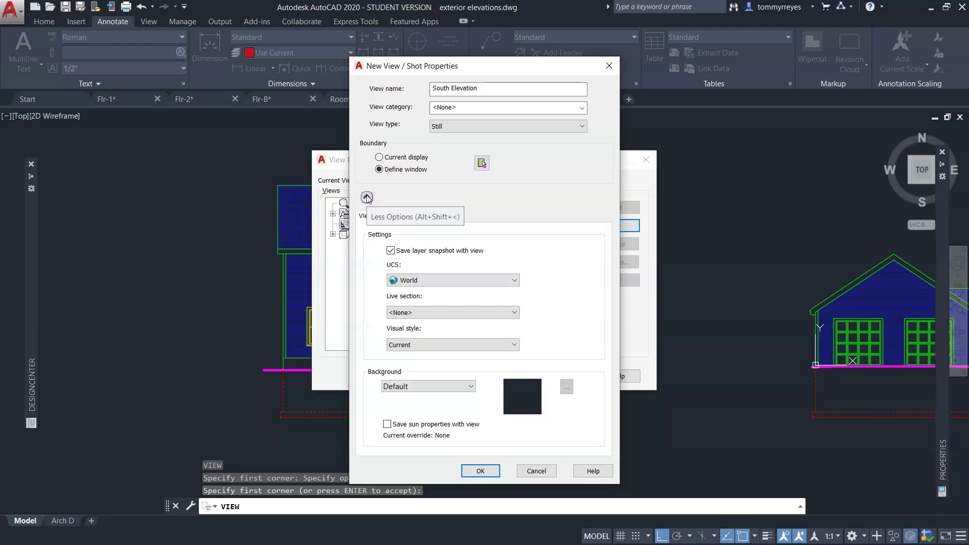
pyautogui.click(367, 197)
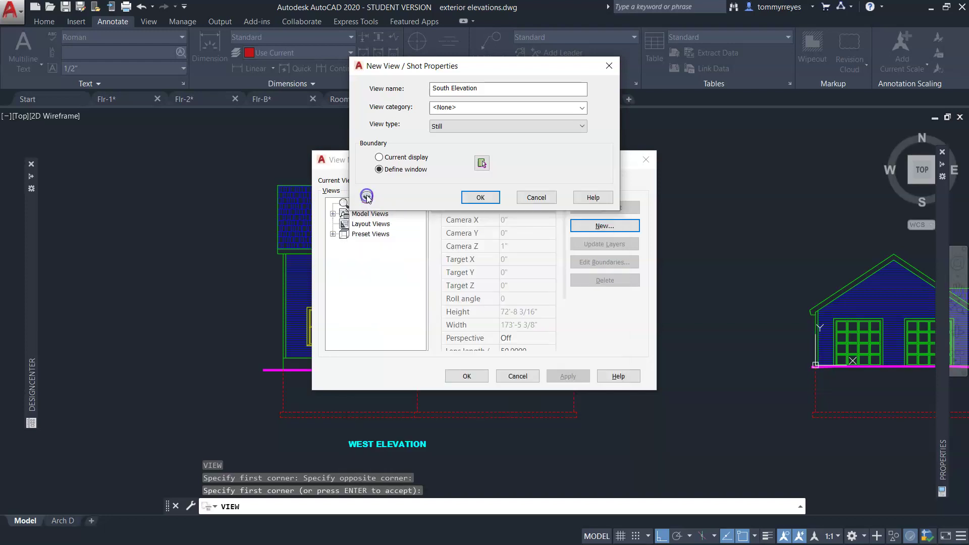
# Save the new view, replacing the existing South Elevation view, and accept the changes in the View Manager
pyautogui.click(479, 198)
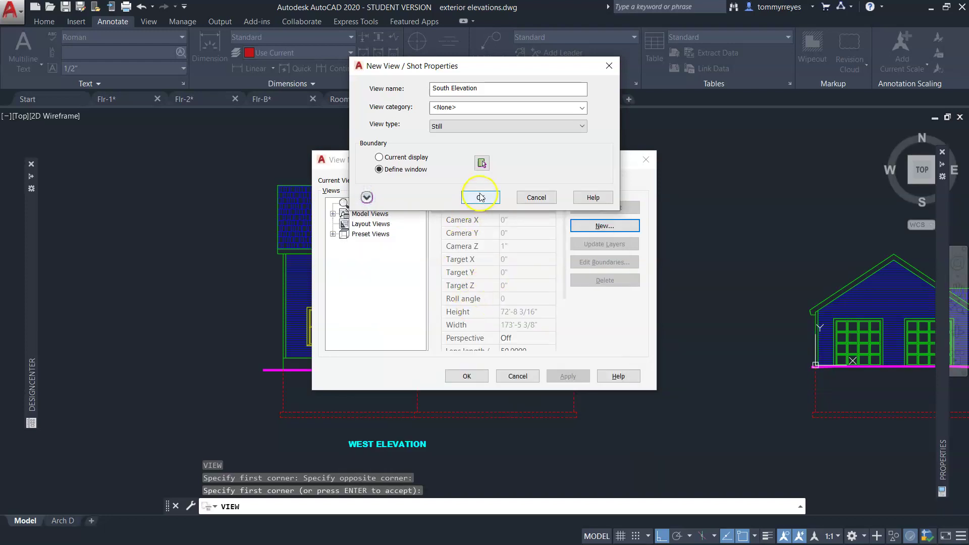
pyautogui.click(480, 198)
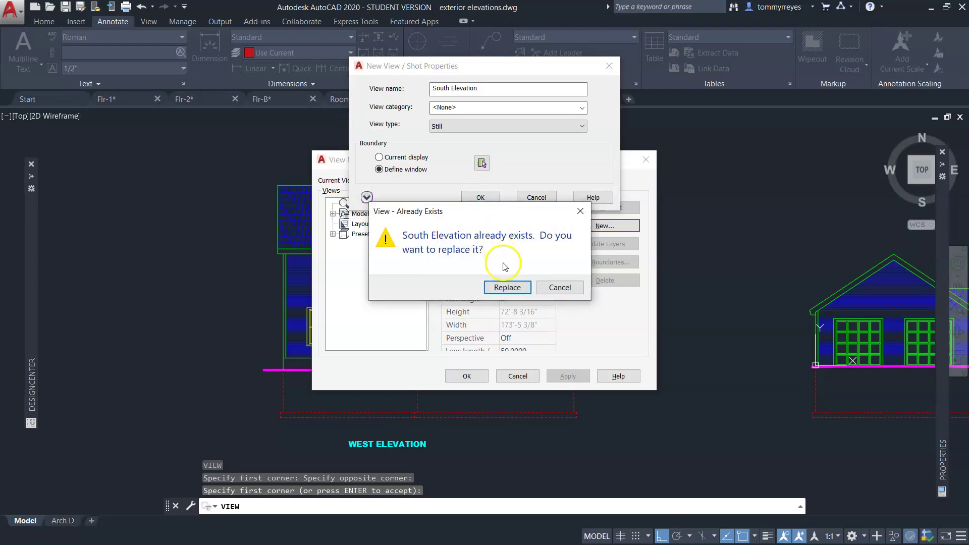
pyautogui.click(508, 287)
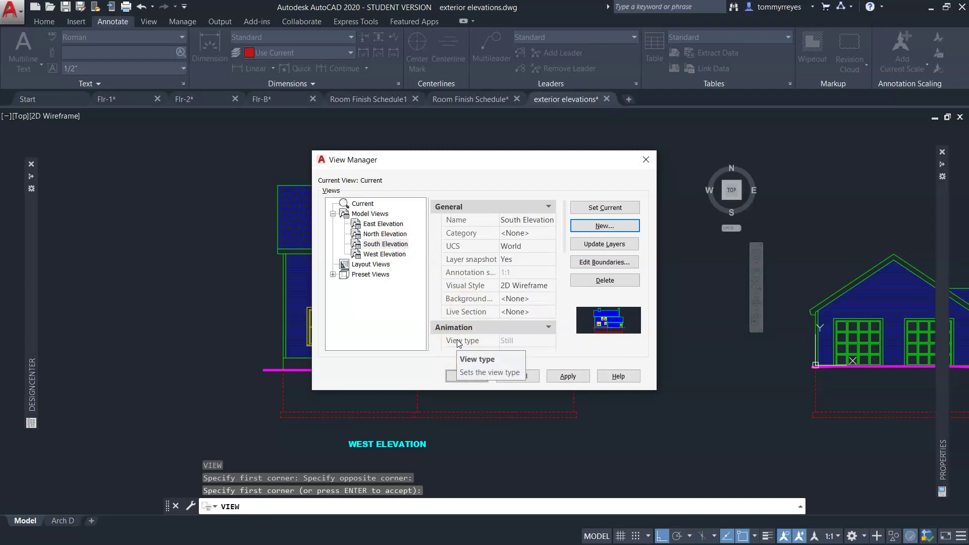
pyautogui.click(467, 376)
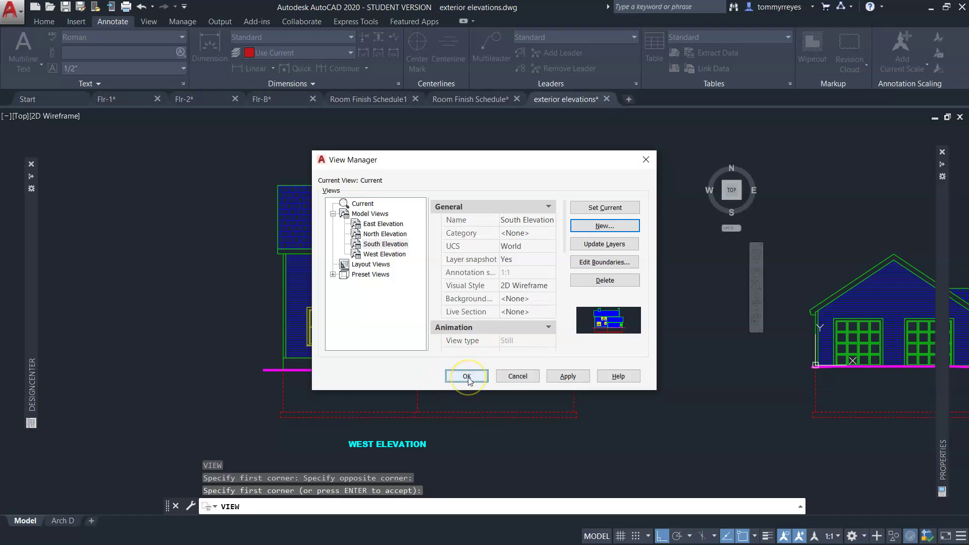
pyautogui.click(468, 377)
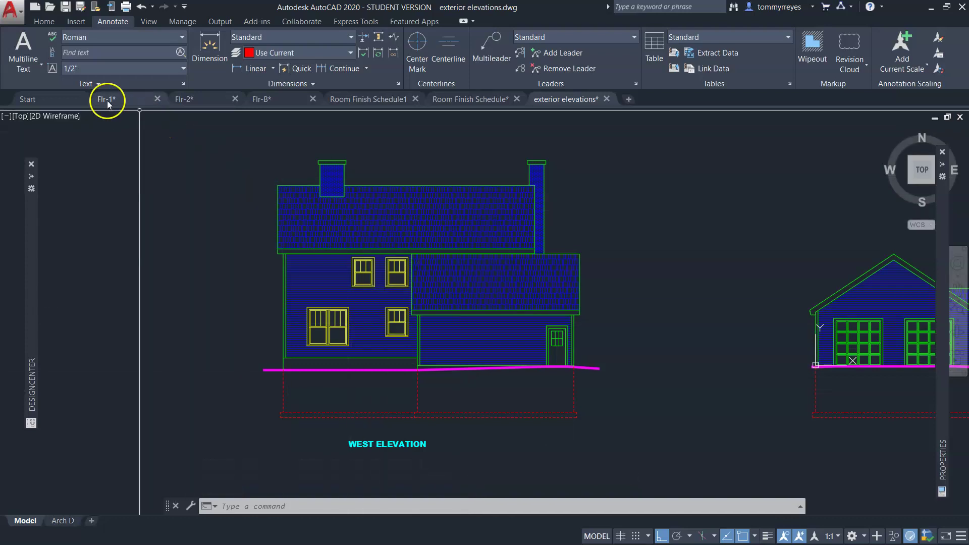
# In the Flr-B drawing, redefine the Basement Floor Plan view's boundary with a window around the dimensioned plan and apply it
pyautogui.click(281, 99)
pyautogui.scroll(-5, 497, 303)
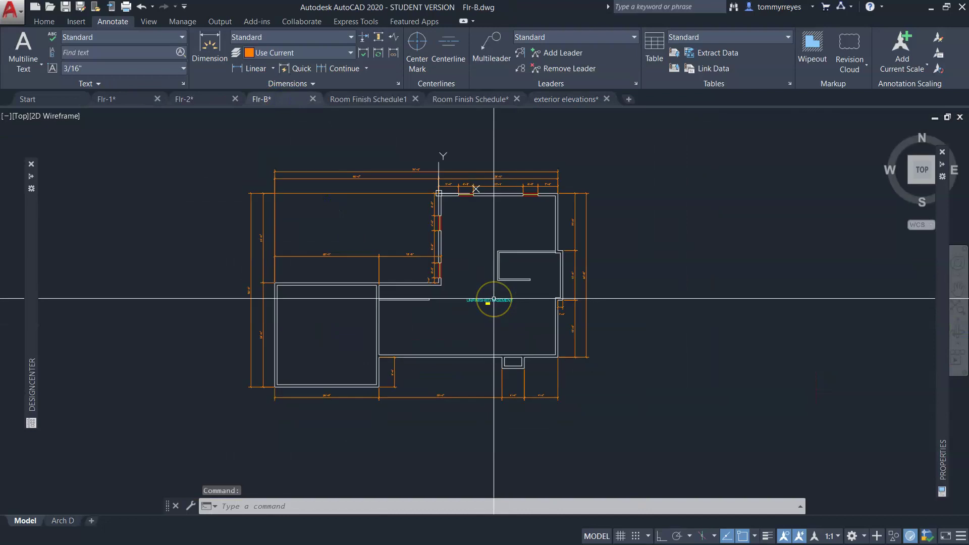
pyautogui.write('v')
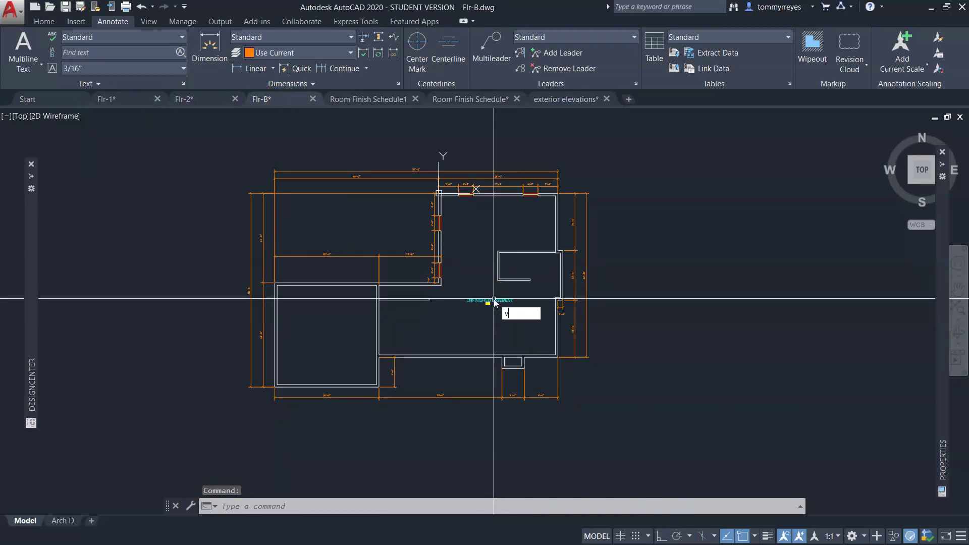
pyautogui.press('Return')
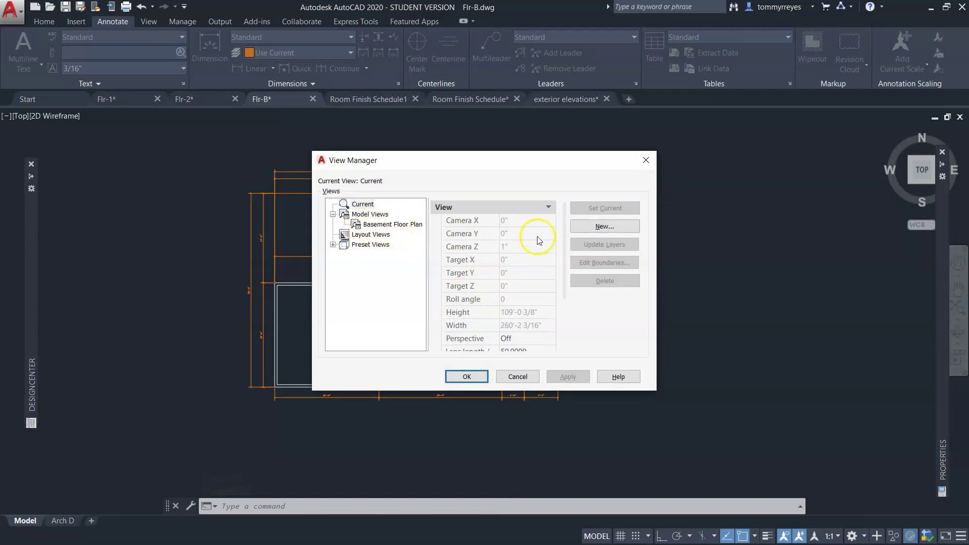
pyautogui.click(357, 226)
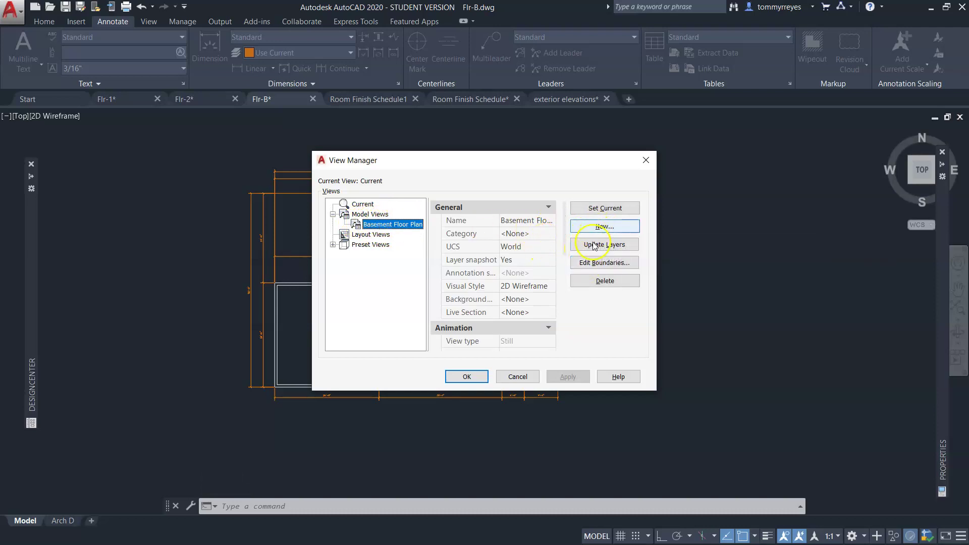
pyautogui.click(614, 263)
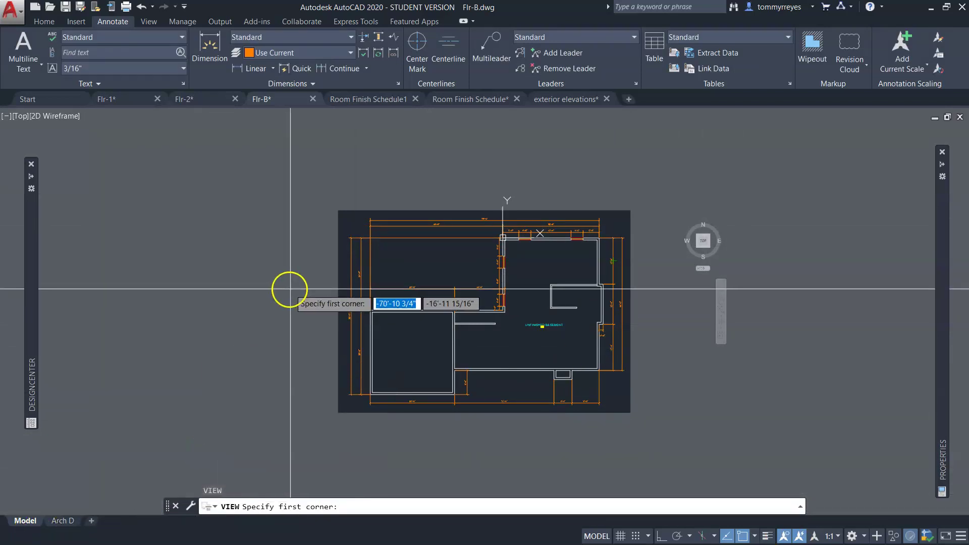
pyautogui.click(338, 210)
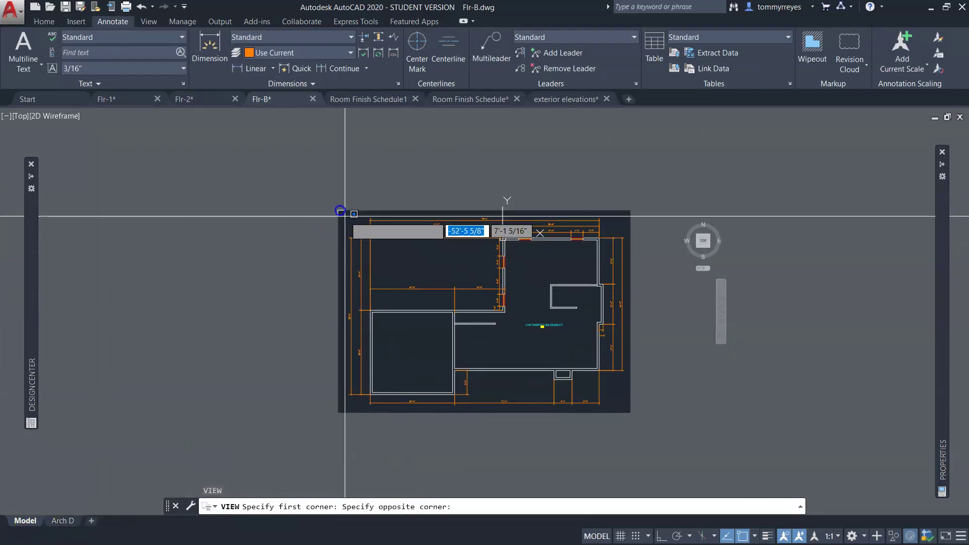
pyautogui.click(631, 412)
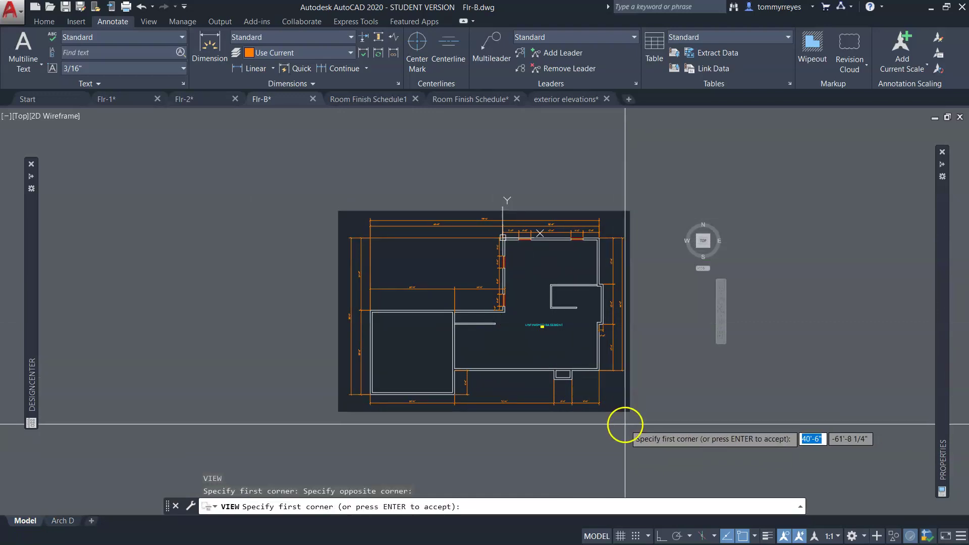
pyautogui.press('Return')
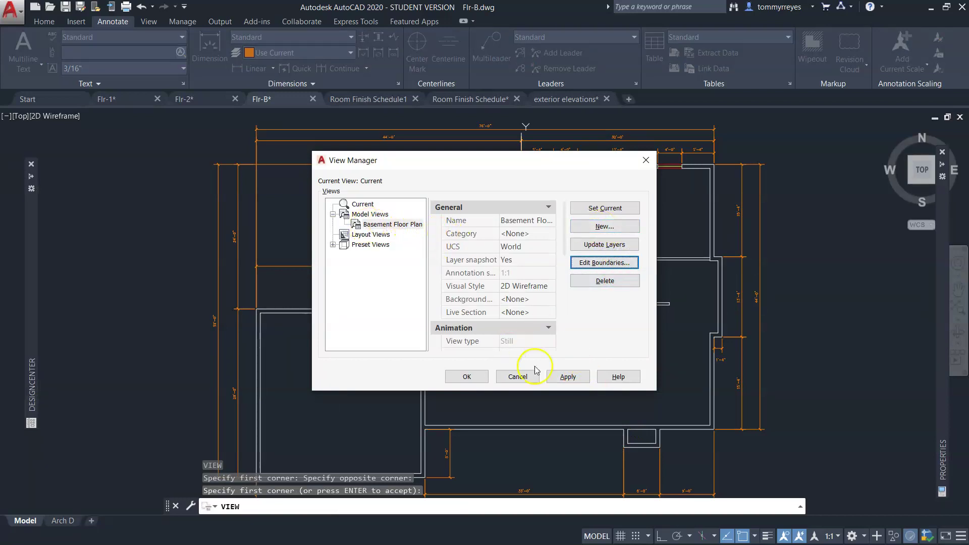
pyautogui.click(564, 379)
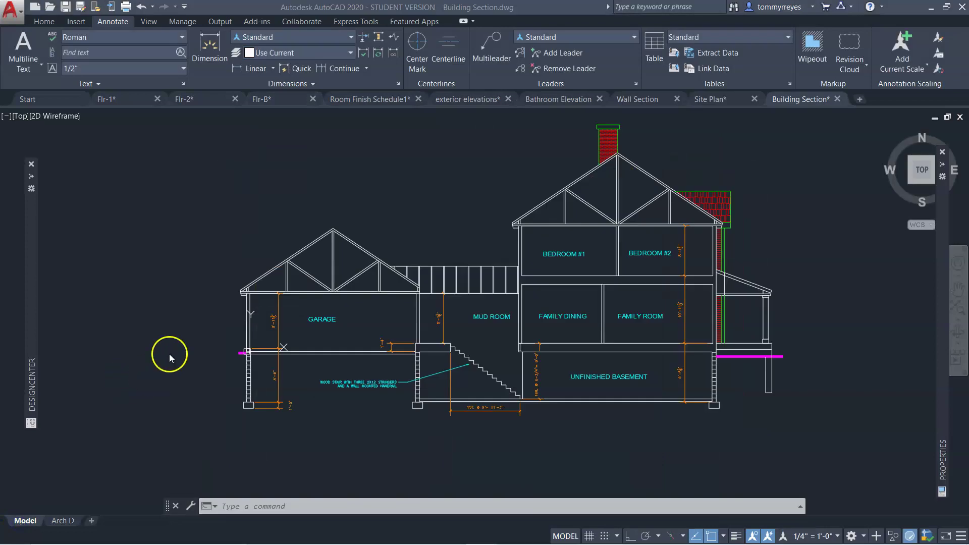
# Save the Site Plan, Wall Section and Bathroom Elevation drawings, and return to the exterior elevations drawing
pyautogui.click(726, 101)
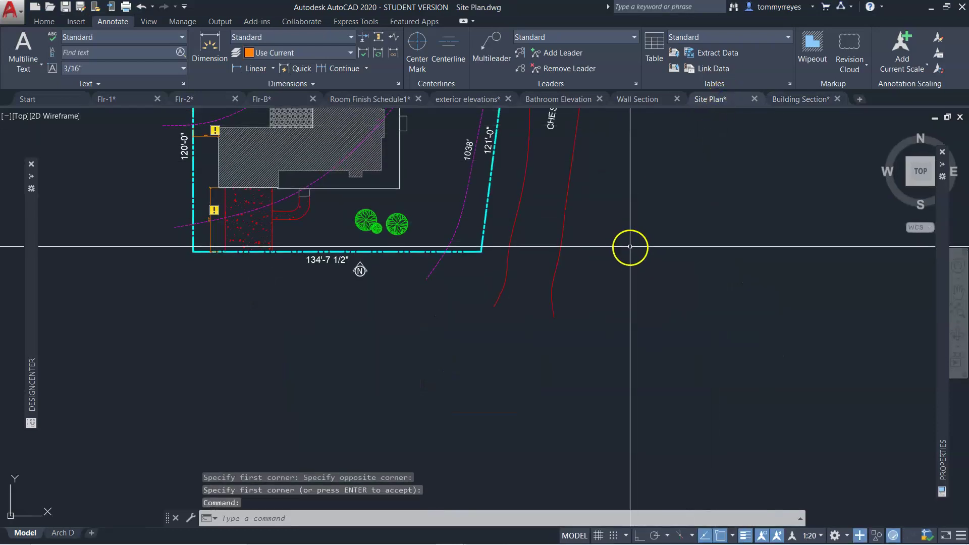
pyautogui.scroll(2, 555, 131)
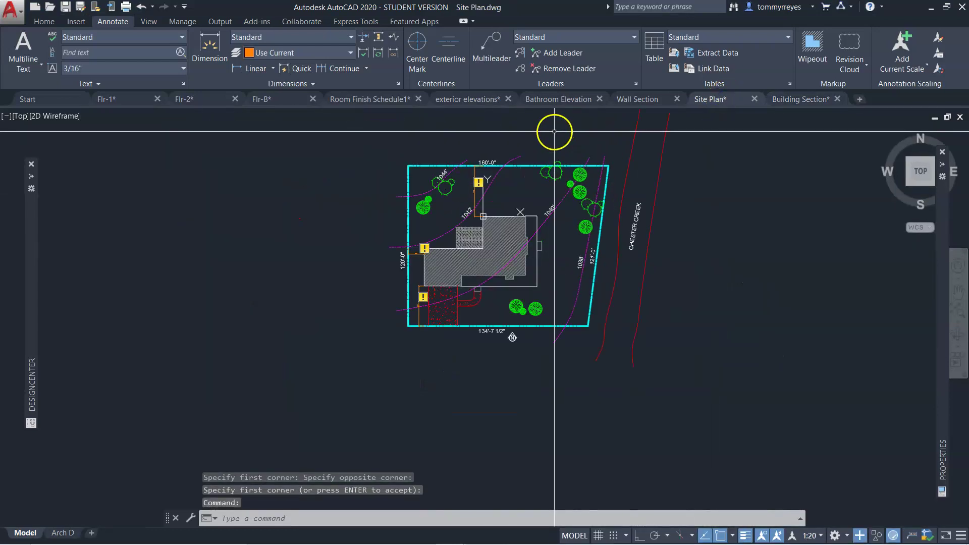
pyautogui.click(653, 100)
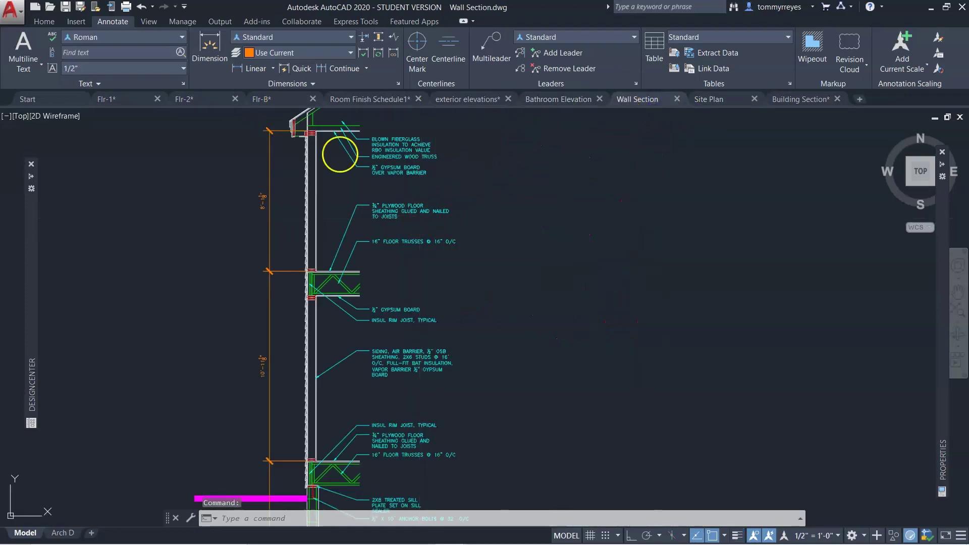
pyautogui.hotkey('ctrl', 's')
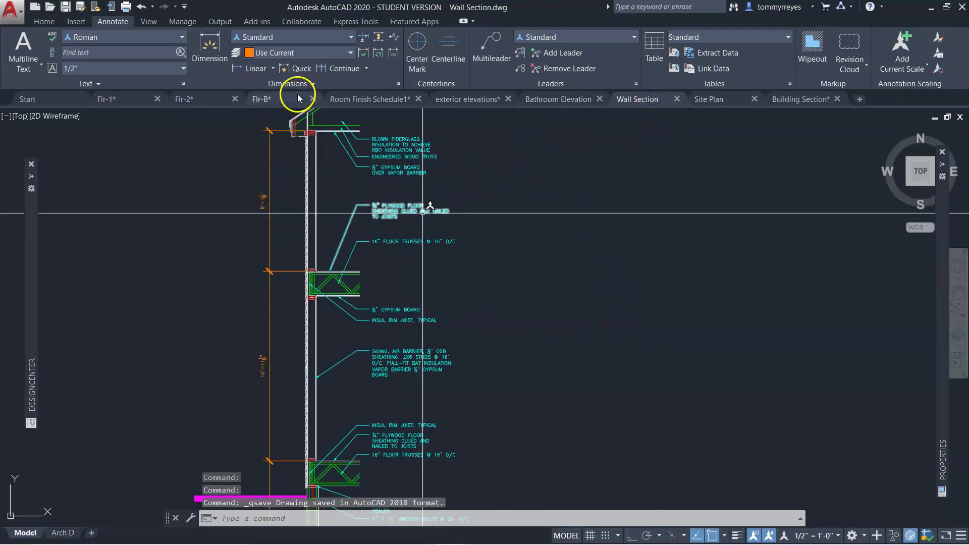
pyautogui.click(556, 100)
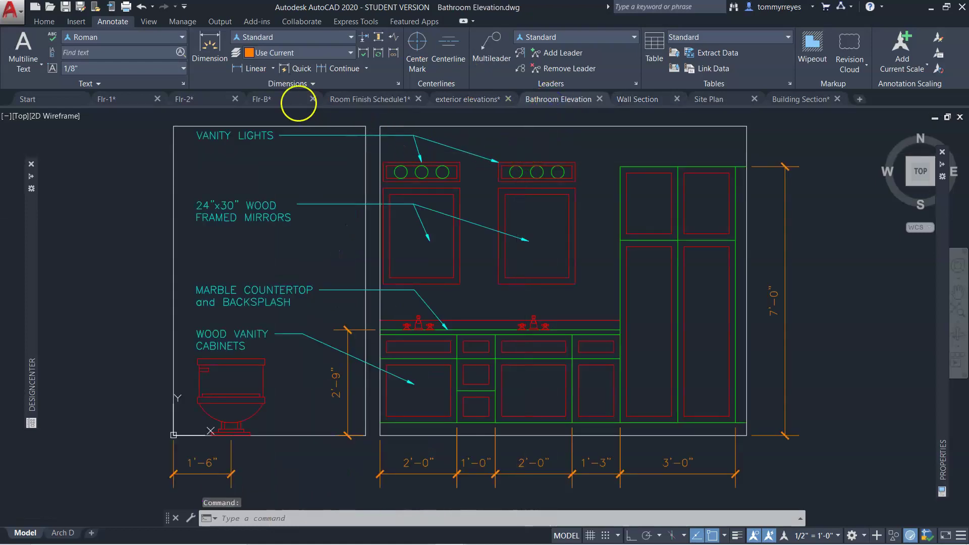
pyautogui.hotkey('ctrl', 's')
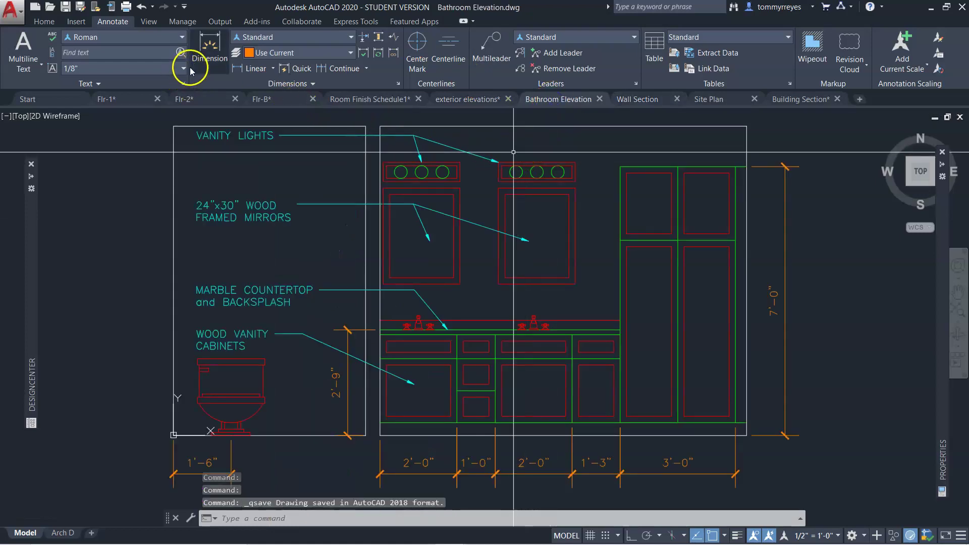
pyautogui.click(465, 99)
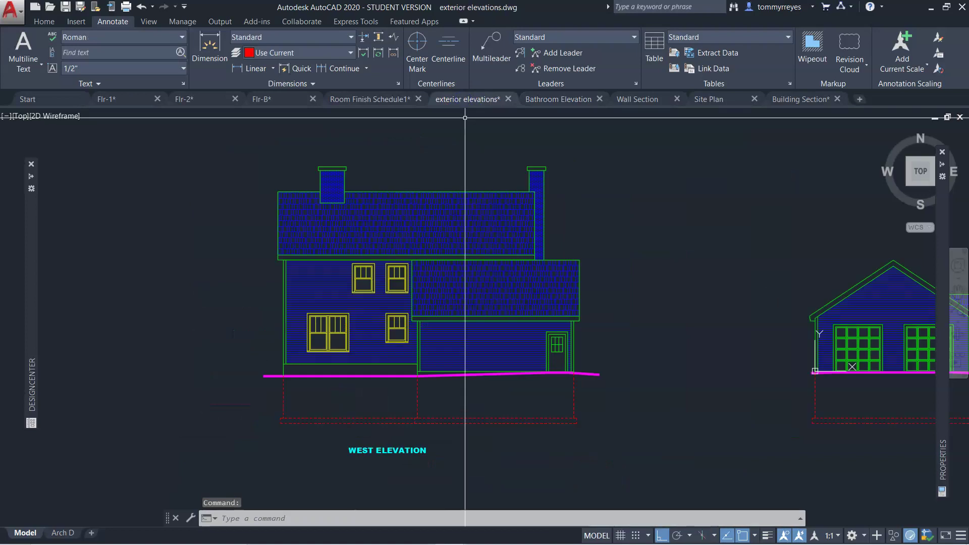
# Save the exterior elevations, Room Finish Schedule1, Flr-B, Flr-2 and Flr-1 drawings one after another
pyautogui.hotkey('ctrl', 's')
pyautogui.click(385, 101)
pyautogui.hotkey('ctrl', 's')
pyautogui.click(291, 104)
pyautogui.hotkey('ctrl', 's')
pyautogui.click(204, 98)
pyautogui.hotkey('ctrl', 's')
pyautogui.click(123, 100)
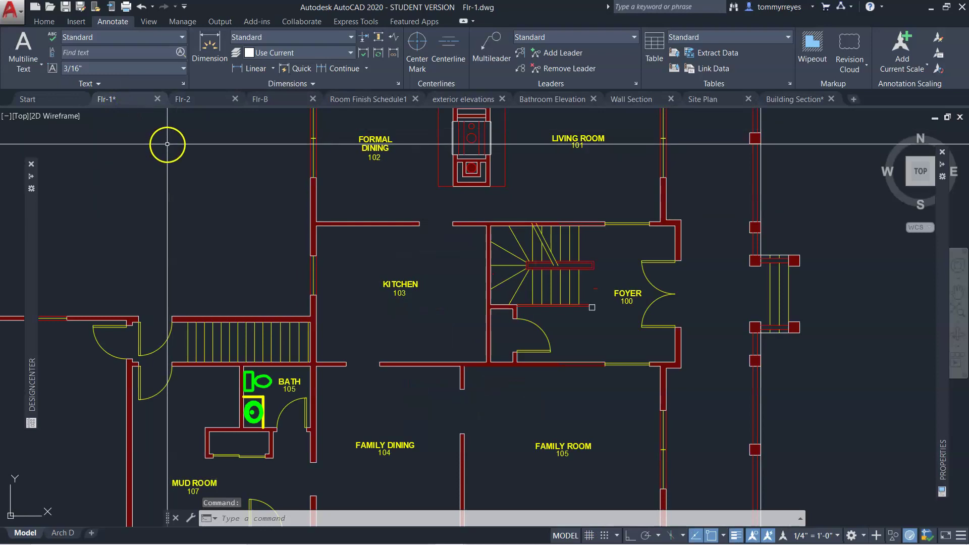
pyautogui.hotkey('ctrl', 's')
# Erase the stray magenta objects lying east of the first floor plan in Flr-1 and save the drawing
pyautogui.scroll(-7, 389, 281)
pyautogui.scroll(2, 449, 266)
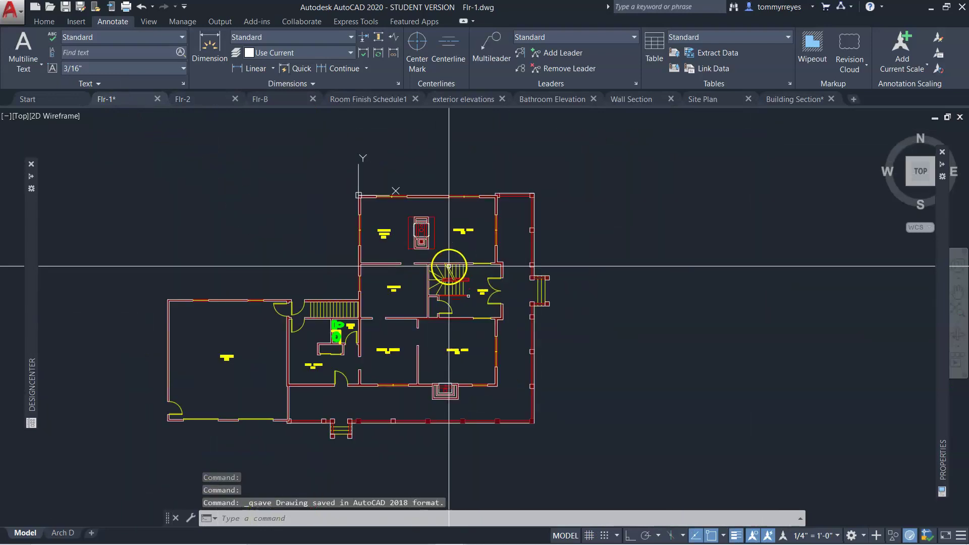
pyautogui.moveTo(565, 271); pyautogui.dragTo(586, 262, button='middle')
pyautogui.scroll(-3, 587, 257)
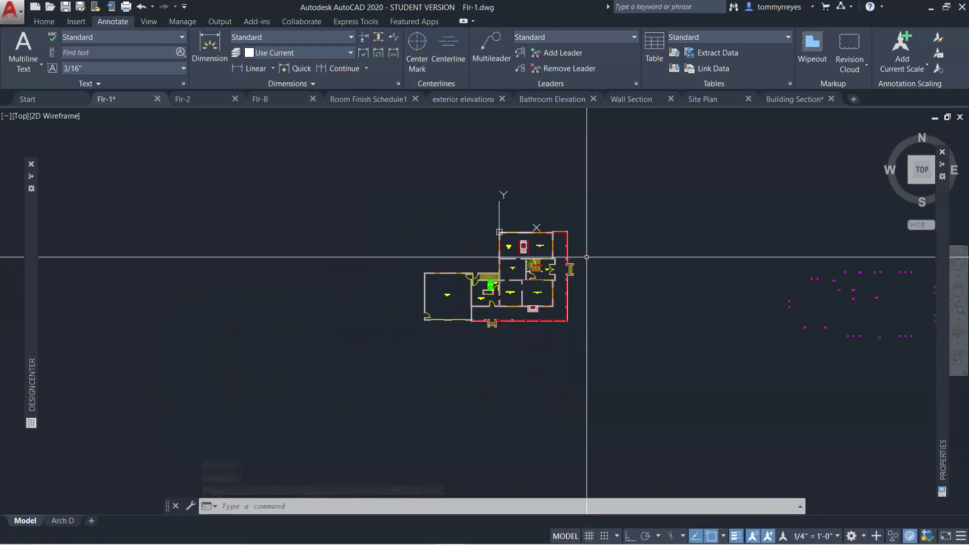
pyautogui.scroll(-2, 537, 282)
pyautogui.moveTo(674, 254); pyautogui.dragTo(838, 355)
pyautogui.click(677, 257)
pyautogui.click(839, 338)
pyautogui.press('Delete')
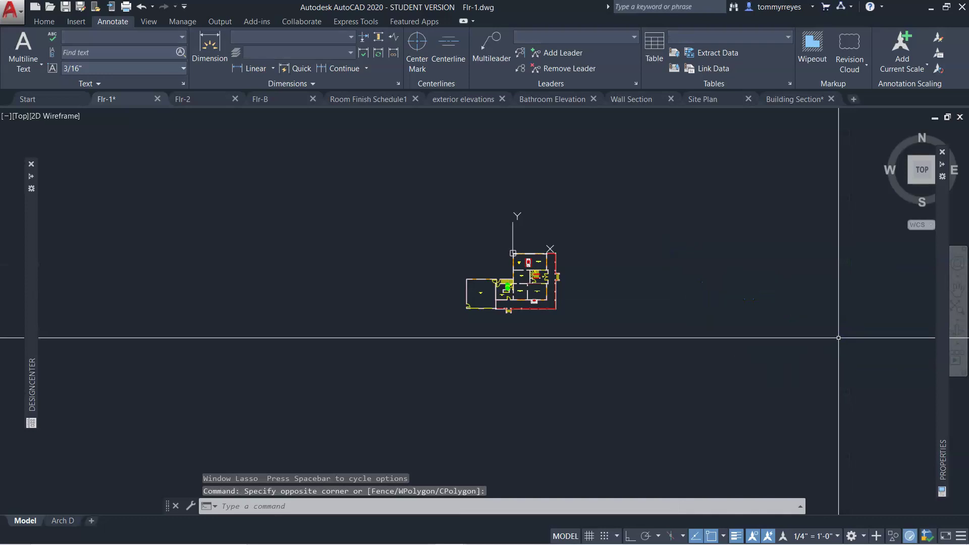
pyautogui.scroll(6, 530, 249)
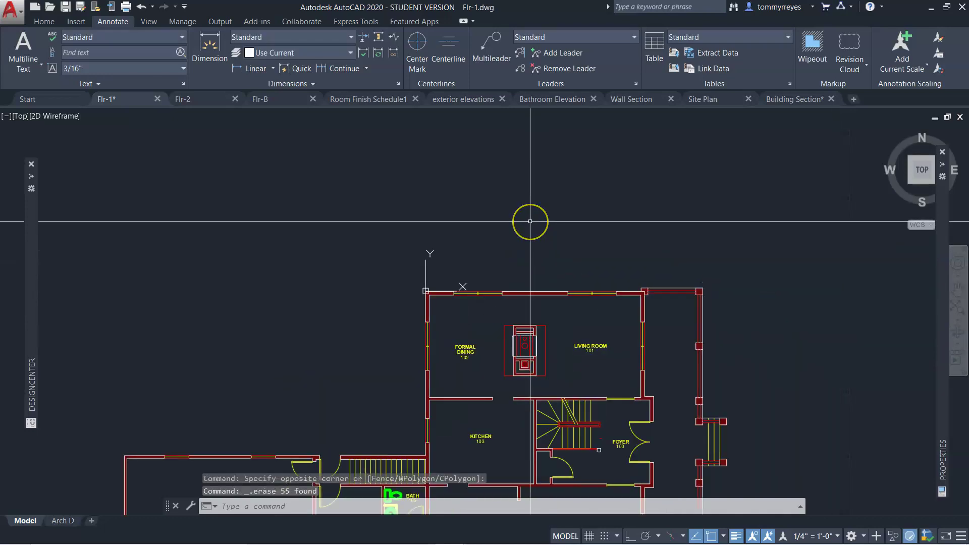
pyautogui.hotkey('ctrl', 's')
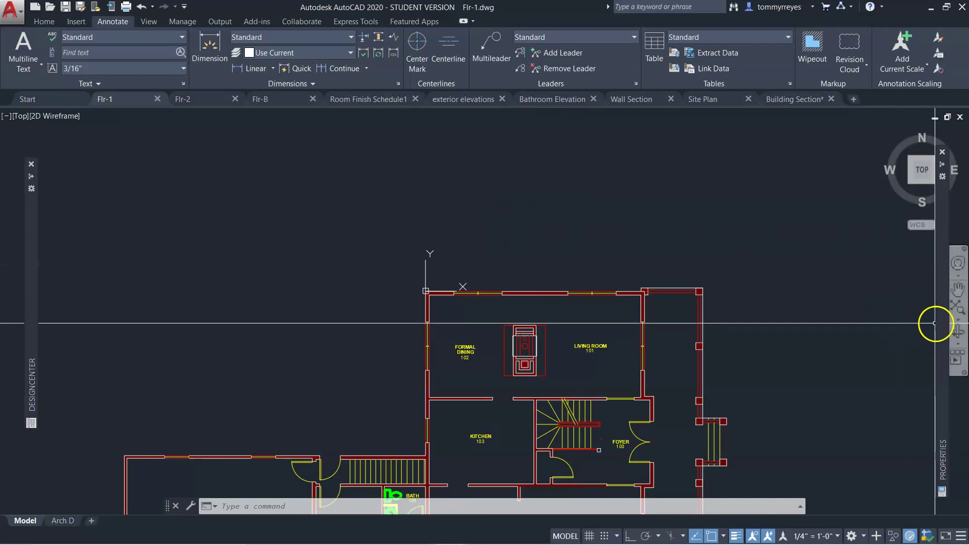
# Open the Sheet Set Manager and place its palette beside the collapsed DesignCenter palette
pyautogui.moveTo(944, 312)
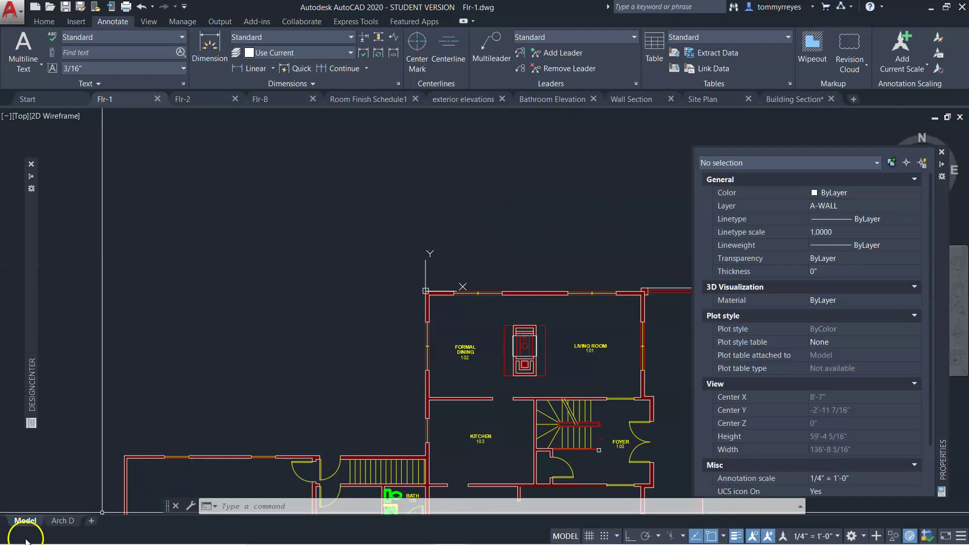
pyautogui.click(149, 21)
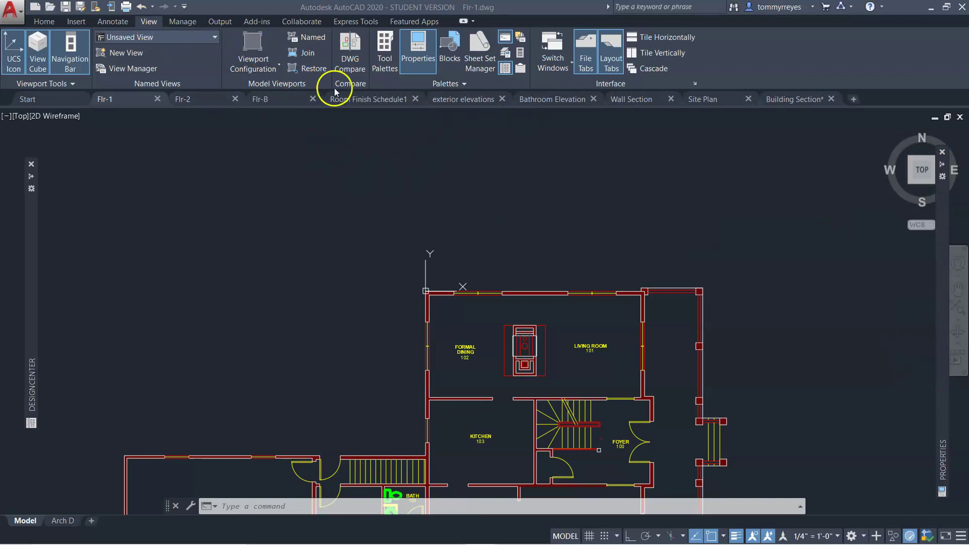
pyautogui.click(485, 50)
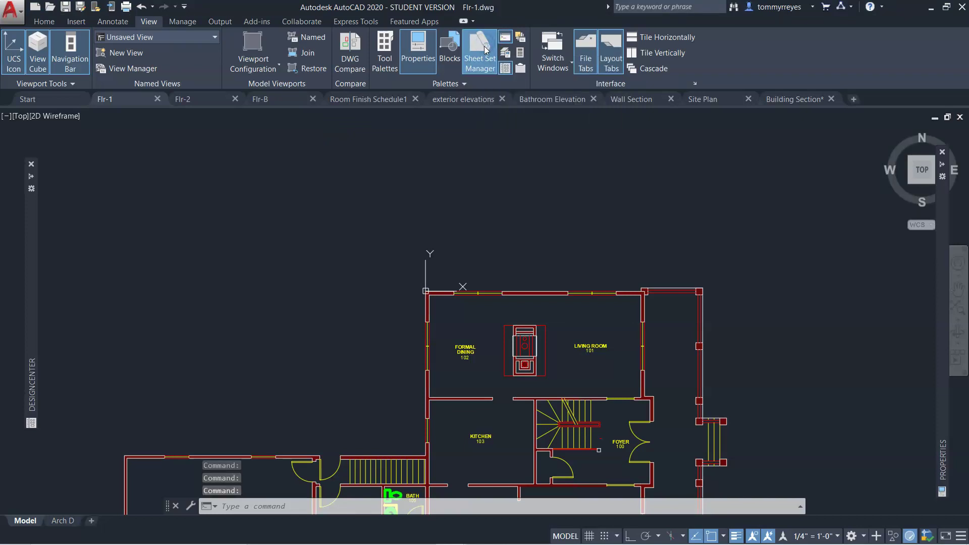
pyautogui.moveTo(923, 170)
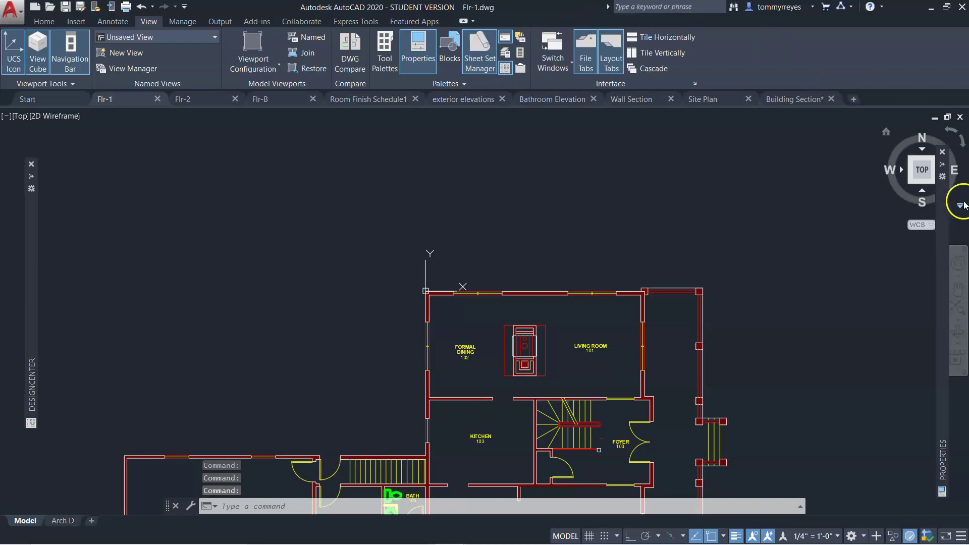
pyautogui.moveTo(842, 267)
pyautogui.mouseDown()
pyautogui.moveTo(710, 321)
pyautogui.moveTo(157, 234)
pyautogui.mouseUp()
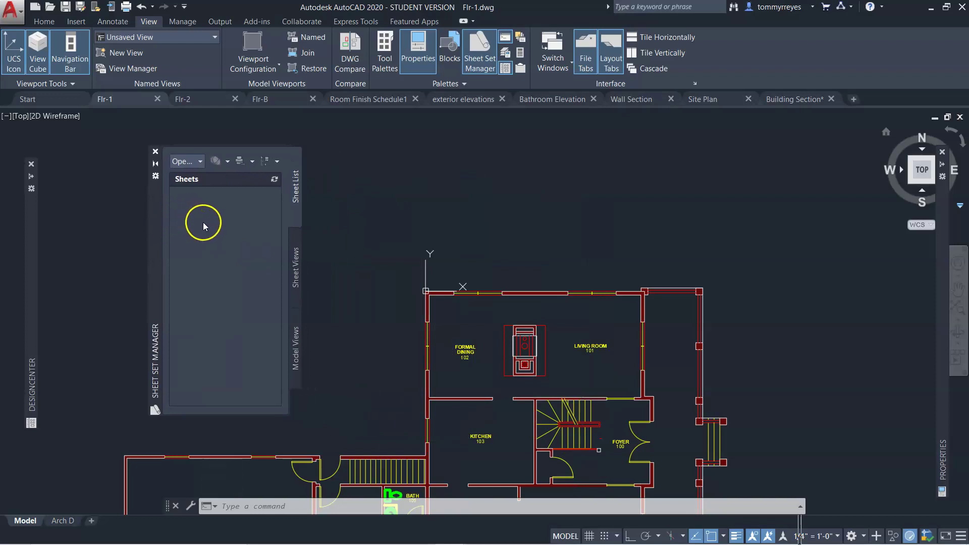
# Start a new sheet set based on the example Architectural Imperial Sheet Set
pyautogui.click(194, 161)
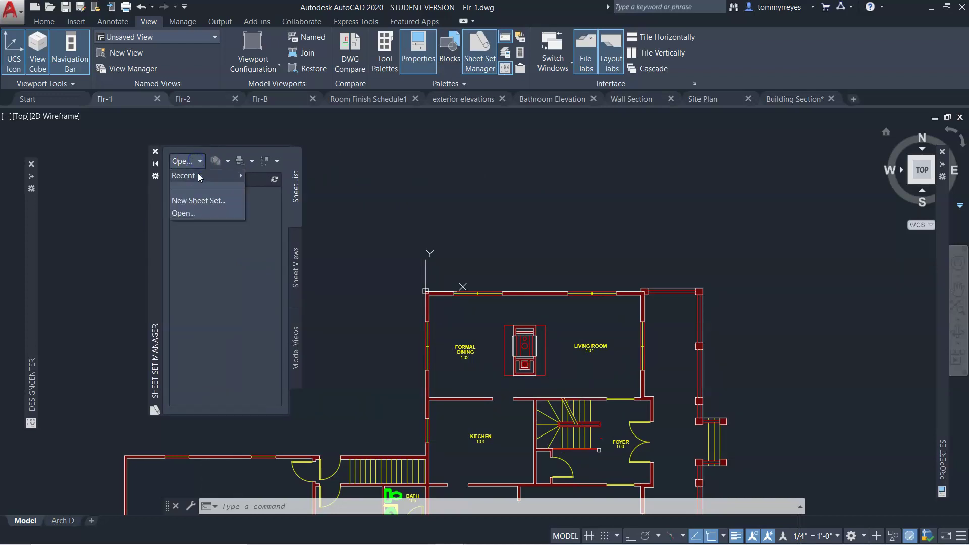
pyautogui.click(203, 202)
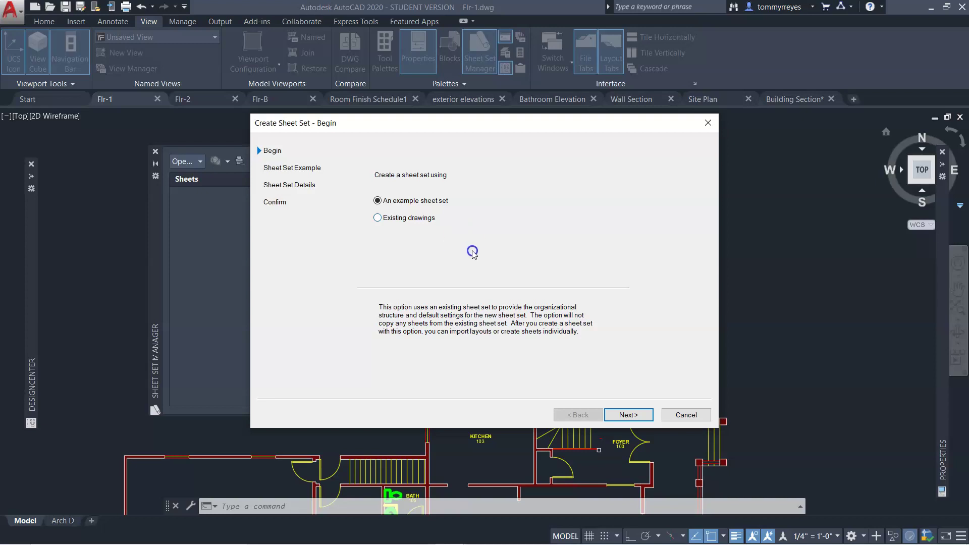
pyautogui.click(616, 416)
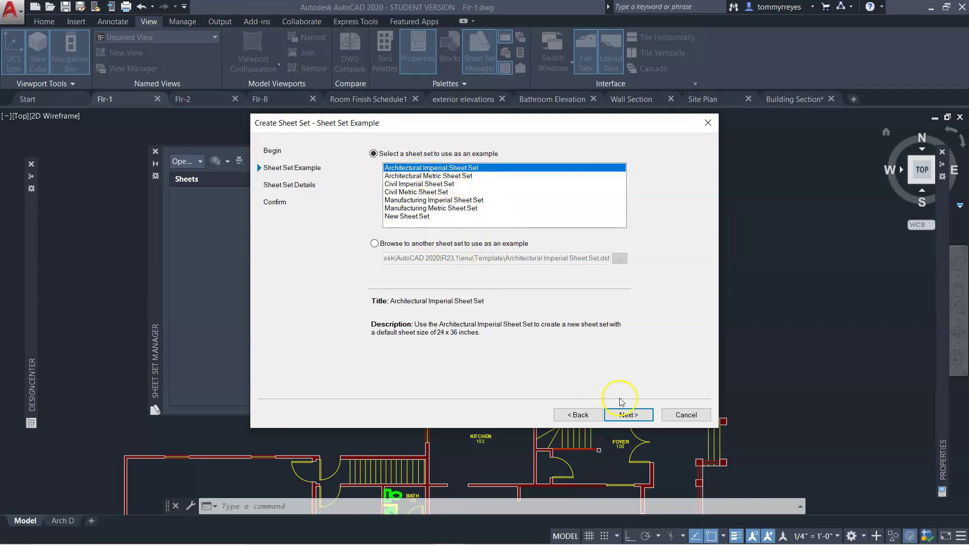
pyautogui.click(630, 416)
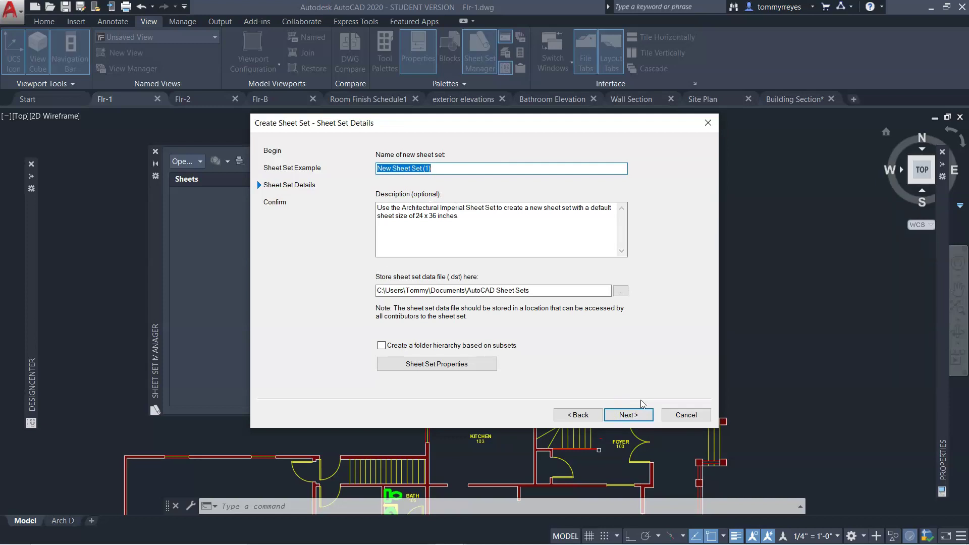
# Name the new sheet set Stine Residence Project, keep the default storage location and finish creating it
pyautogui.write('S')
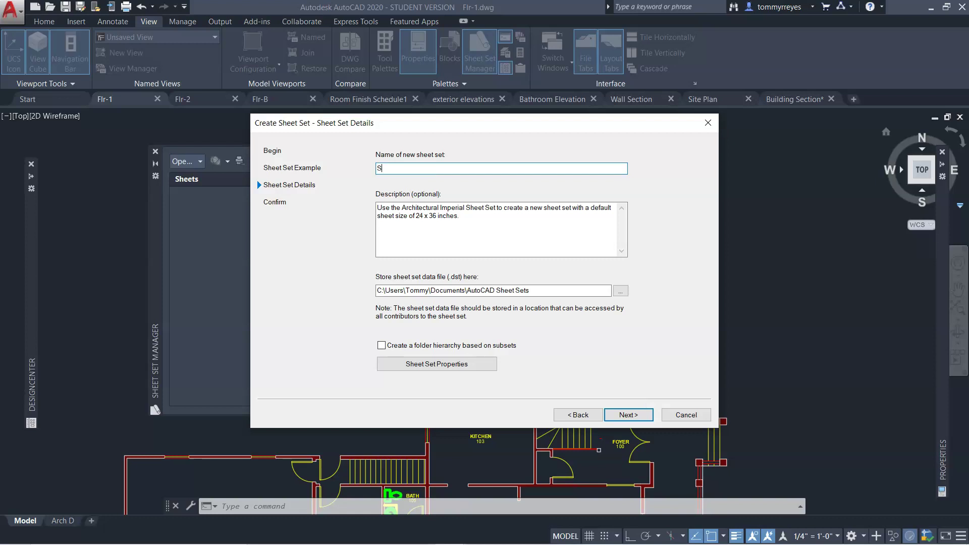
pyautogui.write('tine  Residence Project')
pyautogui.click(17, 525)
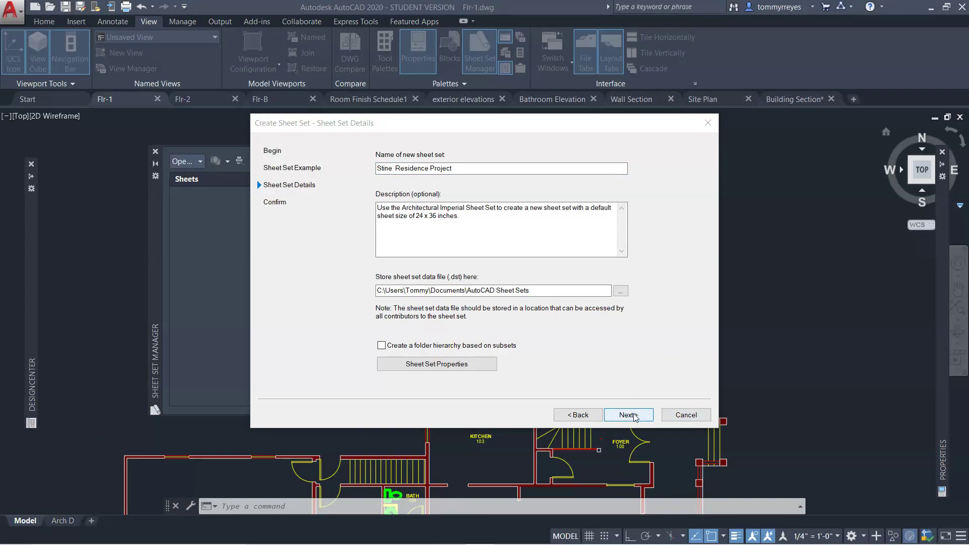
pyautogui.click(629, 415)
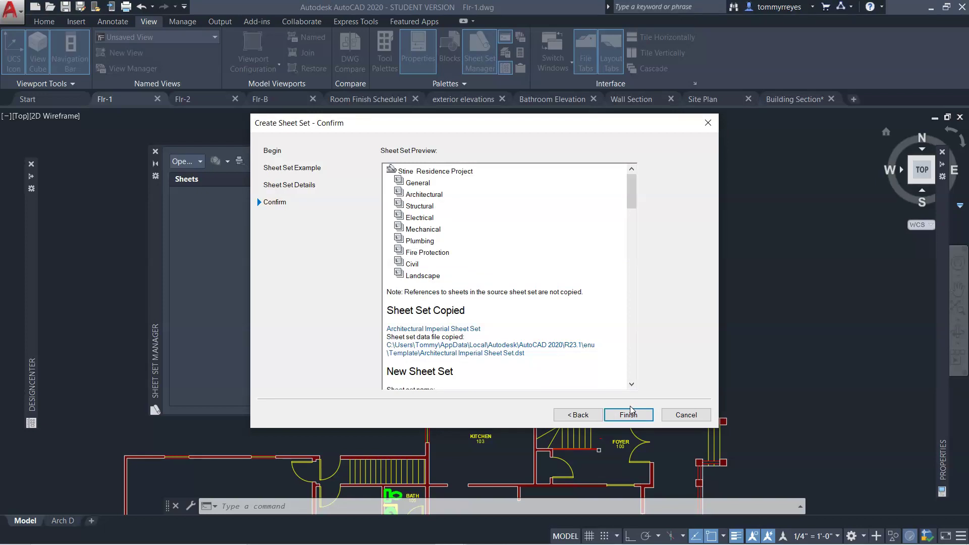
pyautogui.click(634, 413)
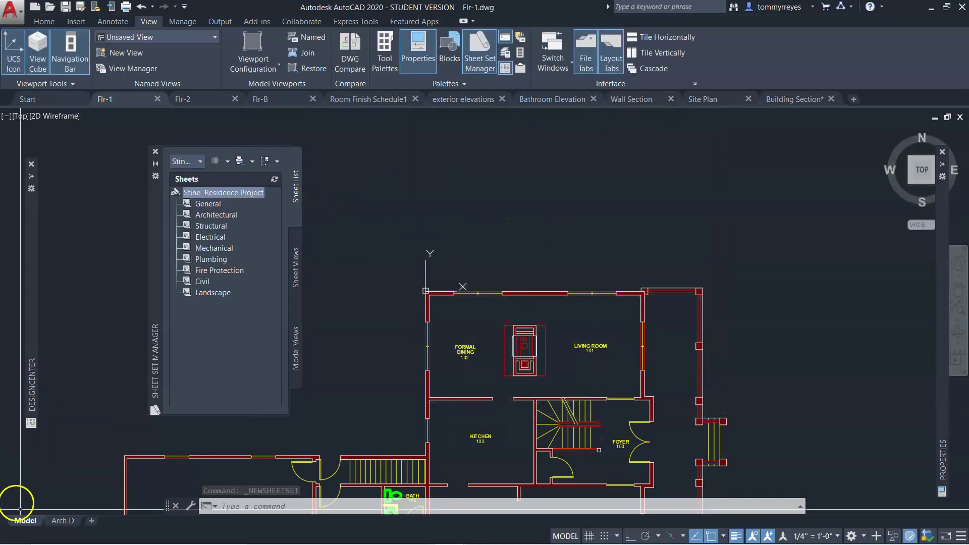
pyautogui.moveTo(227, 192)
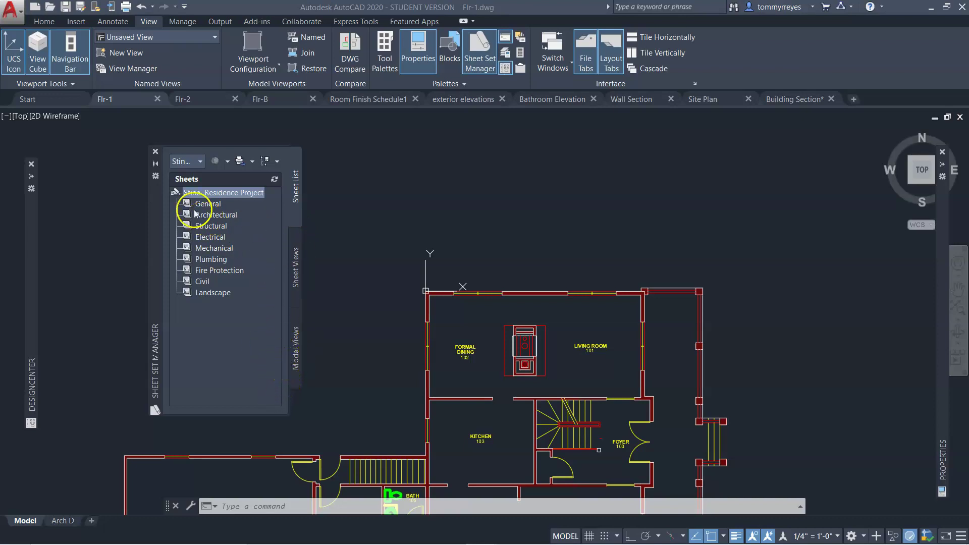
pyautogui.moveTo(192, 206)
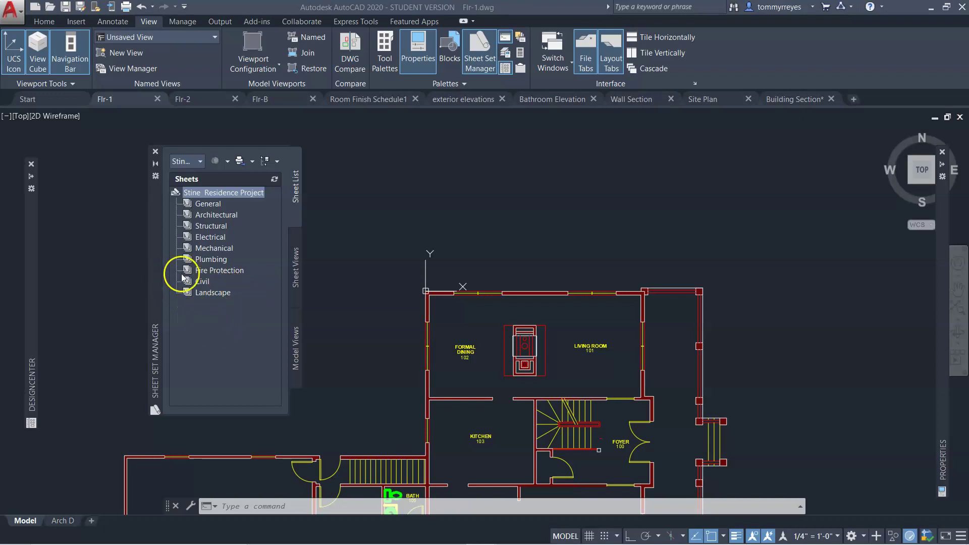
pyautogui.click(190, 214)
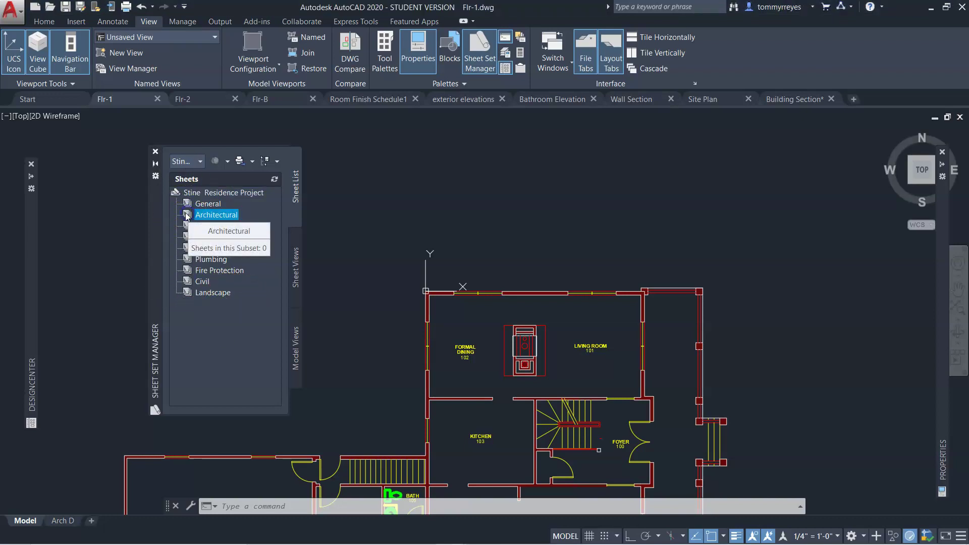
pyautogui.click(193, 216)
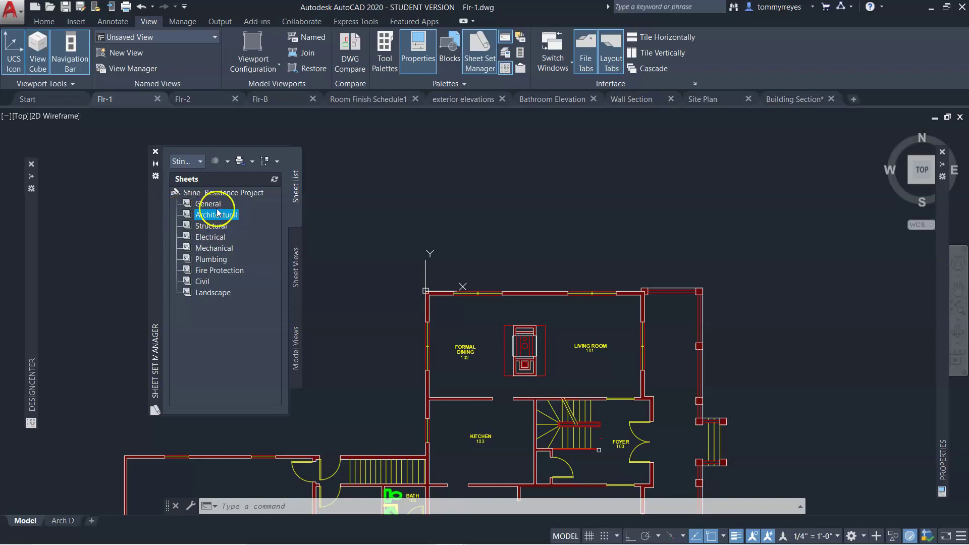
pyautogui.click(195, 358)
# Open the properties of the sheet set and enter the client's name in its custom properties
pyautogui.click(223, 195)
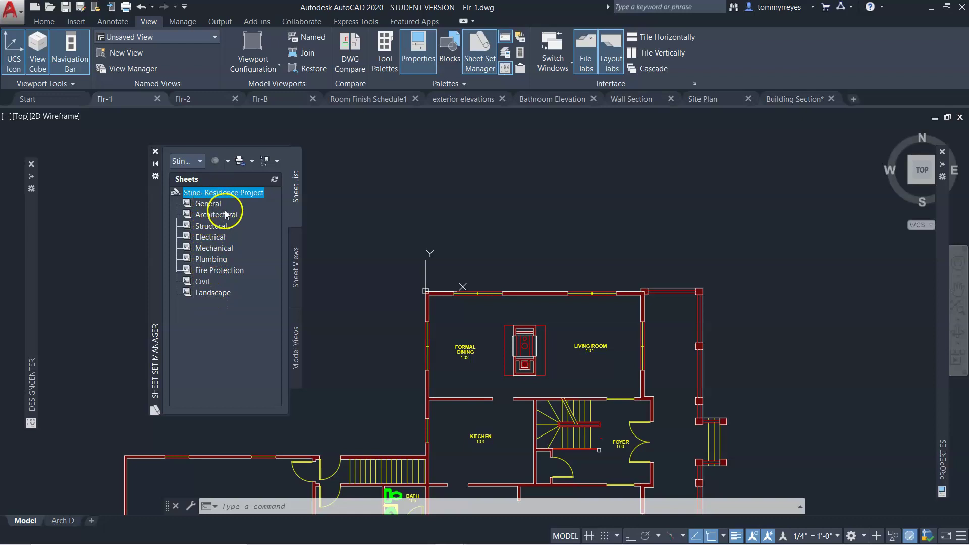
pyautogui.rightClick(214, 191)
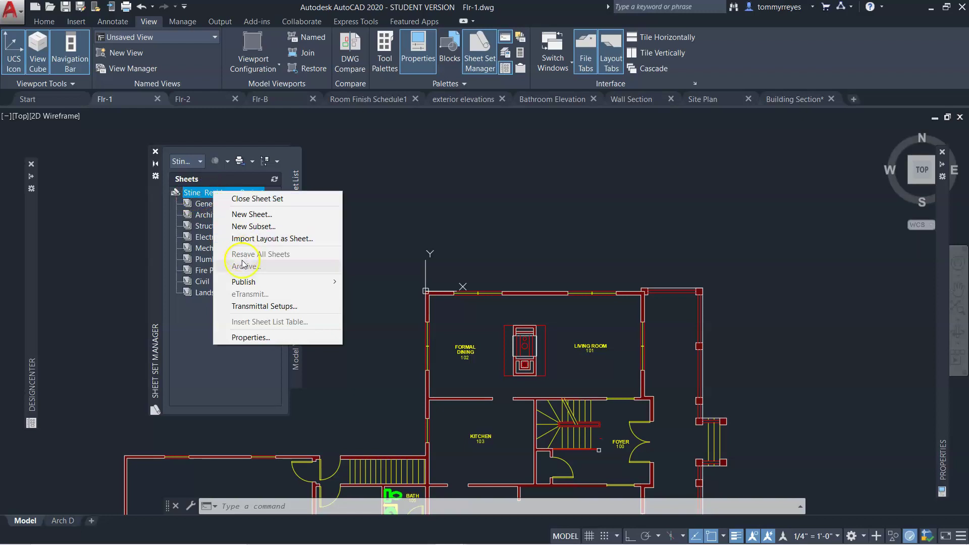
pyautogui.click(239, 337)
pyautogui.click(313, 321)
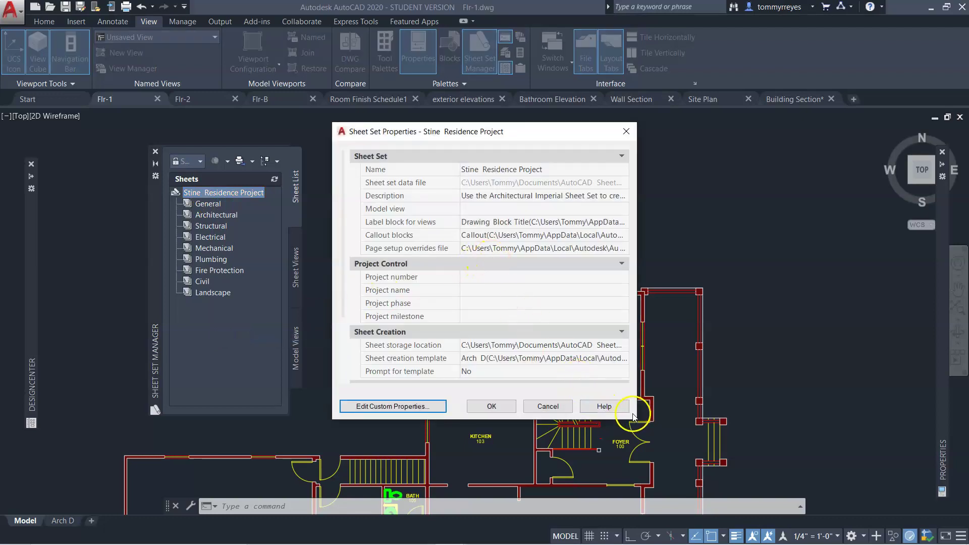
pyautogui.scroll(-3, 610, 362)
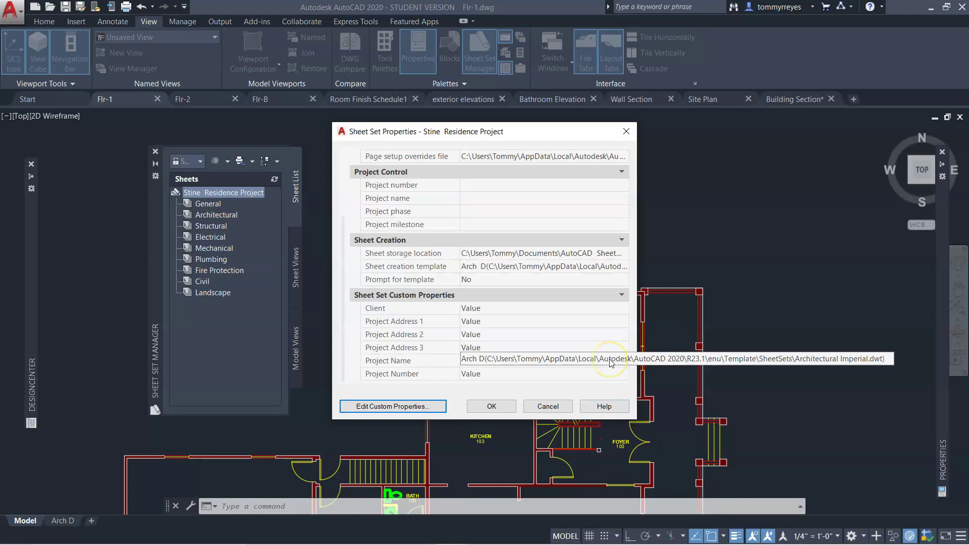
pyautogui.click(494, 309)
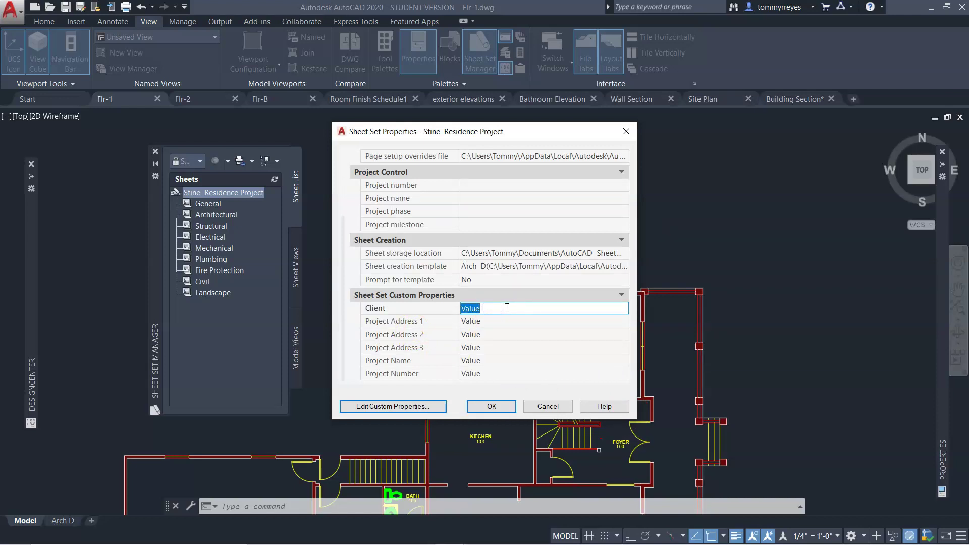
pyautogui.write('Mr. Steine')
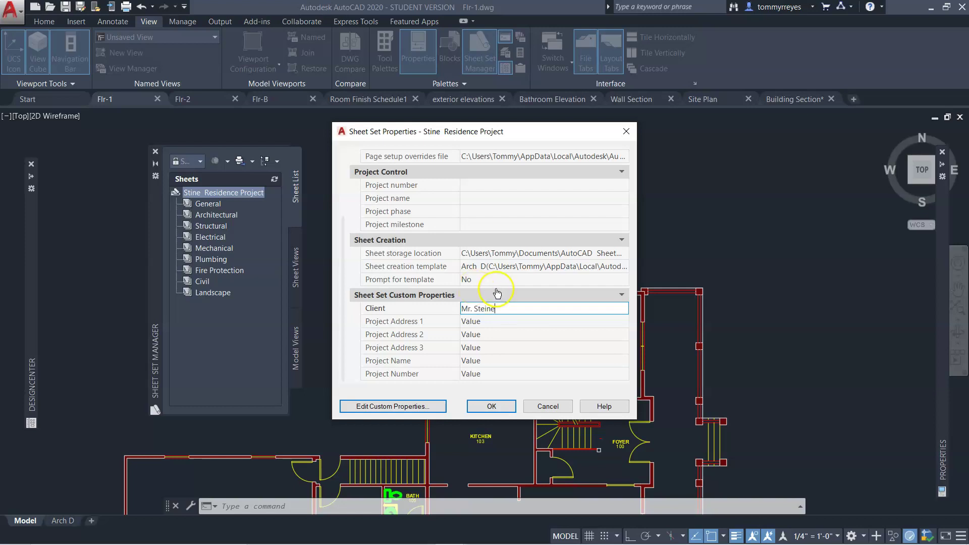
# Fill in the first two project address lines, the project name Stine residence and the project number 2019-47
pyautogui.click(499, 321)
pyautogui.write('1234 Sk')
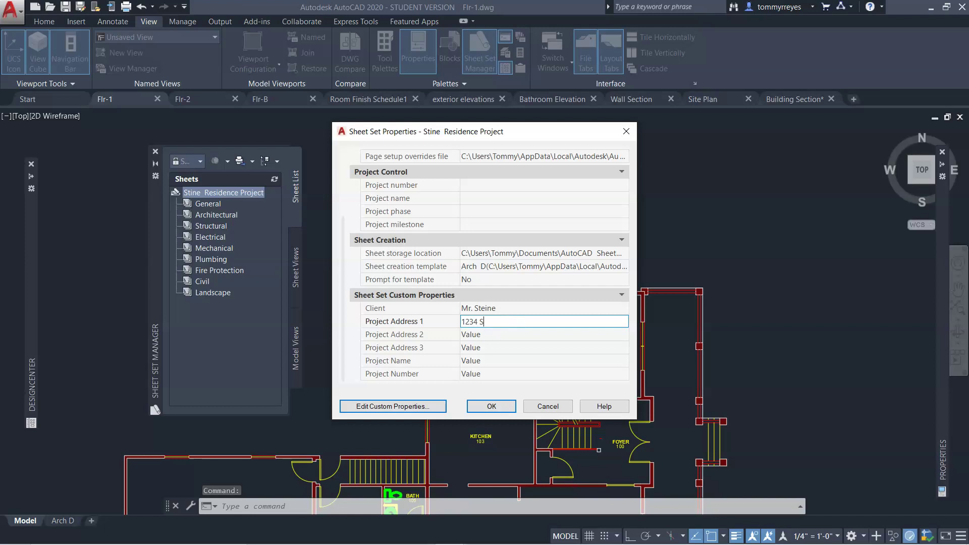
pyautogui.write('yline Parkway')
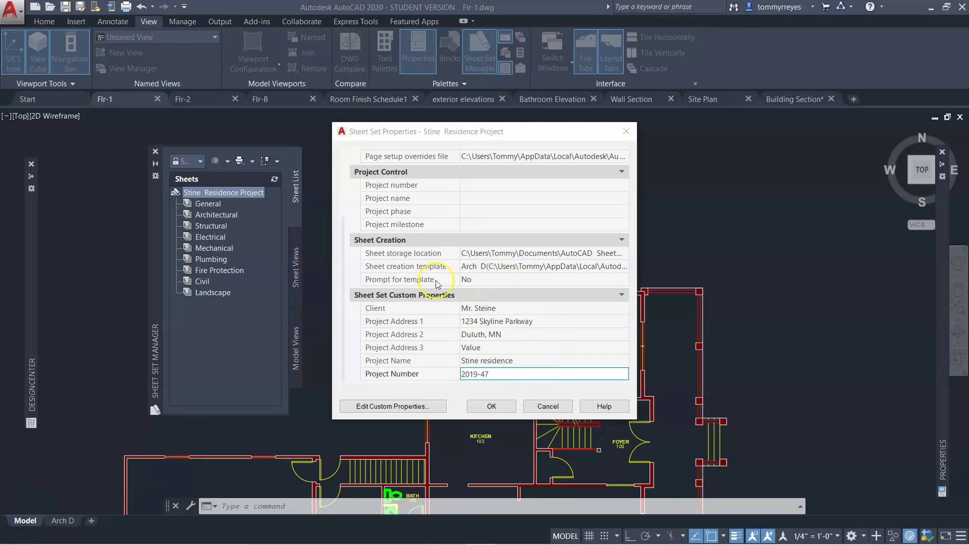
# Capitalize the project name as Stine Residence and accept the sheet set properties
pyautogui.click(453, 379)
pyautogui.click(477, 361)
pyautogui.click(482, 360)
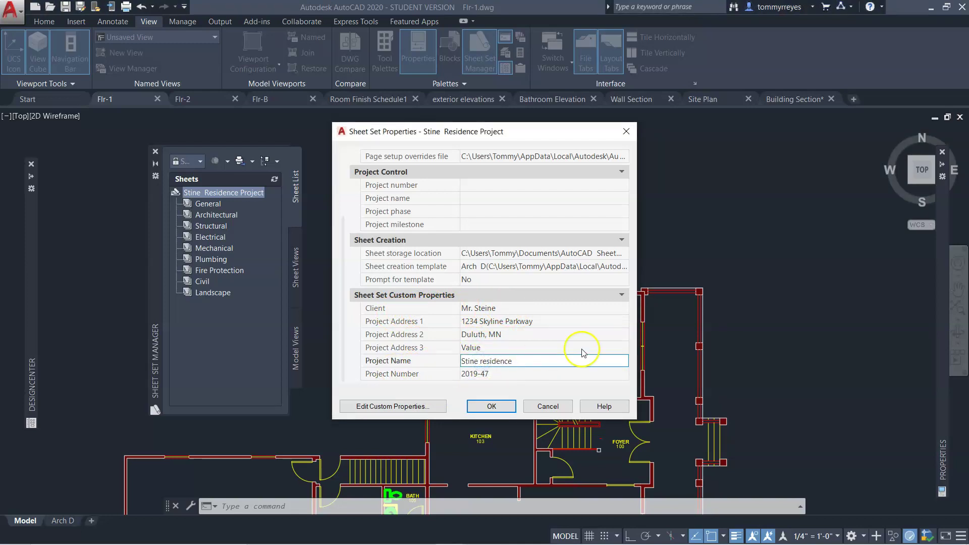
pyautogui.write('R')
pyautogui.click(494, 405)
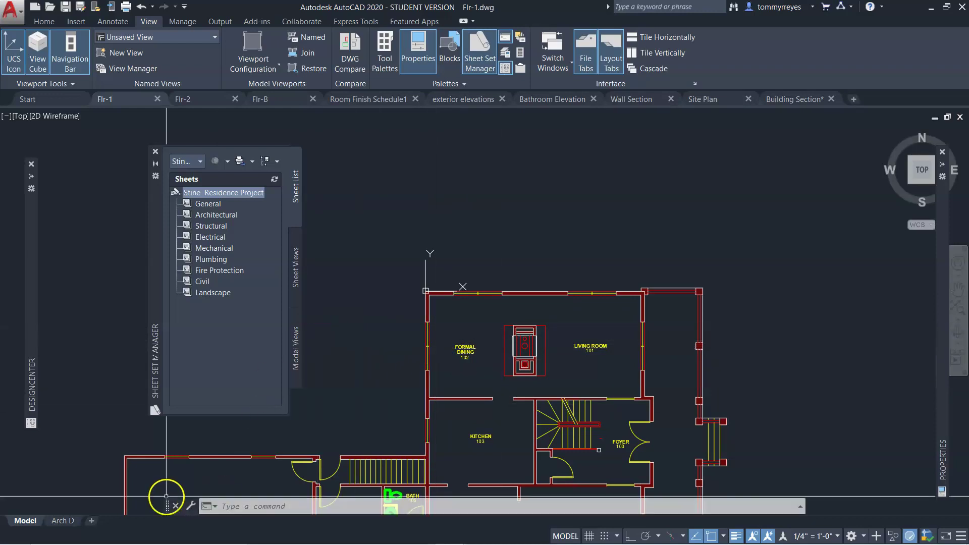
pyautogui.click(188, 213)
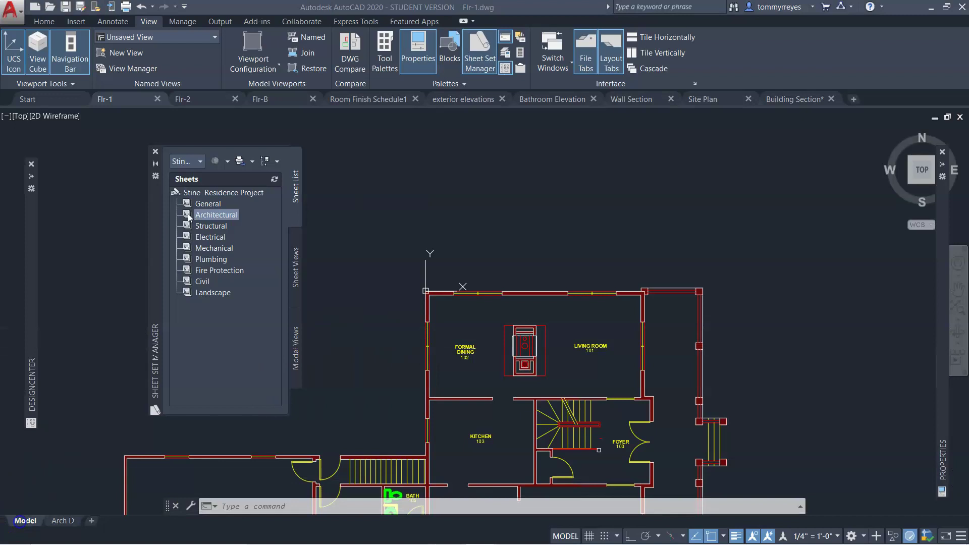
pyautogui.rightClick(189, 215)
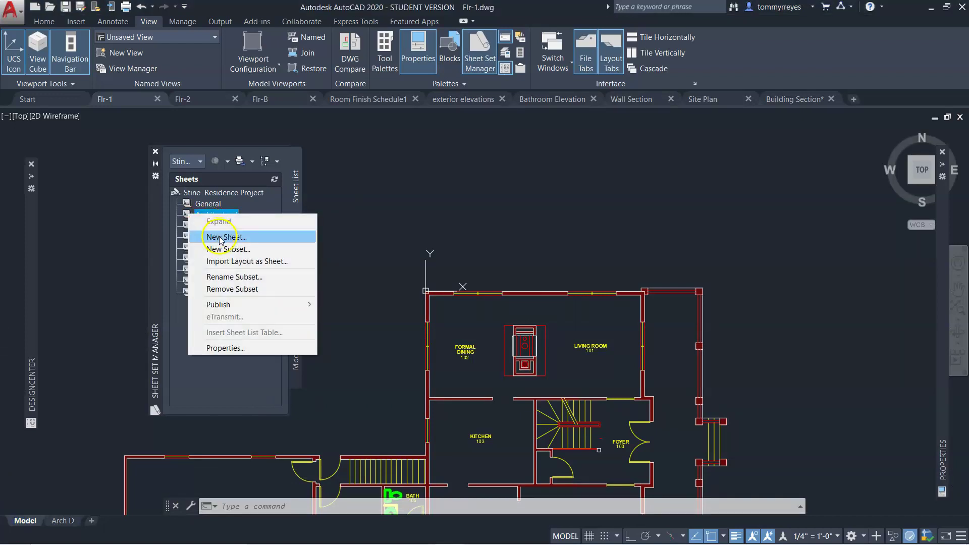
pyautogui.click(187, 216)
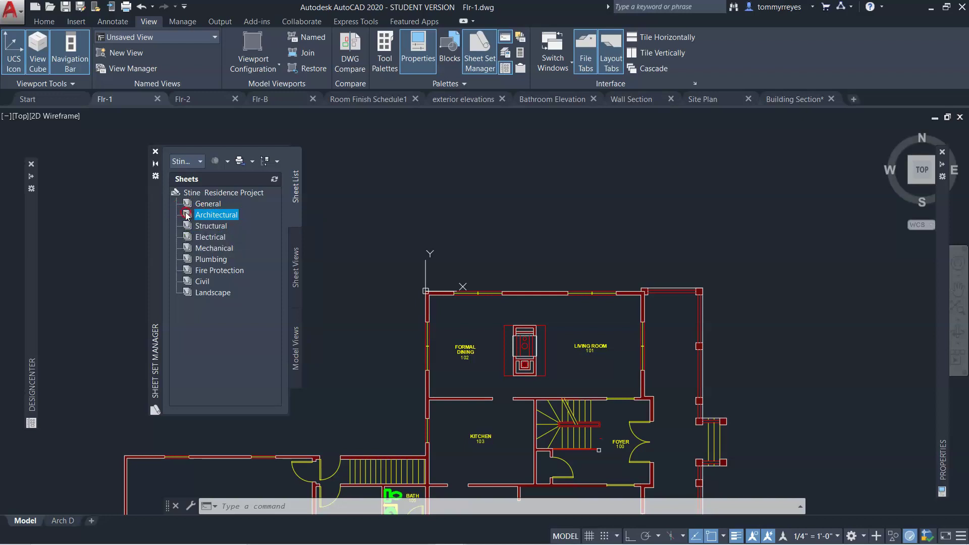
pyautogui.rightClick(187, 215)
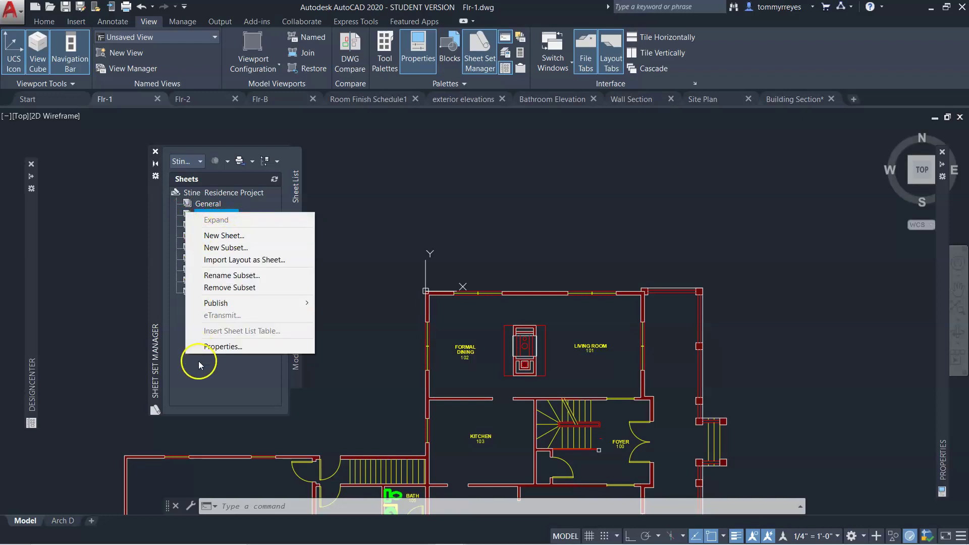
pyautogui.click(189, 379)
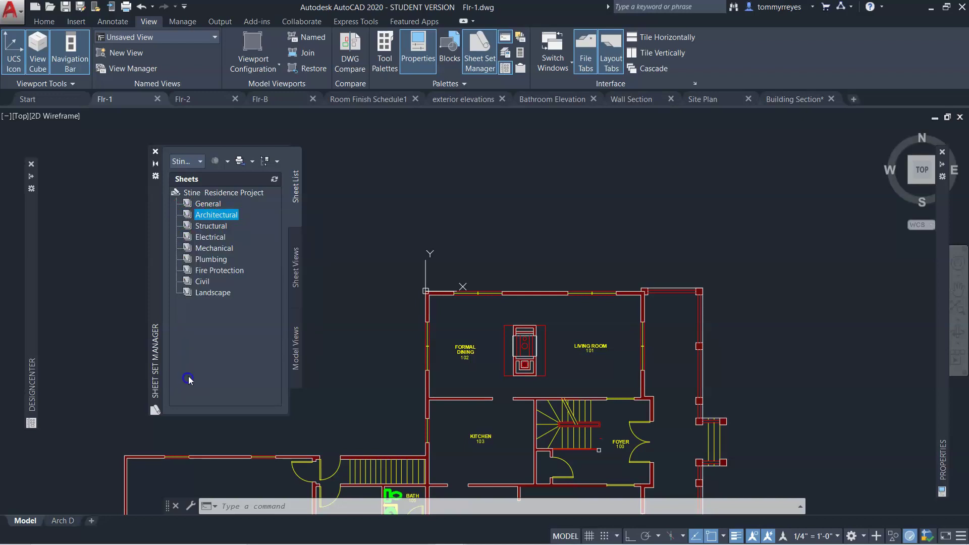
pyautogui.click(190, 227)
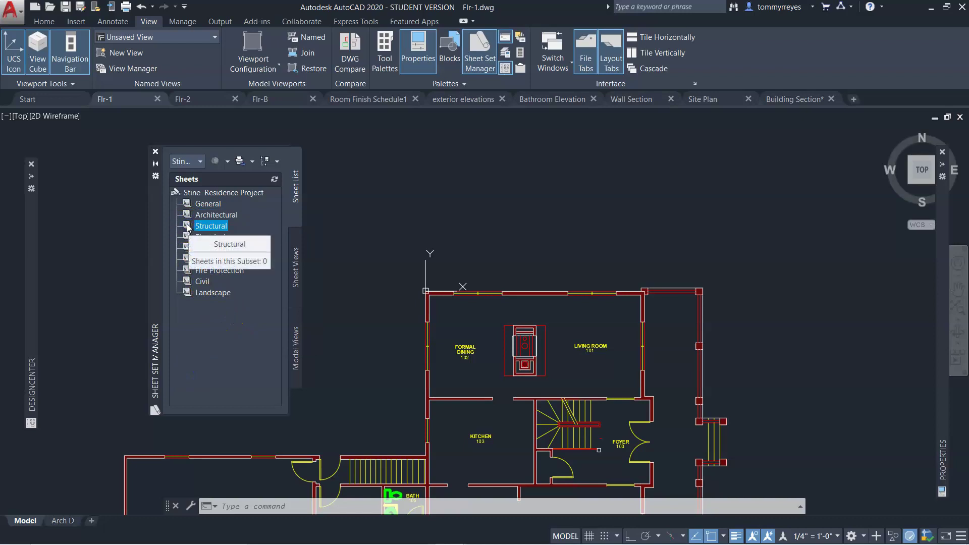
pyautogui.rightClick(188, 227)
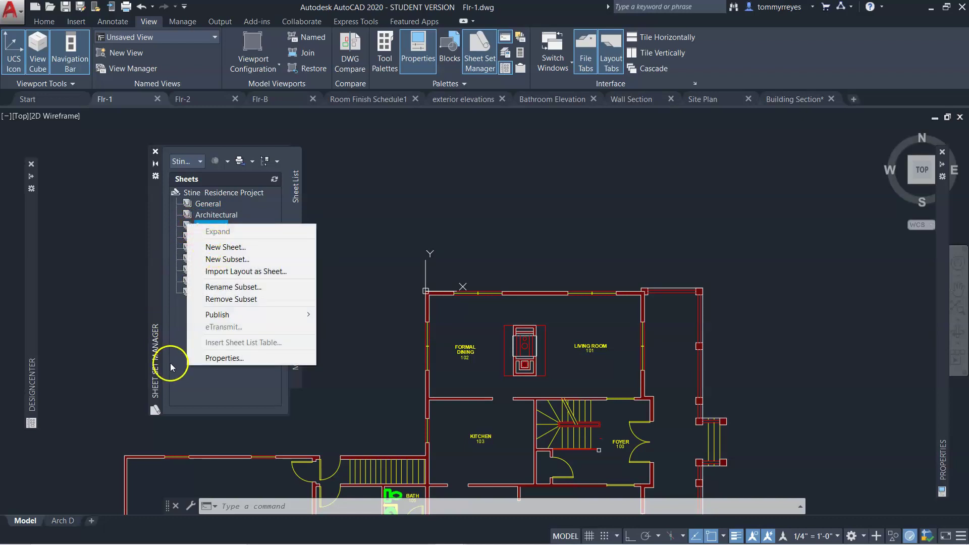
pyautogui.click(190, 382)
# Add a new sheet numbered A-1 and titled Site Plan to the Architectural subset, keeping the default folder and template
pyautogui.click(188, 215)
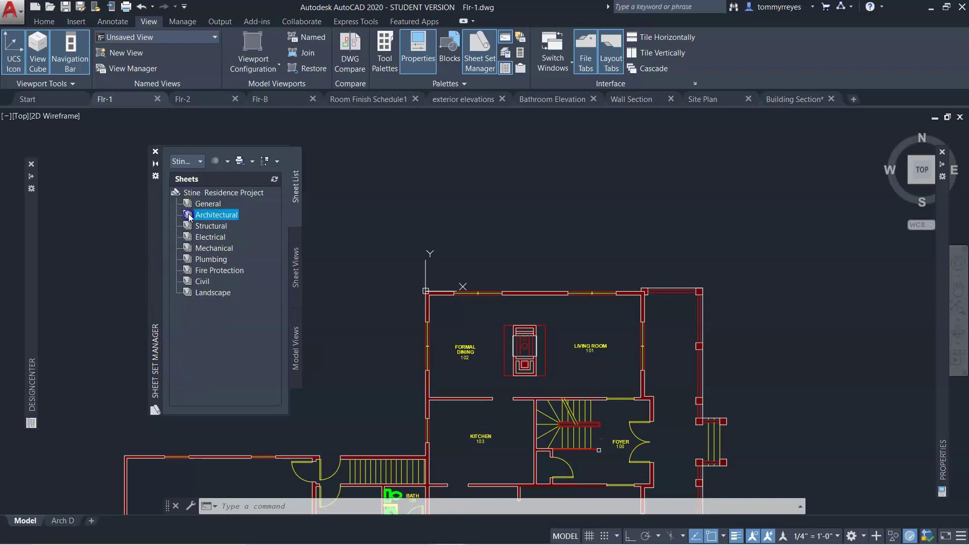
pyautogui.rightClick(188, 215)
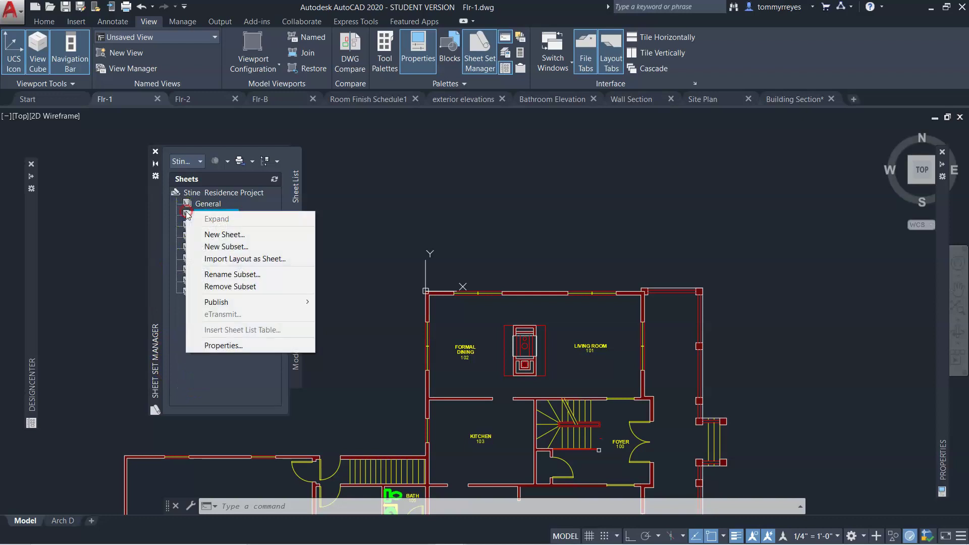
pyautogui.click(209, 235)
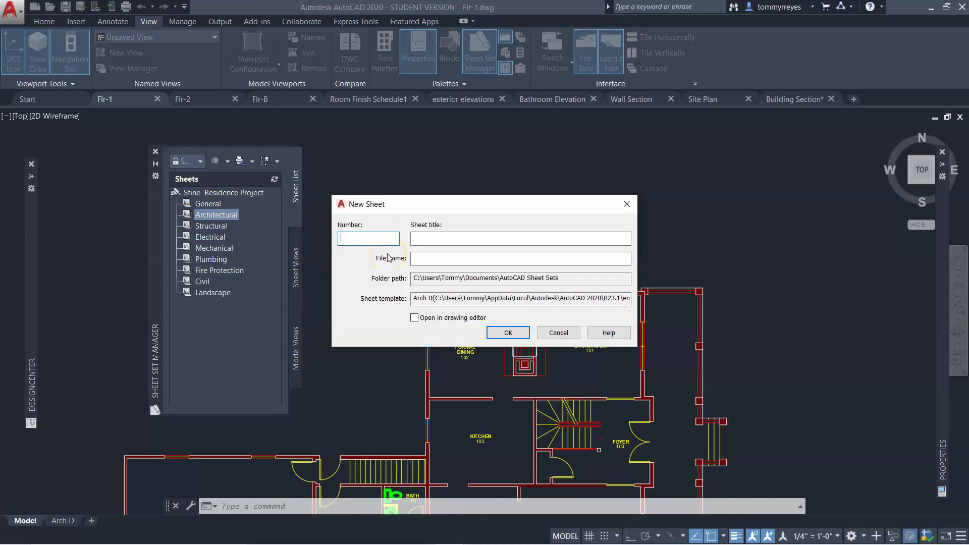
pyautogui.write('A-1')
pyautogui.click(454, 238)
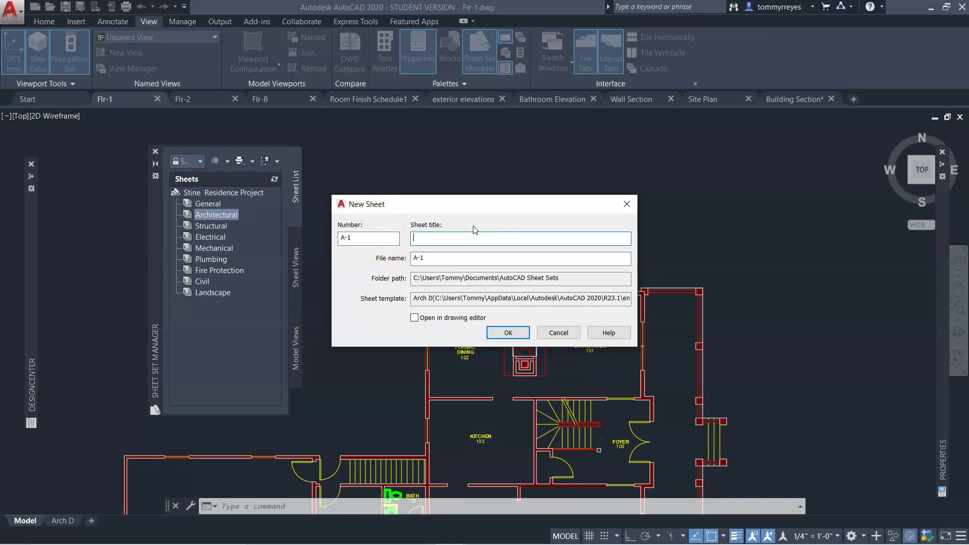
pyautogui.write('Site Plan')
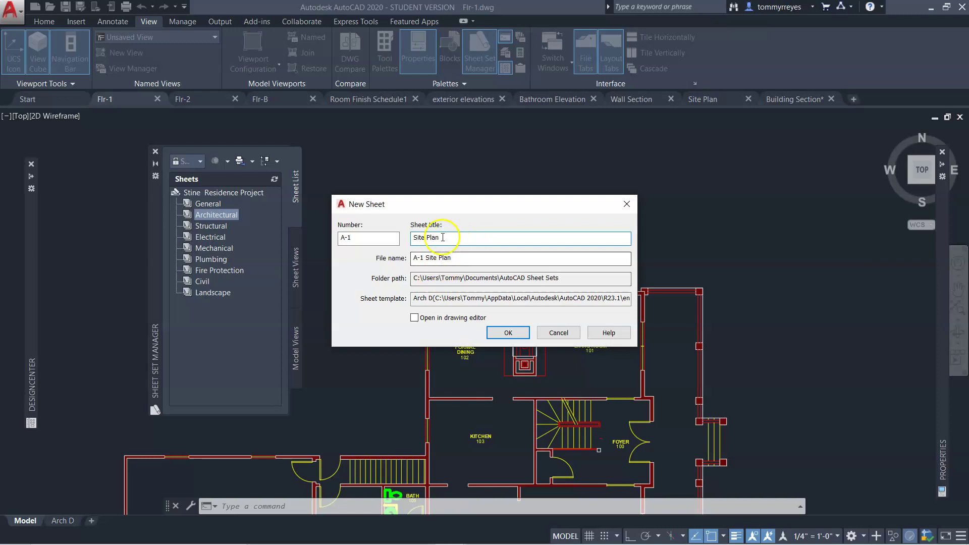
pyautogui.click(507, 333)
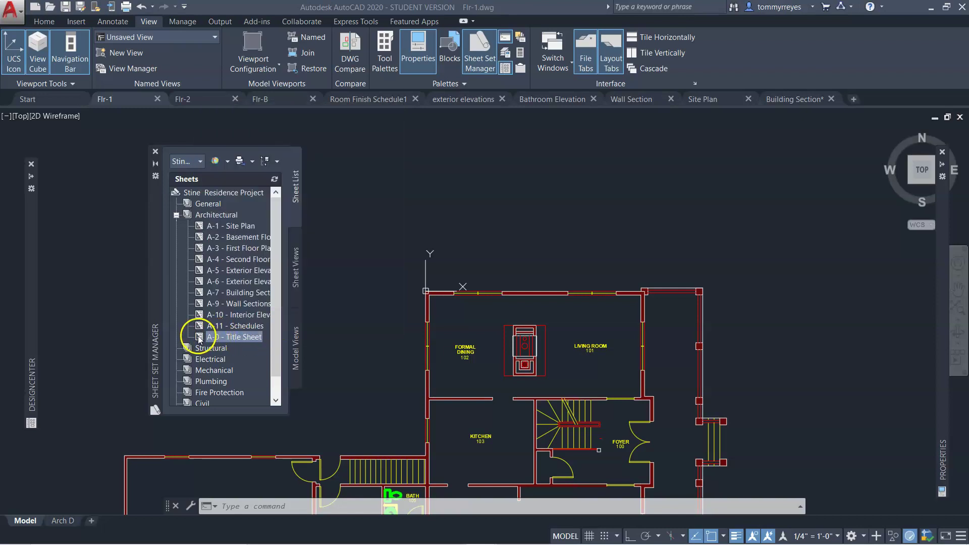
# Move the A-0 Title Sheet to the start of the Architectural subset, ahead of A-1 Site Plan
pyautogui.moveTo(200, 339); pyautogui.dragTo(201, 219)
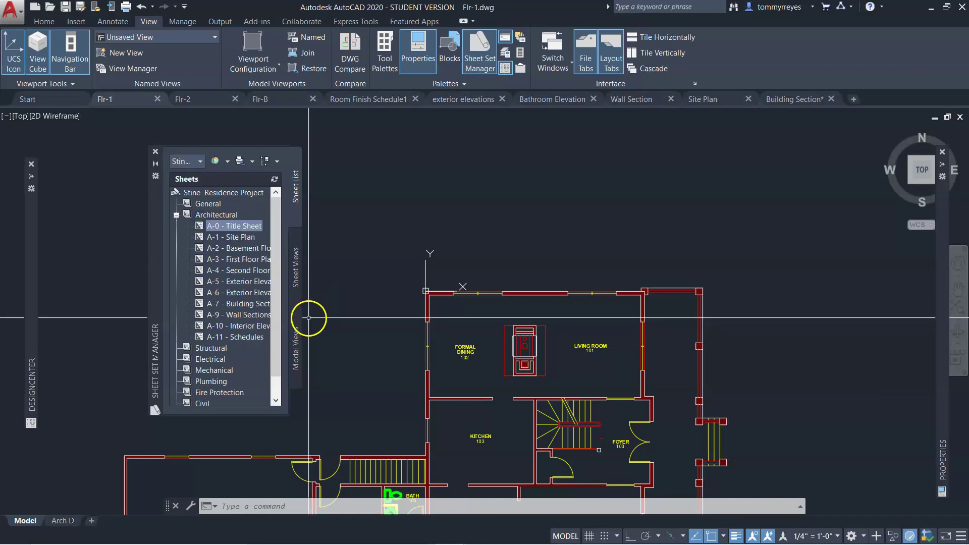
pyautogui.click(362, 364)
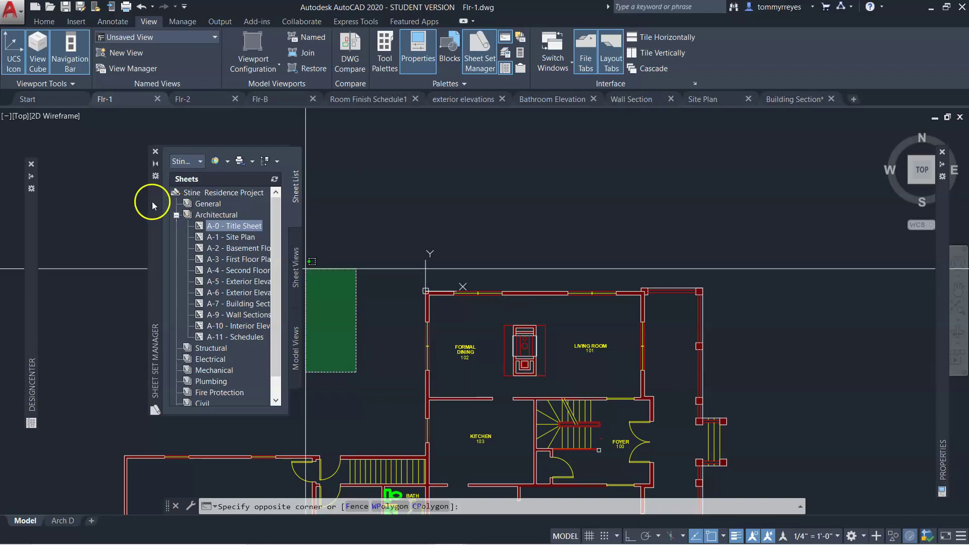
pyautogui.click(312, 335)
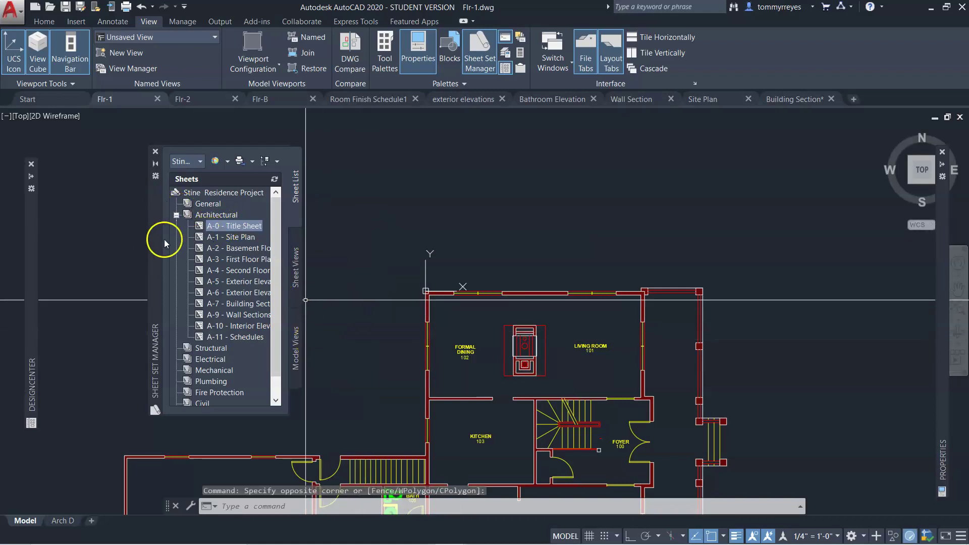
# Open the A-0 Title Sheet and A-1 Site Plan sheets from the sheet set
pyautogui.click(198, 227)
pyautogui.doubleClick(198, 227)
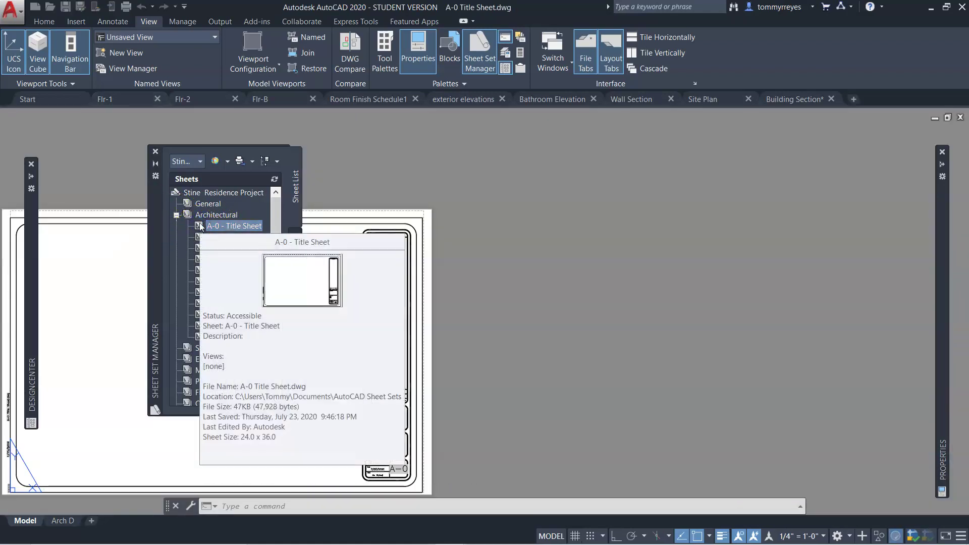
pyautogui.scroll(-3, 519, 281)
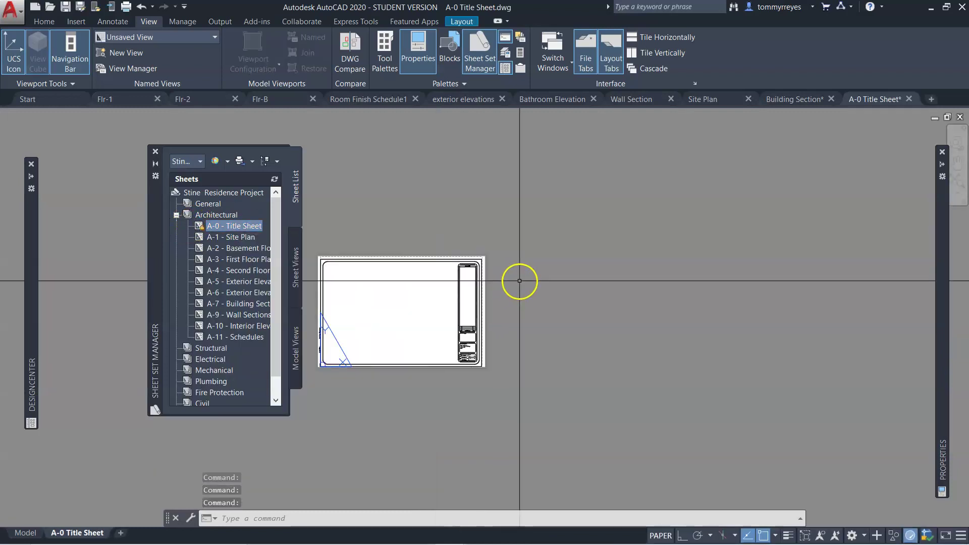
pyautogui.doubleClick(202, 237)
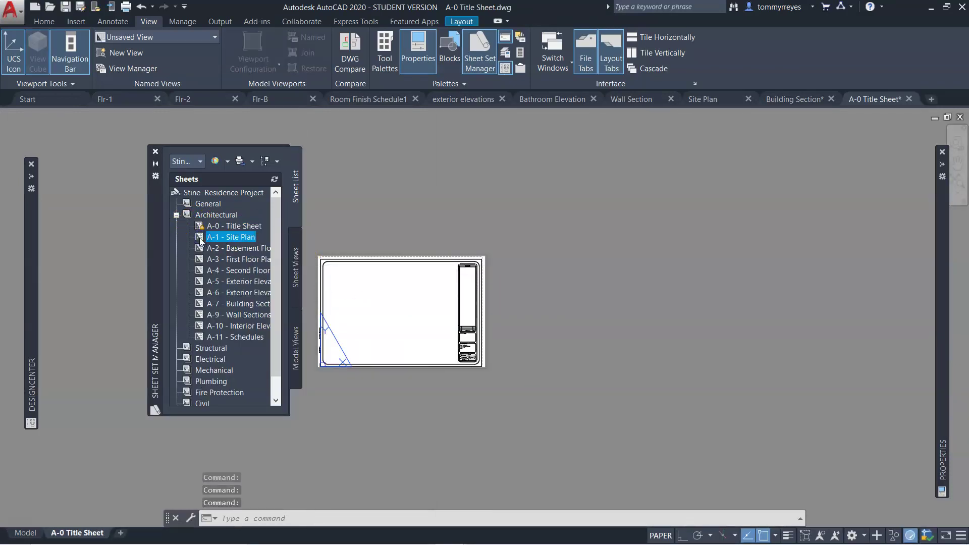
pyautogui.scroll(-2, 530, 264)
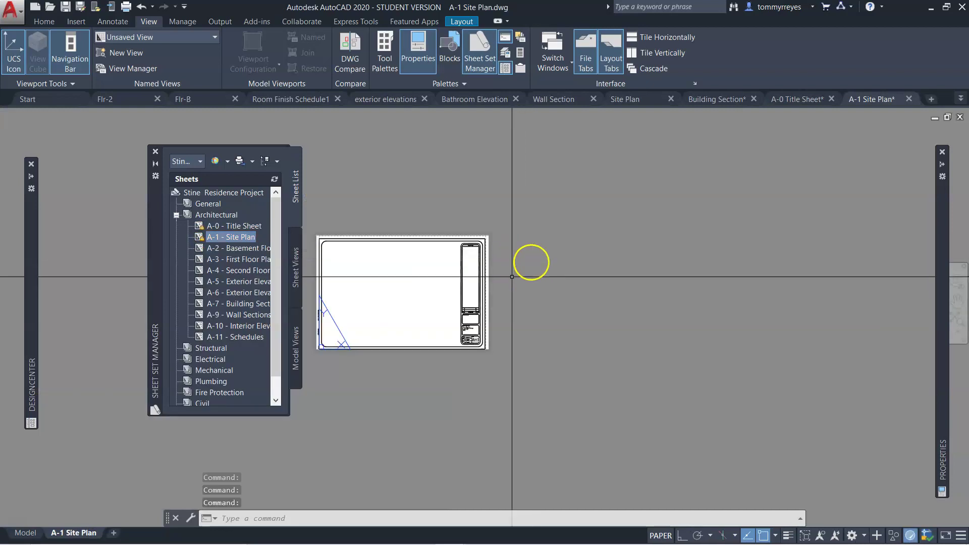
# Examine the title block of the A-1 Site Plan sheet for its project name, address, date and sheet number fields
pyautogui.scroll(5, 459, 331)
pyautogui.scroll(2, 531, 424)
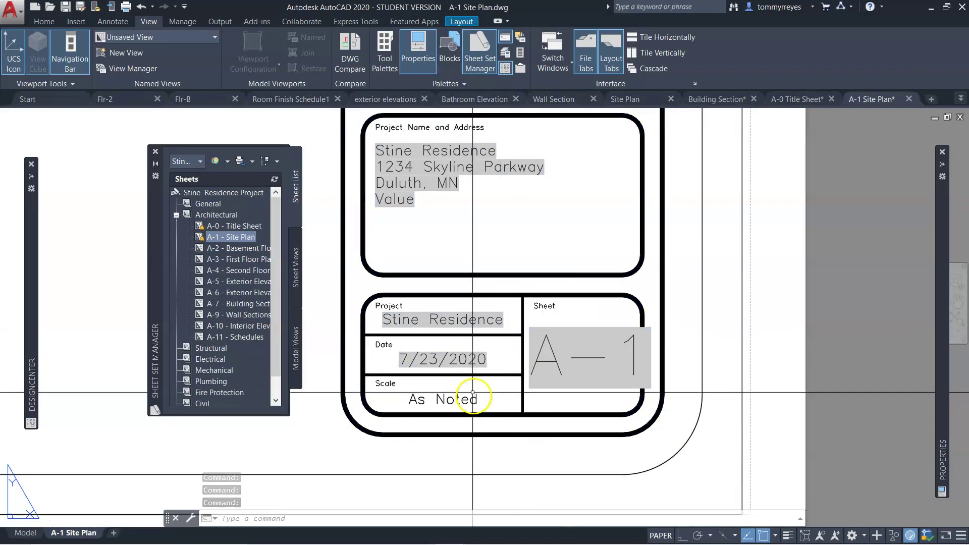
pyautogui.scroll(-4, 498, 400)
pyautogui.scroll(1, 500, 260)
pyautogui.scroll(-2, 544, 387)
pyautogui.scroll(3, 528, 183)
pyautogui.scroll(-6, 565, 235)
pyautogui.scroll(6, 561, 263)
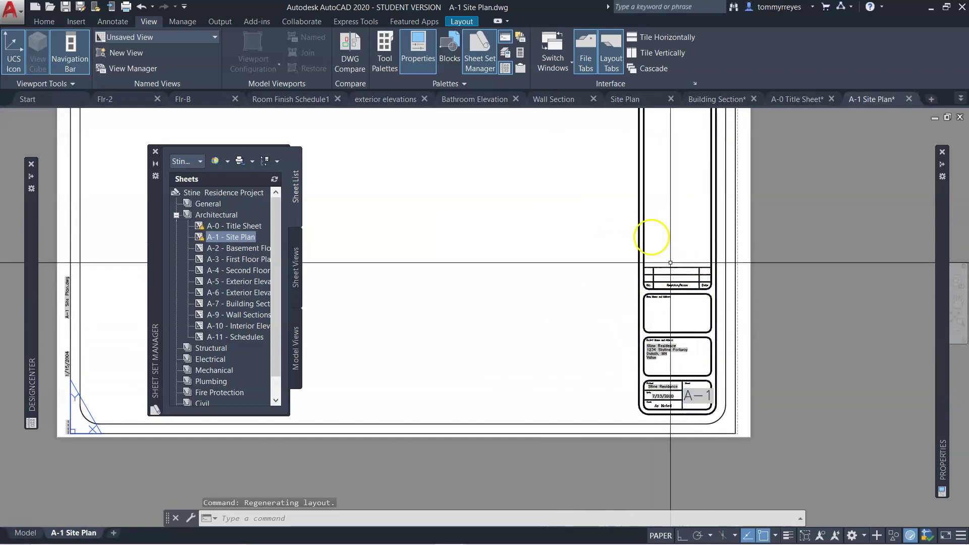
pyautogui.scroll(-3, 711, 308)
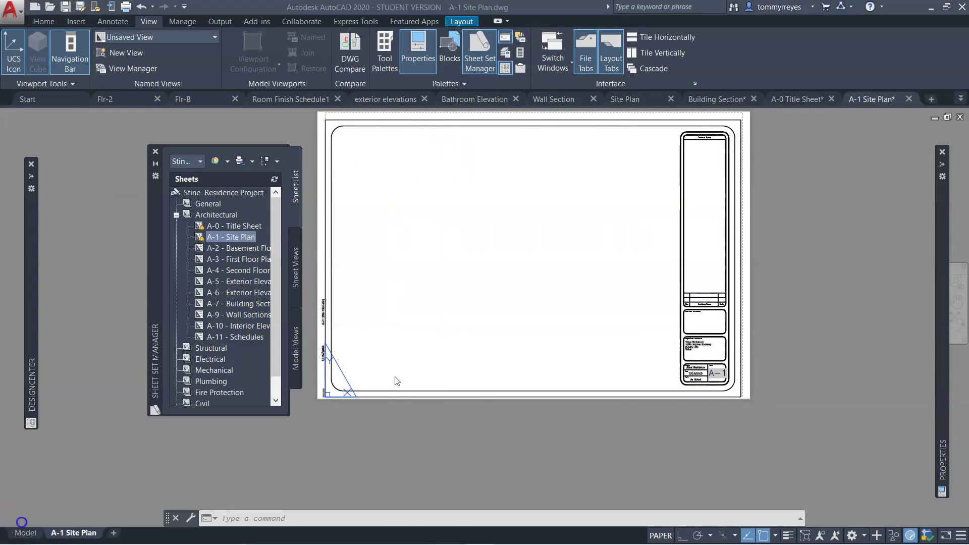
# Open the A-2 Basement Floor Plan, A-3 First Floor Plan and A-4 Second Floor Plan sheets from the sheet set
pyautogui.doubleClick(201, 251)
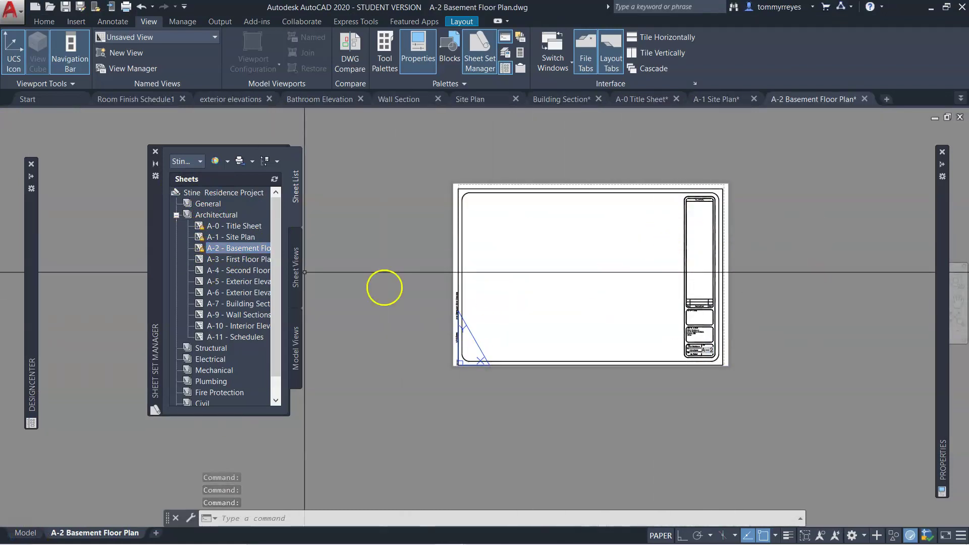
pyautogui.doubleClick(202, 259)
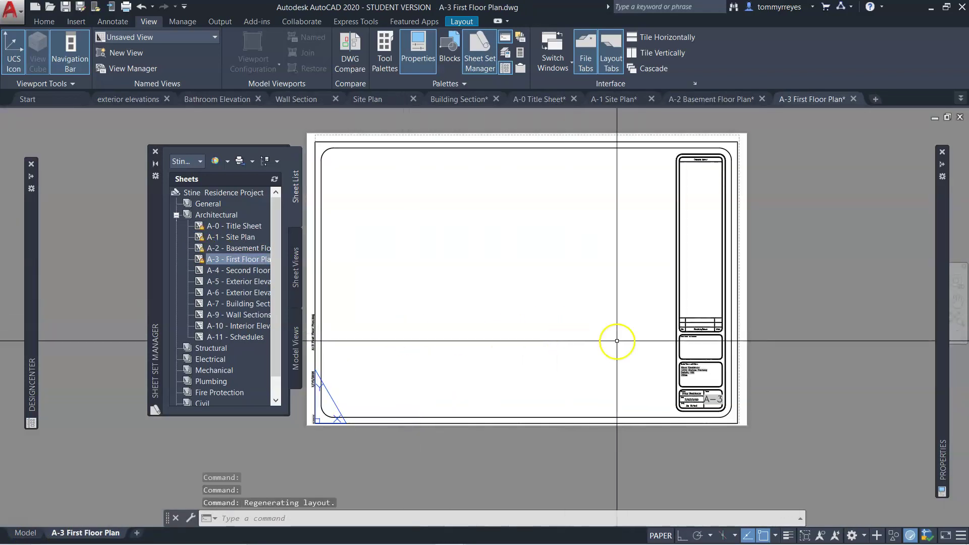
pyautogui.scroll(4, 664, 400)
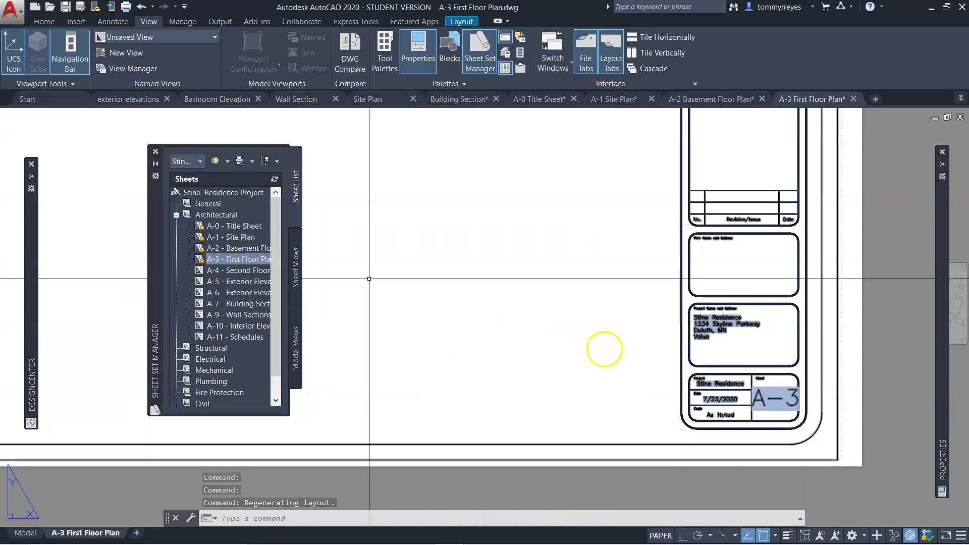
pyautogui.doubleClick(208, 271)
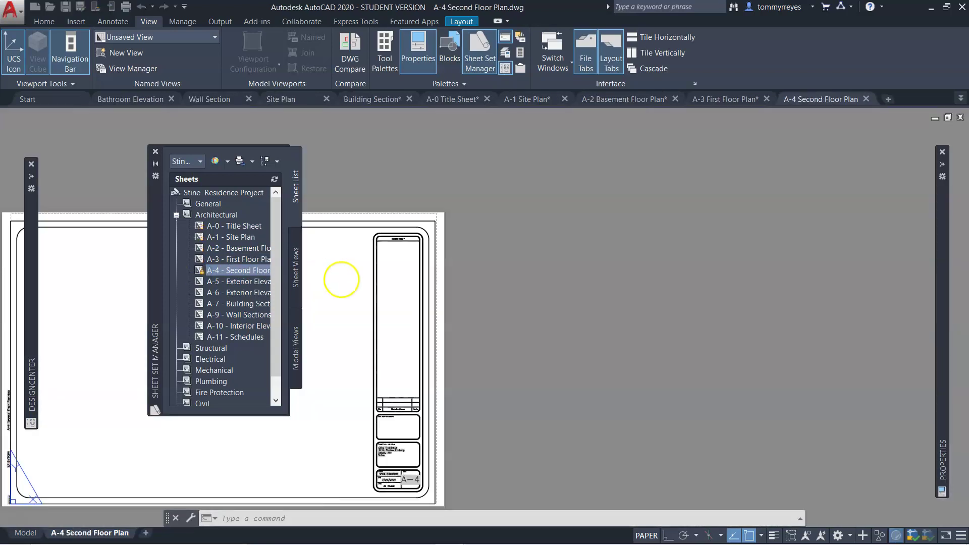
# Return to the A-0 Title Sheet and open the A-5 Exterior Elevations sheet from the sheet set
pyautogui.doubleClick(201, 226)
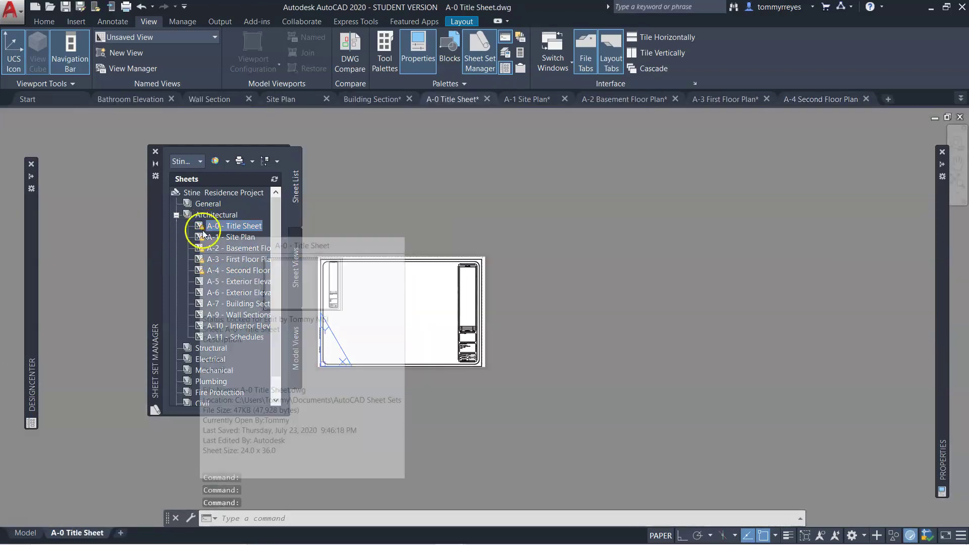
pyautogui.click(198, 281)
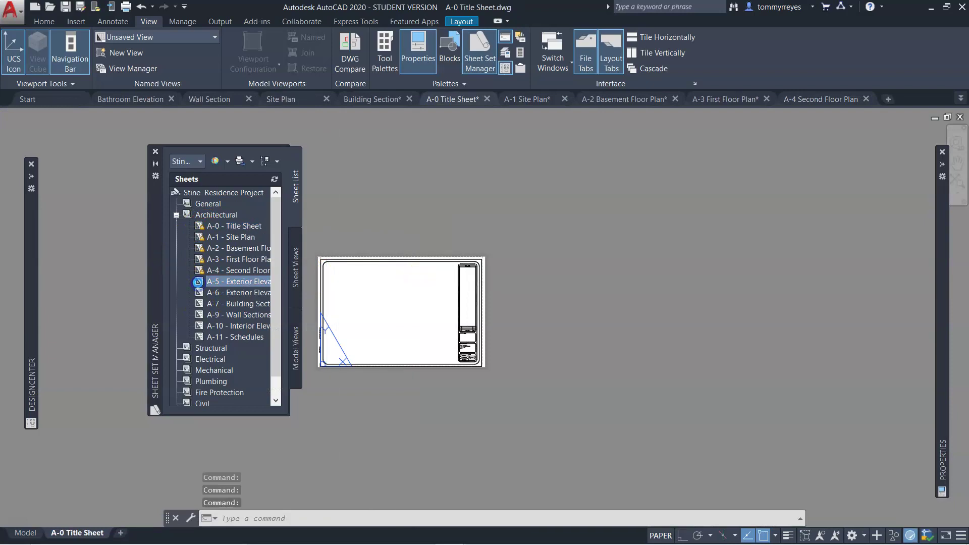
pyautogui.doubleClick(197, 281)
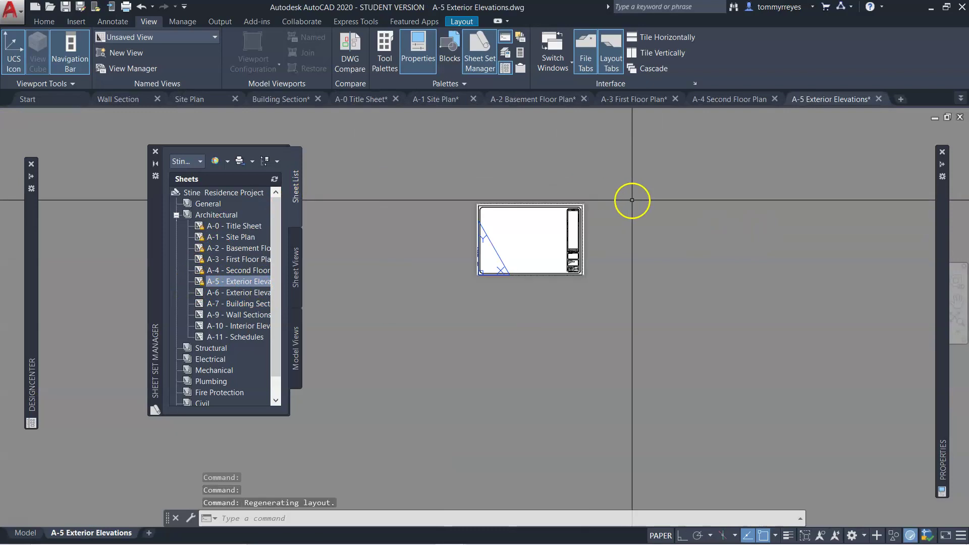
# Examine the title block of the A-5 Exterior Elevations sheet, checking its project details and sheet number
pyautogui.scroll(2, 632, 201)
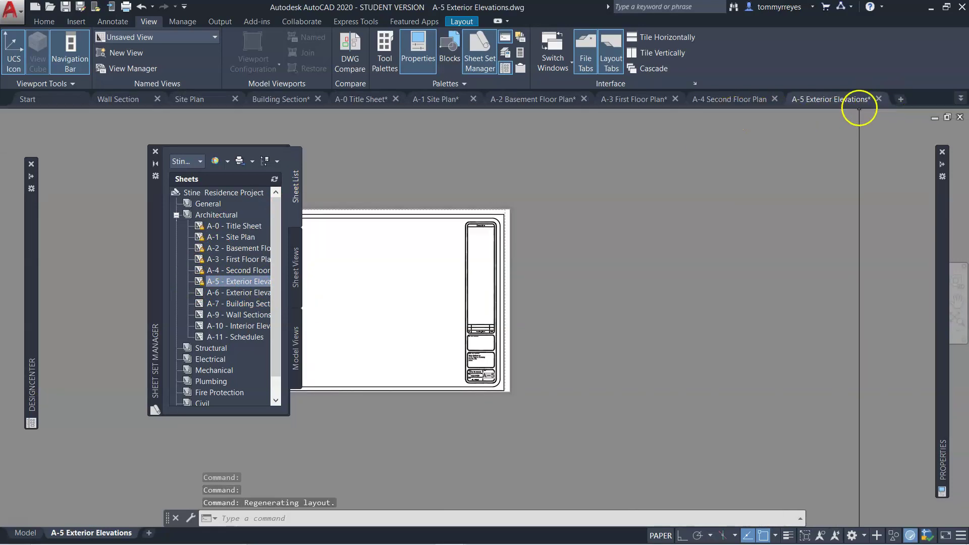
pyautogui.scroll(-2, 744, 192)
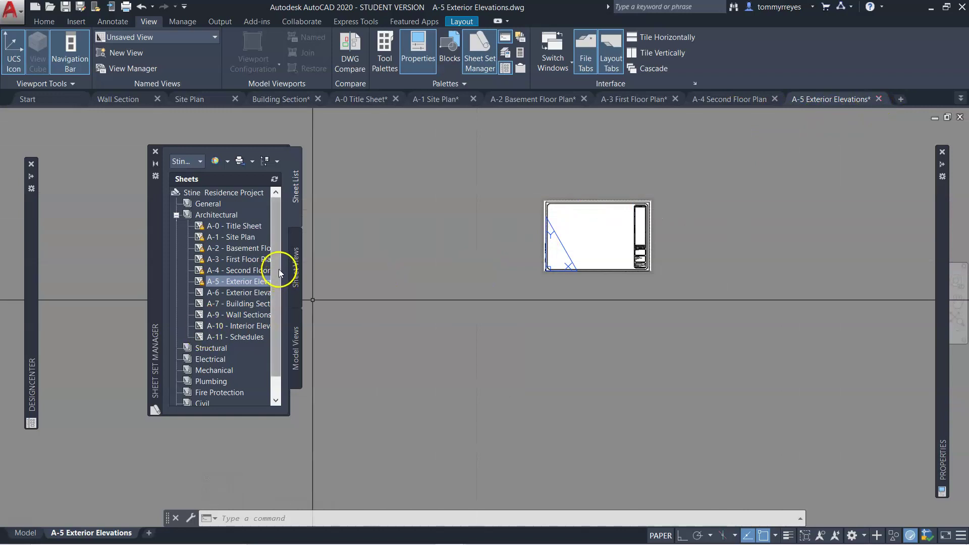
pyautogui.scroll(8, 686, 288)
pyautogui.scroll(-6, 682, 394)
pyautogui.scroll(2, 606, 371)
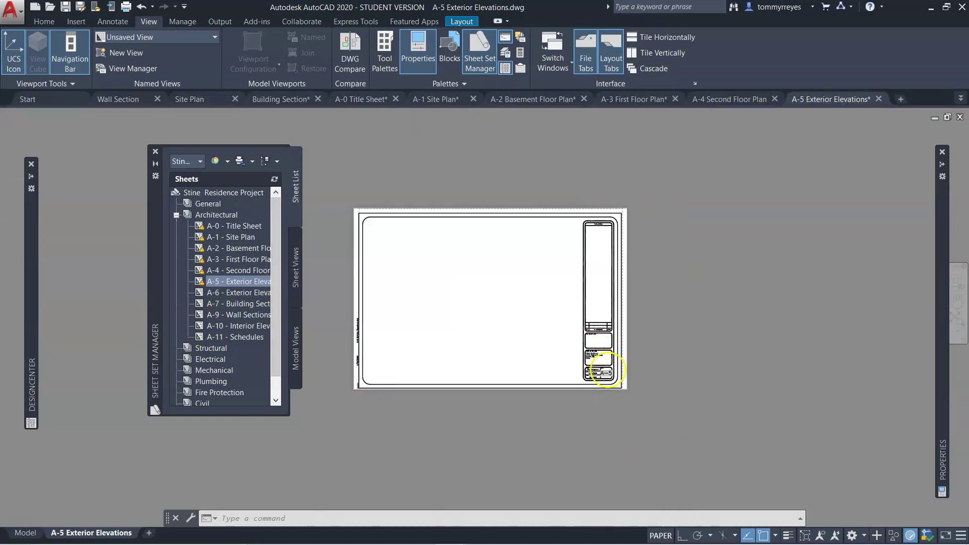
pyautogui.scroll(5, 606, 371)
pyautogui.scroll(-2, 512, 333)
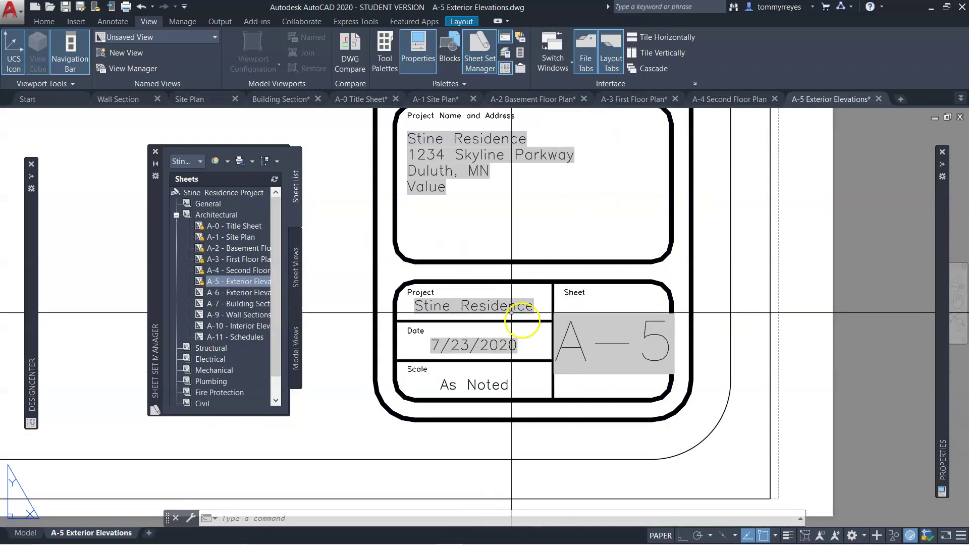
pyautogui.scroll(-3, 511, 303)
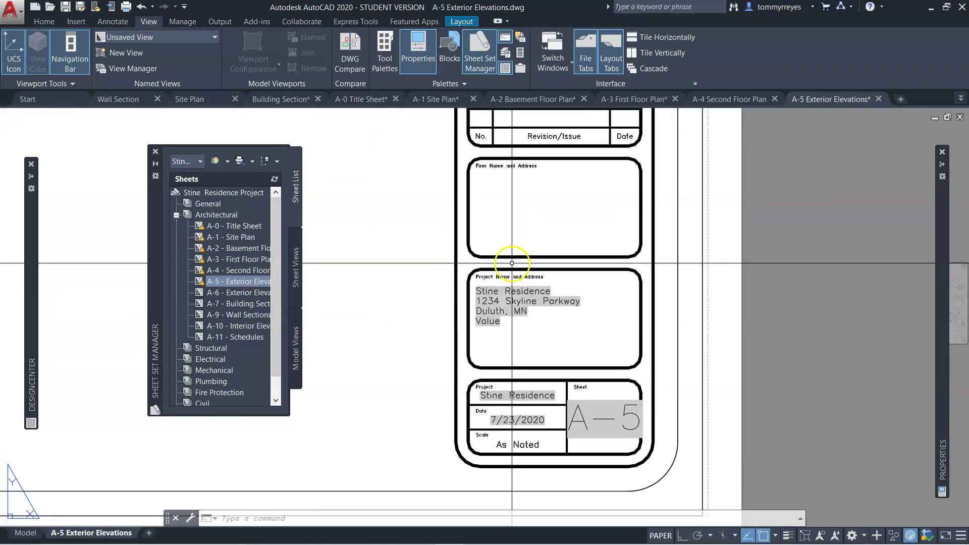
# Examine the firm name, revision/issue and project boxes in the title block of the A-5 Exterior Elevations sheet
pyautogui.scroll(4, 512, 263)
pyautogui.scroll(-2, 446, 226)
pyautogui.scroll(1, 465, 309)
pyautogui.scroll(-4, 537, 357)
pyautogui.scroll(3, 549, 383)
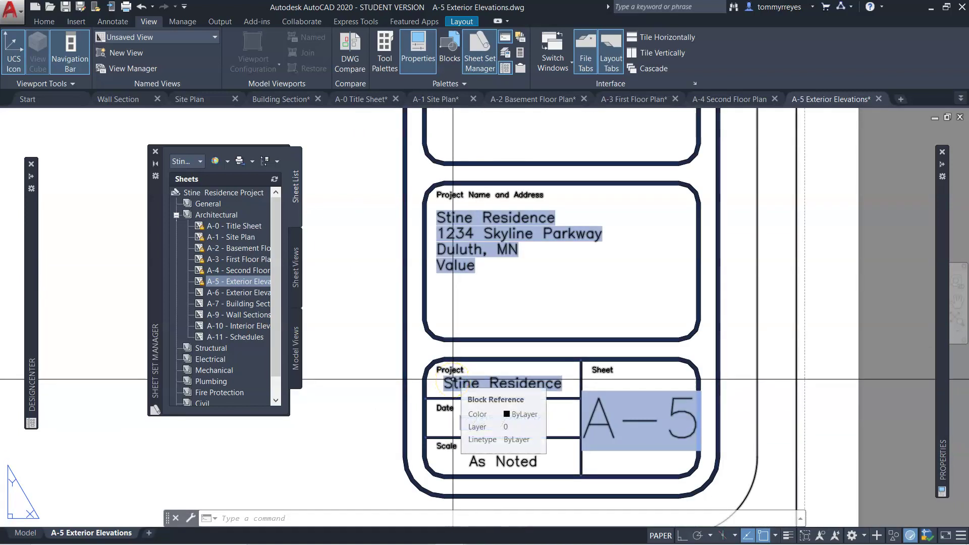
pyautogui.moveTo(563, 358); pyautogui.dragTo(594, 501, button='middle')
pyautogui.scroll(-3, 558, 417)
pyautogui.scroll(5, 558, 329)
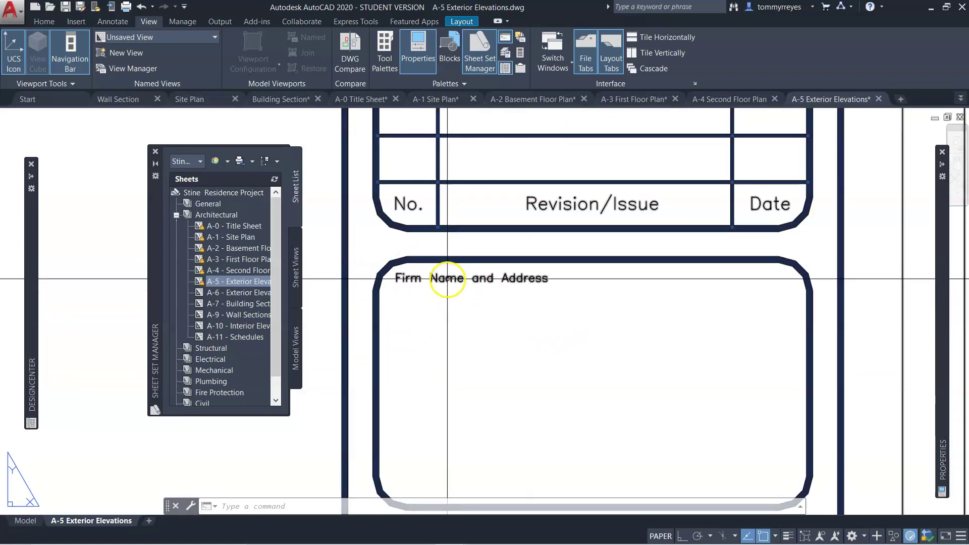
pyautogui.scroll(-2, 534, 324)
pyautogui.scroll(-5, 534, 324)
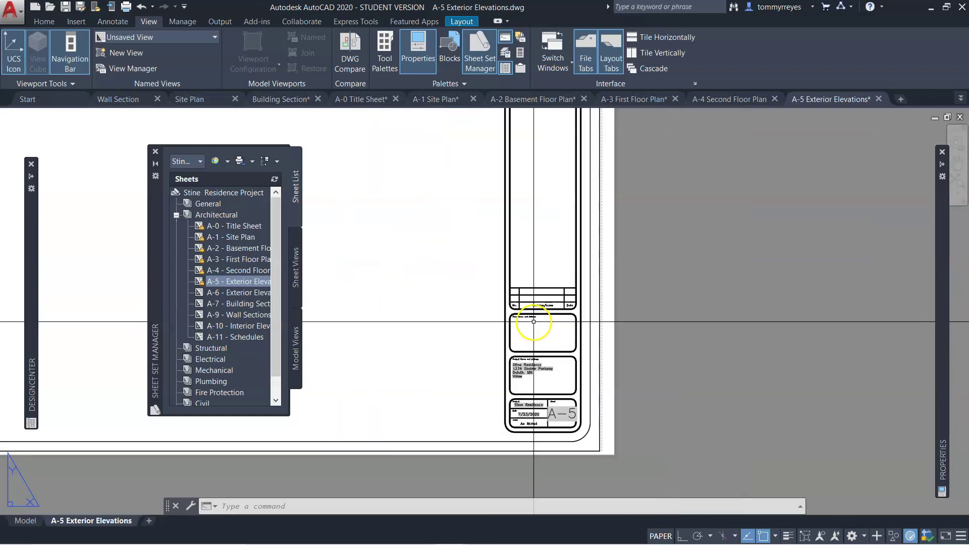
pyautogui.scroll(4, 525, 323)
pyautogui.moveTo(524, 325); pyautogui.dragTo(667, 352, button='middle')
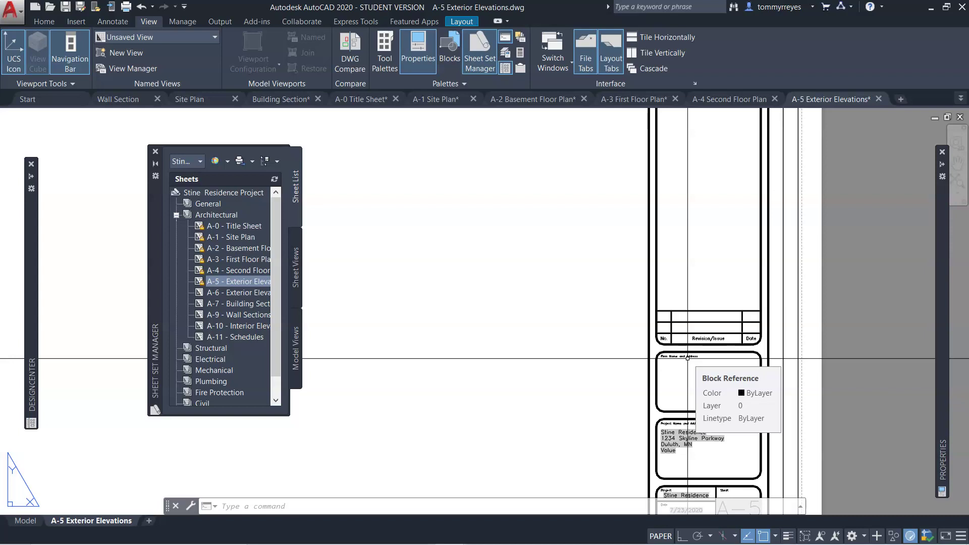
# Return to the A-1 Site Plan sheet and start adding a model view location, browsing to the Arch 124 CAD I folder
pyautogui.doubleClick(238, 238)
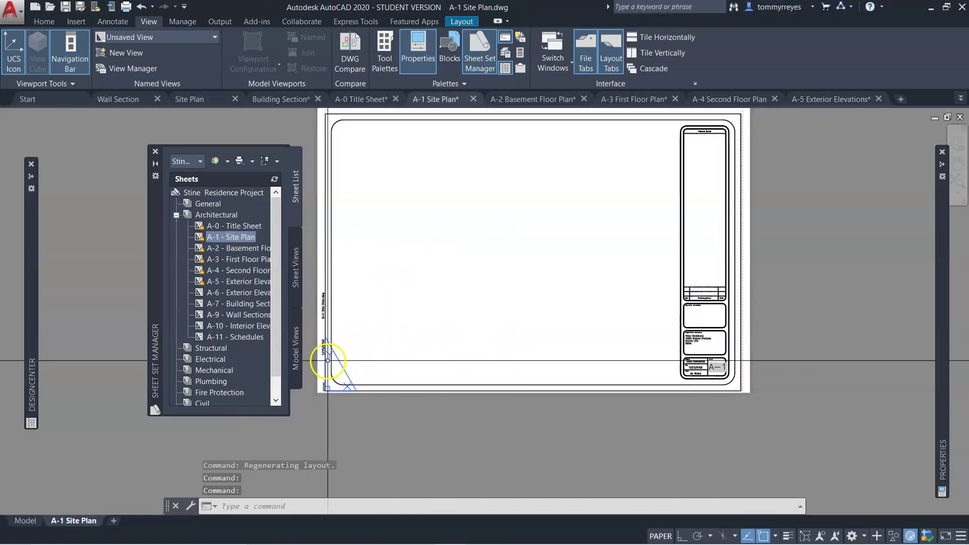
pyautogui.click(296, 337)
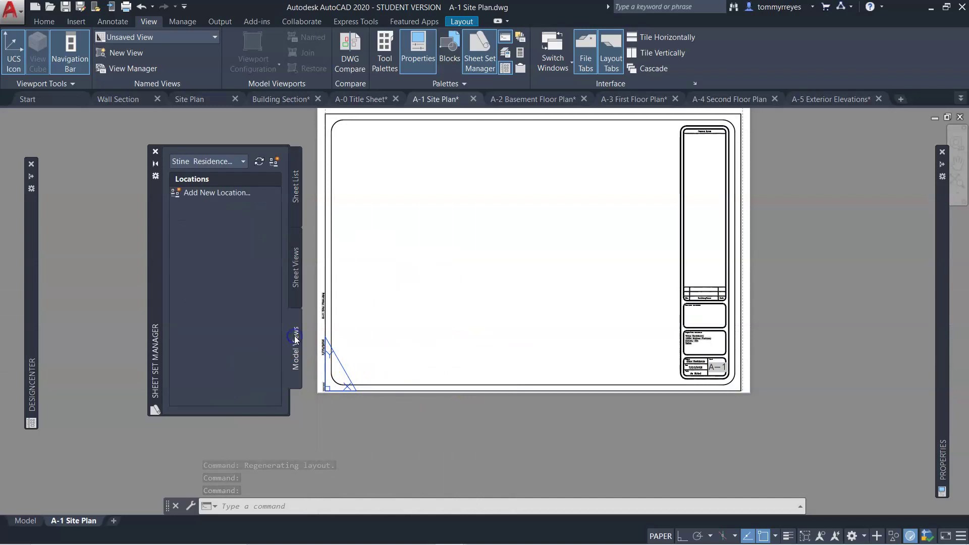
pyautogui.click(211, 194)
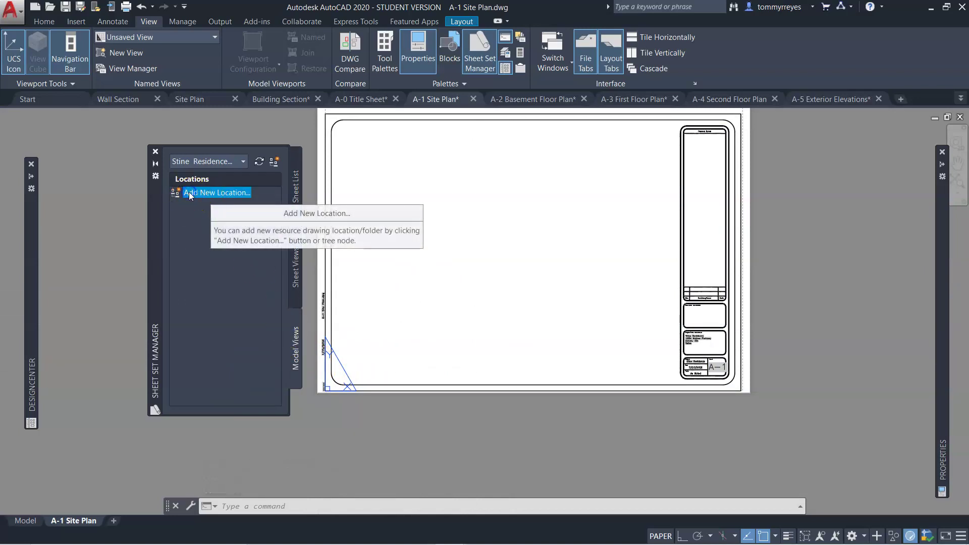
pyautogui.rightClick(189, 192)
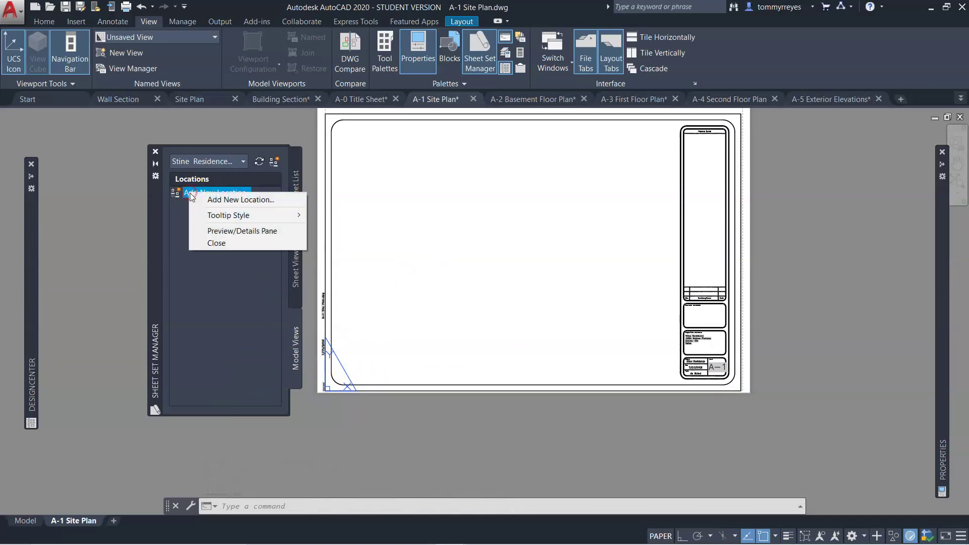
pyautogui.click(220, 199)
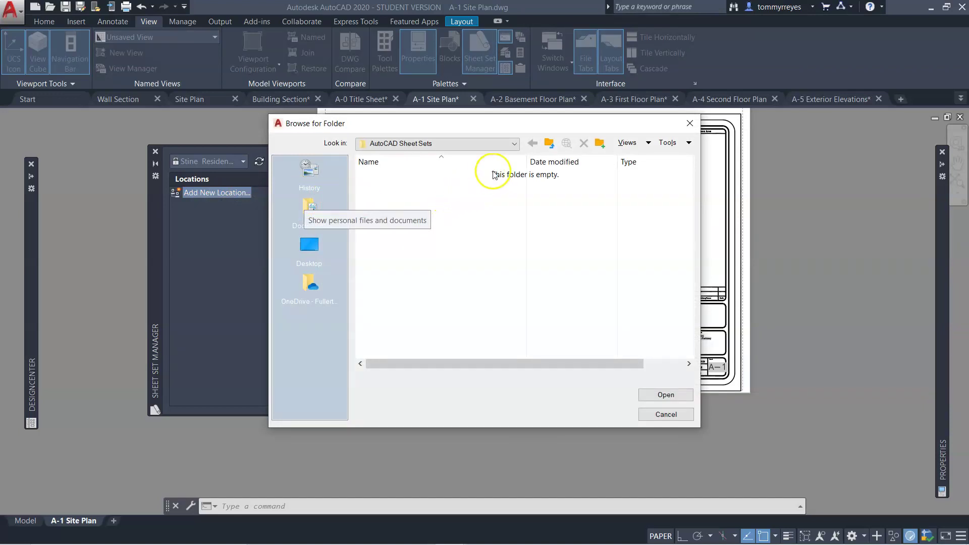
pyautogui.click(515, 144)
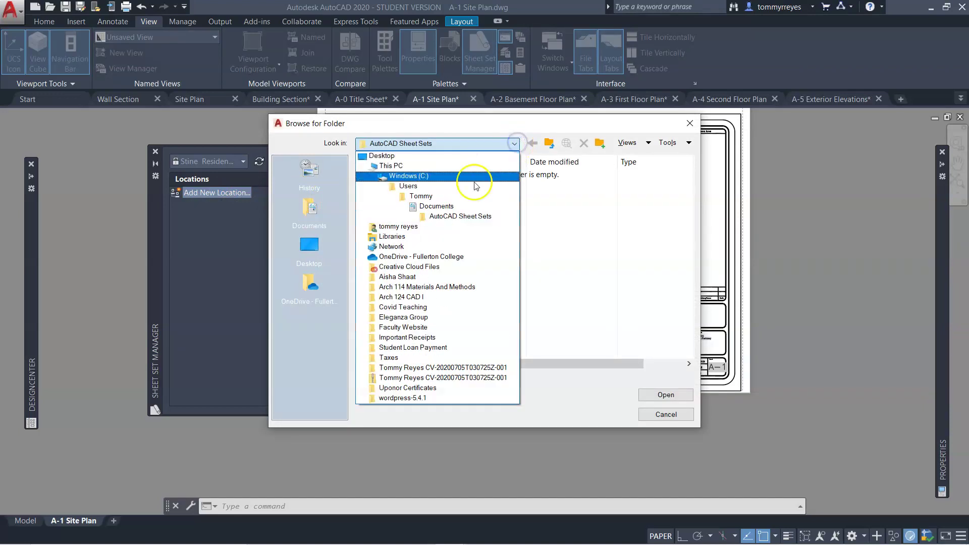
pyautogui.click(453, 297)
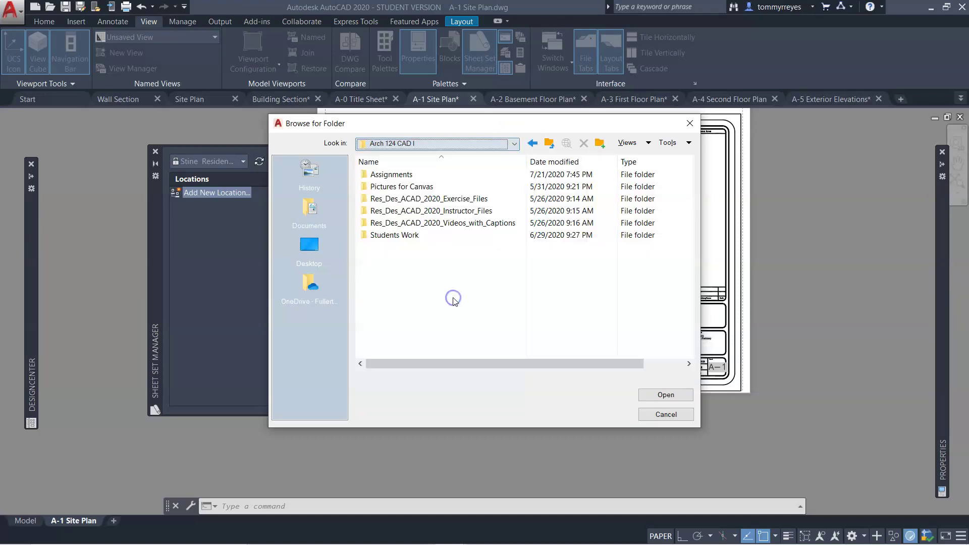
pyautogui.doubleClick(367, 211)
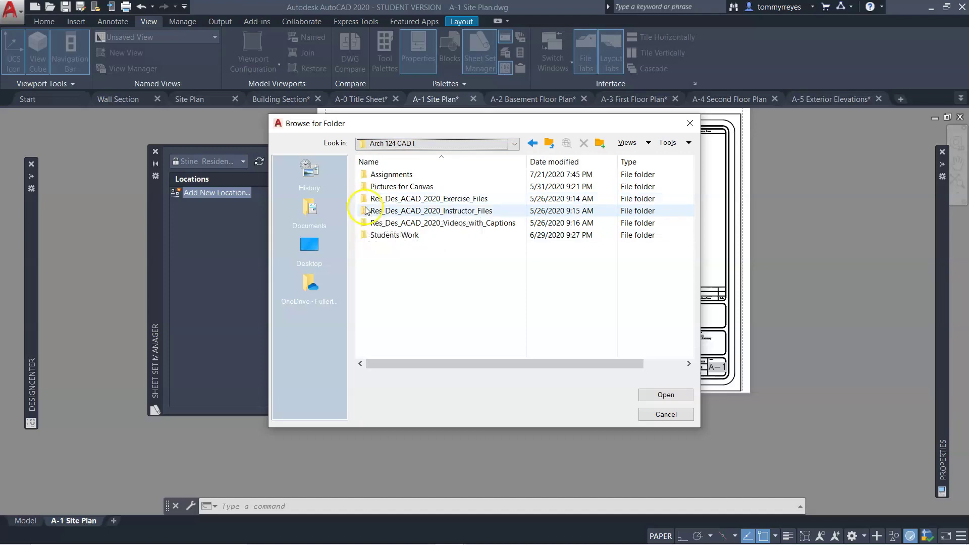
pyautogui.doubleClick(369, 174)
pyautogui.click(366, 187)
pyautogui.doubleClick(366, 187)
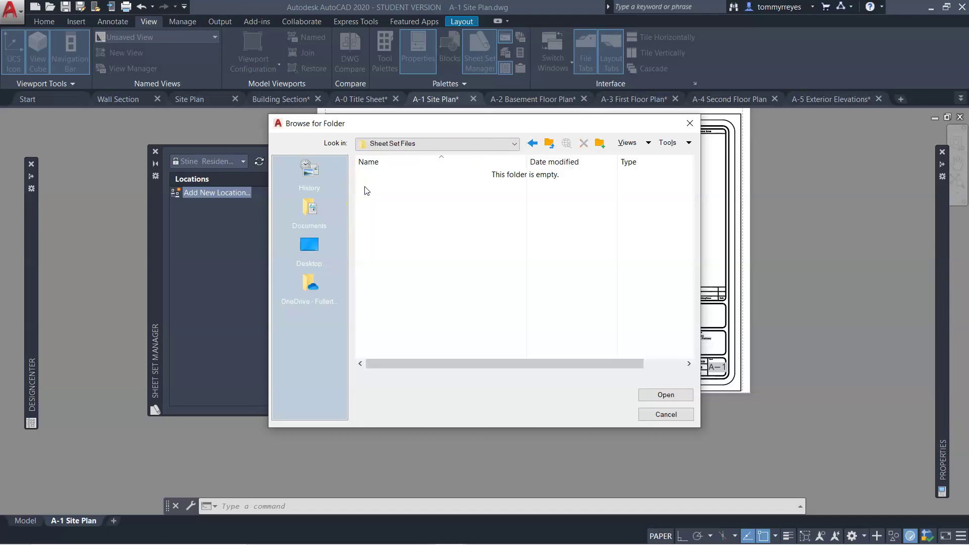
pyautogui.click(532, 144)
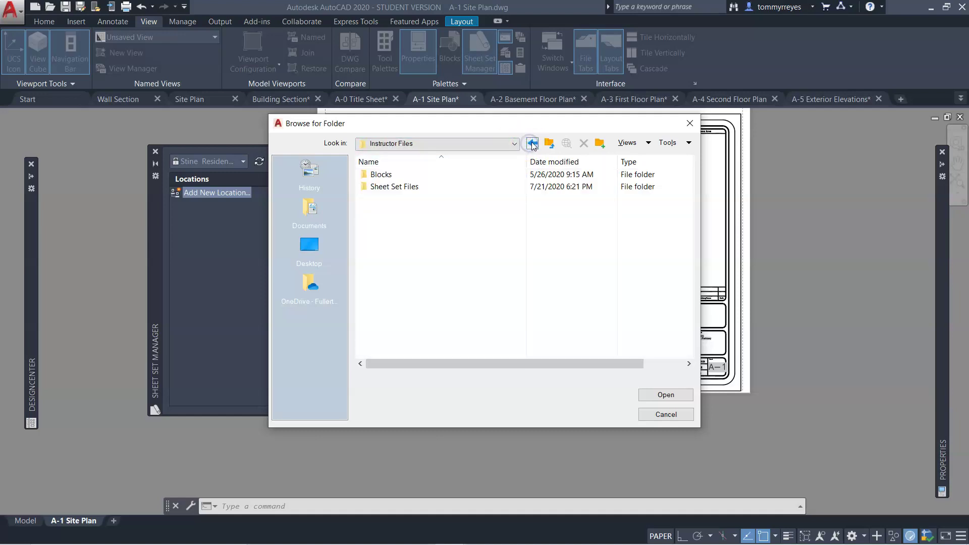
pyautogui.click(533, 144)
pyautogui.click(532, 144)
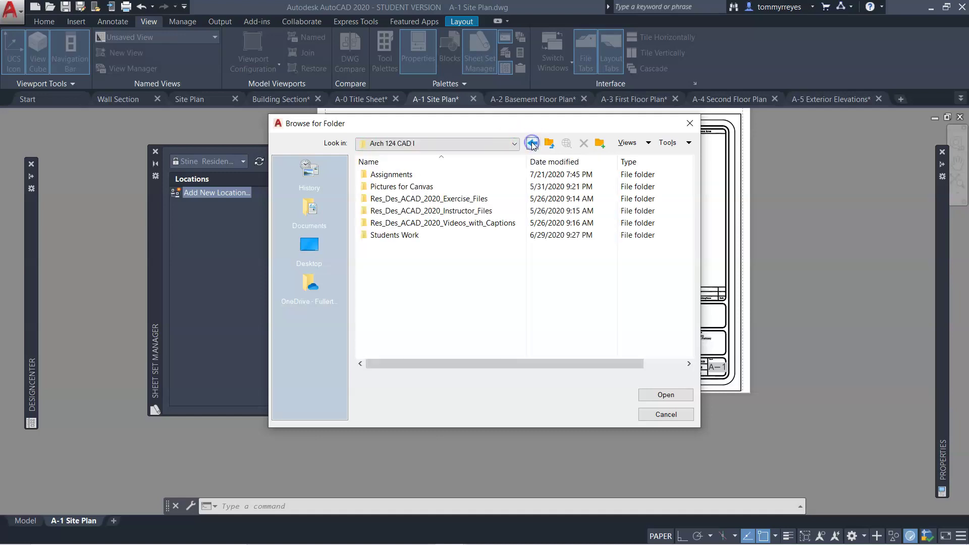
pyautogui.doubleClick(368, 199)
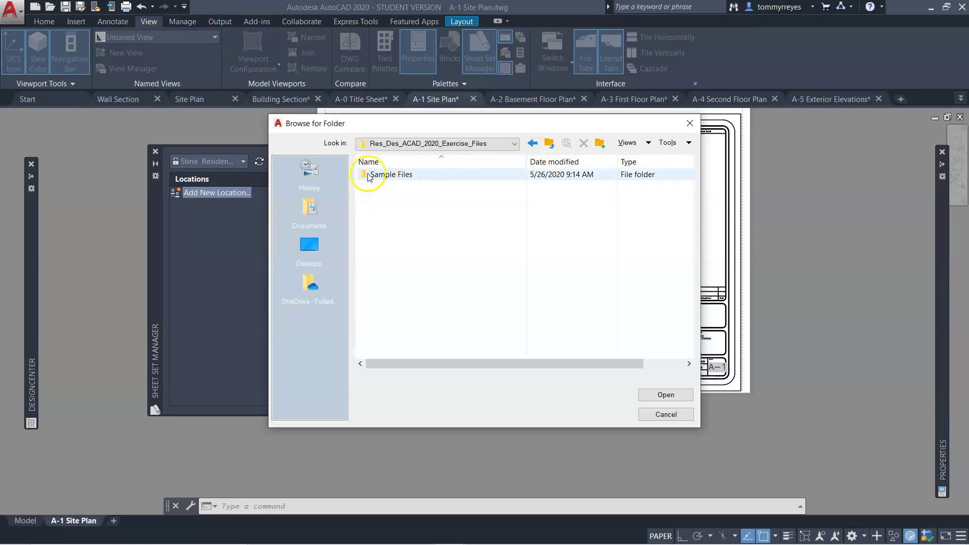
pyautogui.doubleClick(368, 176)
pyautogui.doubleClick(368, 186)
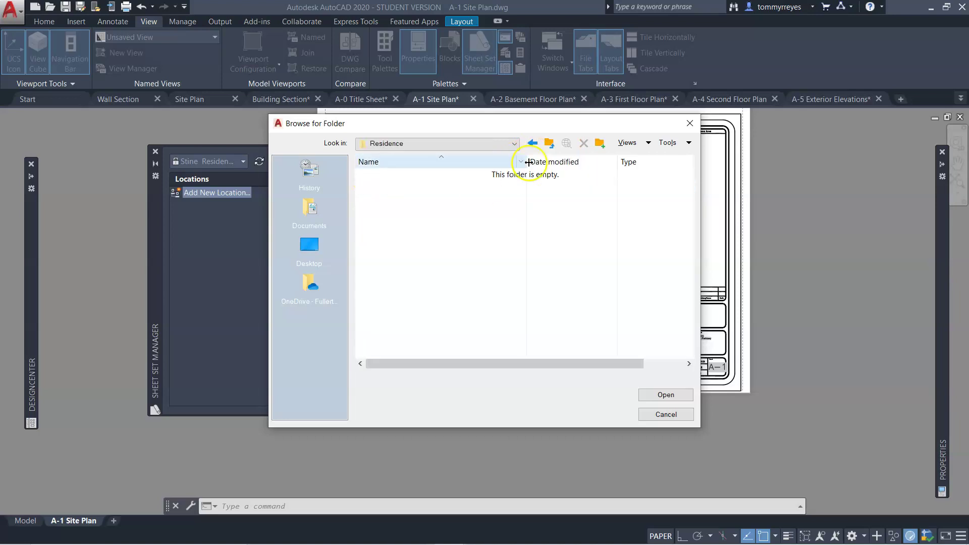
pyautogui.click(532, 143)
pyautogui.click(533, 144)
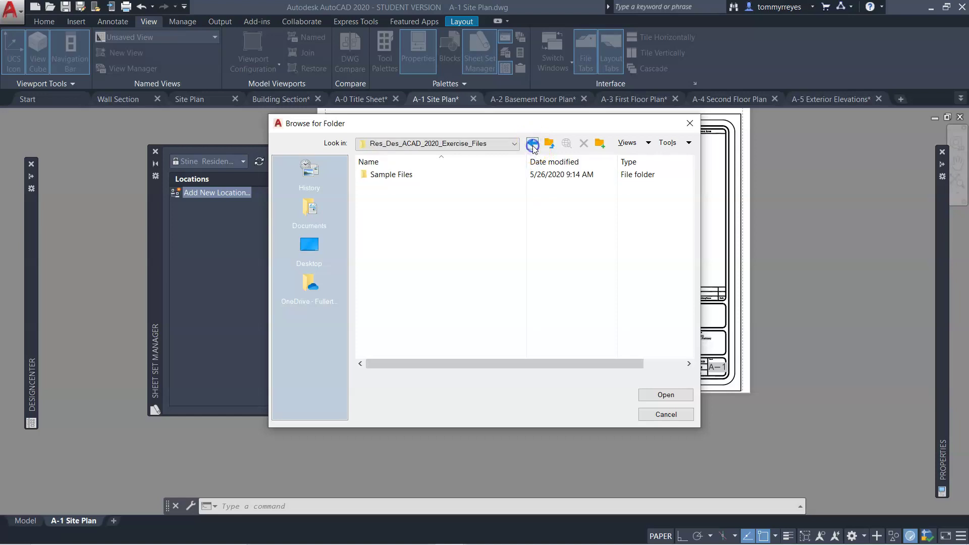
pyautogui.click(533, 144)
# Add the Instructor Files folder inside Res_Des_ACAD_2020_Instructor_Files as the resource drawing location
pyautogui.doubleClick(371, 209)
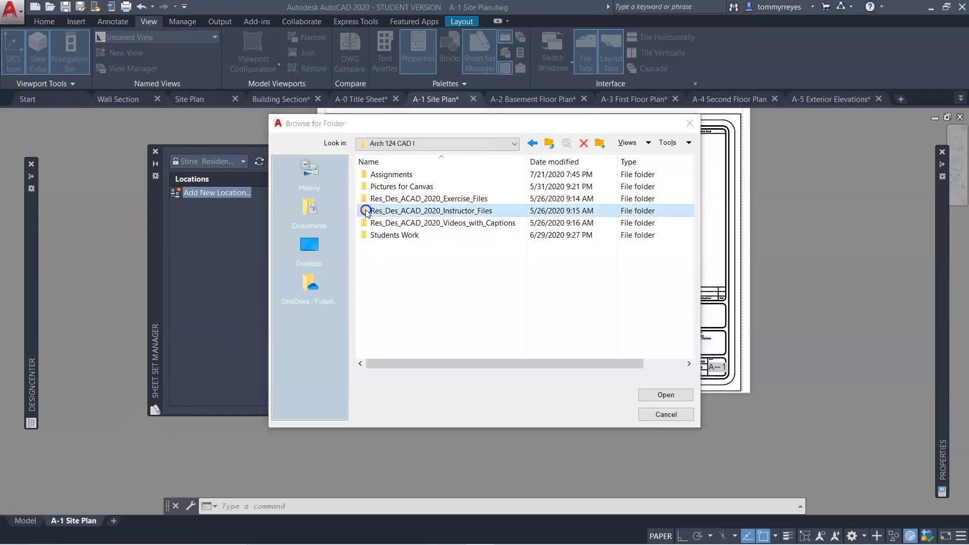
pyautogui.doubleClick(371, 175)
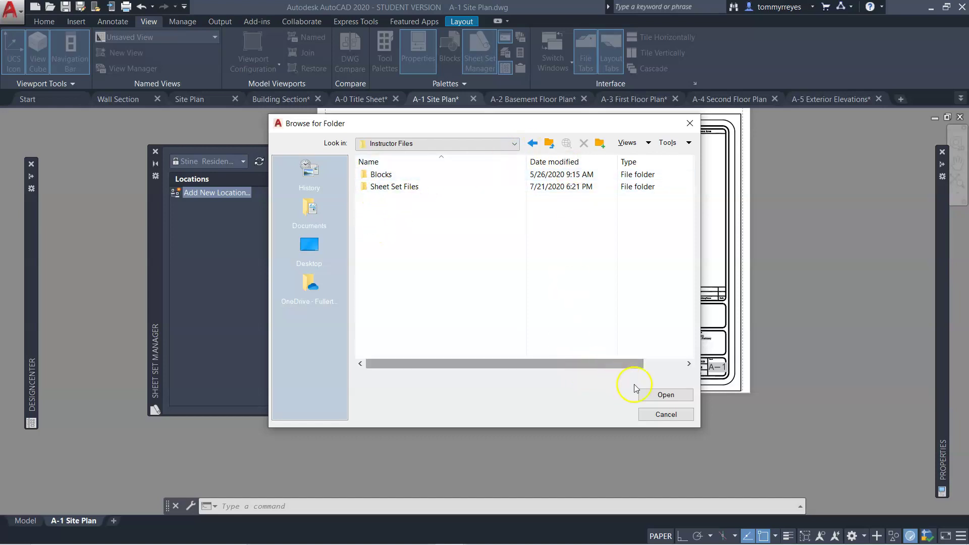
pyautogui.click(663, 395)
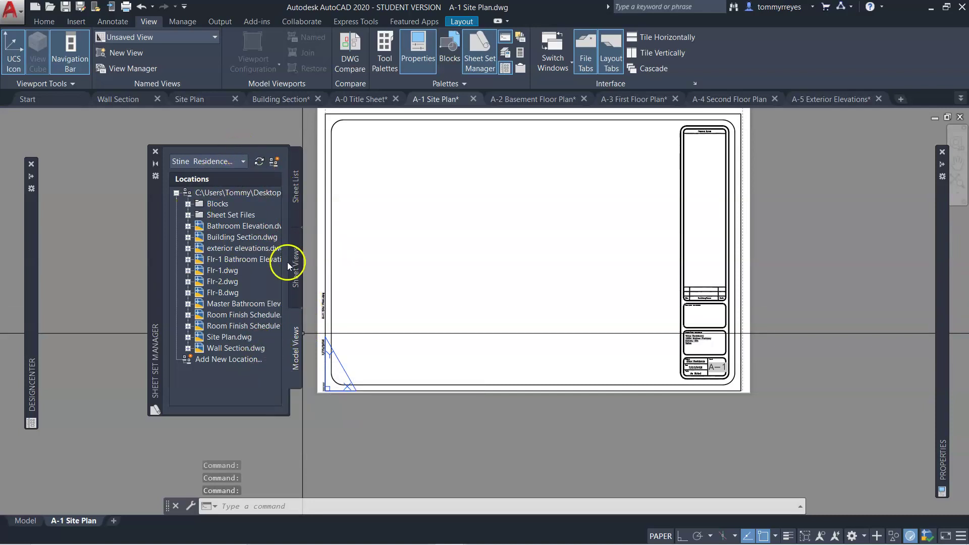
# Inspect the views listed under Site Plan.dwg in the resource location and open that drawing
pyautogui.click(296, 349)
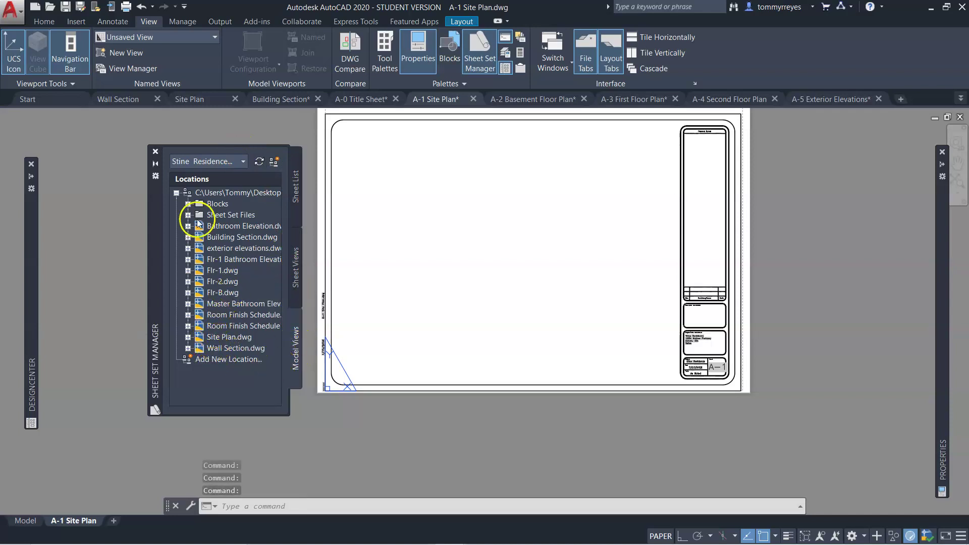
pyautogui.click(200, 338)
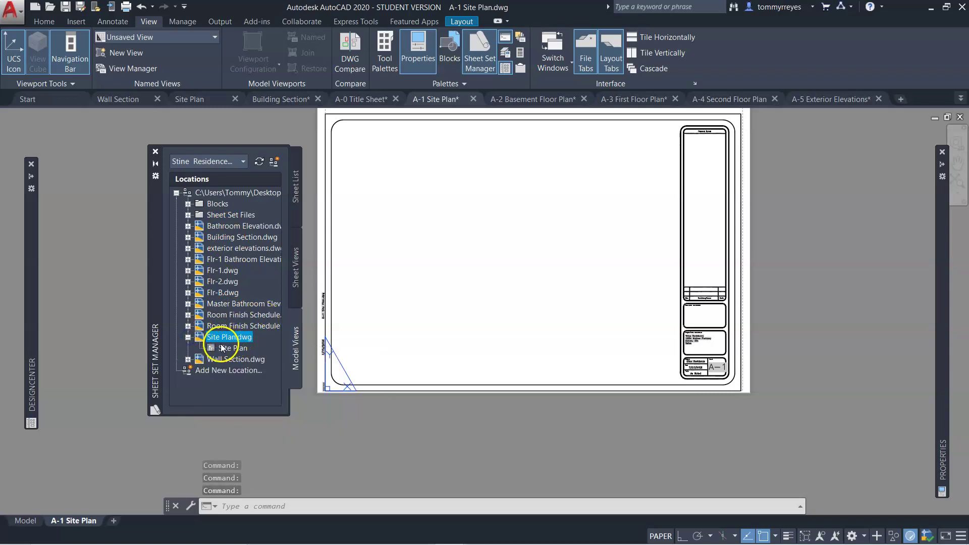
pyautogui.doubleClick(200, 337)
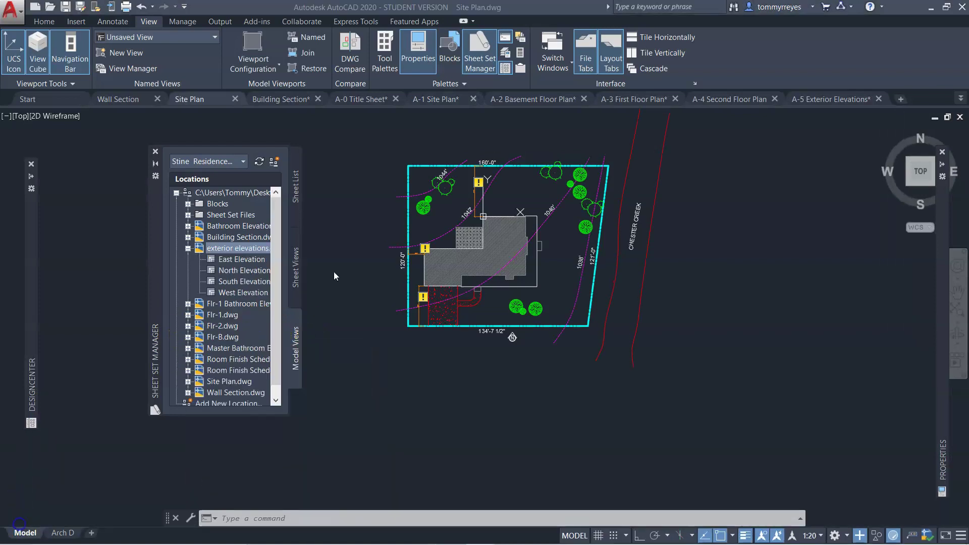
# Open the A-5 Exterior Elevations sheet from the architectural sheets of the Stine Residence Project
pyautogui.click(296, 206)
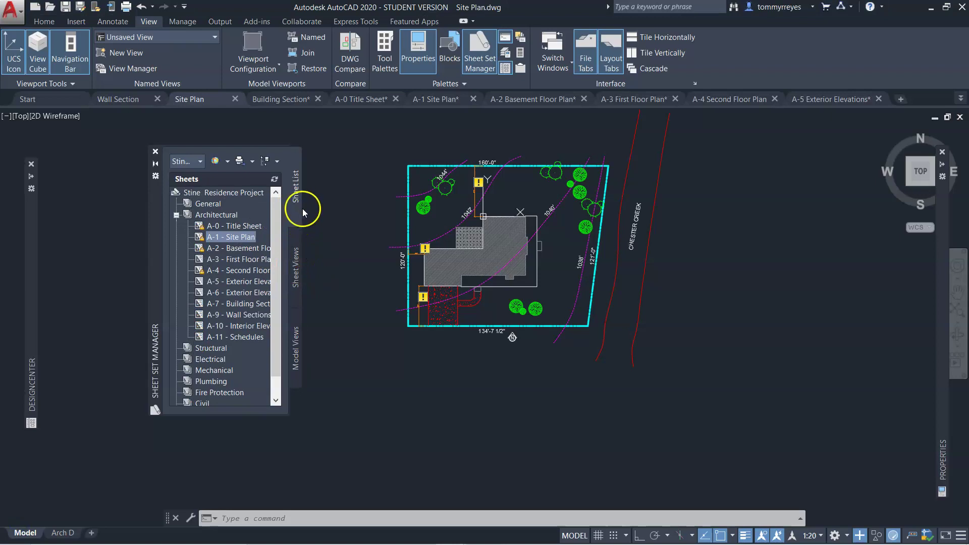
pyautogui.click(201, 281)
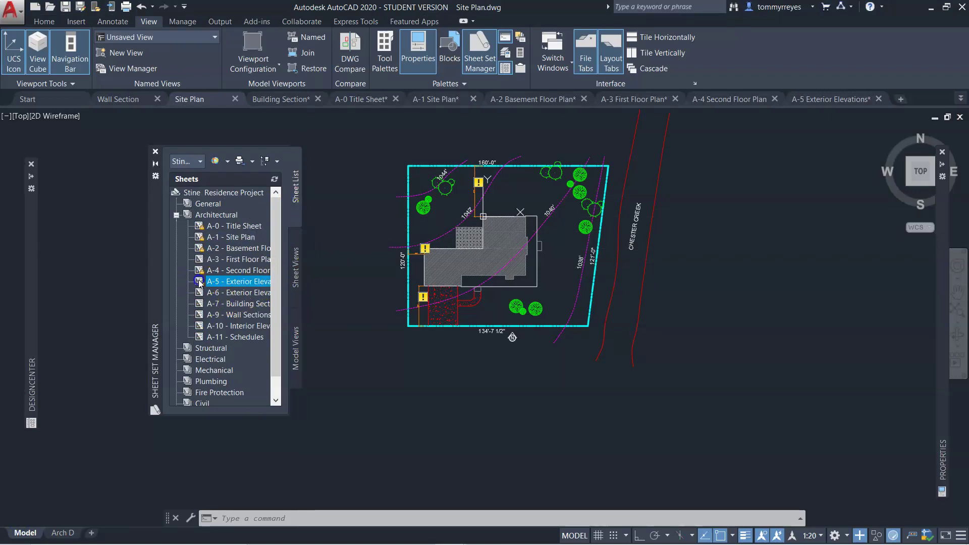
pyautogui.doubleClick(201, 282)
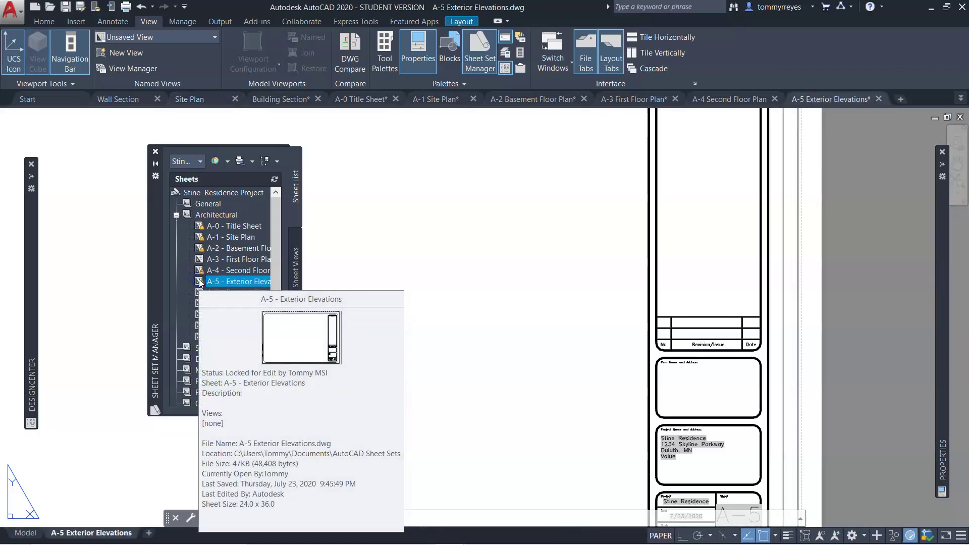
pyautogui.rightClick(201, 282)
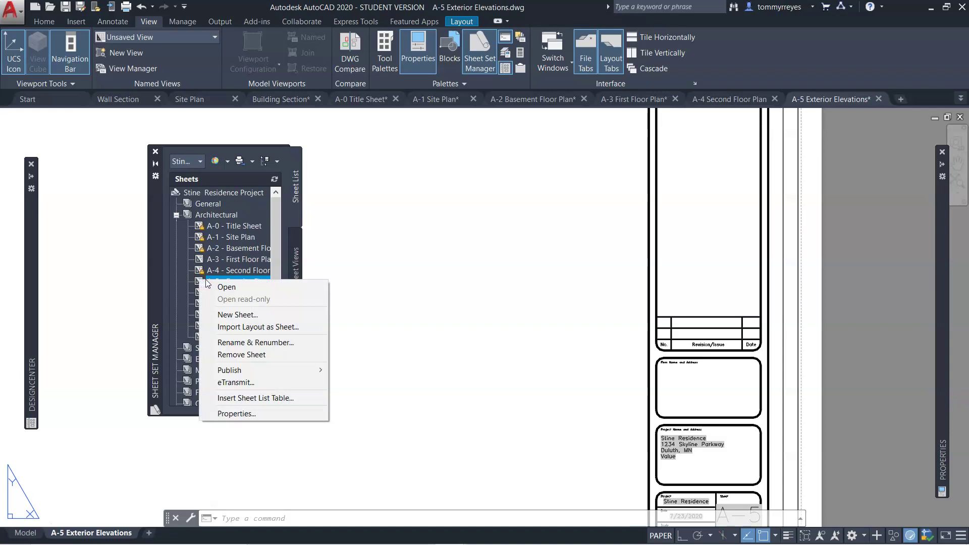
pyautogui.click(442, 302)
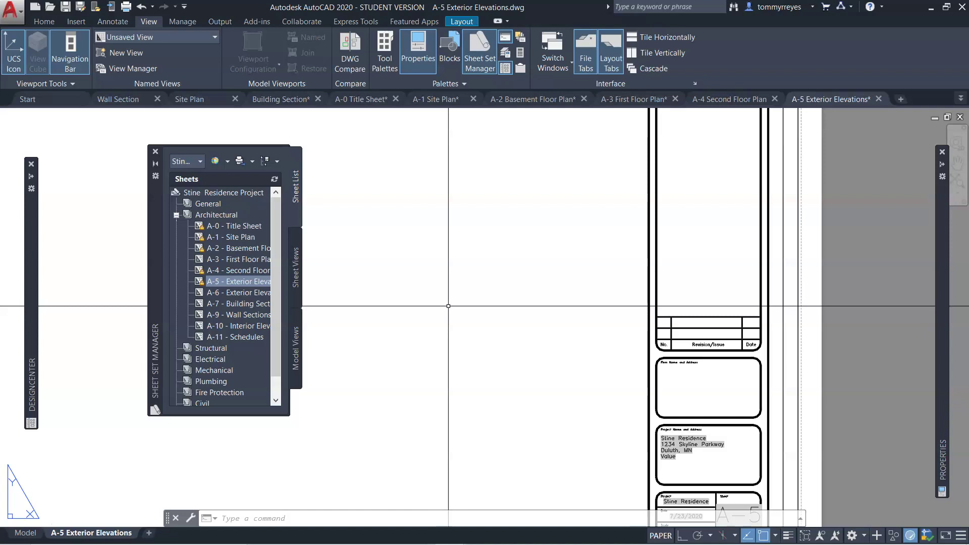
# Place the South Elevation view from the exterior elevations drawing in the empty paper space beside the A-5 sheet
pyautogui.click(296, 354)
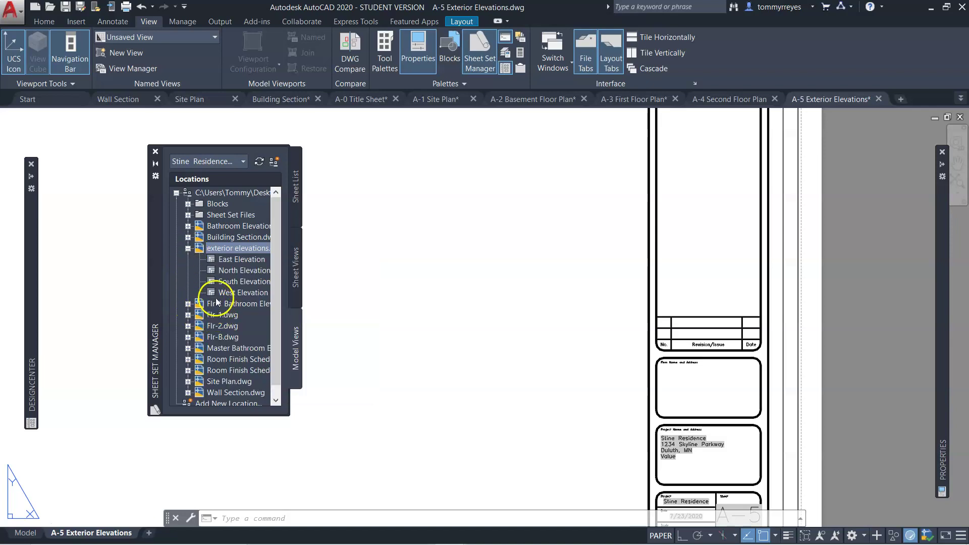
pyautogui.moveTo(210, 279); pyautogui.dragTo(371, 281)
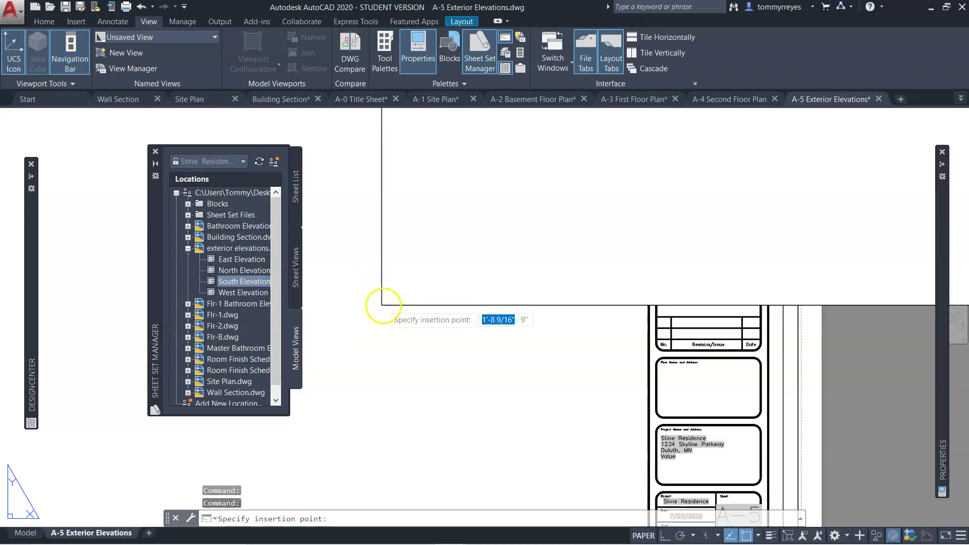
pyautogui.scroll(-3, 401, 309)
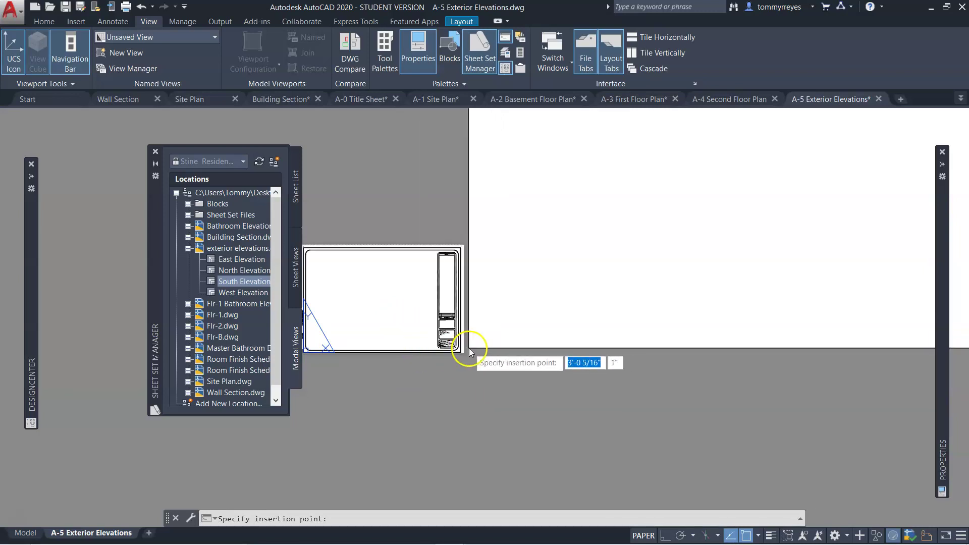
pyautogui.scroll(-2, 470, 350)
pyautogui.moveTo(474, 350)
pyautogui.mouseDown(button='middle')
pyautogui.moveTo(556, 353)
pyautogui.moveTo(602, 335)
pyautogui.moveTo(614, 342)
pyautogui.mouseUp(button='middle')
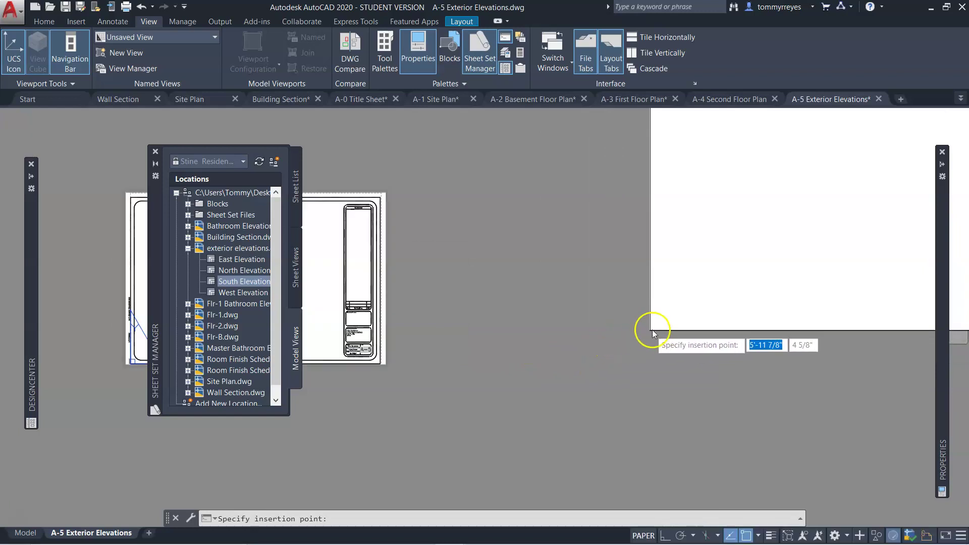
pyautogui.scroll(3, 409, 354)
pyautogui.click(448, 374)
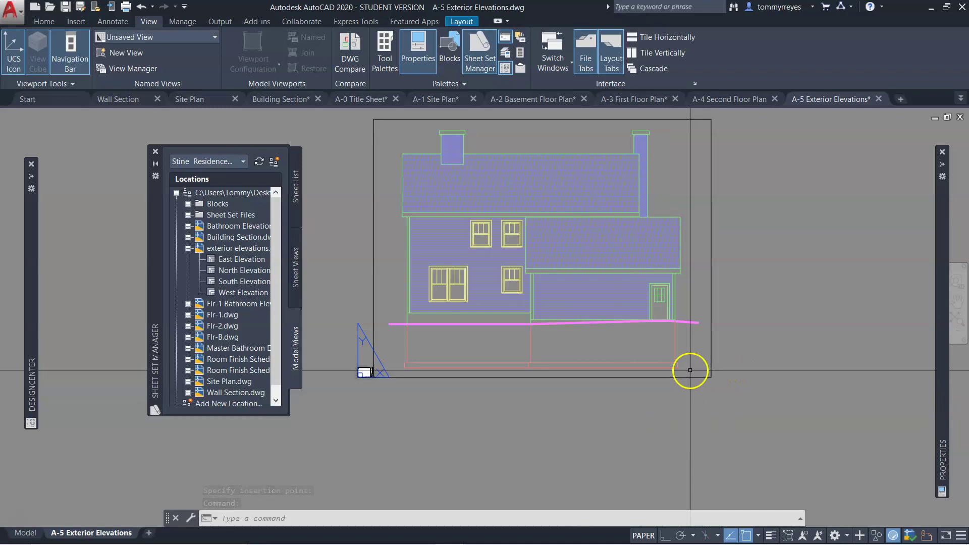
# Set the scale of the placed South Elevation viewport to 1/4" = 1'-0"
pyautogui.click(708, 376)
pyautogui.click(693, 400)
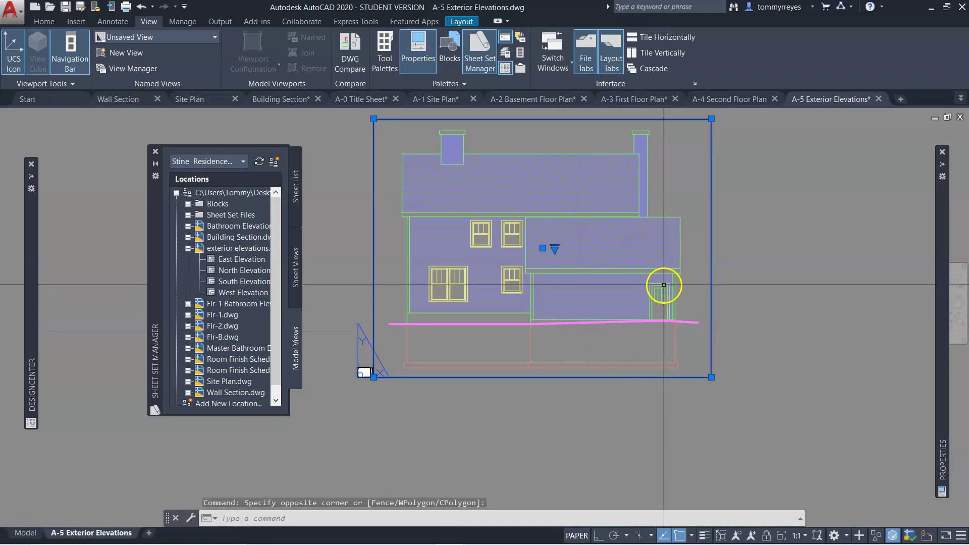
pyautogui.click(805, 536)
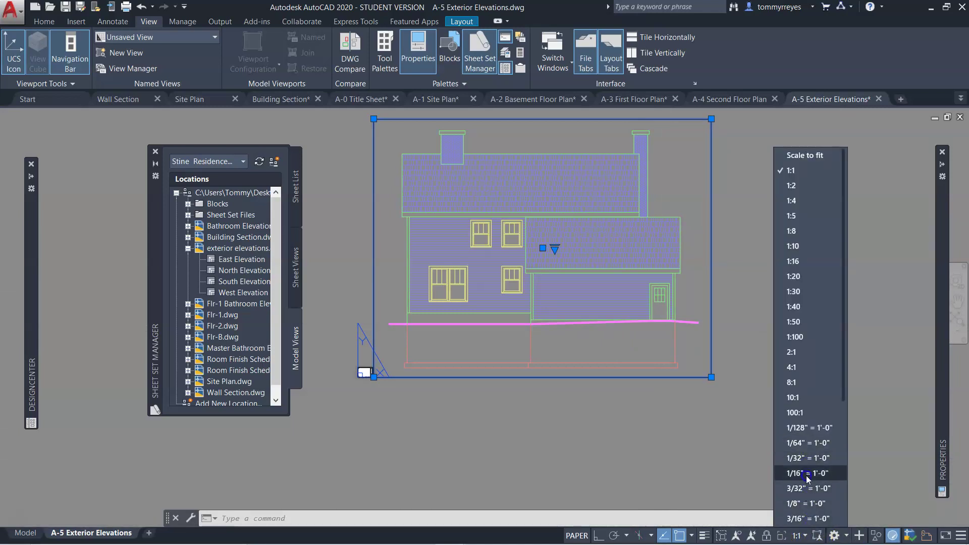
pyautogui.scroll(-3, 807, 477)
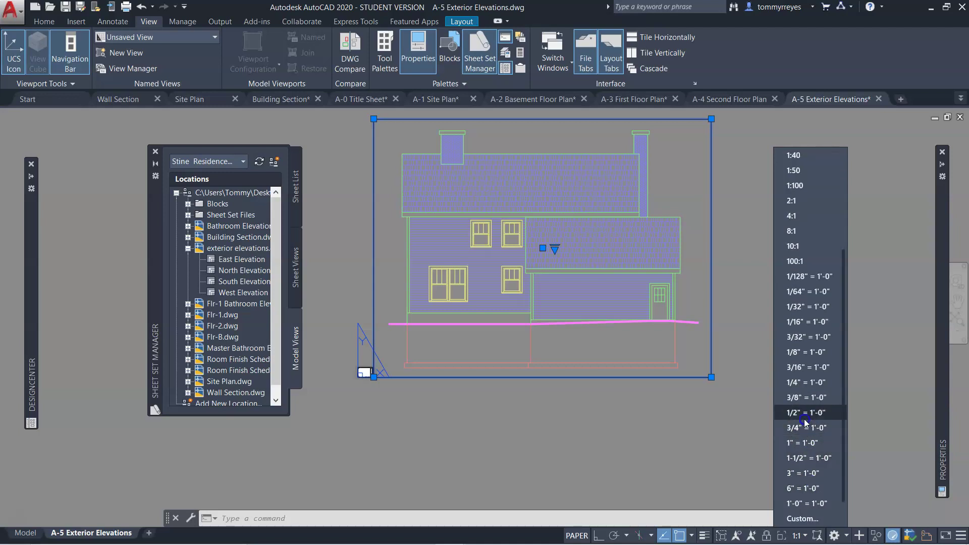
pyautogui.click(804, 382)
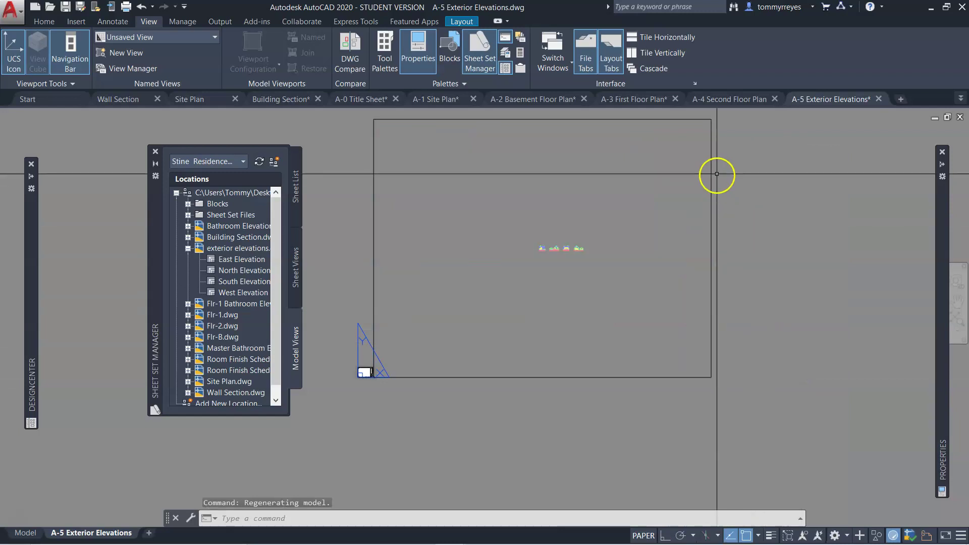
# Shrink the viewport boundary from its corners so it frames only the South Elevation drawing and its title
pyautogui.click(746, 273)
pyautogui.click(656, 426)
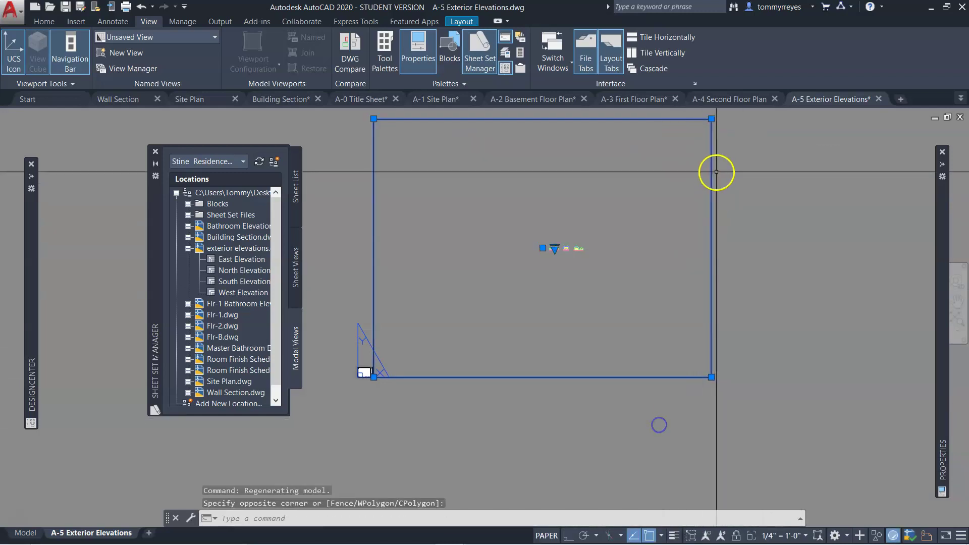
pyautogui.click(711, 118)
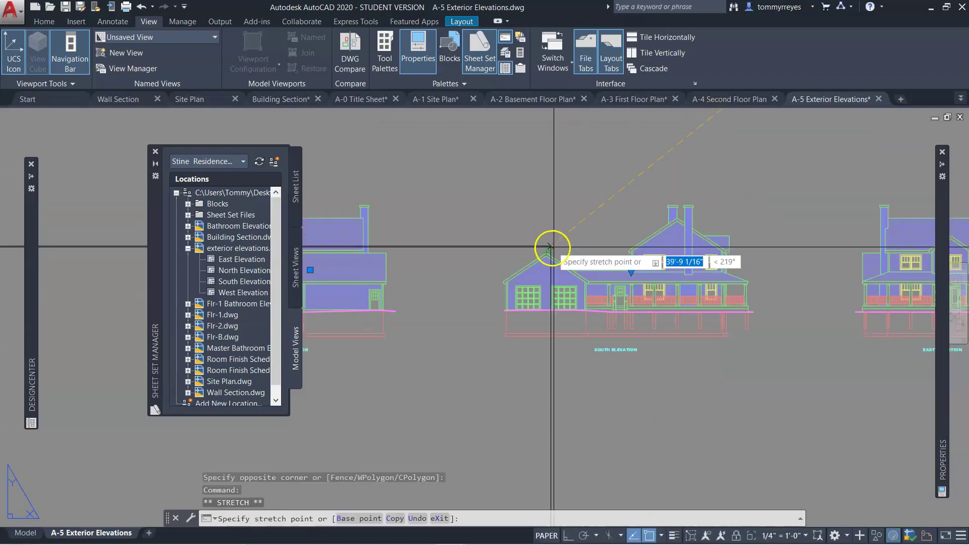
pyautogui.click(694, 210)
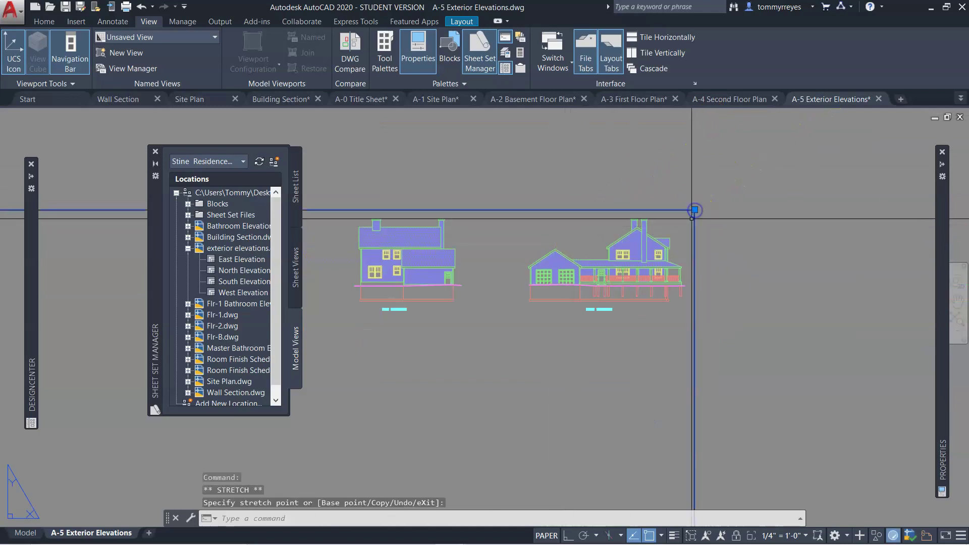
pyautogui.scroll(-10, 725, 234)
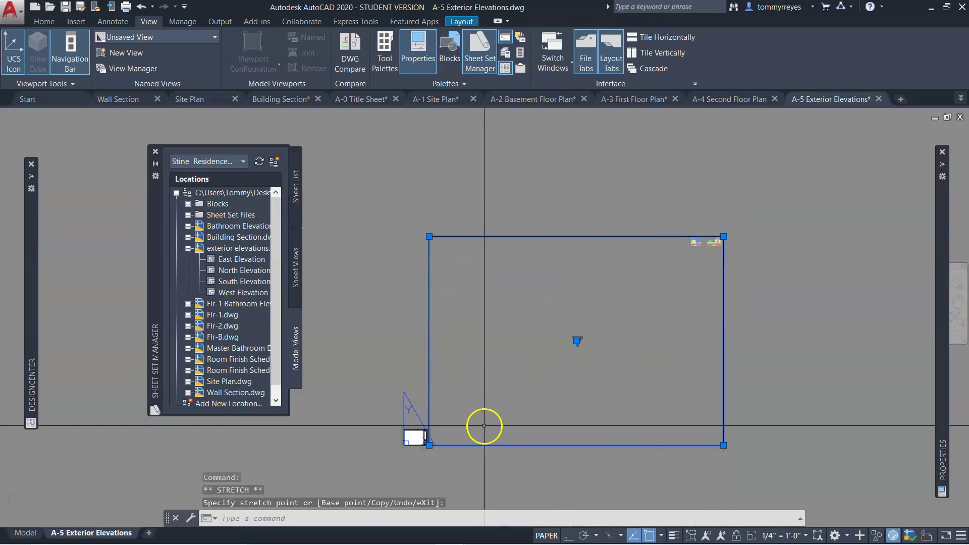
pyautogui.click(430, 446)
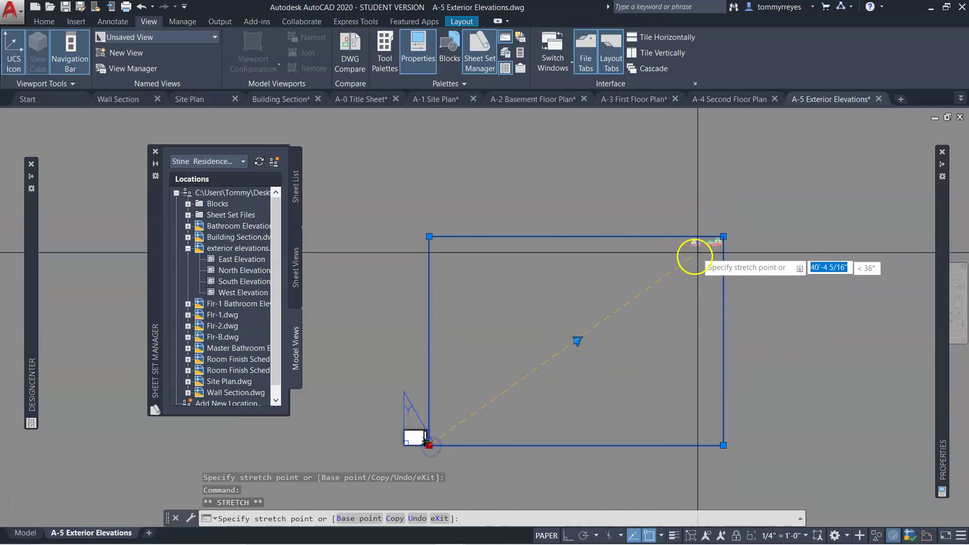
pyautogui.scroll(5, 695, 256)
pyautogui.click(699, 234)
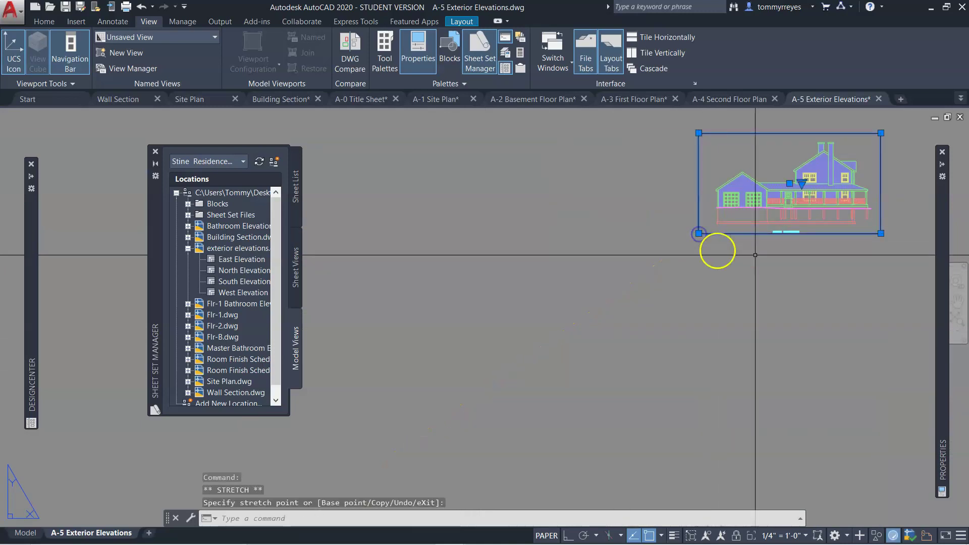
pyautogui.click(882, 233)
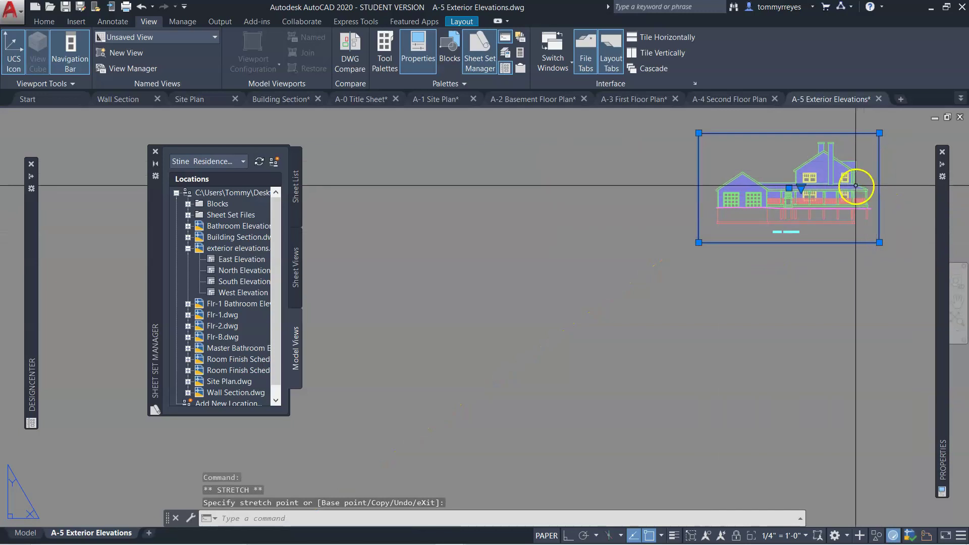
# Move the South Elevation viewport onto the A-5 sheet, inside the border beside the title block
pyautogui.press('Escape')
pyautogui.write('M')
pyautogui.press('Return')
pyautogui.click(840, 225)
pyautogui.scroll(-8, 833, 247)
pyautogui.scroll(-5, 833, 258)
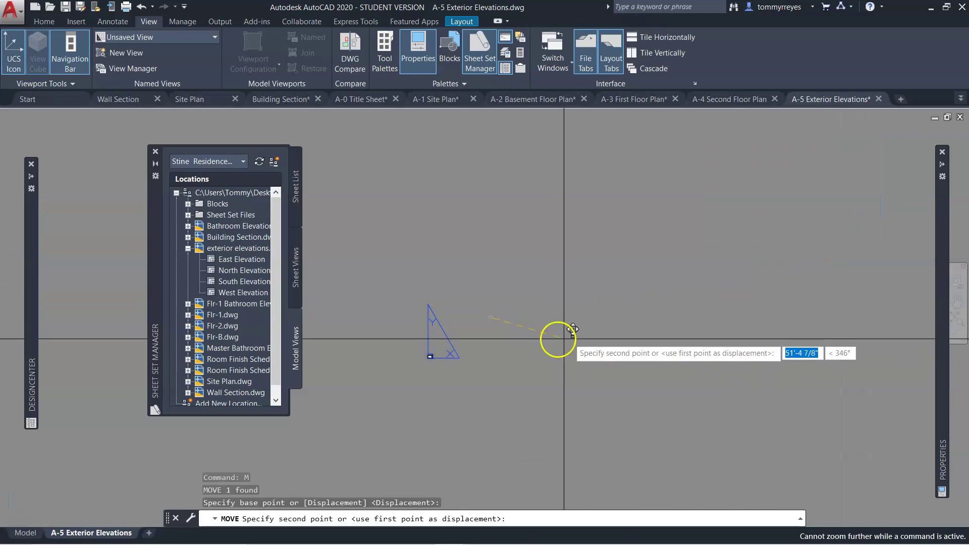
pyautogui.scroll(8, 564, 339)
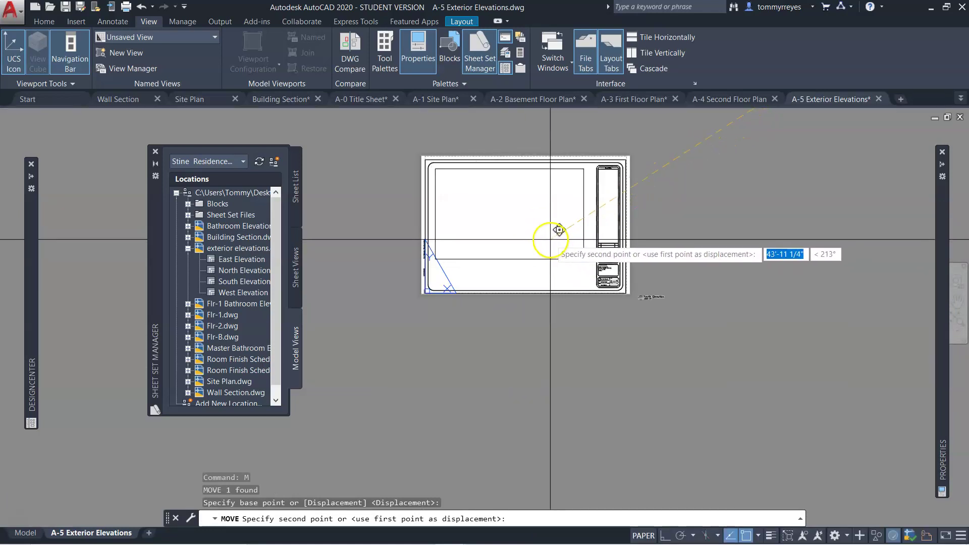
pyautogui.click(551, 239)
pyautogui.scroll(5, 530, 235)
pyautogui.scroll(-5, 593, 323)
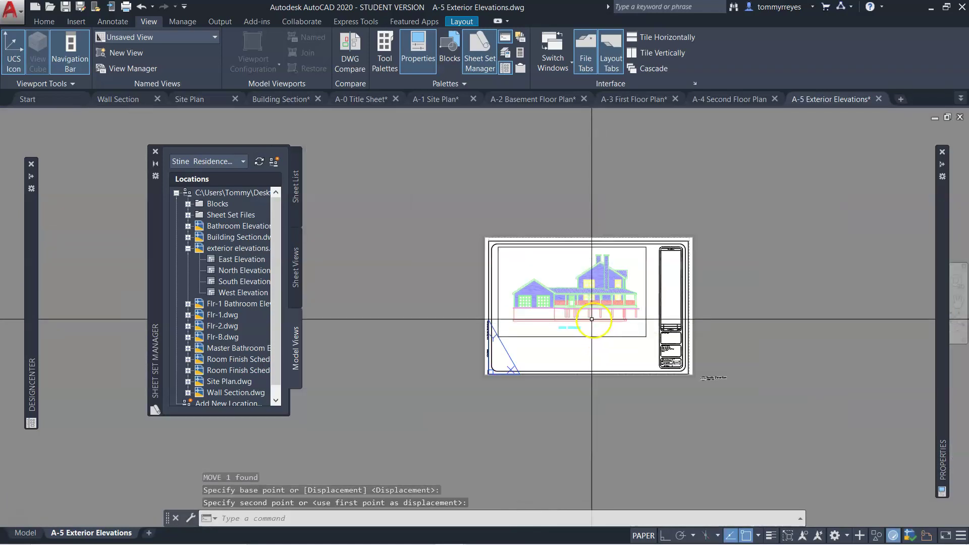
pyautogui.scroll(5, 592, 319)
# Crop the viewport's lower edge above the SOUTH ELEVATION text and bring its upper edge closer to the chimneys
pyautogui.click(823, 359)
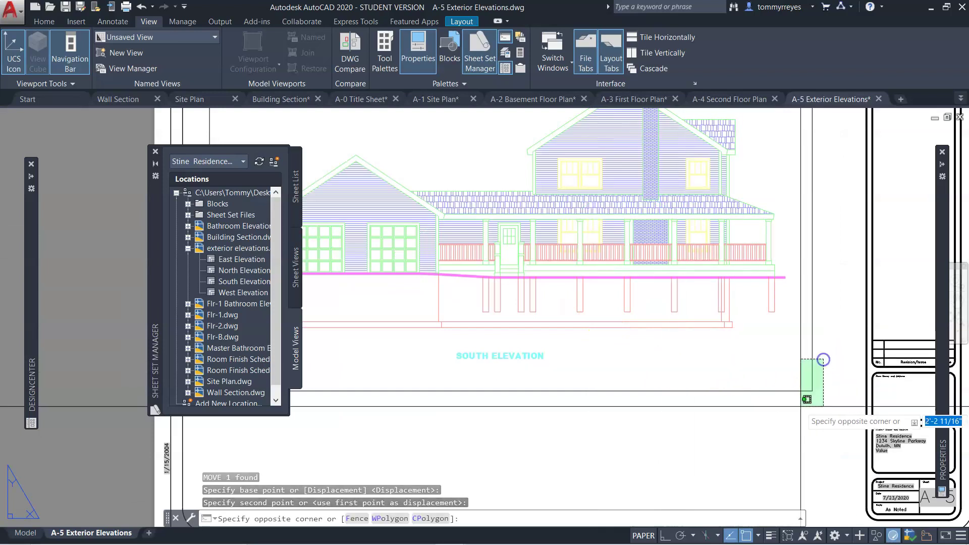
pyautogui.click(805, 401)
pyautogui.click(812, 390)
pyautogui.scroll(-6, 814, 387)
pyautogui.scroll(5, 813, 387)
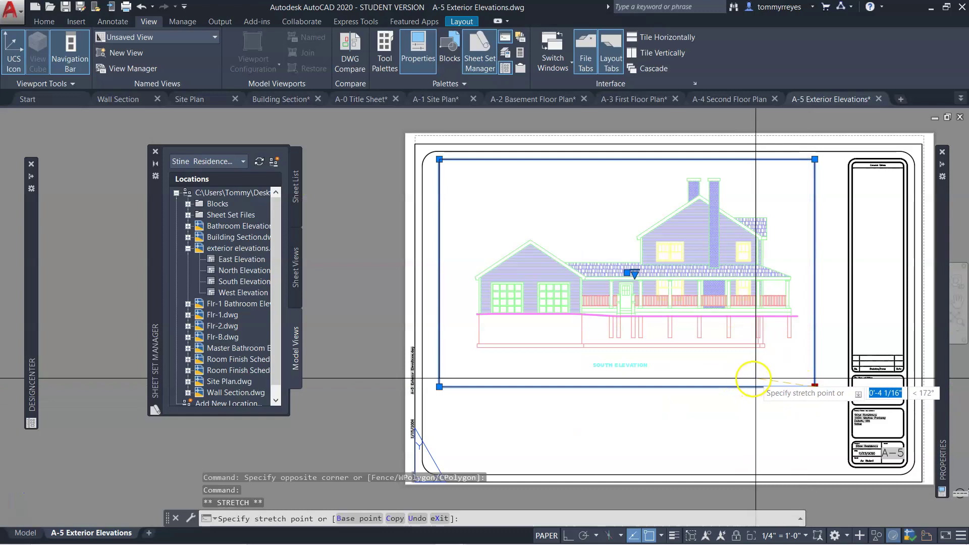
pyautogui.click(815, 353)
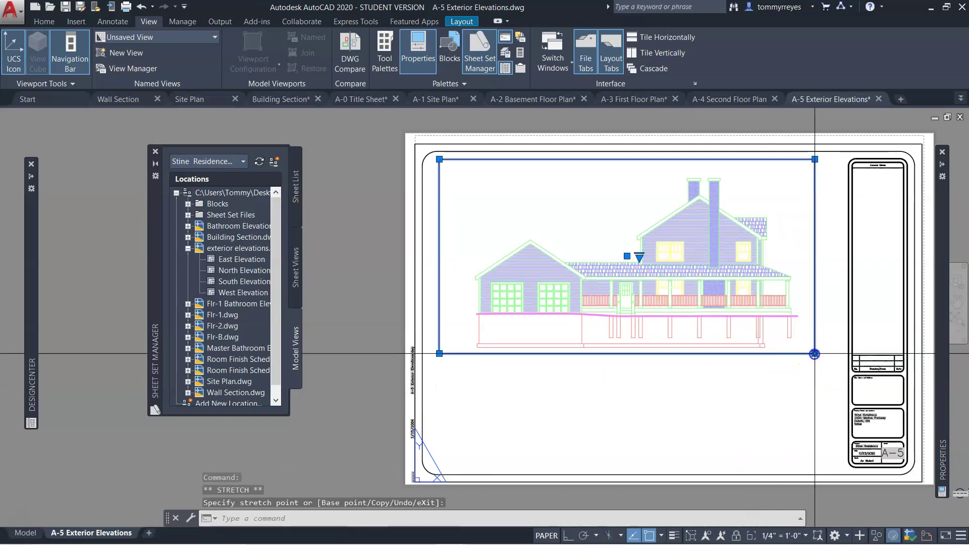
pyautogui.click(815, 160)
pyautogui.click(815, 161)
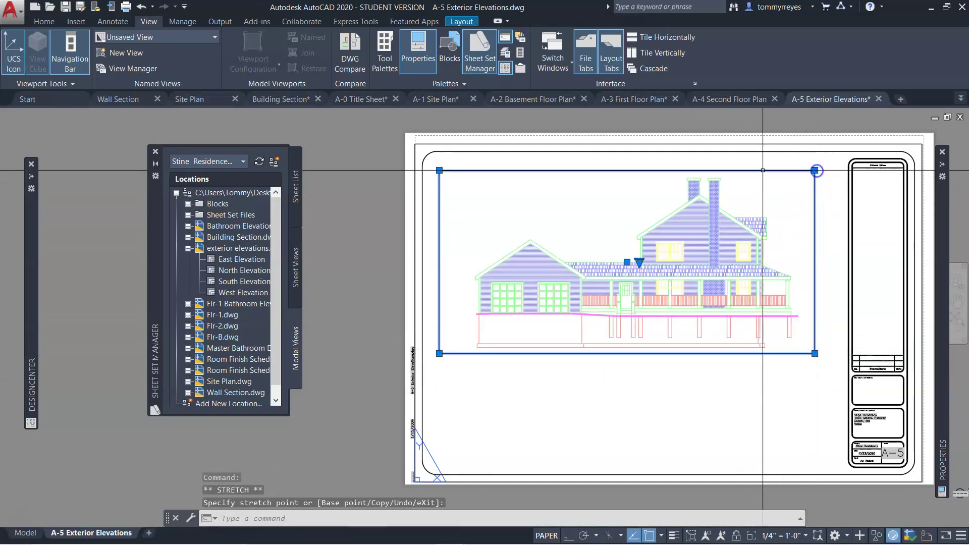
pyautogui.scroll(-2, 656, 161)
pyautogui.scroll(4, 853, 389)
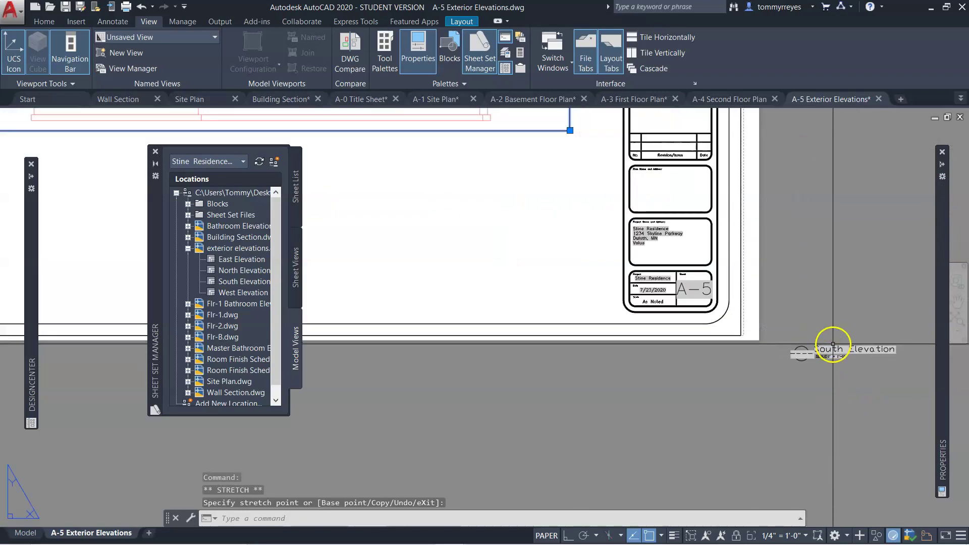
pyautogui.scroll(2, 828, 353)
pyautogui.click(818, 357)
pyautogui.click(772, 372)
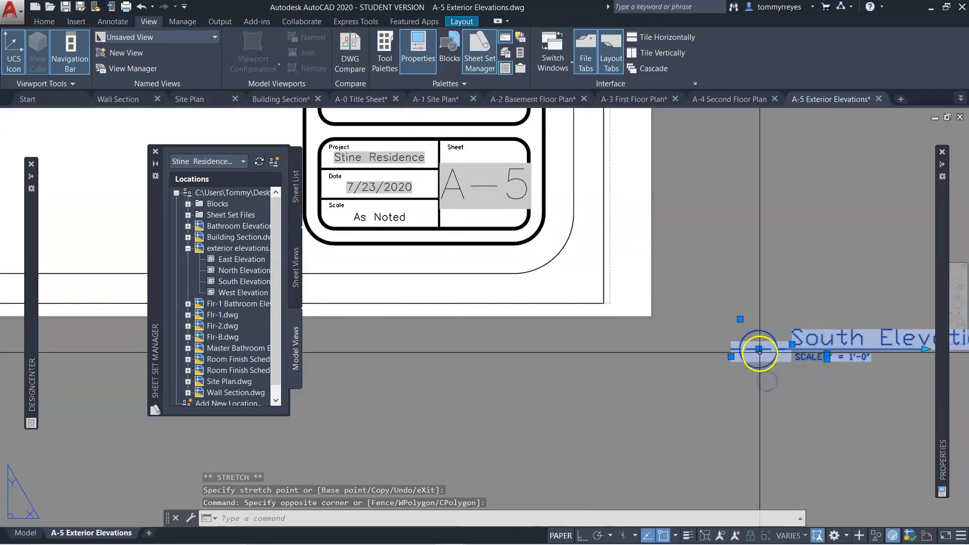
pyautogui.write('m')
pyautogui.press('Return')
pyautogui.click(759, 349)
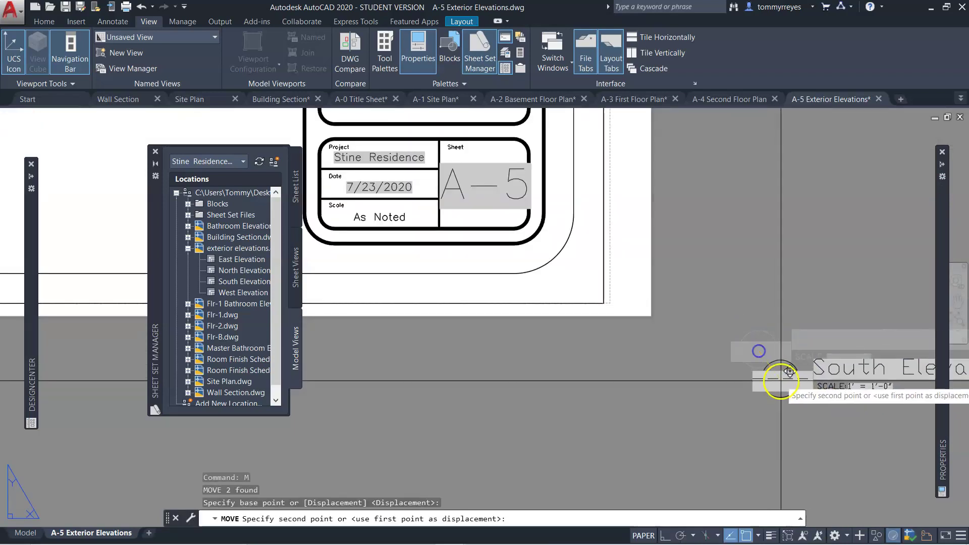
pyautogui.scroll(-5, 773, 376)
pyautogui.press('Escape')
pyautogui.press('Escape')
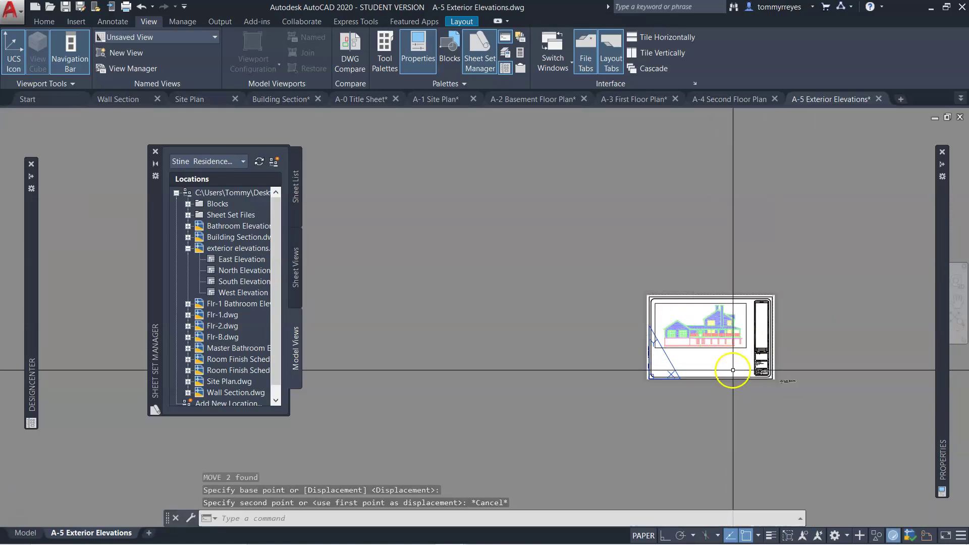
# Move the South Elevation view label block from outside the sheet to just below the viewport, beneath the garage
pyautogui.click(807, 372)
pyautogui.click(781, 381)
pyautogui.scroll(5, 785, 392)
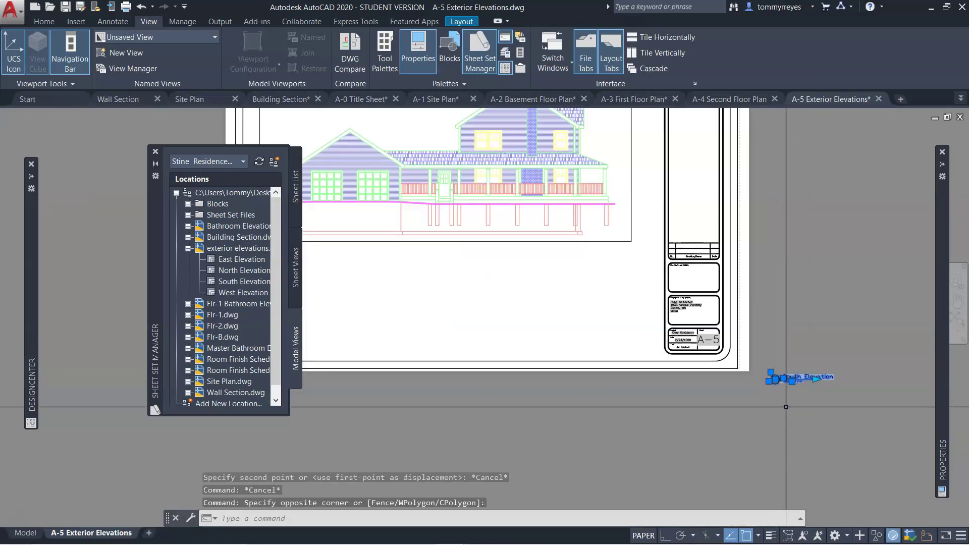
pyautogui.write('m')
pyautogui.press('Return')
pyautogui.click(775, 379)
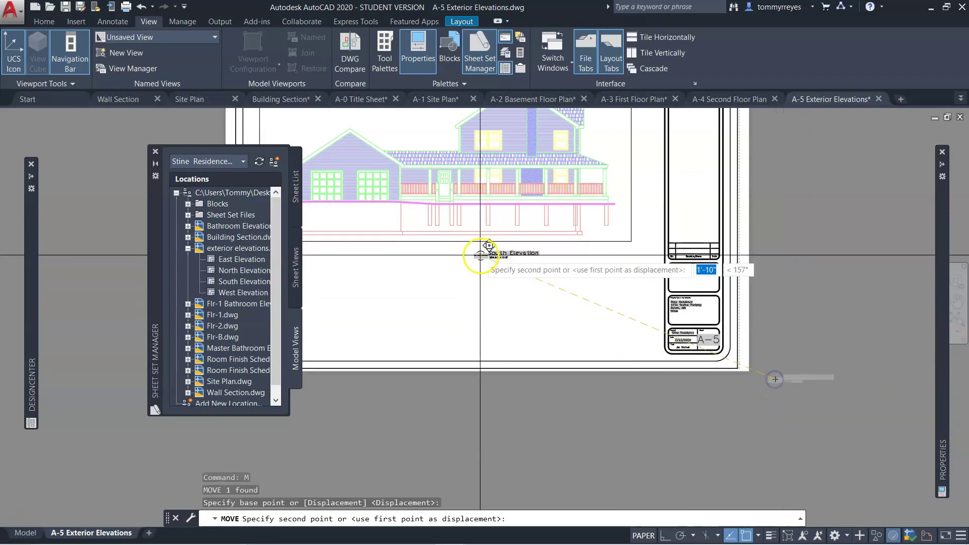
pyautogui.scroll(-4, 555, 275)
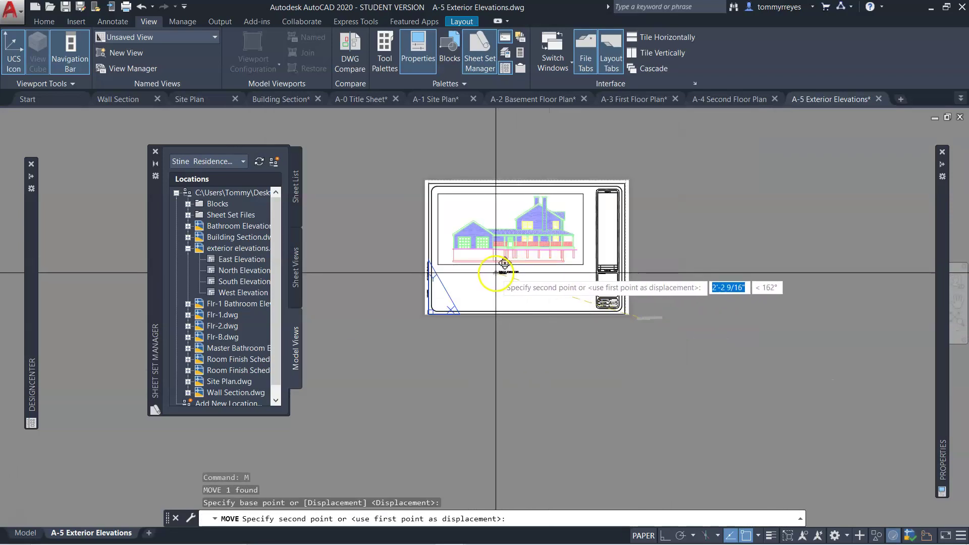
pyautogui.scroll(4, 500, 278)
pyautogui.scroll(-4, 499, 280)
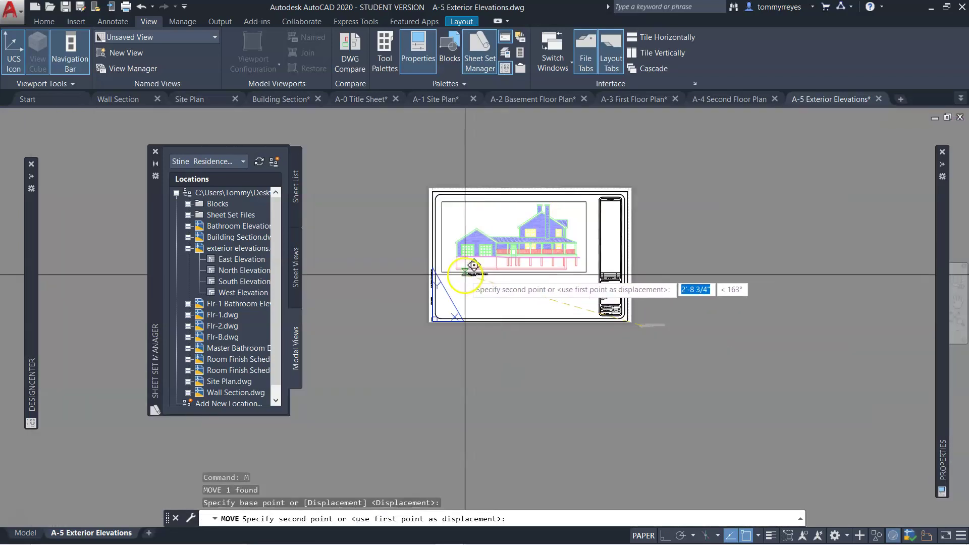
pyautogui.scroll(4, 467, 273)
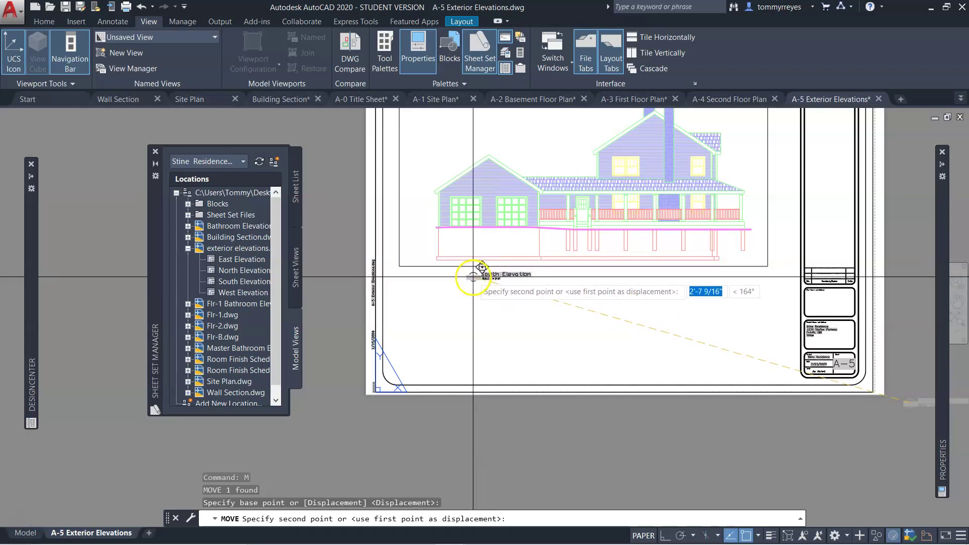
pyautogui.click(476, 278)
pyautogui.scroll(4, 517, 292)
pyautogui.scroll(-5, 515, 289)
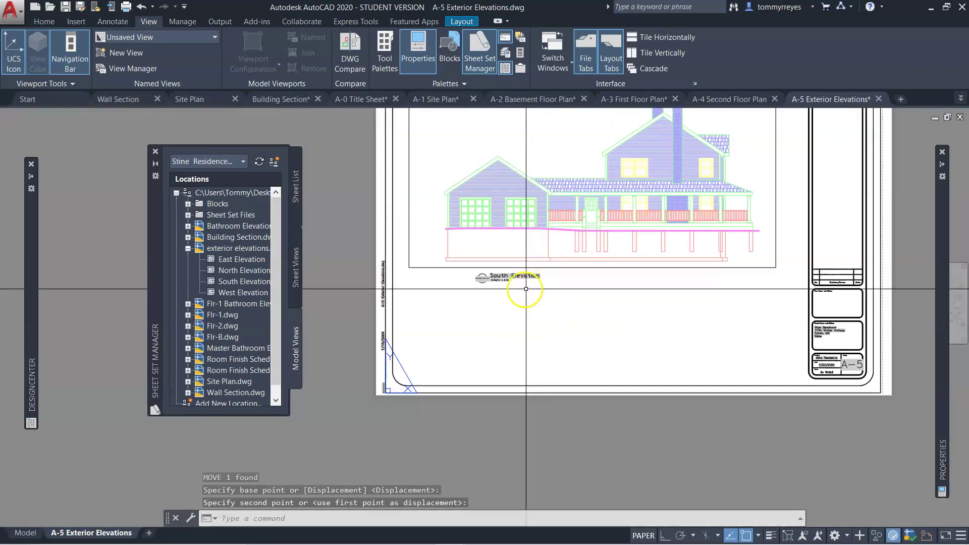
# Set the view number attribute of the South Elevation label block to A-5
pyautogui.scroll(4, 510, 276)
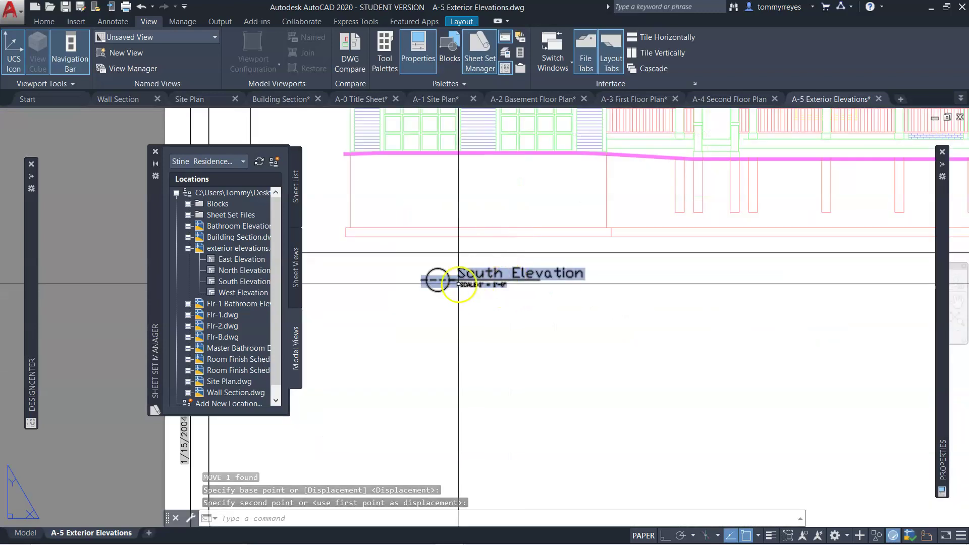
pyautogui.click(438, 279)
pyautogui.doubleClick(438, 279)
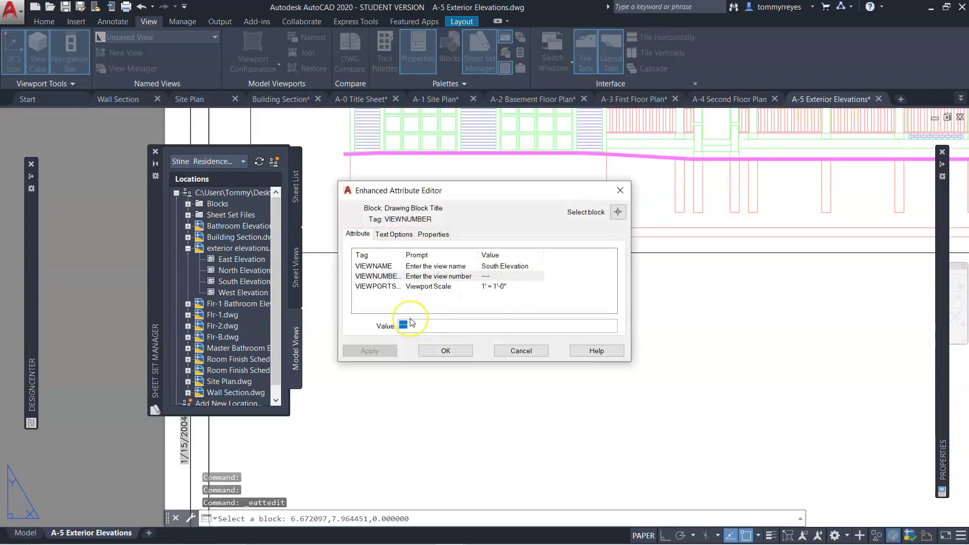
pyautogui.write('A-5')
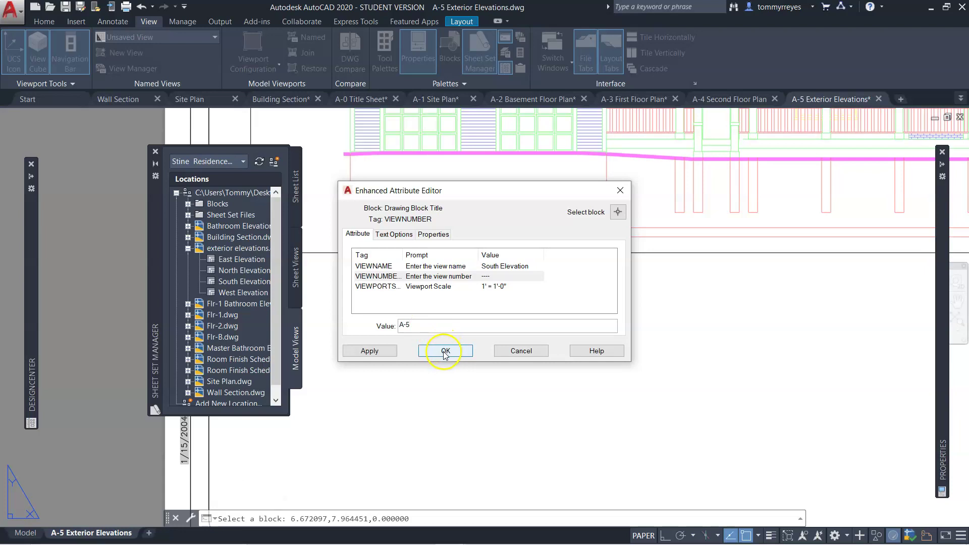
pyautogui.click(395, 234)
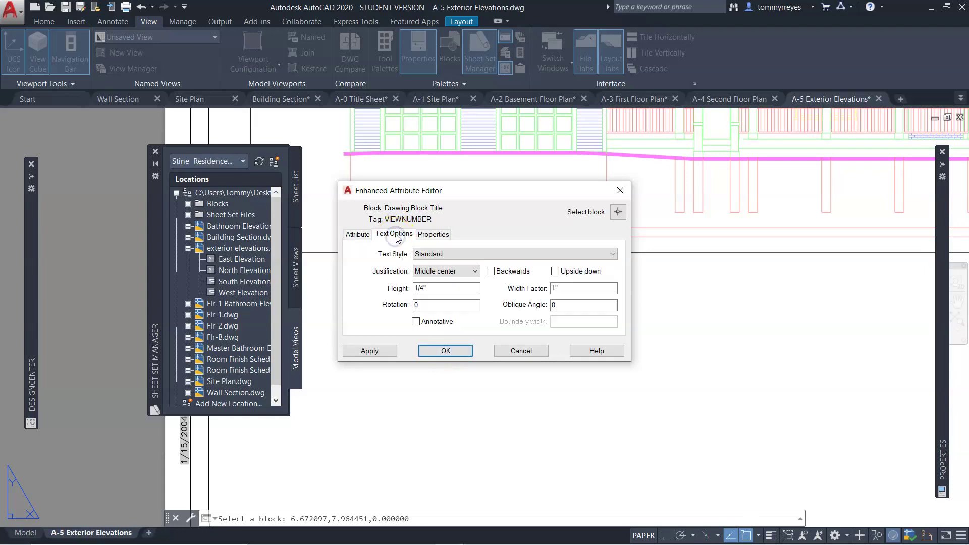
pyautogui.click(430, 234)
pyautogui.click(357, 235)
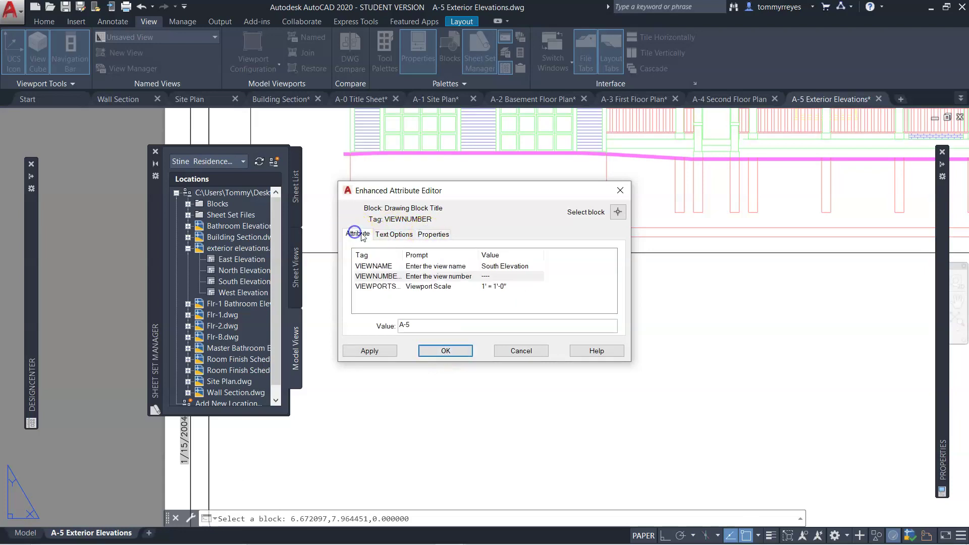
pyautogui.click(431, 351)
# Change the view number attribute of the South Elevation label block to A5, without the hyphen
pyautogui.scroll(5, 444, 277)
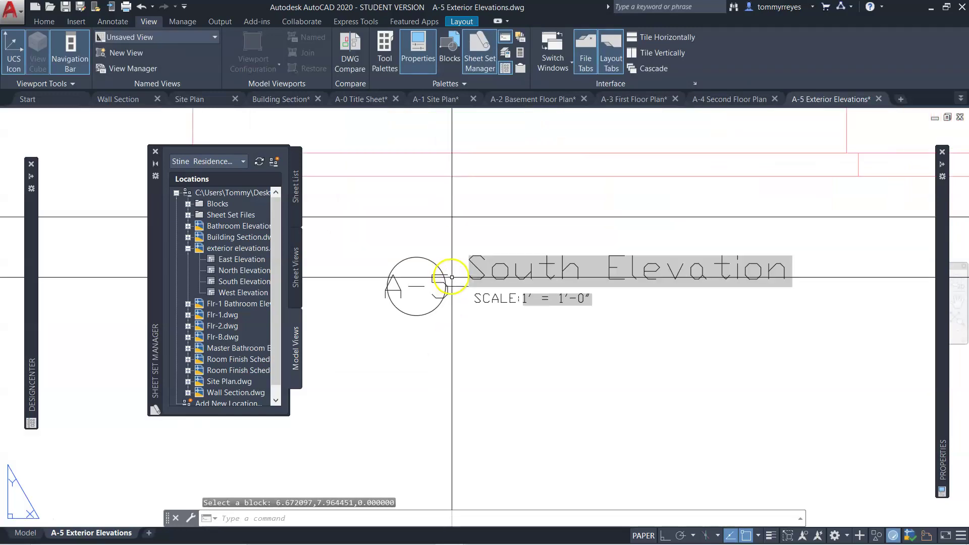
pyautogui.click(424, 260)
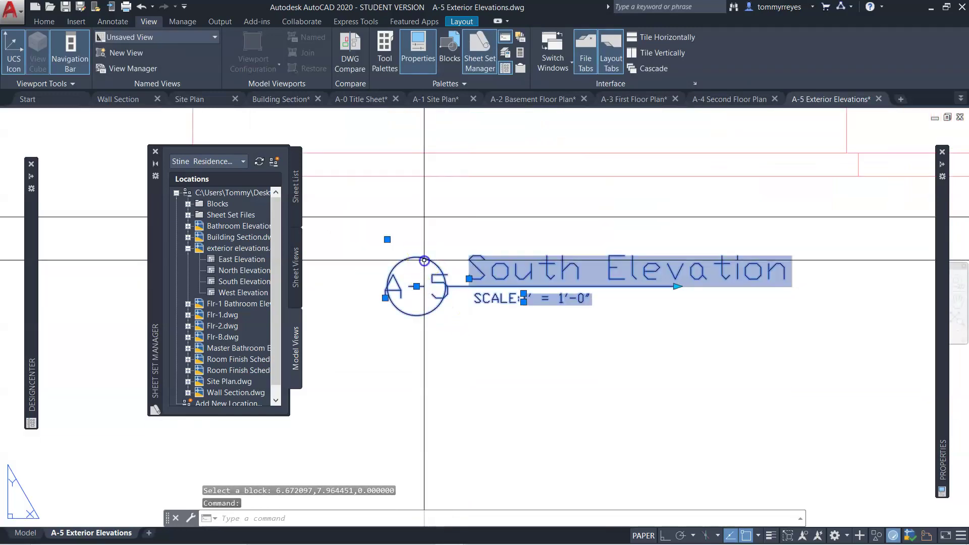
pyautogui.doubleClick(429, 287)
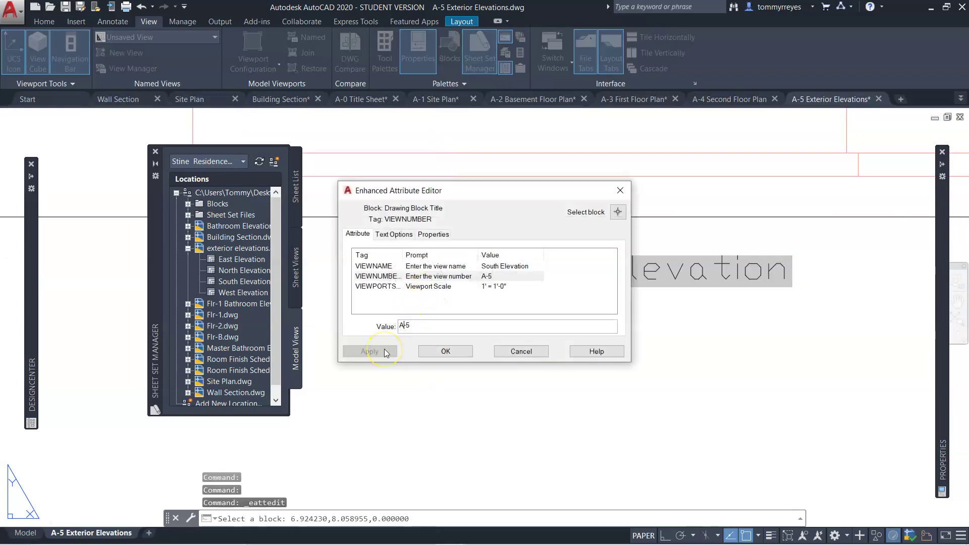
pyautogui.press('Delete')
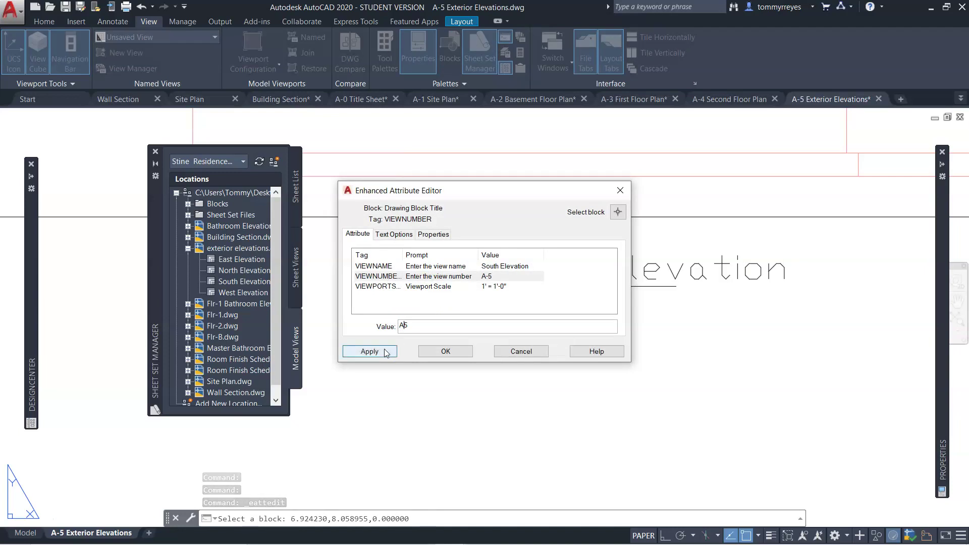
pyautogui.click(378, 351)
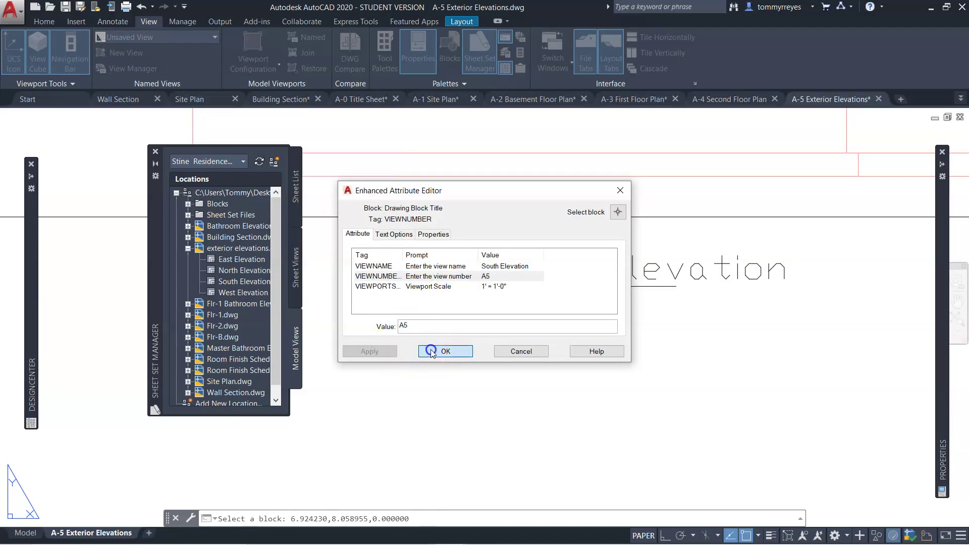
pyautogui.click(432, 351)
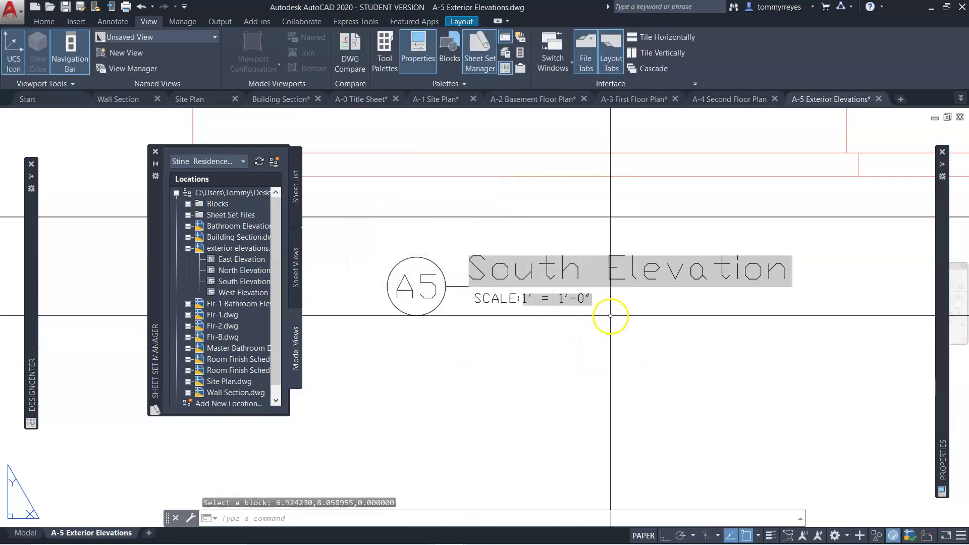
# Replace the viewport scale field in the South Elevation label block with the text 1'= 1/4"
pyautogui.scroll(3, 576, 300)
pyautogui.doubleClick(576, 301)
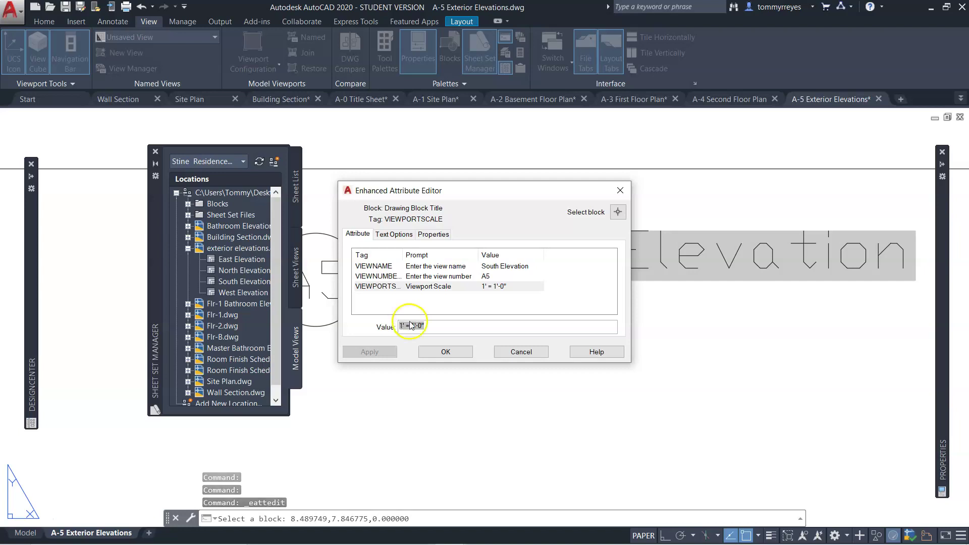
pyautogui.click(412, 325)
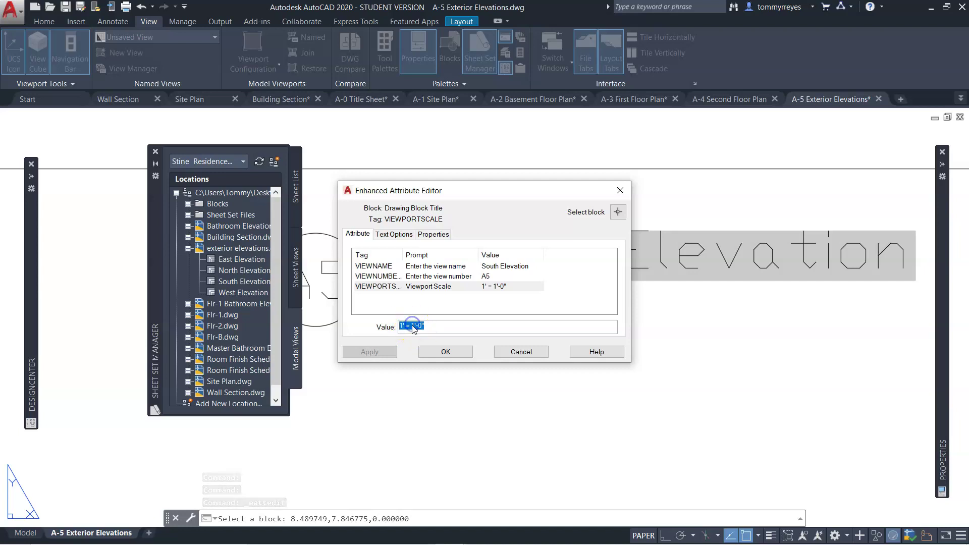
pyautogui.doubleClick(415, 325)
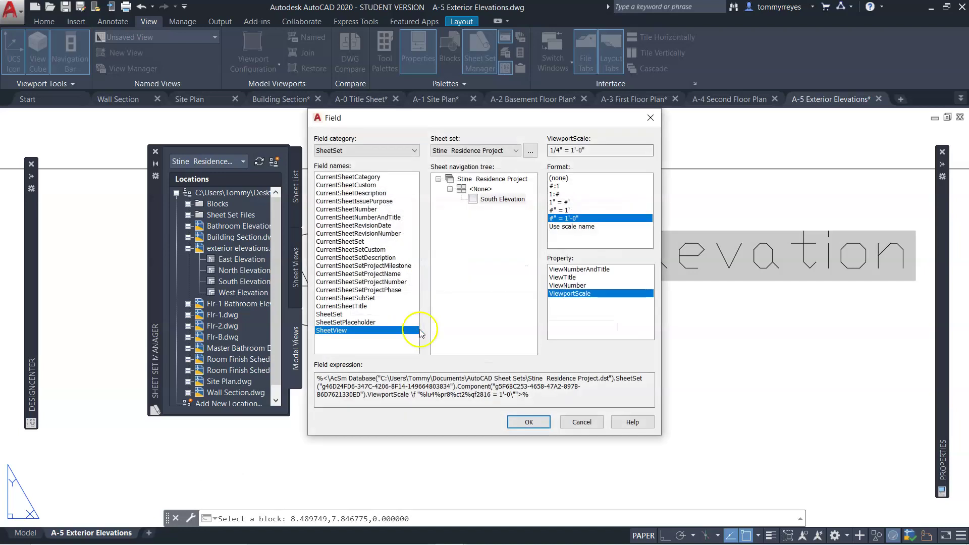
pyautogui.click(582, 423)
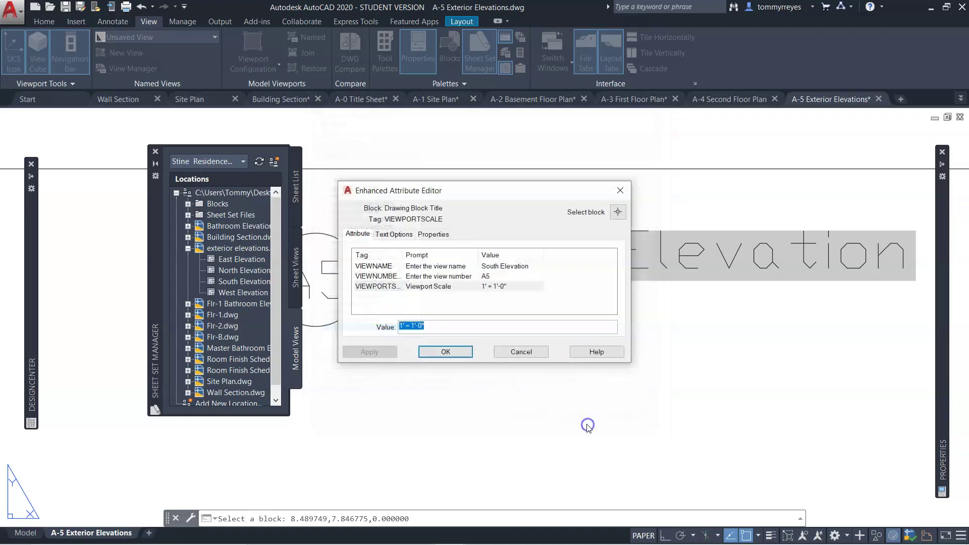
pyautogui.click(435, 329)
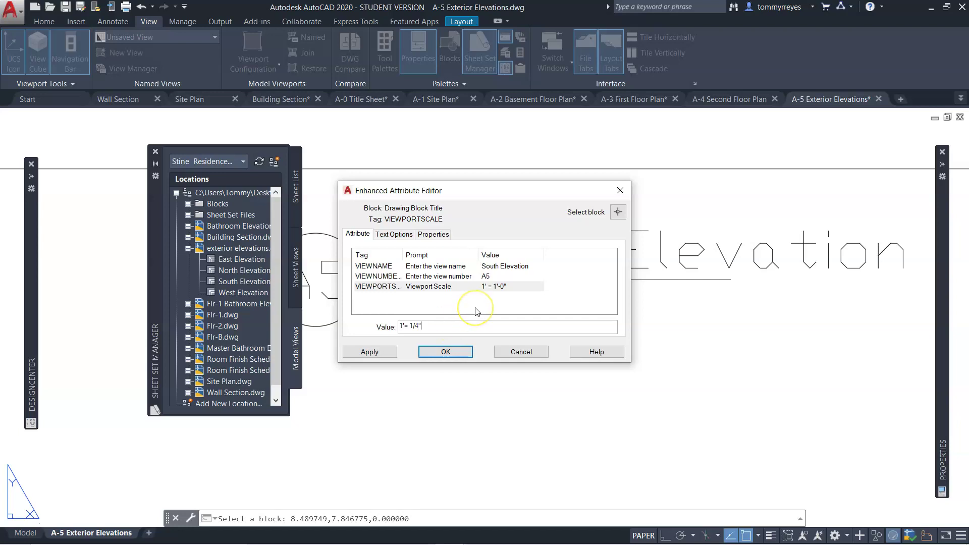
pyautogui.click(446, 352)
# Correct the viewport scale attribute of the South Elevation label block to read 1'-0"= 1/4"
pyautogui.scroll(-6, 590, 363)
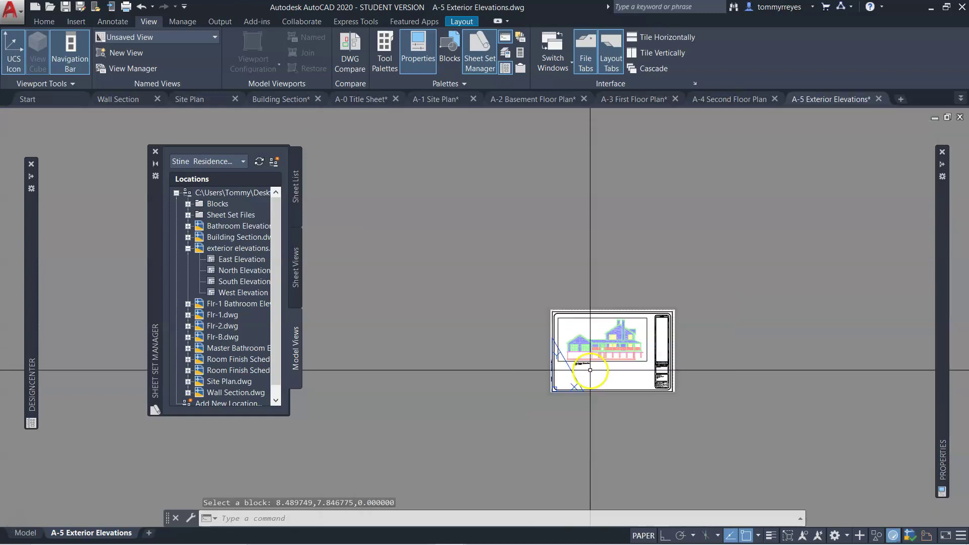
pyautogui.scroll(6, 590, 371)
pyautogui.click(671, 302)
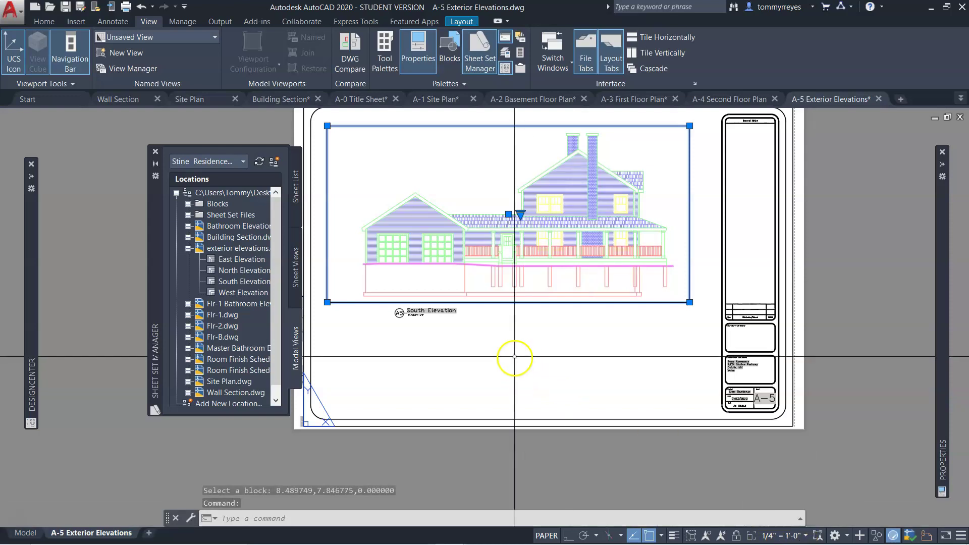
pyautogui.scroll(6, 398, 316)
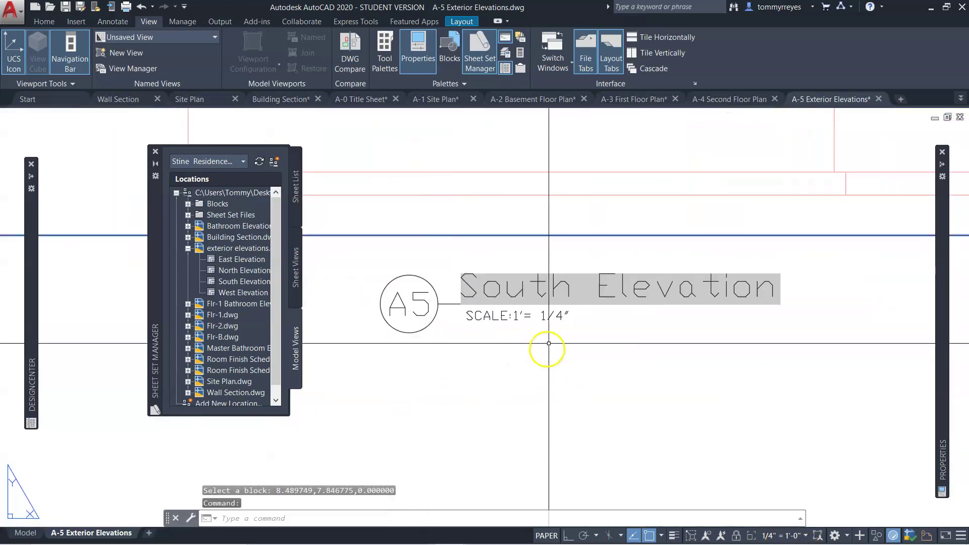
pyautogui.click(514, 317)
pyautogui.click(515, 316)
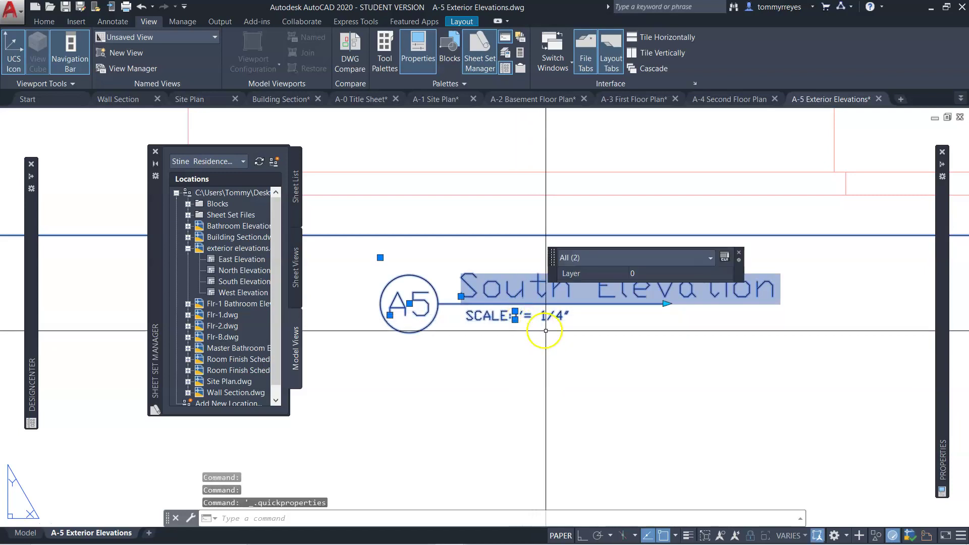
pyautogui.press('Escape')
pyautogui.doubleClick(529, 318)
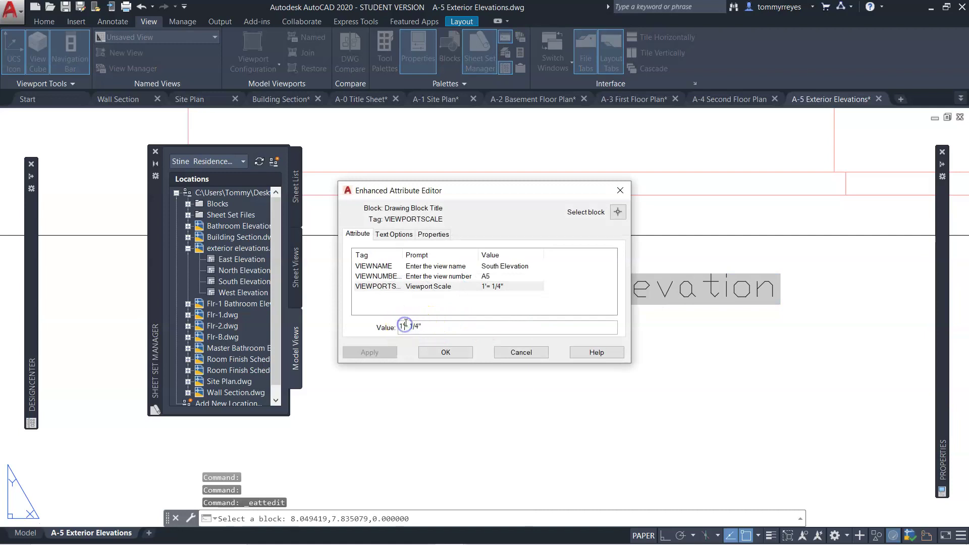
pyautogui.press('Delete')
pyautogui.write('-0"')
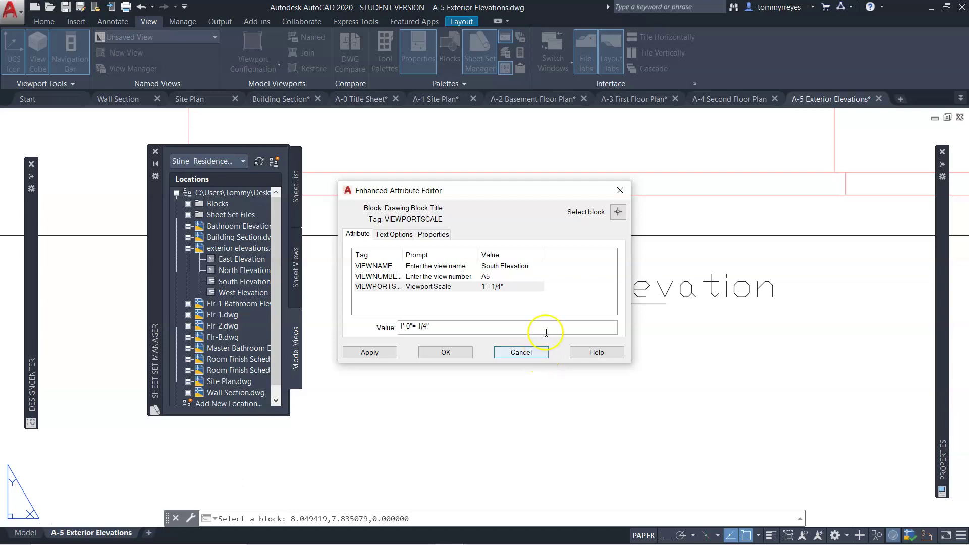
pyautogui.click(373, 351)
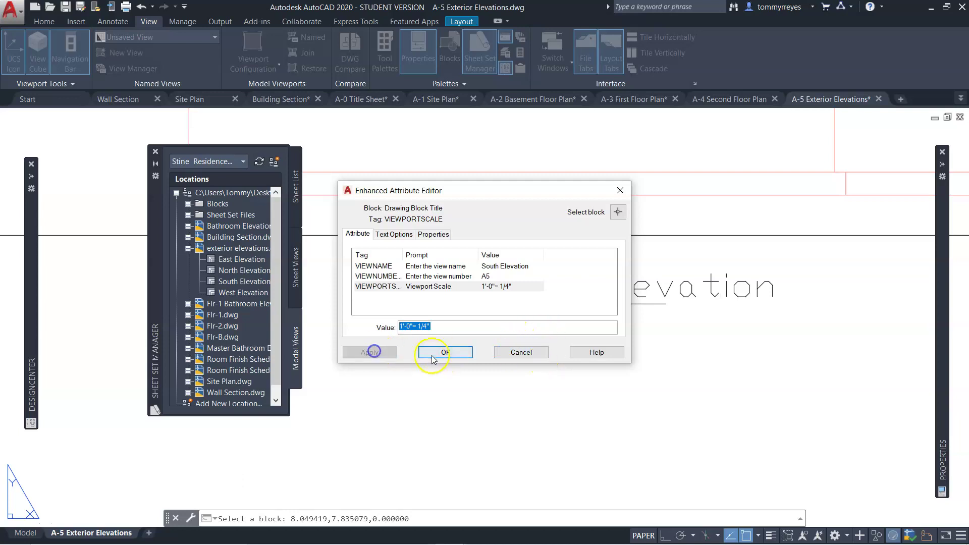
pyautogui.click(432, 356)
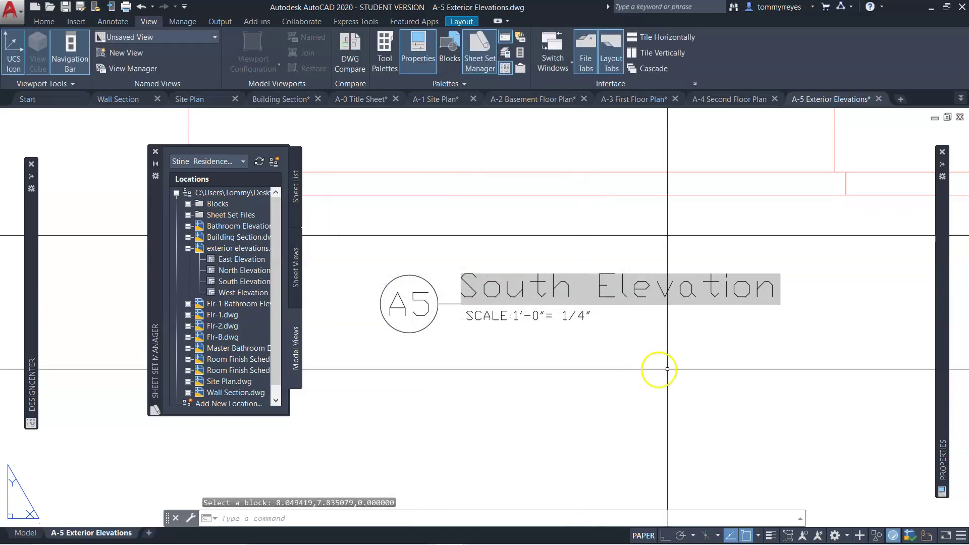
# Move the South Elevation viewport together with its label block slightly upward on the A-5 sheet
pyautogui.scroll(-8, 667, 369)
pyautogui.click(777, 298)
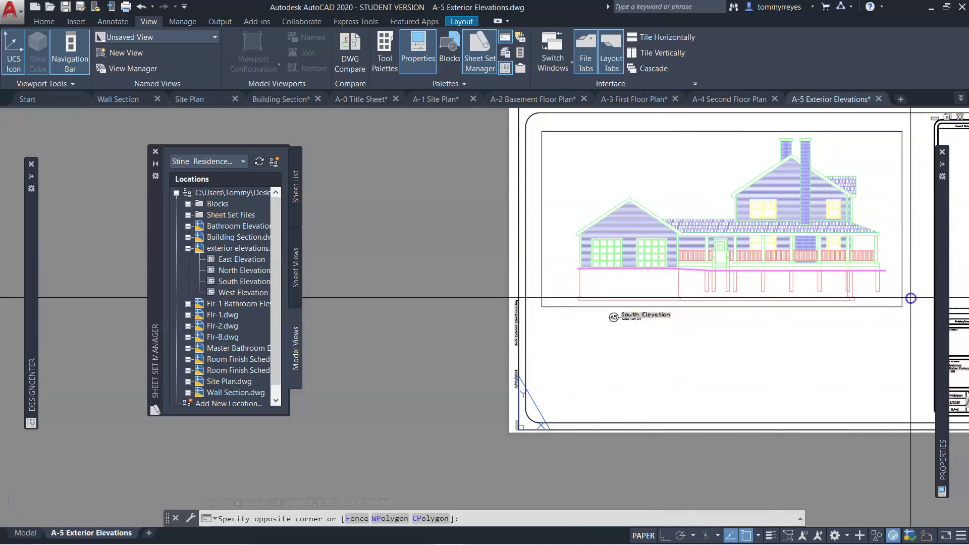
pyautogui.click(553, 348)
pyautogui.write('M')
pyautogui.press('Return')
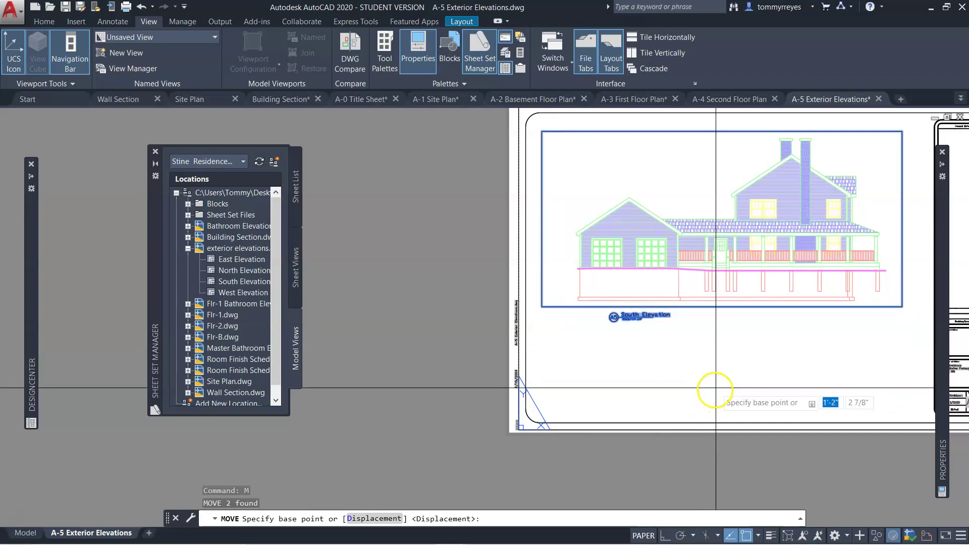
pyautogui.click(720, 384)
pyautogui.click(721, 368)
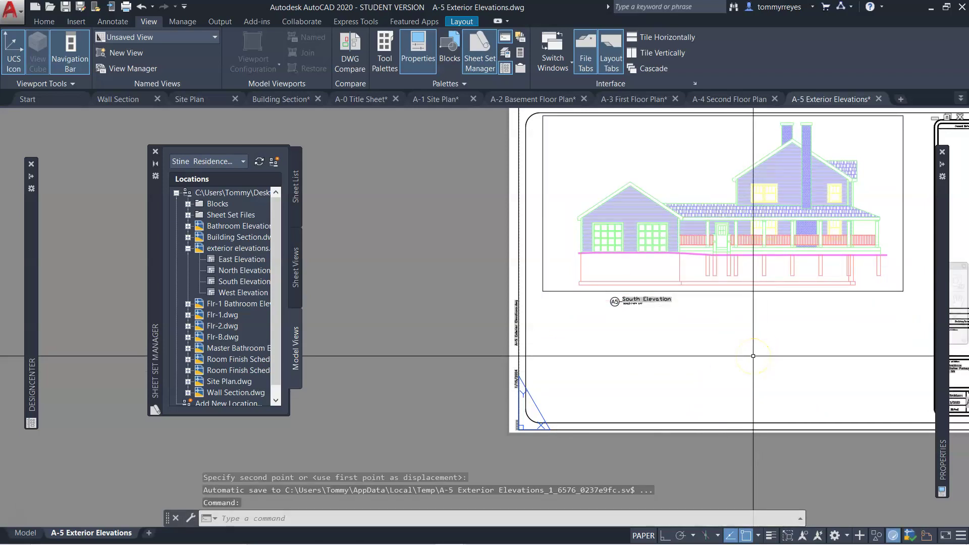
pyautogui.click(561, 361)
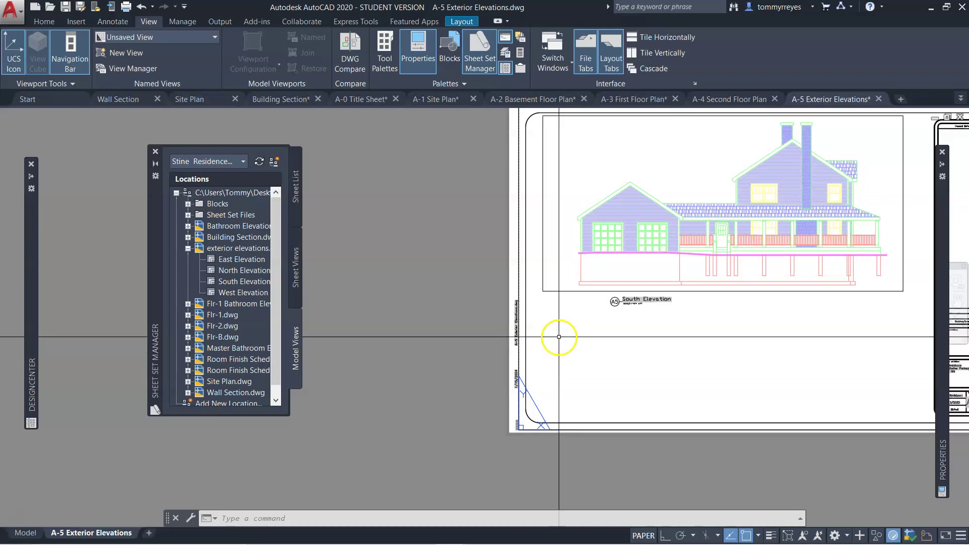
pyautogui.click(563, 292)
pyautogui.rightClick(563, 291)
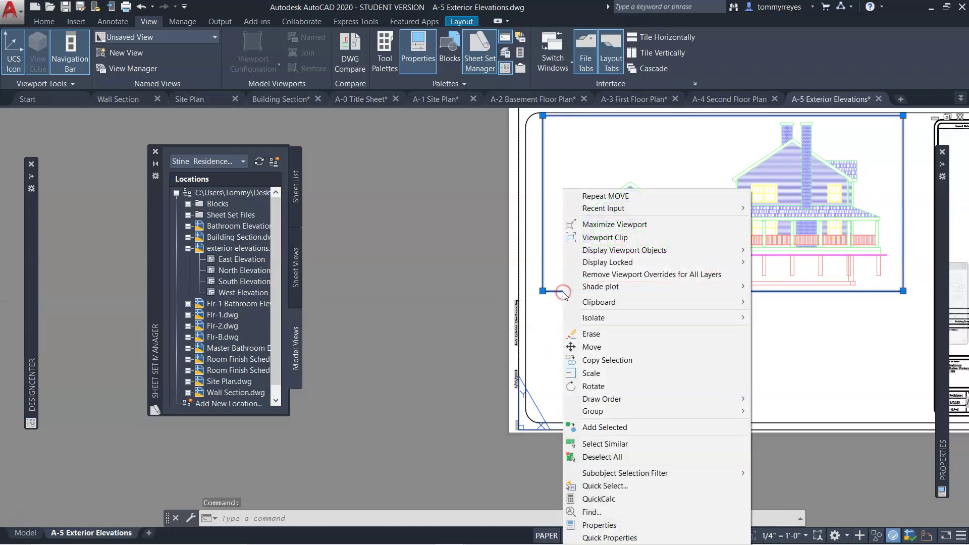
pyautogui.click(545, 344)
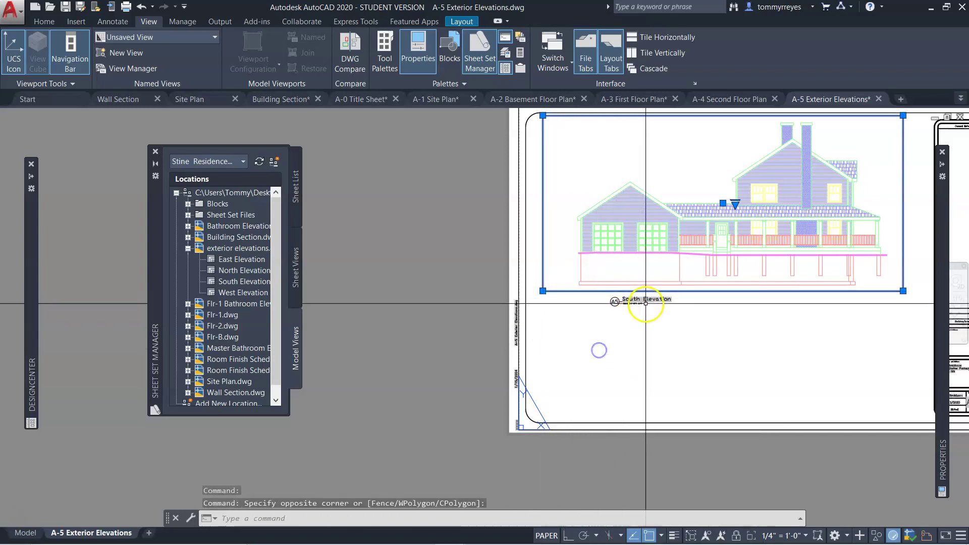
pyautogui.scroll(8, 562, 295)
pyautogui.click(492, 302)
pyautogui.rightClick(492, 303)
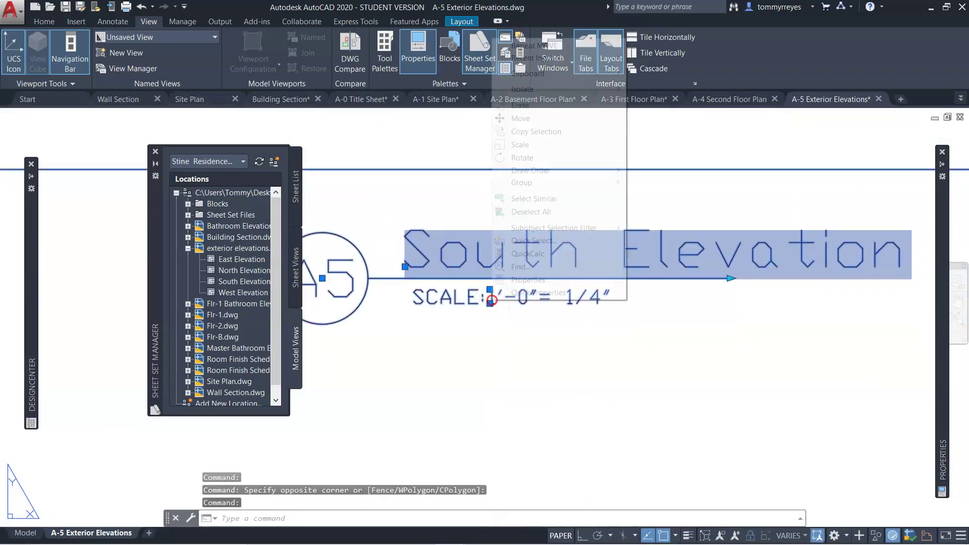
pyautogui.click(597, 351)
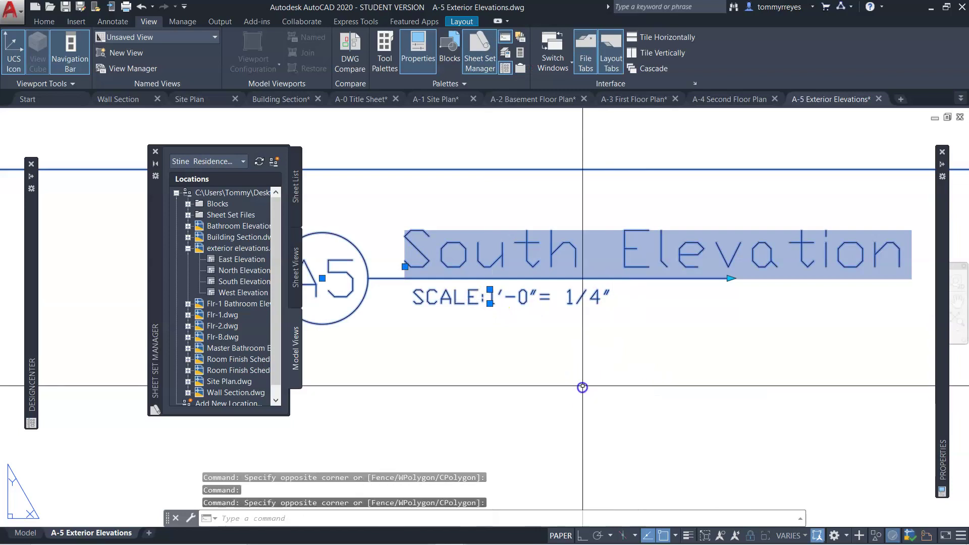
pyautogui.press('Escape')
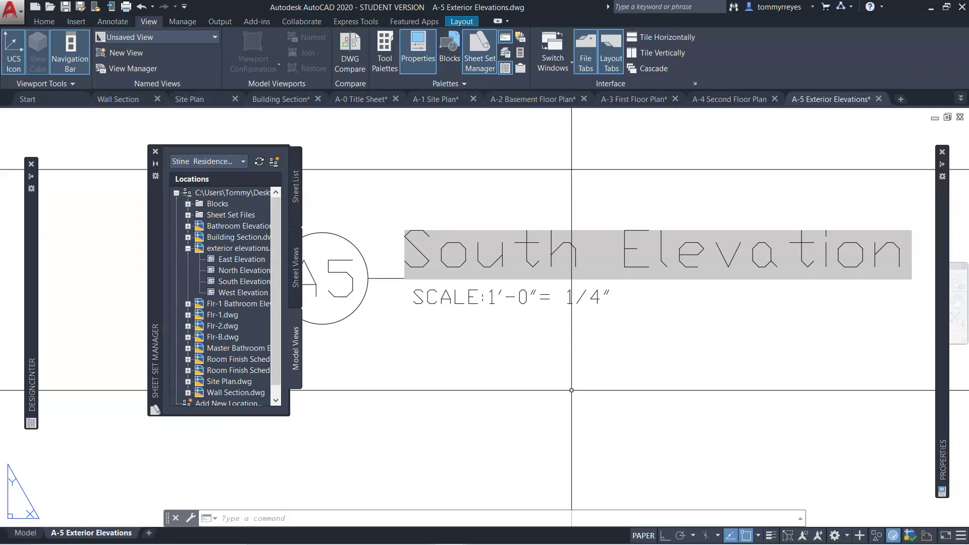
pyautogui.click(569, 384)
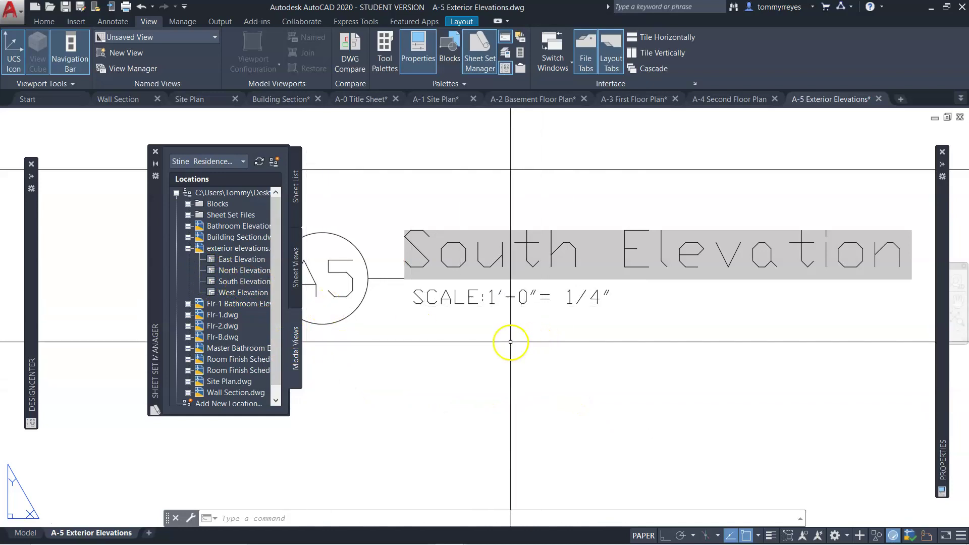
# Place the East Elevation model view at 1/4" = 1'-0" scale on the A-5 sheet, low down beneath the South Elevation
pyautogui.click(212, 260)
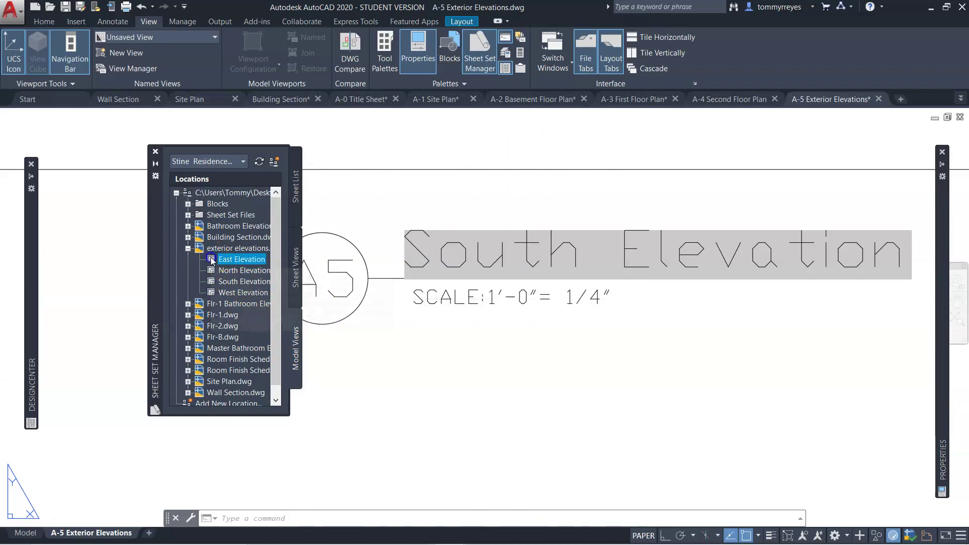
pyautogui.moveTo(212, 260); pyautogui.dragTo(537, 427)
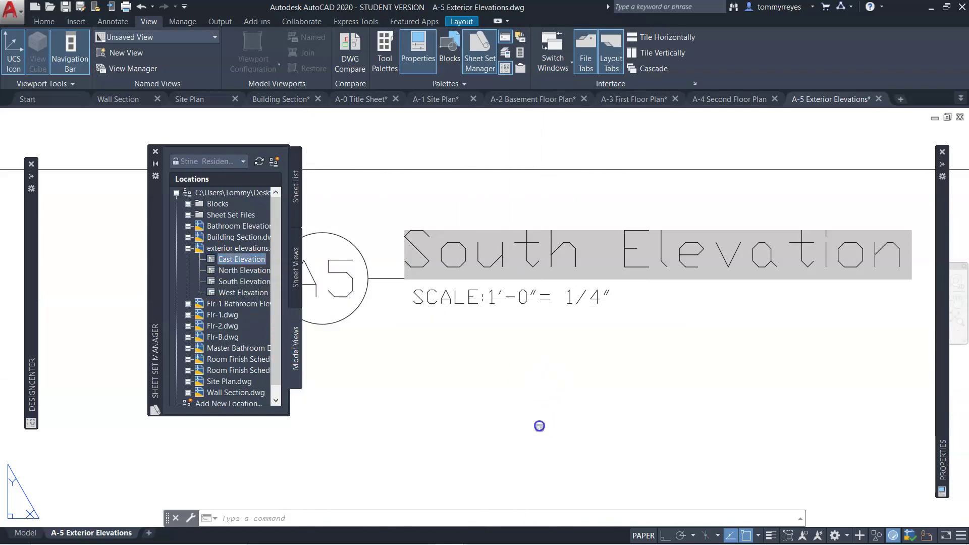
pyautogui.scroll(-5, 521, 389)
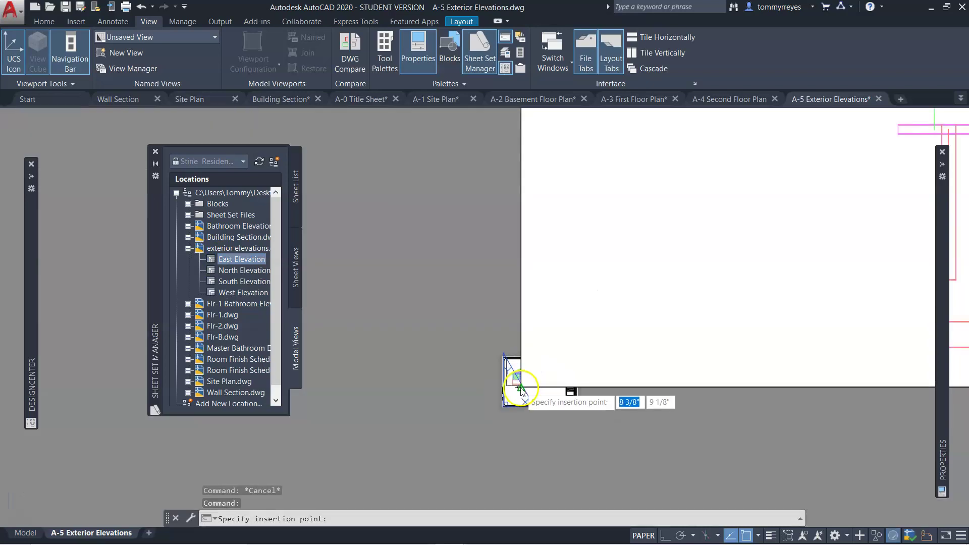
pyautogui.moveTo(520, 389); pyautogui.dragTo(610, 419, button='middle')
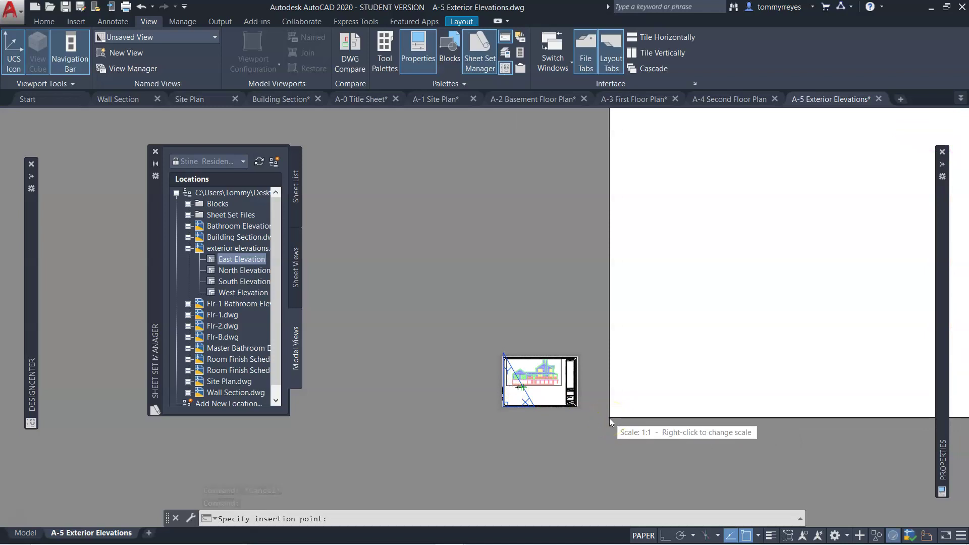
pyautogui.moveTo(608, 417); pyautogui.dragTo(612, 418, button='middle')
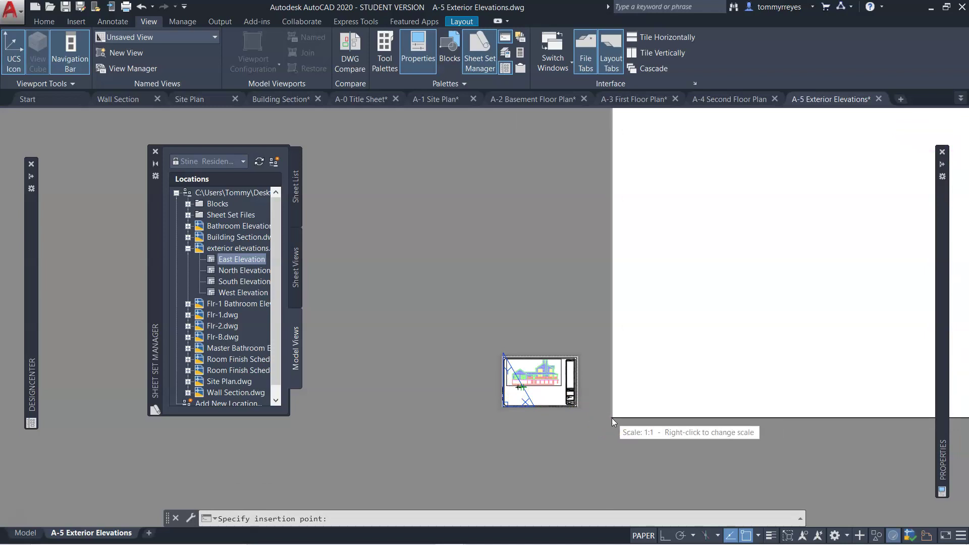
pyautogui.rightClick(612, 418)
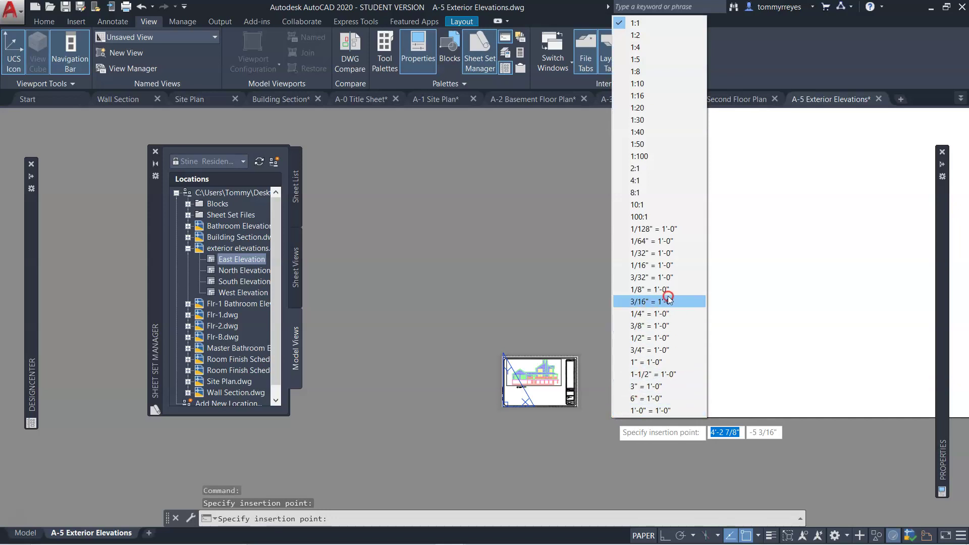
pyautogui.click(666, 313)
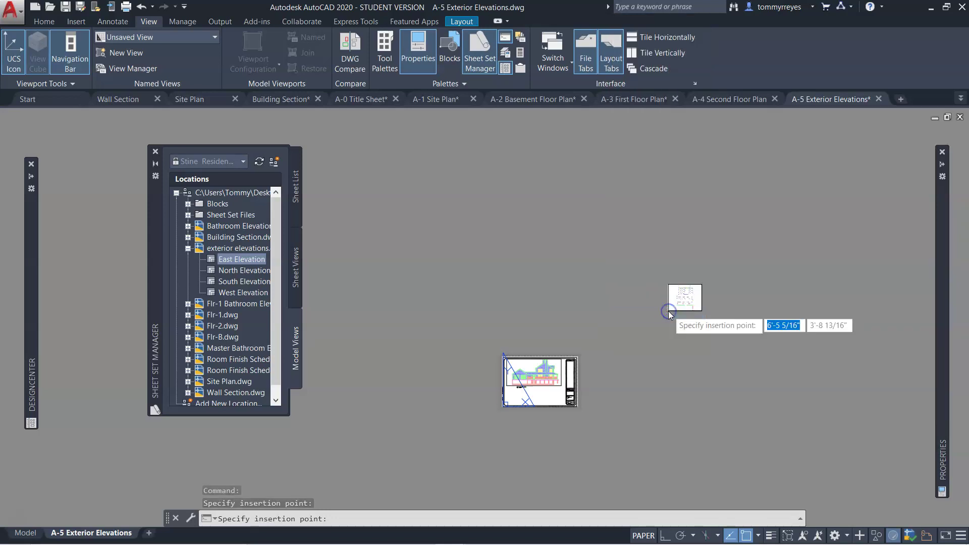
pyautogui.scroll(5, 517, 411)
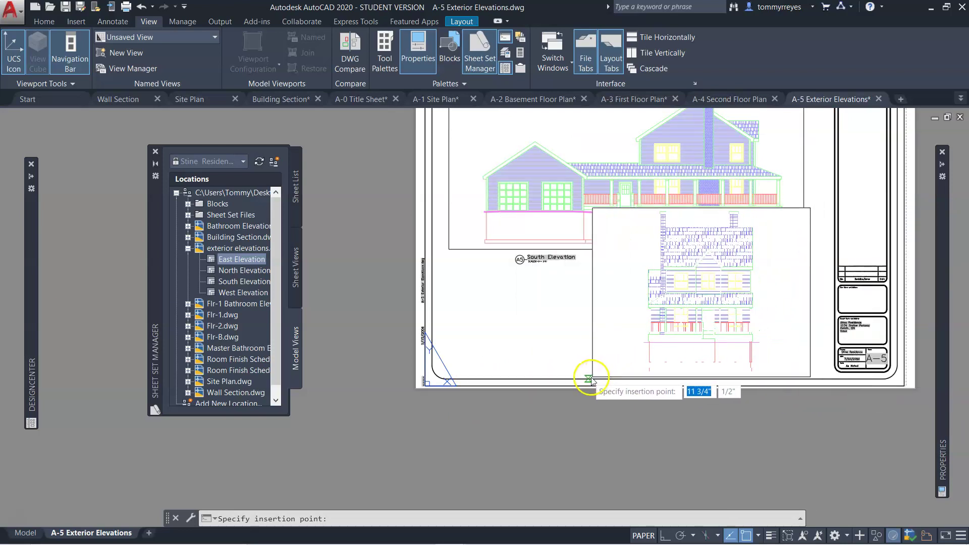
pyautogui.click(584, 378)
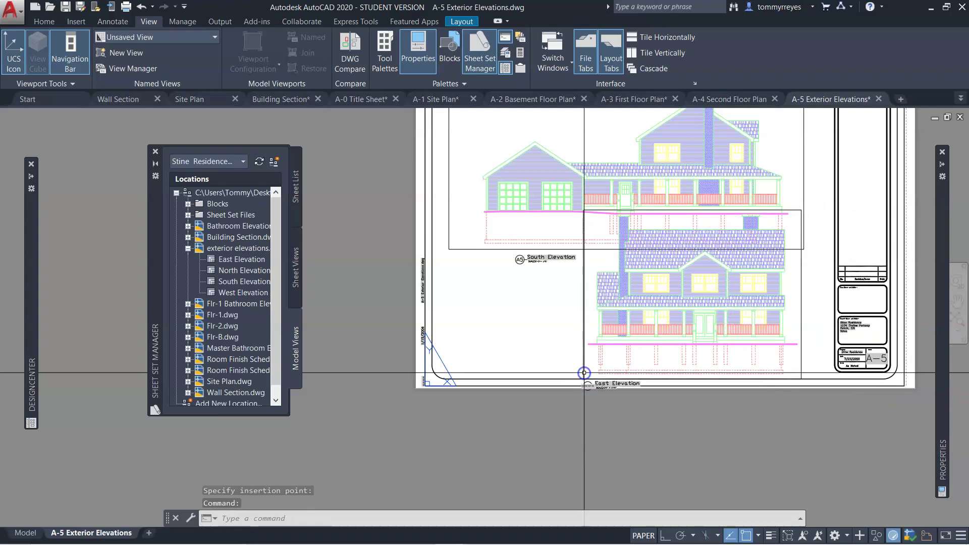
# Change the scale of the East Elevation viewport to 3/16" = 1'-0"
pyautogui.click(812, 331)
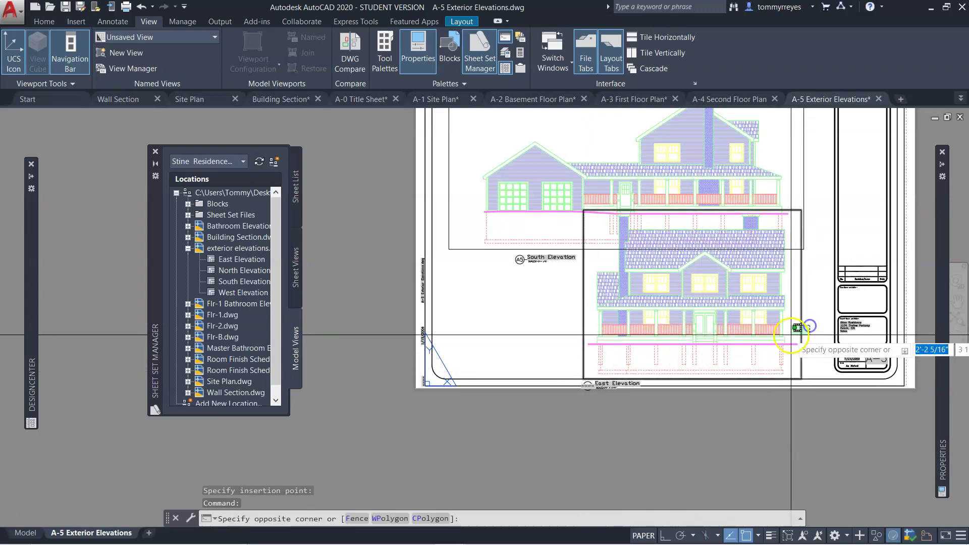
pyautogui.click(799, 329)
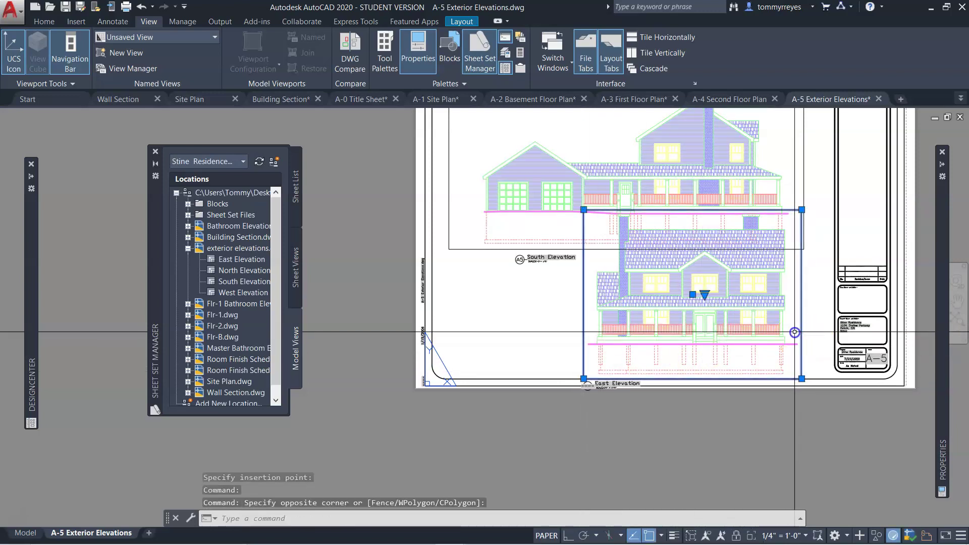
pyautogui.click(807, 537)
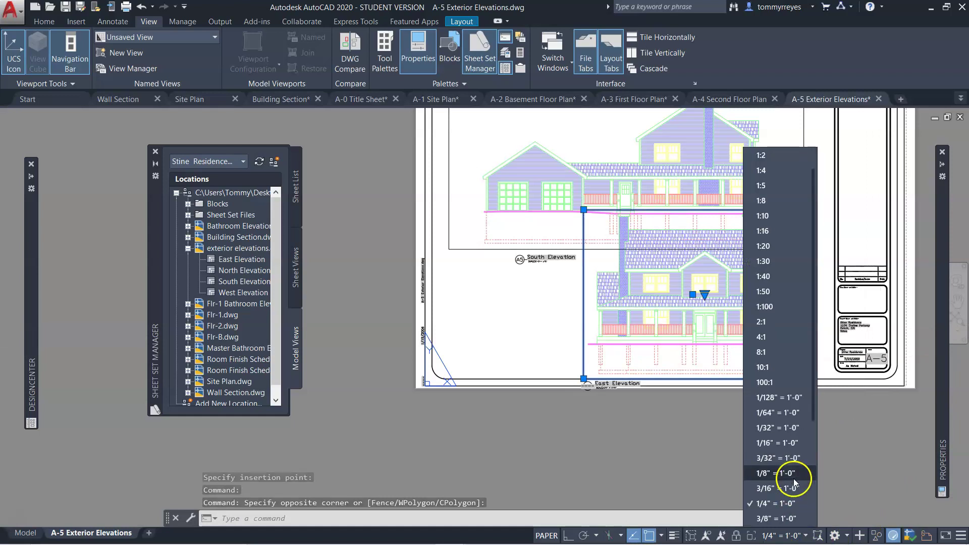
pyautogui.click(793, 487)
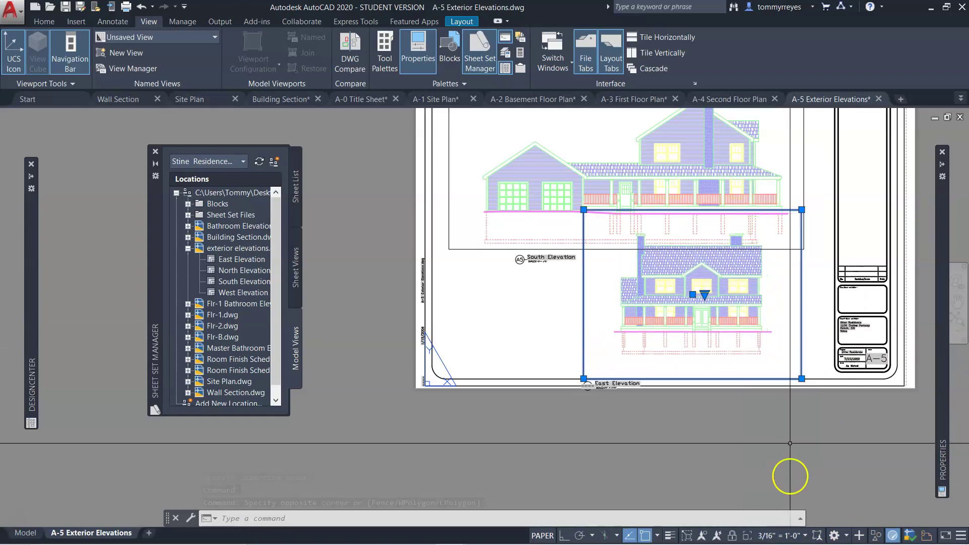
# Set the South Elevation viewport to the same 3/16" = 1'-0" scale as the East Elevation and clear the selection
pyautogui.click(465, 249)
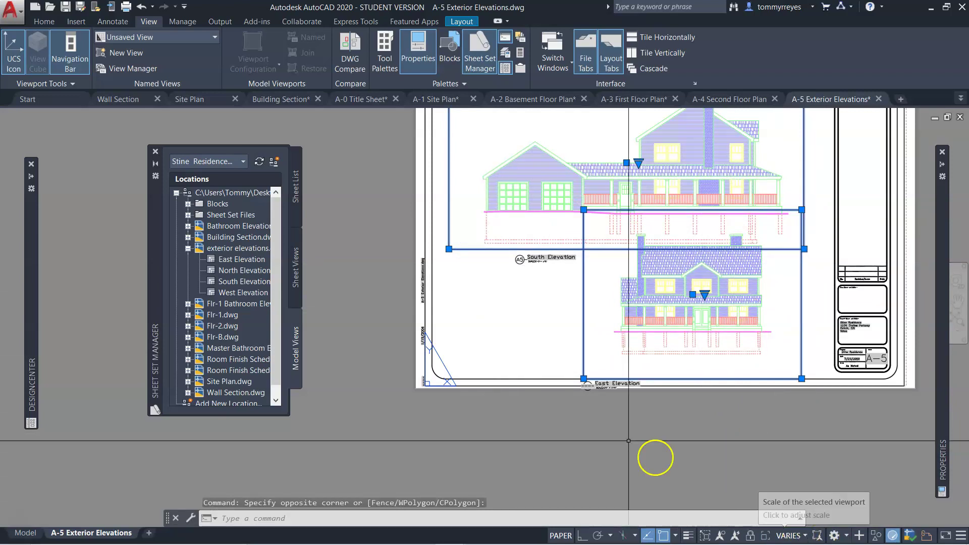
pyautogui.click(805, 537)
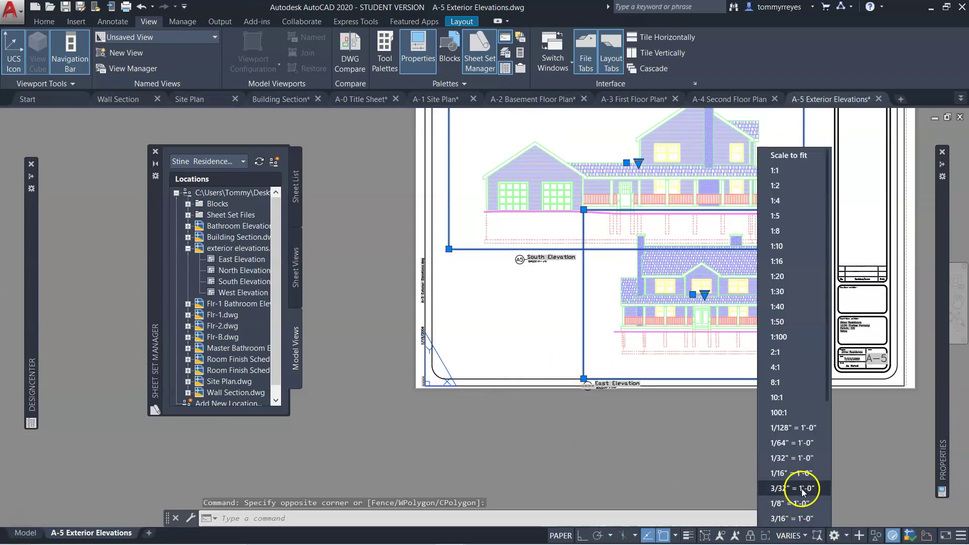
pyautogui.click(799, 518)
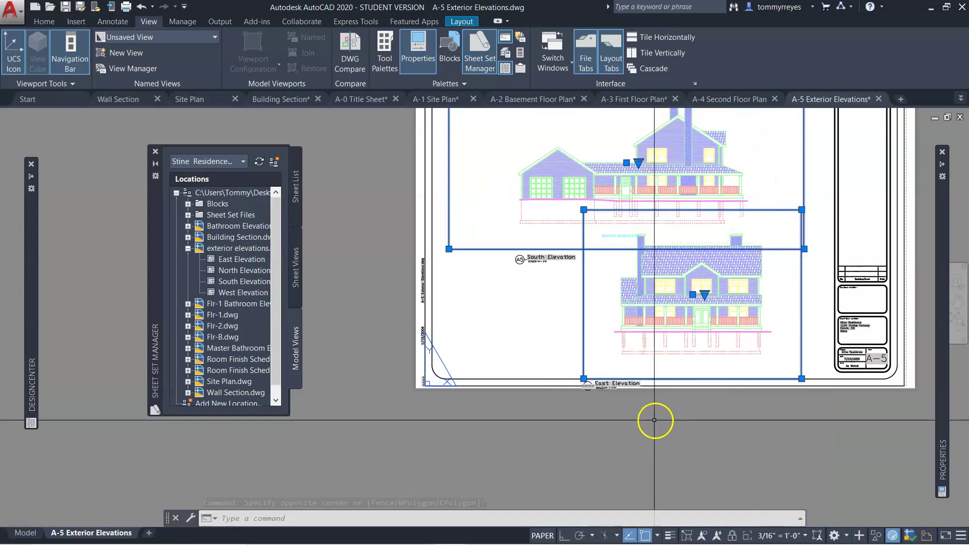
pyautogui.click(530, 304)
pyautogui.press('Escape')
# Stretch the South Elevation viewport's right, bottom, top and left edges inward so its border fits closely around the house
pyautogui.scroll(3, 497, 323)
pyautogui.scroll(-5, 496, 345)
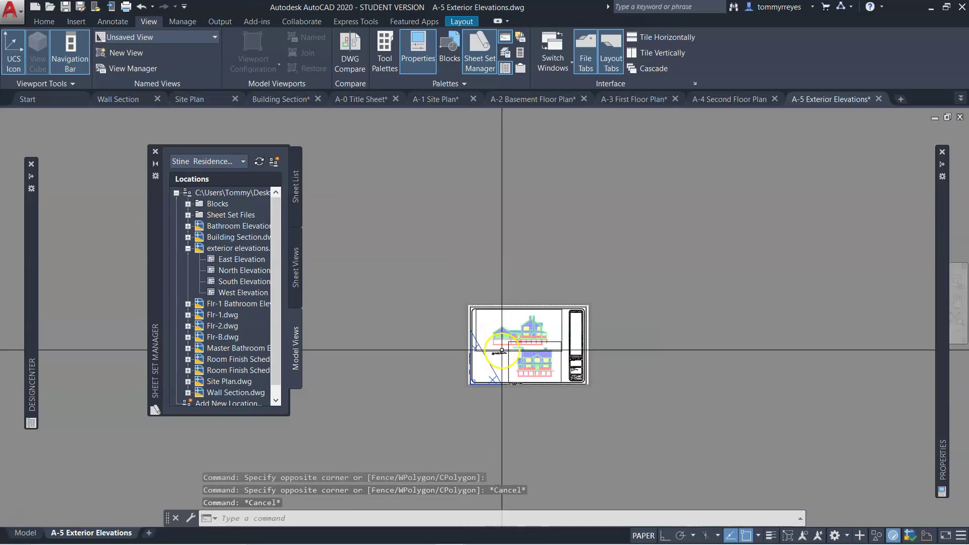
pyautogui.scroll(5, 586, 339)
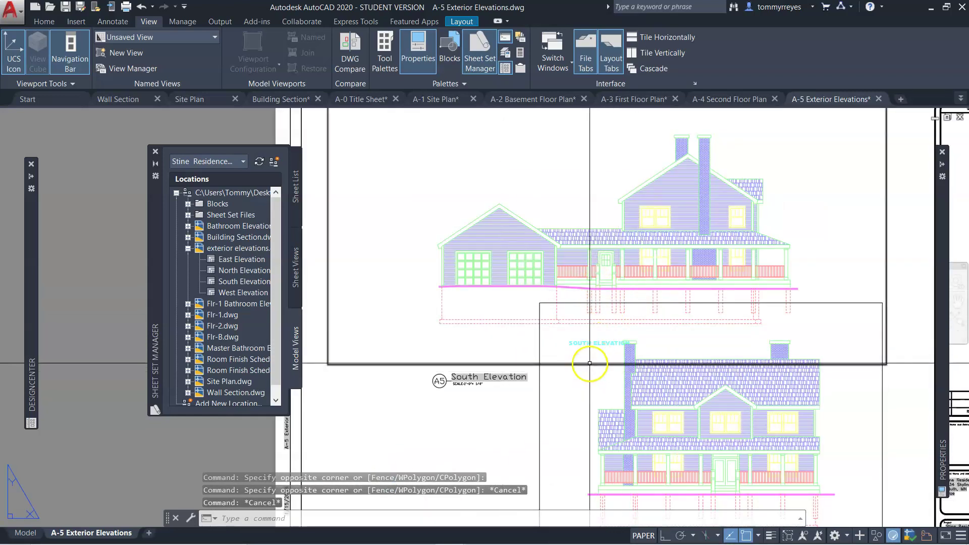
pyautogui.click(586, 365)
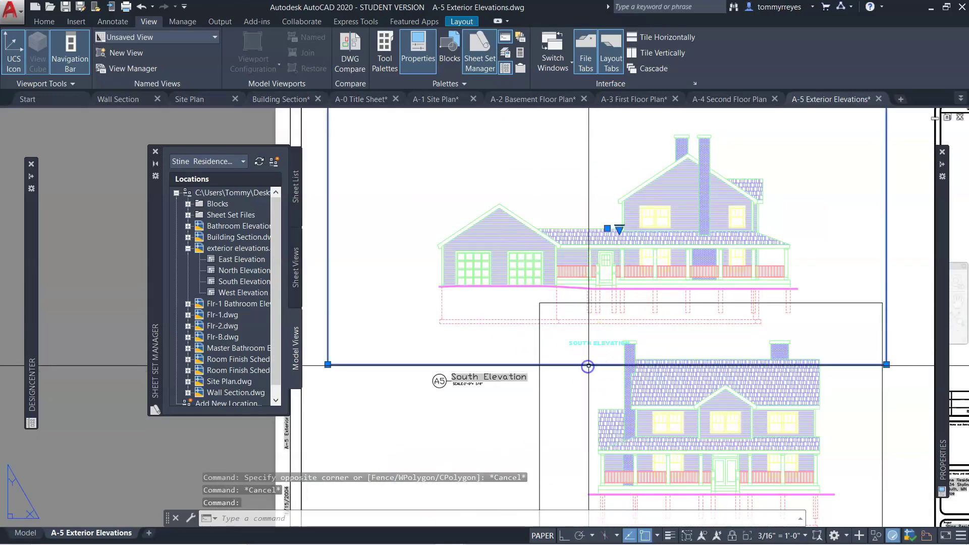
pyautogui.click(888, 365)
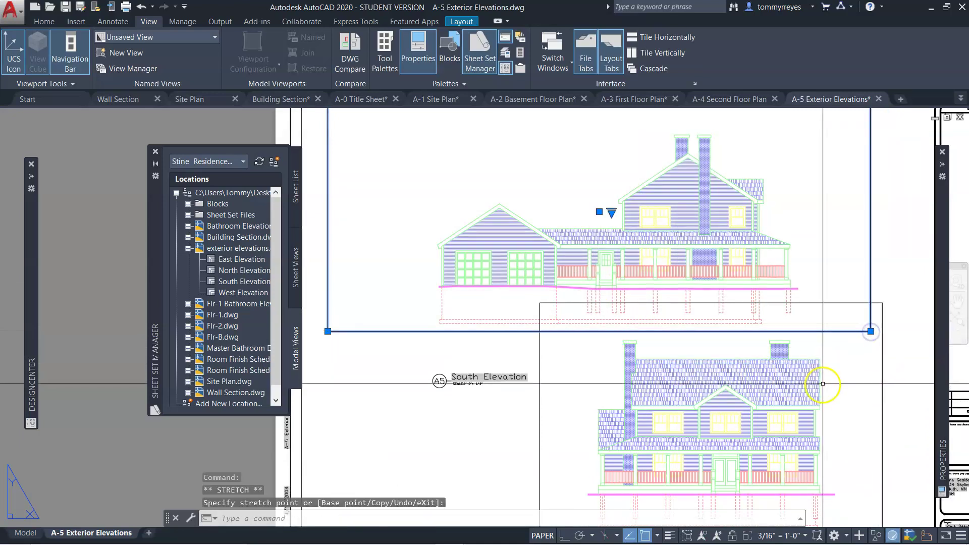
pyautogui.scroll(-3, 823, 385)
pyautogui.scroll(2, 812, 347)
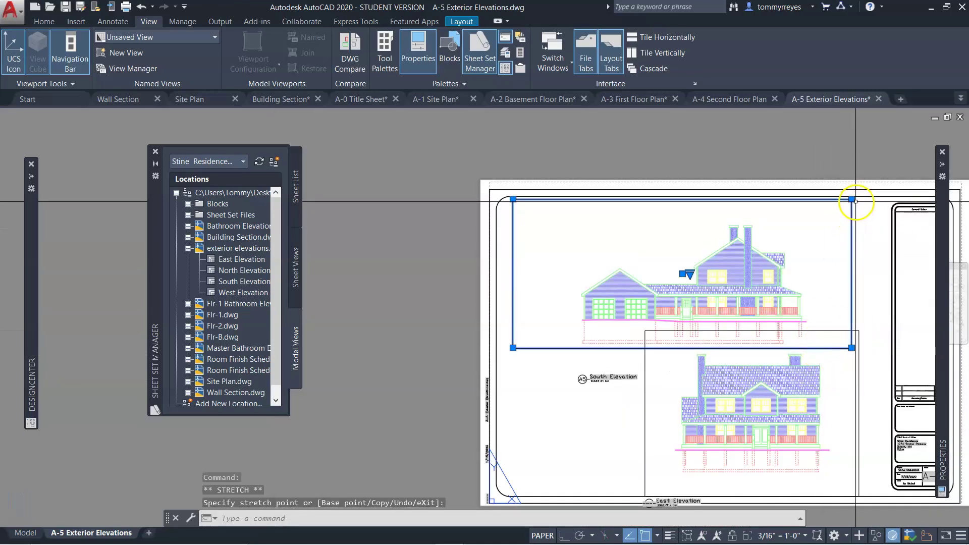
pyautogui.click(853, 221)
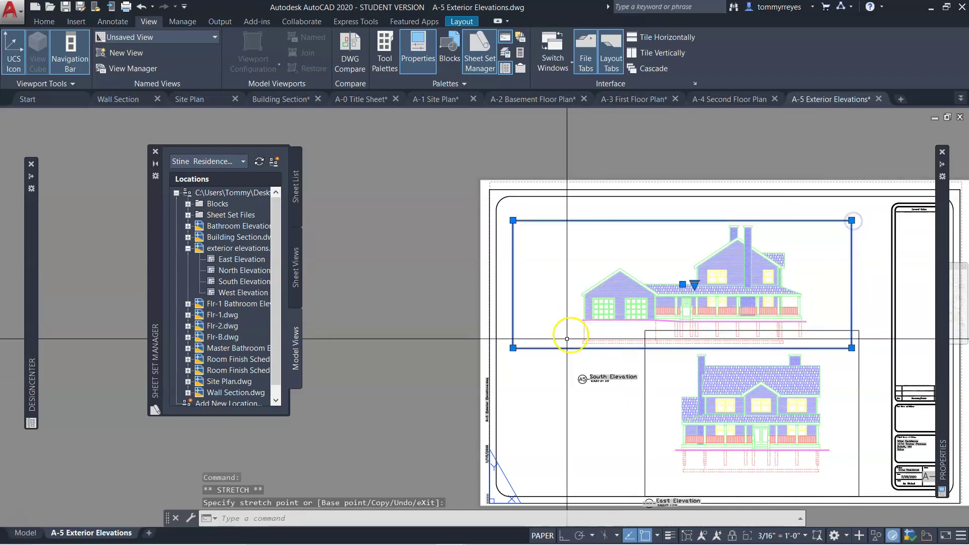
pyautogui.click(513, 348)
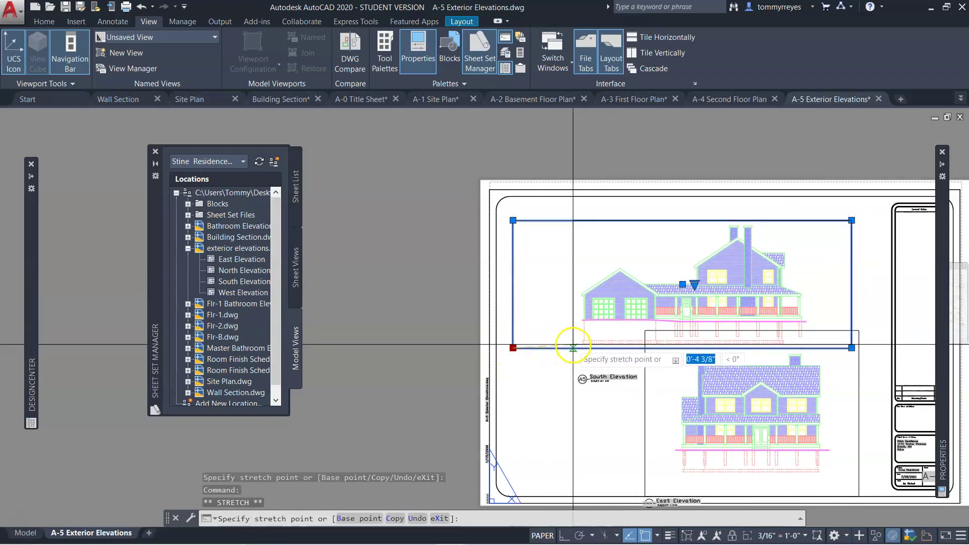
pyautogui.click(575, 348)
pyautogui.press('Escape')
# Move the South Elevation label block up and to the right, directly under the lower edge of its resized viewport
pyautogui.click(641, 369)
pyautogui.click(576, 385)
pyautogui.write('m')
pyautogui.press('Return')
pyautogui.click(584, 385)
pyautogui.scroll(5, 786, 364)
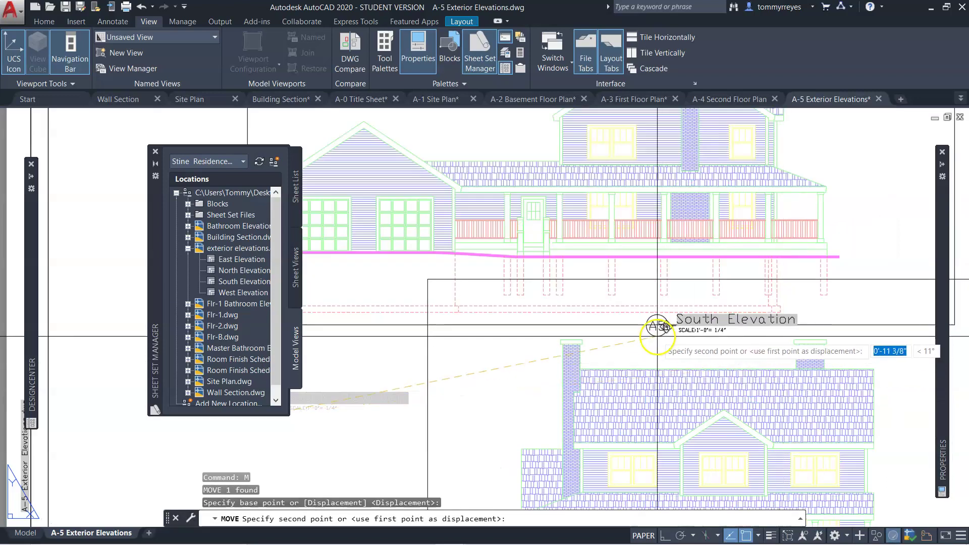
pyautogui.scroll(-3, 563, 356)
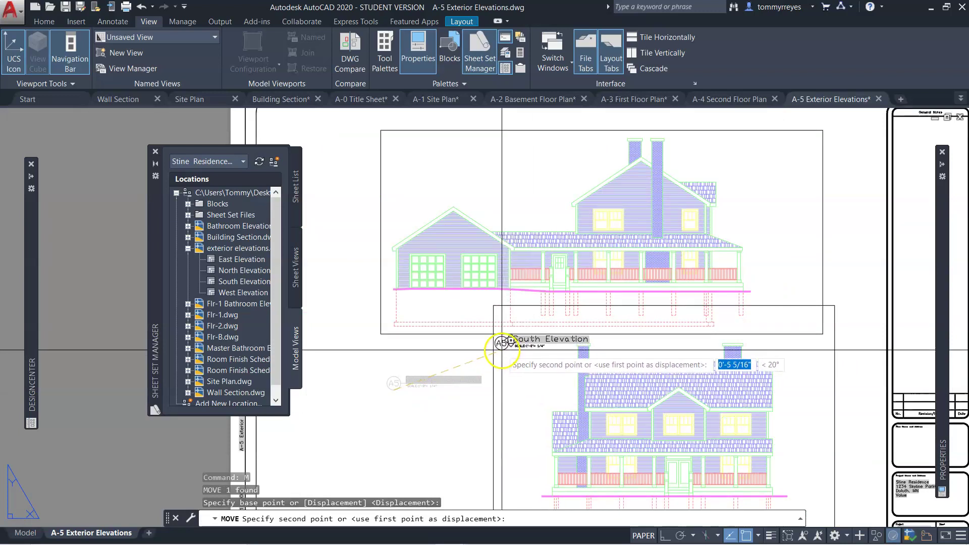
pyautogui.click(502, 349)
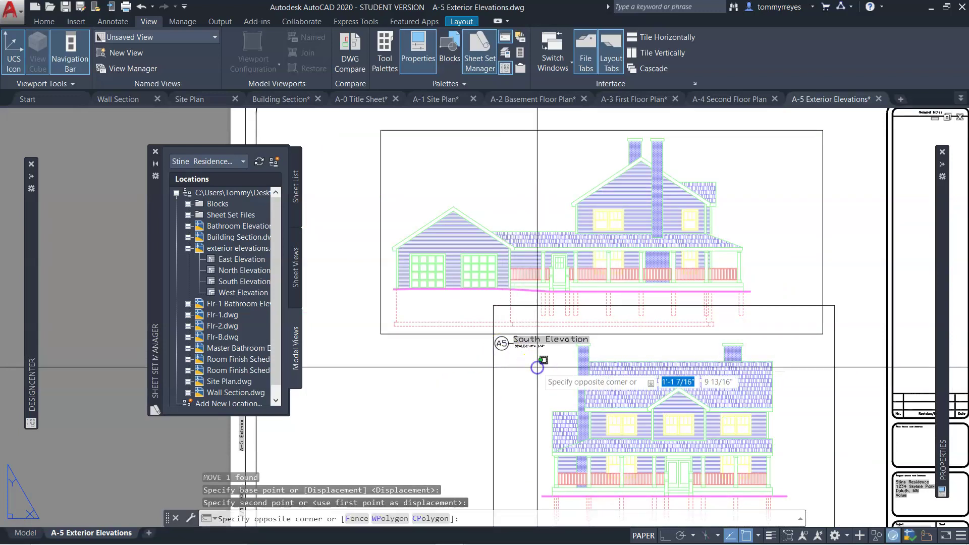
# Move the South Elevation viewport and its label together up and to the right, clear of the East Elevation viewport
pyautogui.click(509, 331)
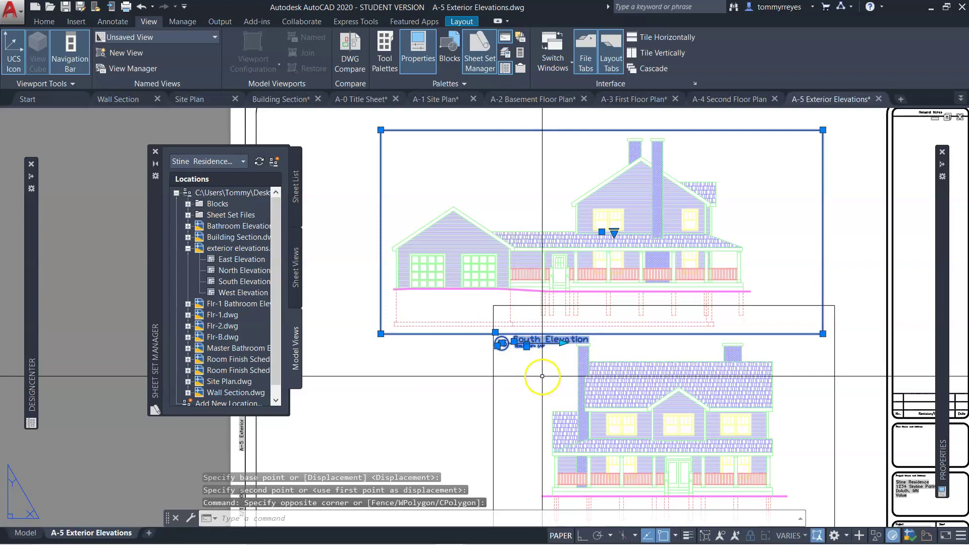
pyautogui.write('M')
pyautogui.press('Return')
pyautogui.click(463, 393)
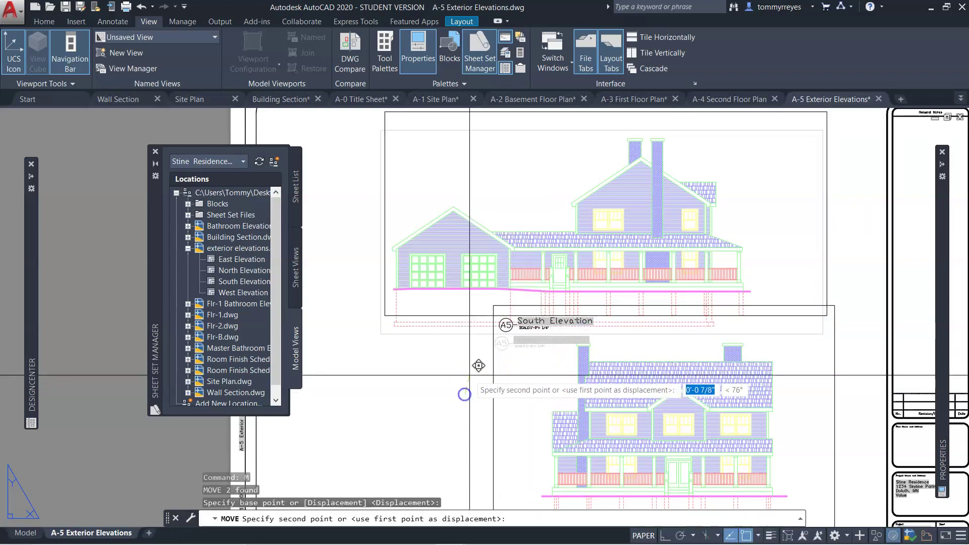
pyautogui.click(523, 365)
# Stretch the right edge of the South Elevation viewport further inward, closer to the house
pyautogui.scroll(-2, 484, 393)
pyautogui.click(730, 322)
pyautogui.moveTo(731, 338); pyautogui.dragTo(707, 342)
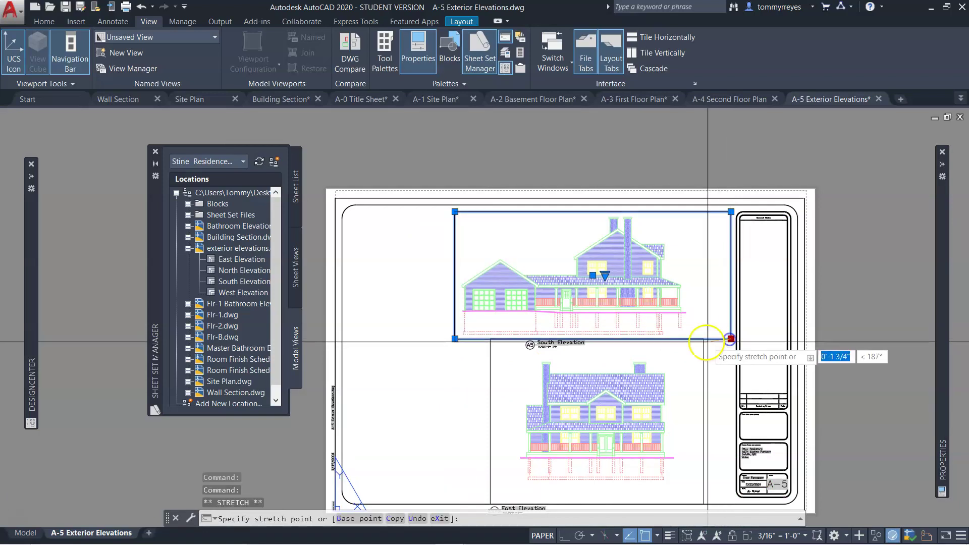
pyautogui.click(695, 338)
# Move the South Elevation viewport and its label block together toward the title block and slightly upward on the sheet
pyautogui.click(702, 266)
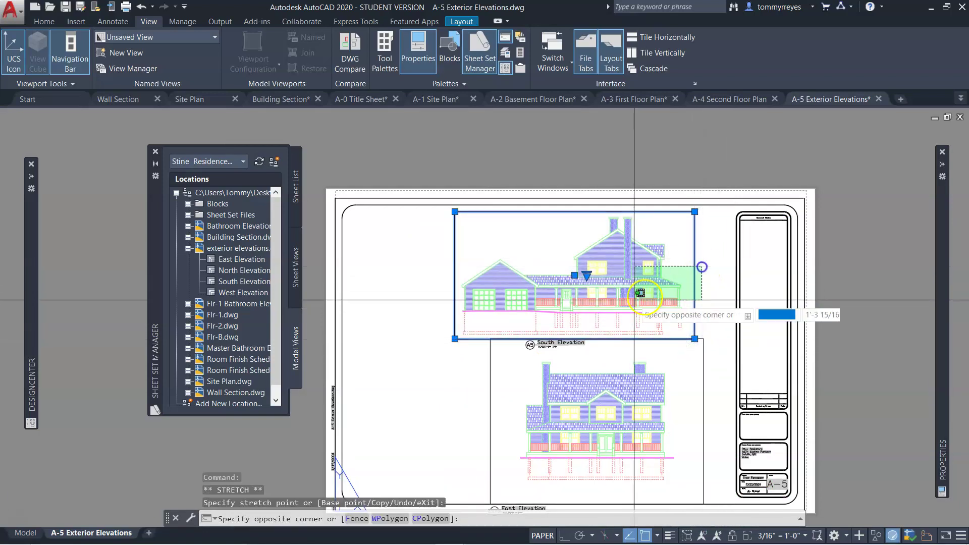
pyautogui.click(432, 320)
pyautogui.scroll(4, 543, 339)
pyautogui.click(583, 372)
pyautogui.click(502, 350)
pyautogui.scroll(-3, 487, 346)
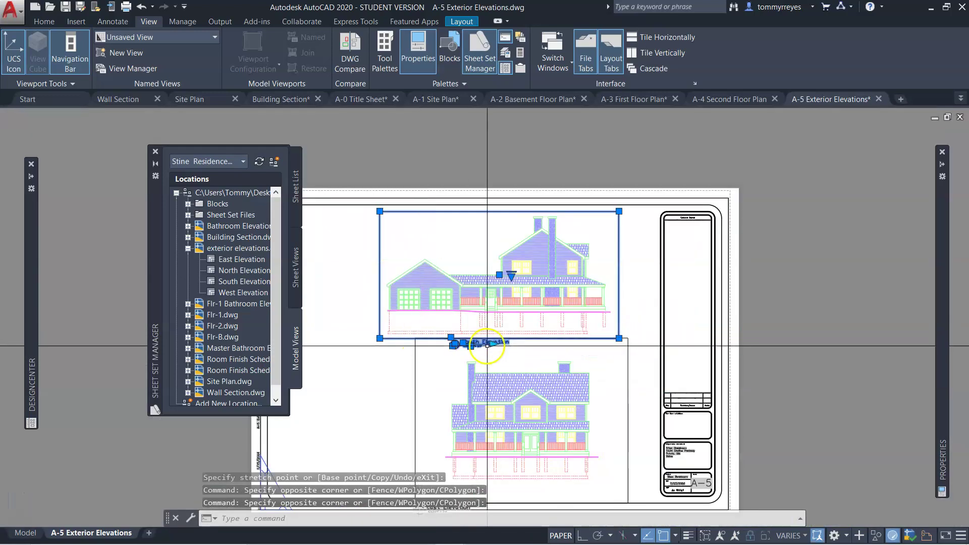
pyautogui.scroll(2, 489, 346)
pyautogui.write('m')
pyautogui.press('Return')
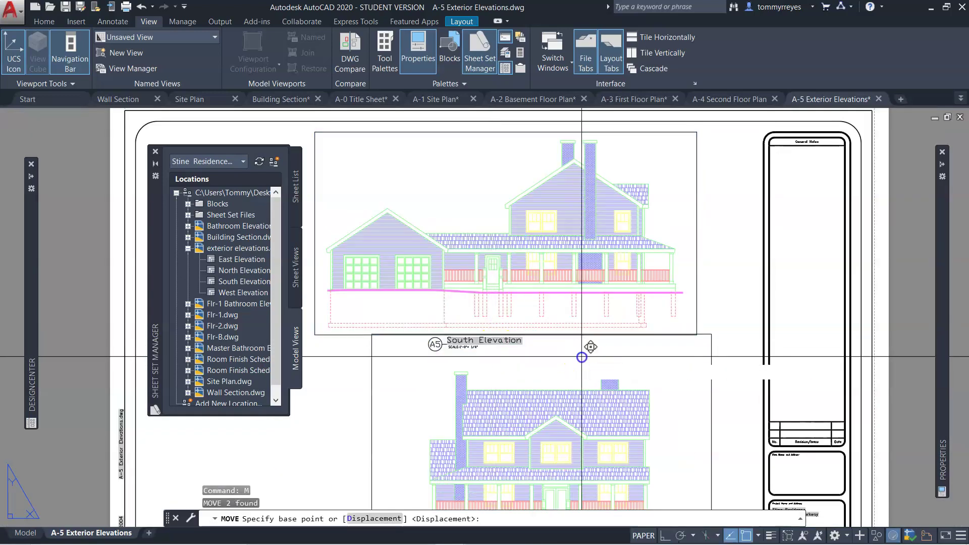
pyautogui.click(583, 355)
pyautogui.click(643, 343)
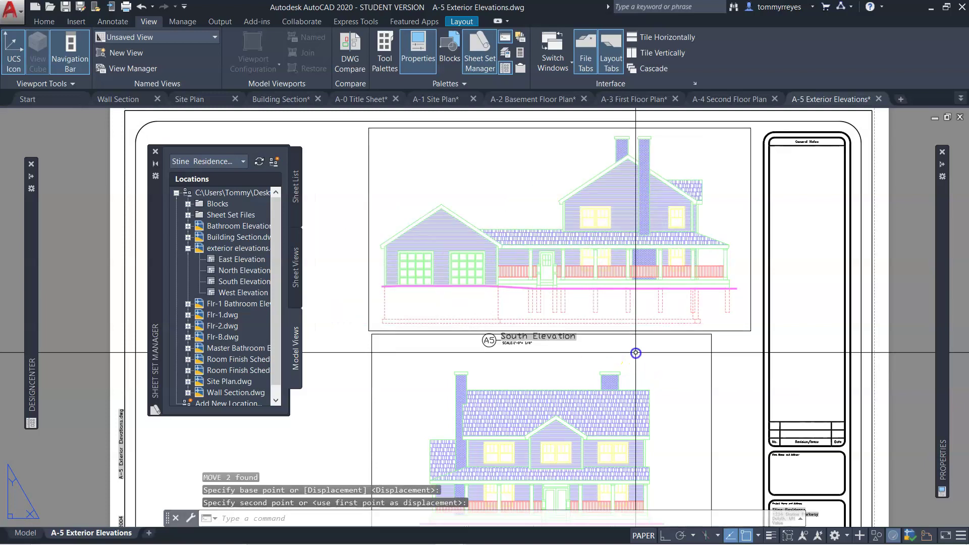
pyautogui.scroll(-2, 716, 325)
pyautogui.scroll(6, 704, 318)
pyautogui.scroll(-3, 707, 288)
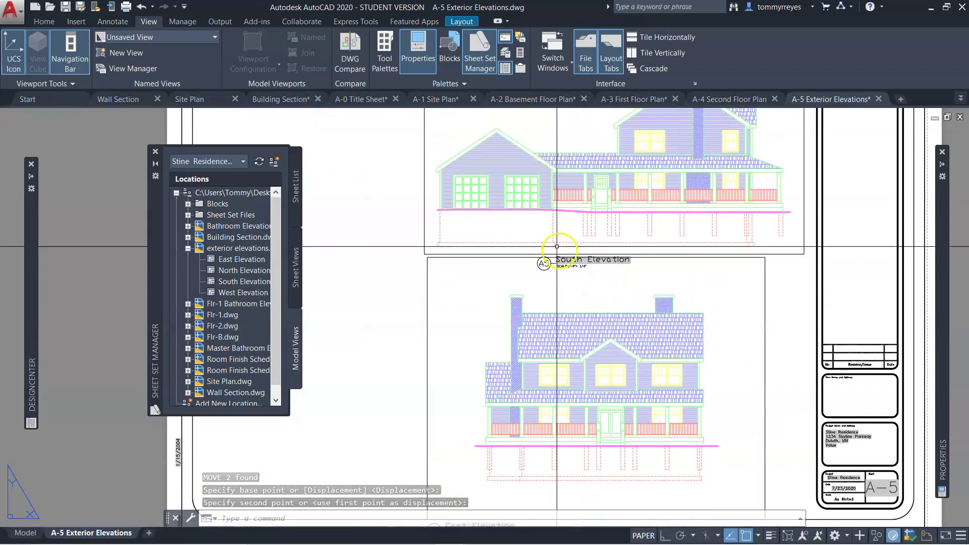
pyautogui.scroll(-2, 558, 253)
pyautogui.scroll(4, 543, 328)
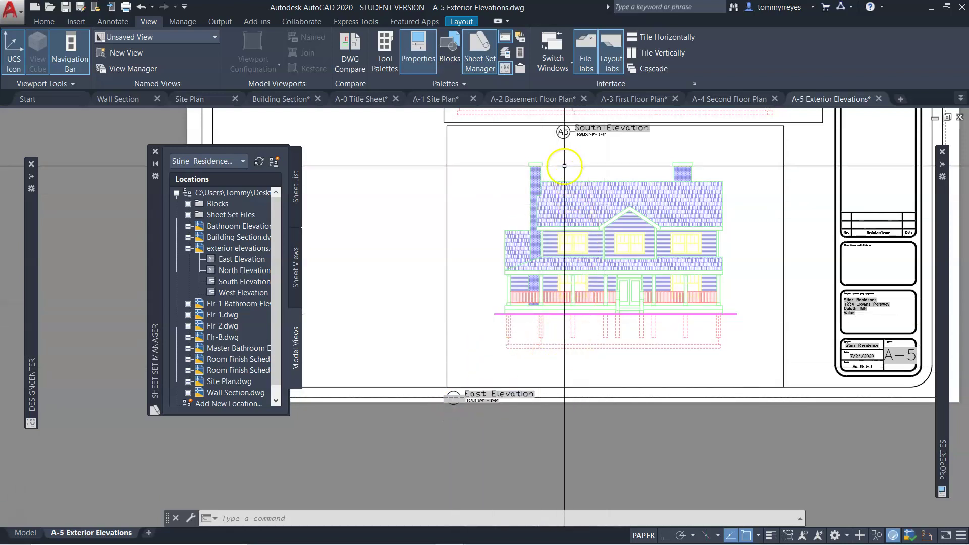
# Set the view number in the South Elevation label block to 2
pyautogui.scroll(4, 567, 124)
pyautogui.scroll(4, 568, 124)
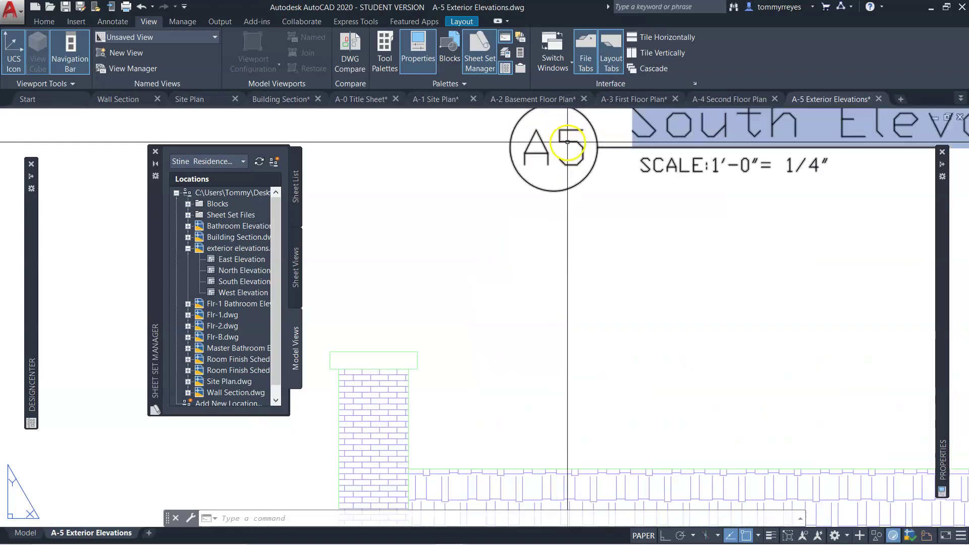
pyautogui.doubleClick(564, 140)
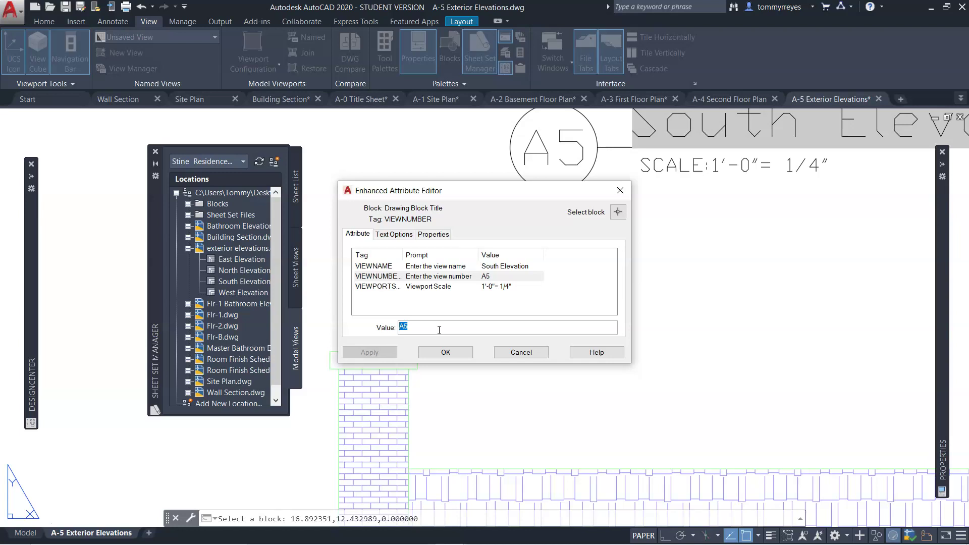
pyautogui.write('2')
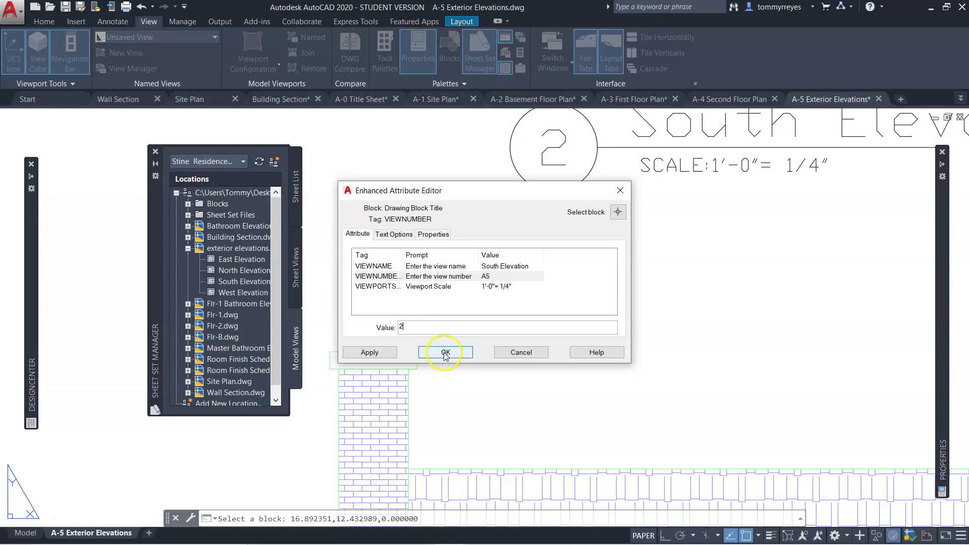
pyautogui.click(446, 354)
# Set the view number in the East Elevation label block to 1
pyautogui.scroll(-6, 443, 351)
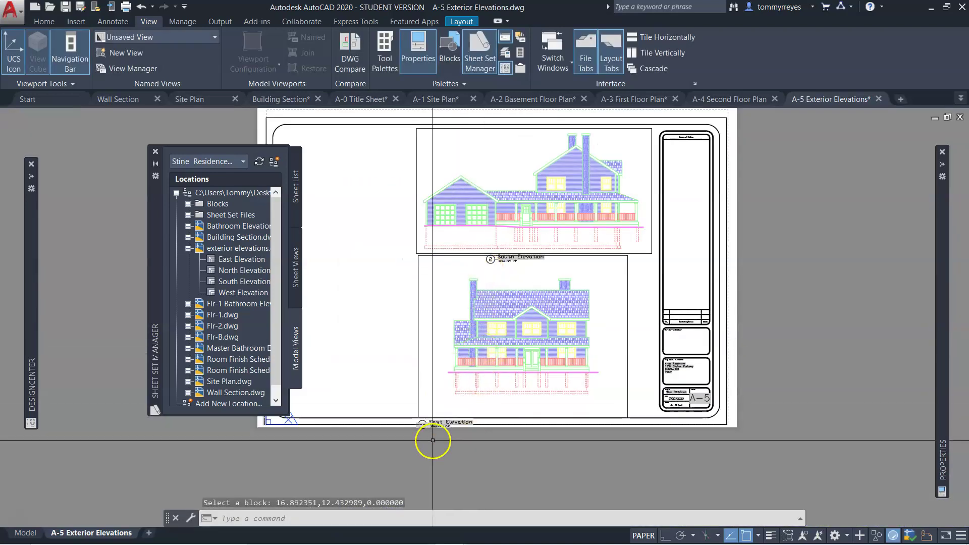
pyautogui.scroll(8, 433, 440)
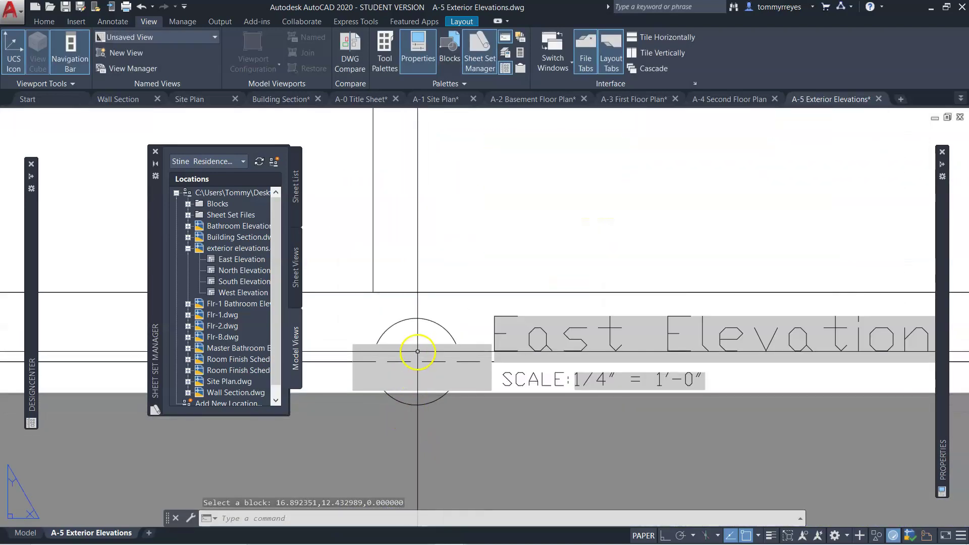
pyautogui.click(422, 360)
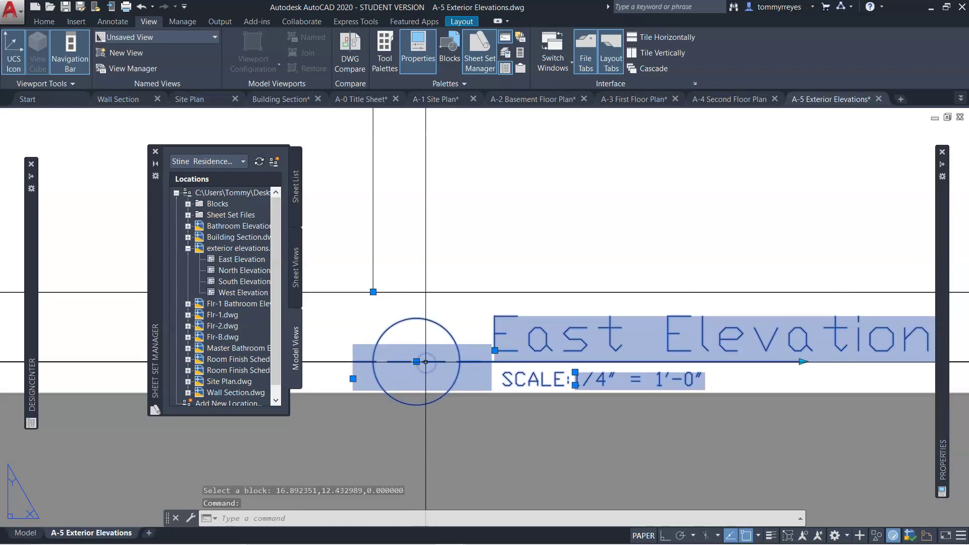
pyautogui.doubleClick(425, 362)
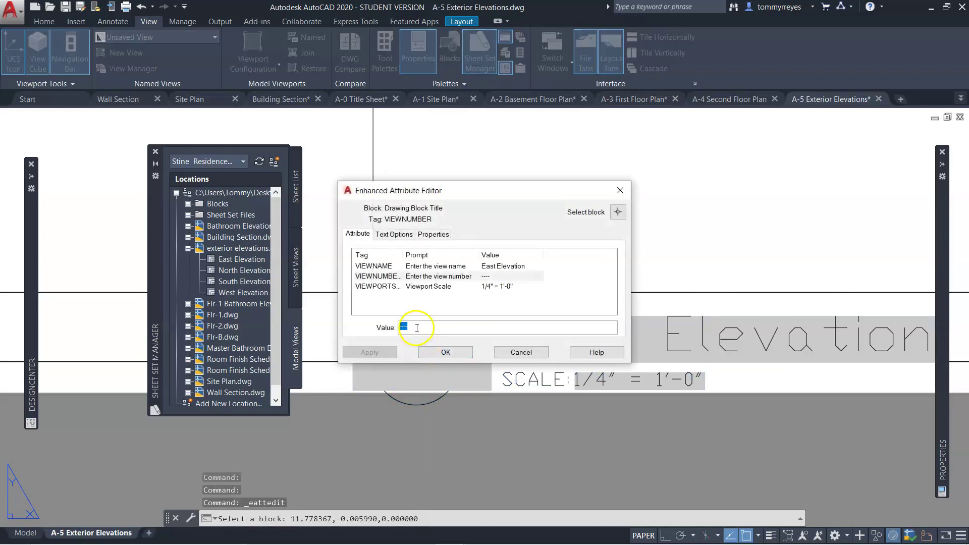
pyautogui.write('1')
# Open the field definition of the Viewport Scale attribute in the East Elevation label block
pyautogui.click(492, 287)
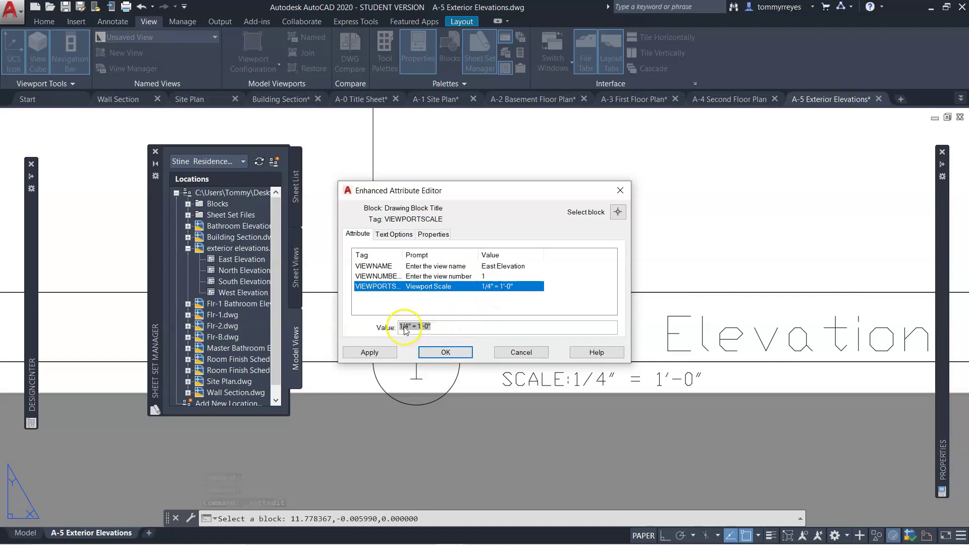
pyautogui.hotkey('ctrl', 'f')
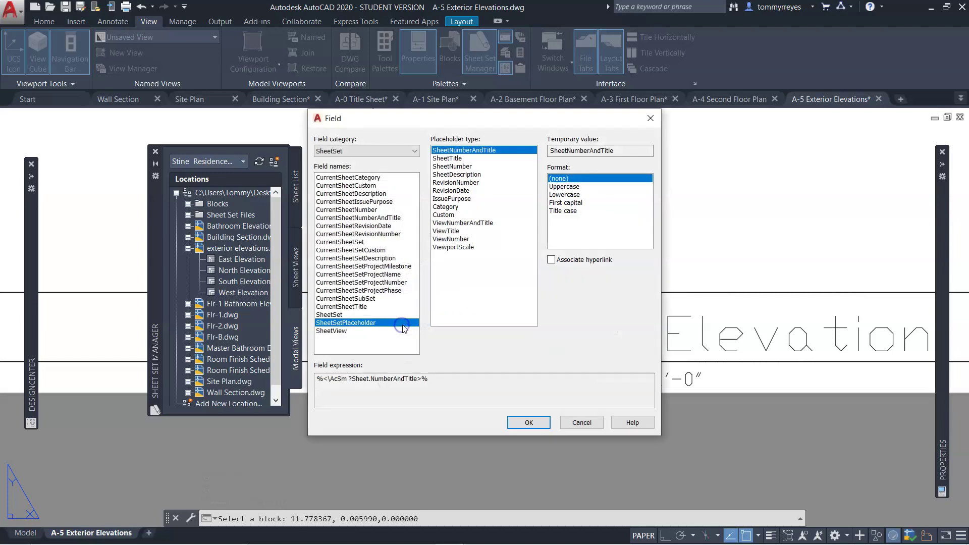
# Set the viewport scale attribute of the East Elevation drawing title to 3/16"=1'-0"
pyautogui.click(573, 422)
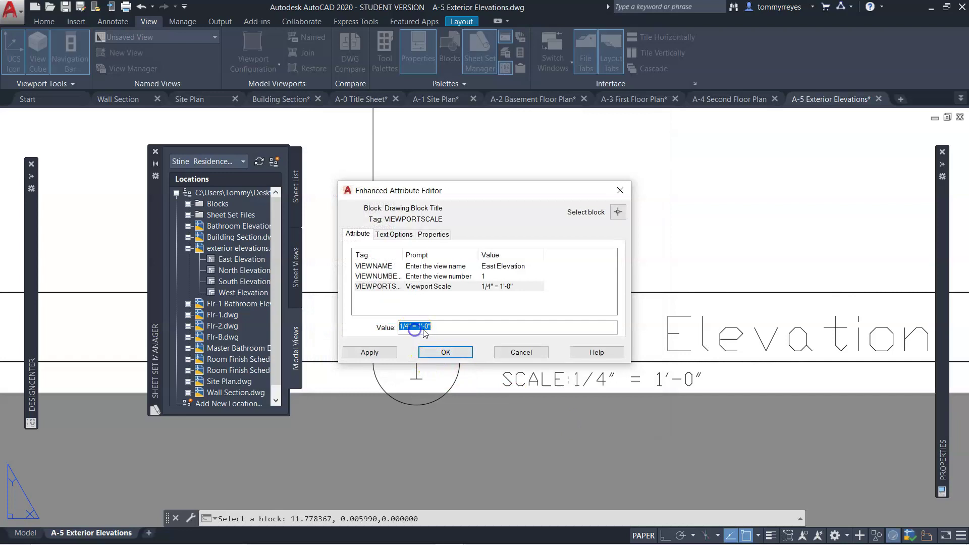
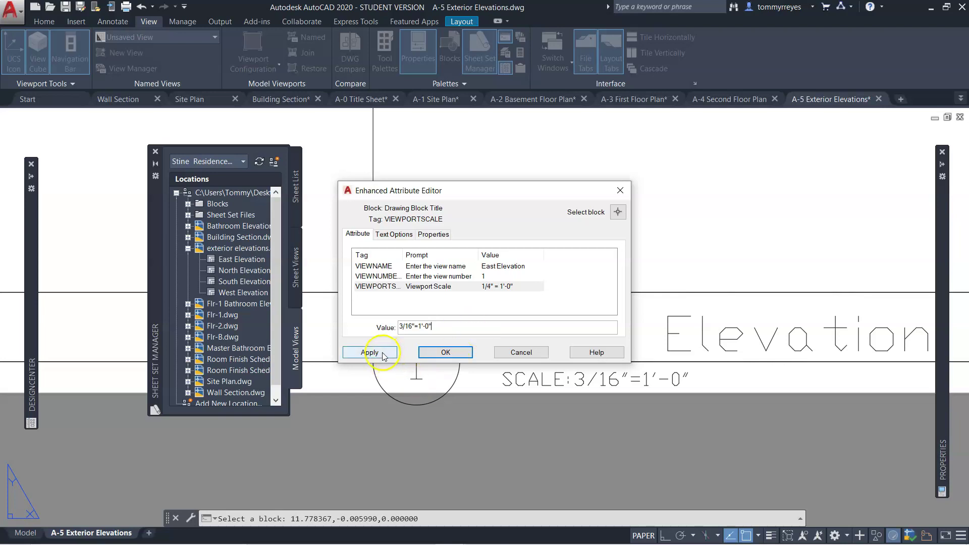
pyautogui.click(458, 356)
pyautogui.scroll(-6, 498, 401)
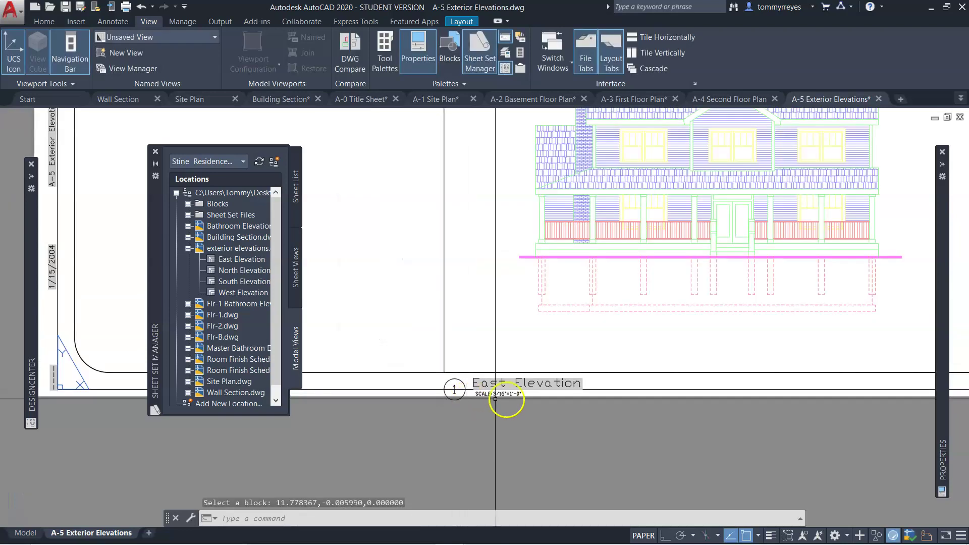
# Shrink the East Elevation viewport by stretching its corners inward so the border fits closely around the house
pyautogui.scroll(4, 533, 396)
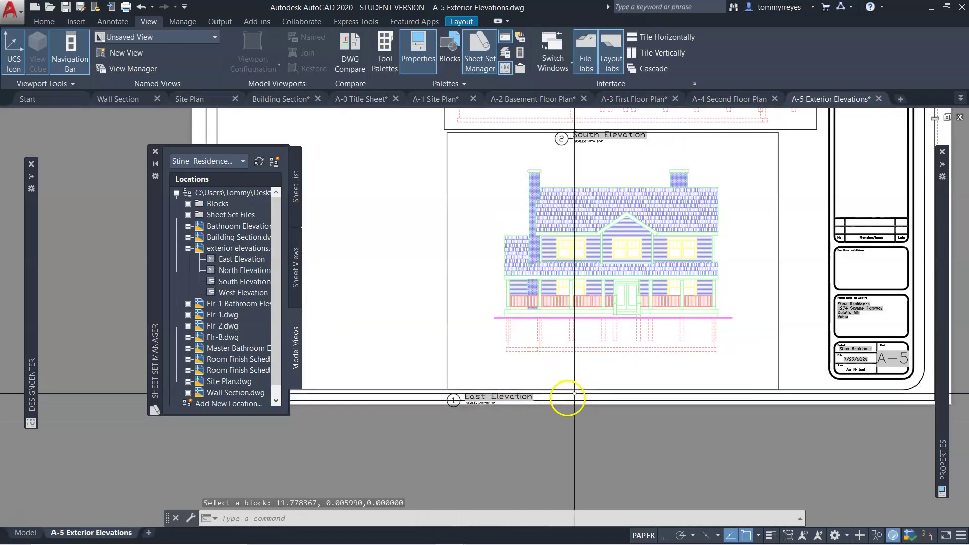
pyautogui.click(772, 318)
pyautogui.click(800, 102)
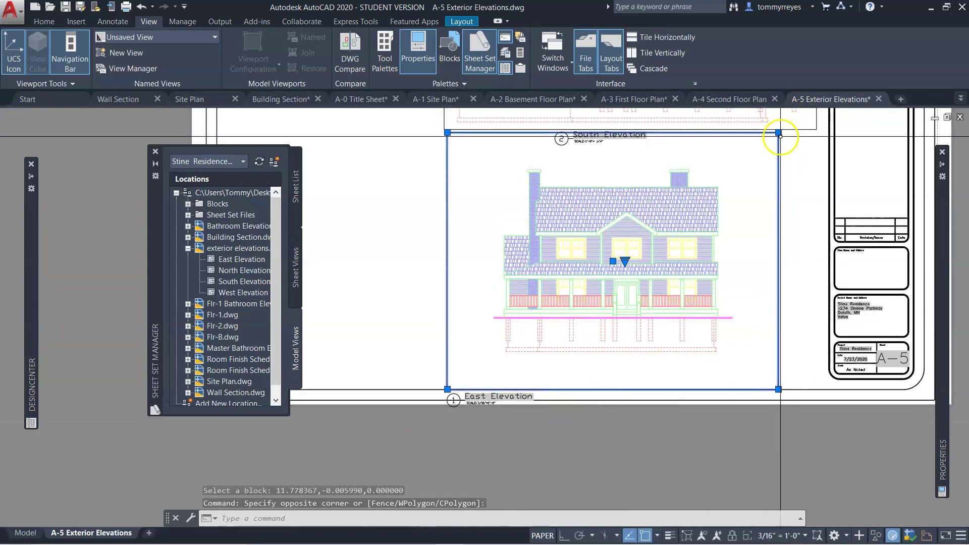
pyautogui.click(779, 133)
pyautogui.click(779, 158)
pyautogui.click(778, 389)
pyautogui.click(779, 362)
pyautogui.click(779, 361)
pyautogui.click(740, 362)
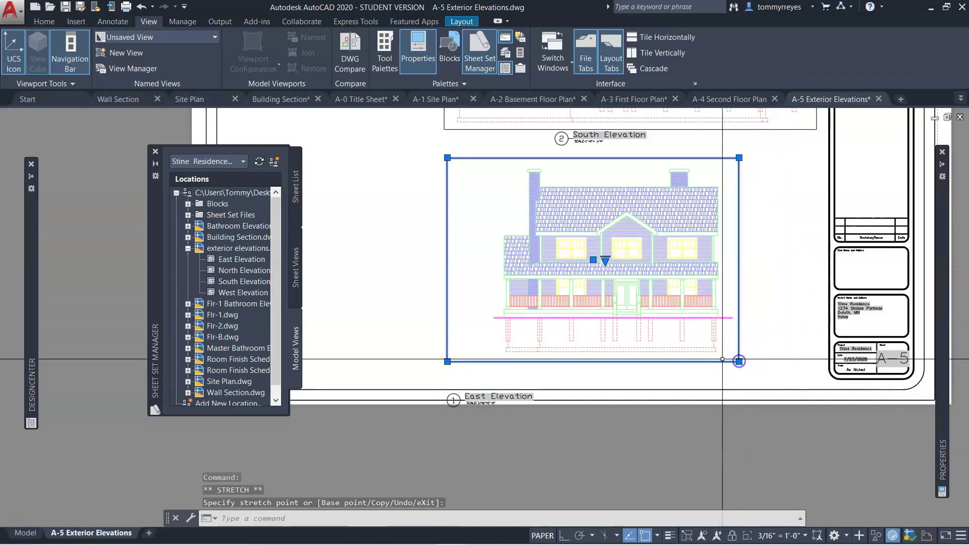
pyautogui.click(447, 361)
pyautogui.click(488, 348)
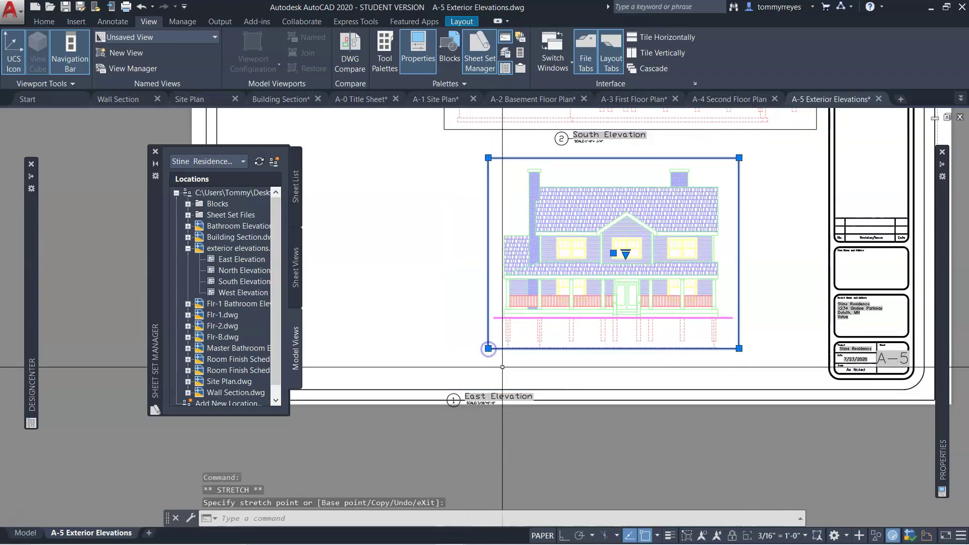
# Move the East Elevation drawing title up and over to sit just below its viewport, roughly under the South Elevation title
pyautogui.click(435, 371)
pyautogui.click(553, 418)
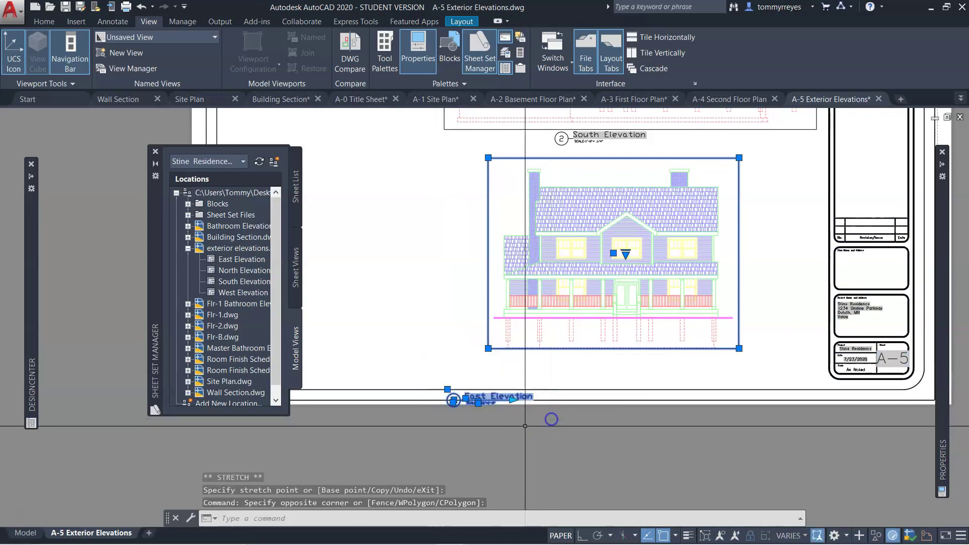
pyautogui.press('Escape')
pyautogui.click(436, 367)
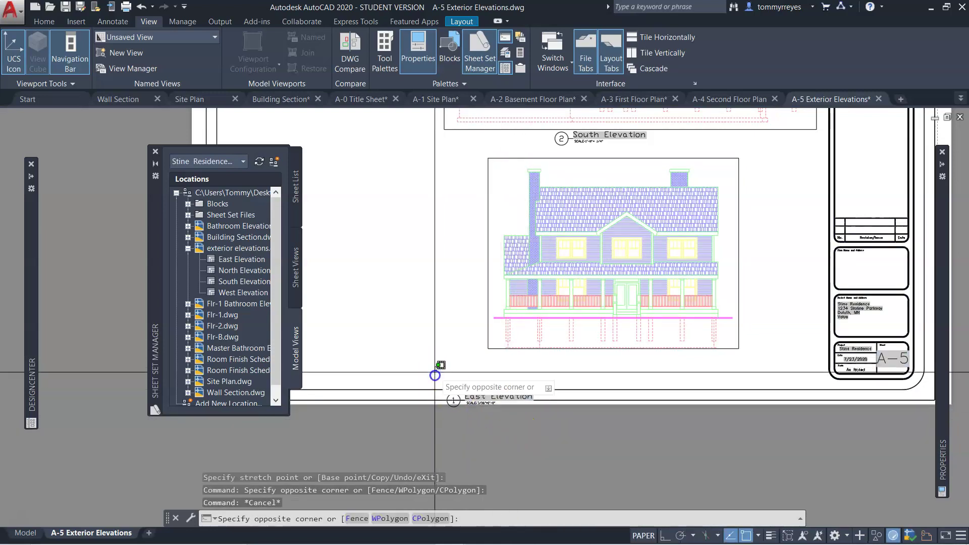
pyautogui.click(581, 434)
pyautogui.write('m')
pyautogui.press('Return')
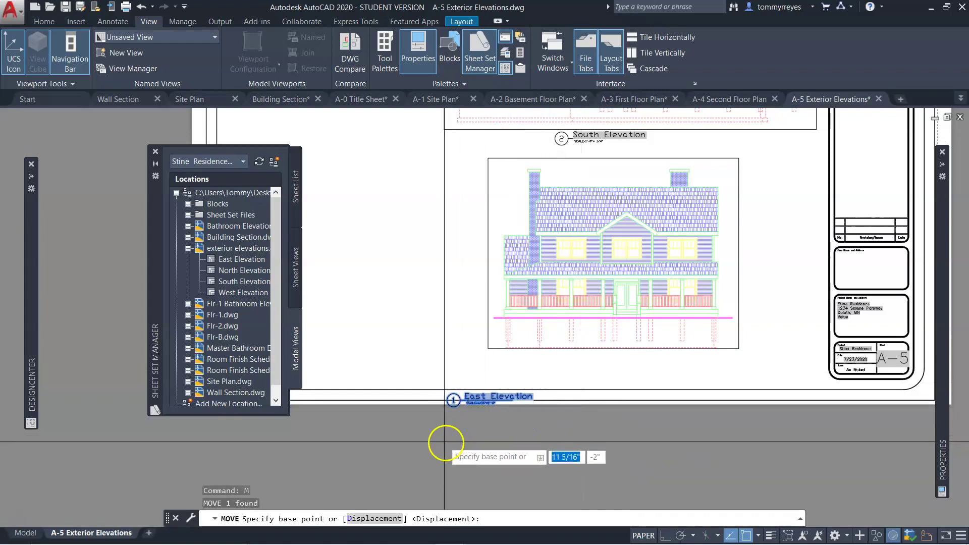
pyautogui.click(445, 444)
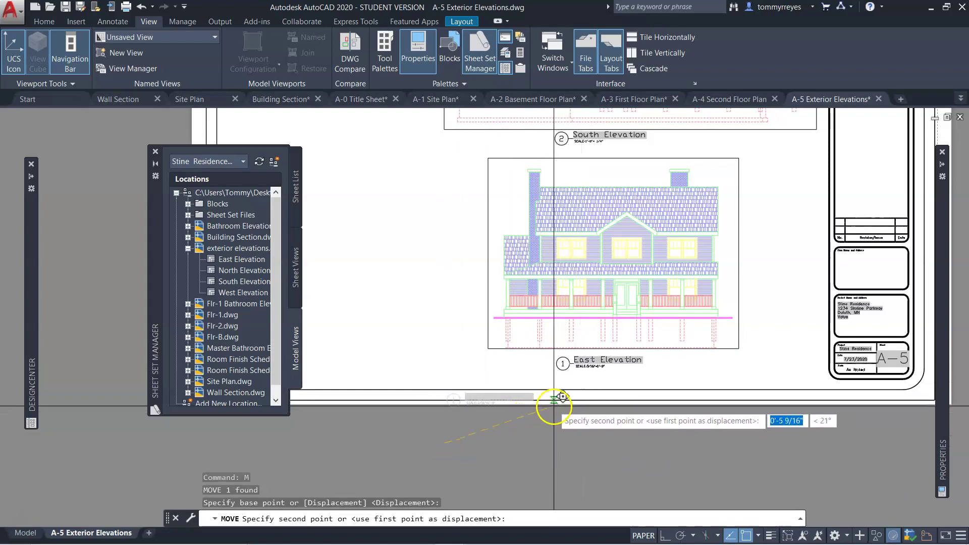
pyautogui.click(560, 400)
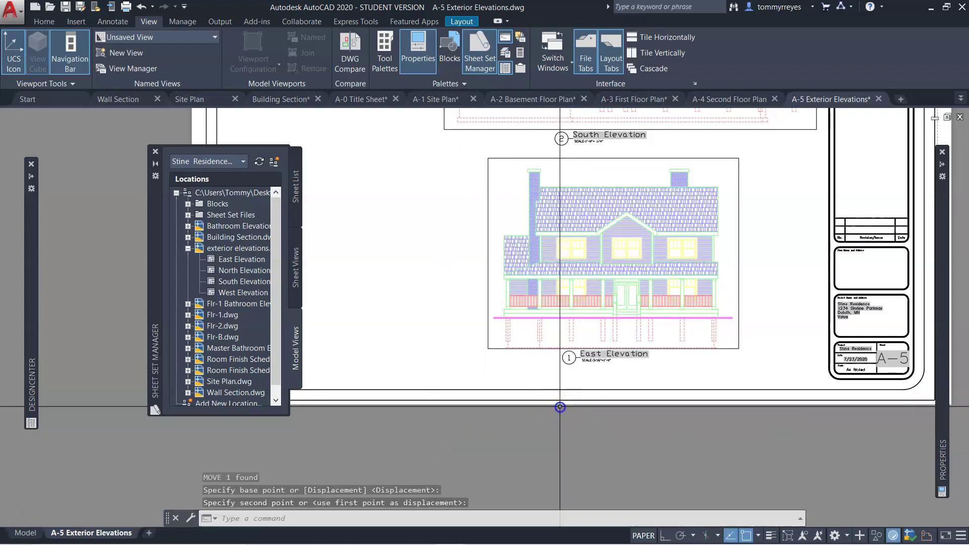
# Draw a vertical construction line with Ortho on from the South Elevation view number circle down past the East Elevation title
pyautogui.scroll(-5, 565, 409)
pyautogui.scroll(4, 571, 421)
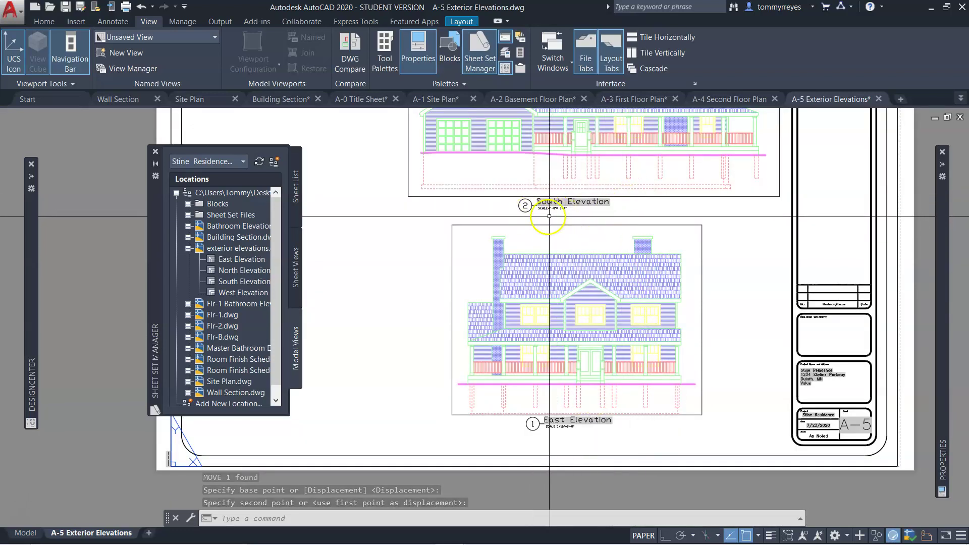
pyautogui.write('l')
pyautogui.press('Return')
pyautogui.scroll(5, 518, 218)
pyautogui.click(559, 202)
pyautogui.scroll(-5, 560, 201)
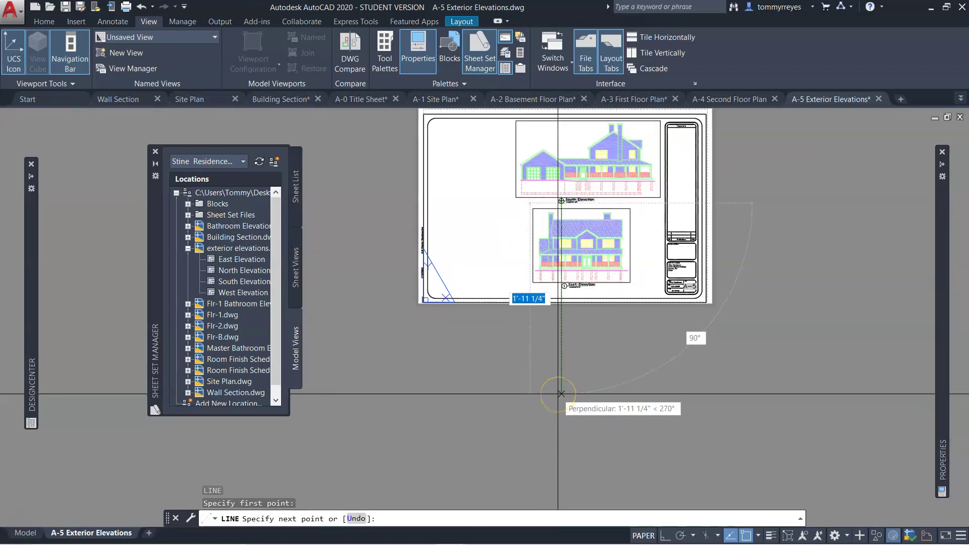
pyautogui.press('F8')
pyautogui.press('Escape')
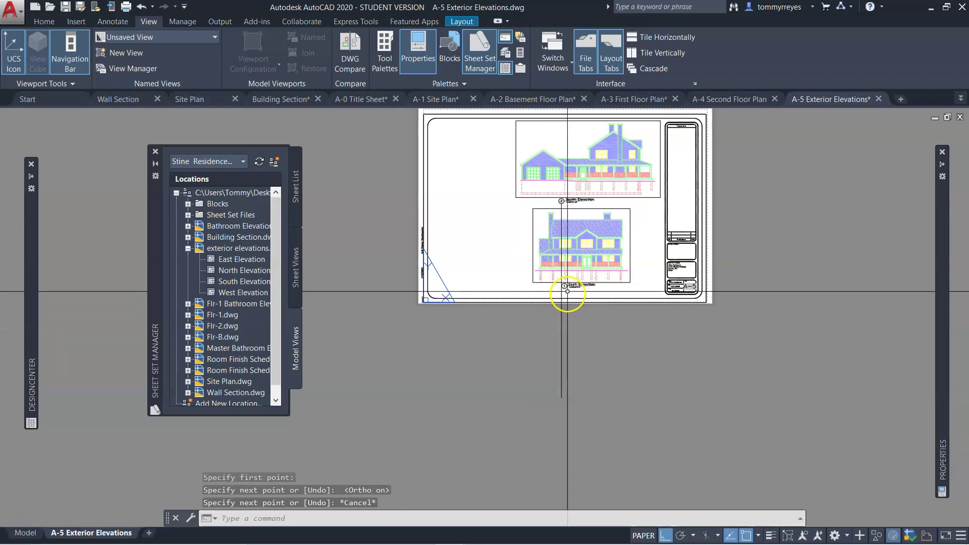
pyautogui.press('Escape')
# Move the East Elevation title sideways by its circle's top quadrant onto the vertical construction line
pyautogui.scroll(10, 568, 292)
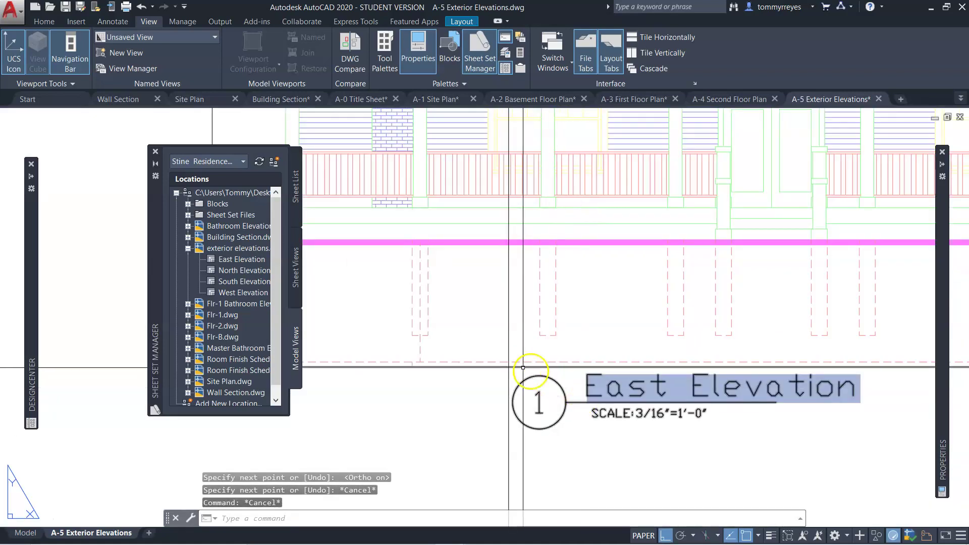
pyautogui.click(523, 368)
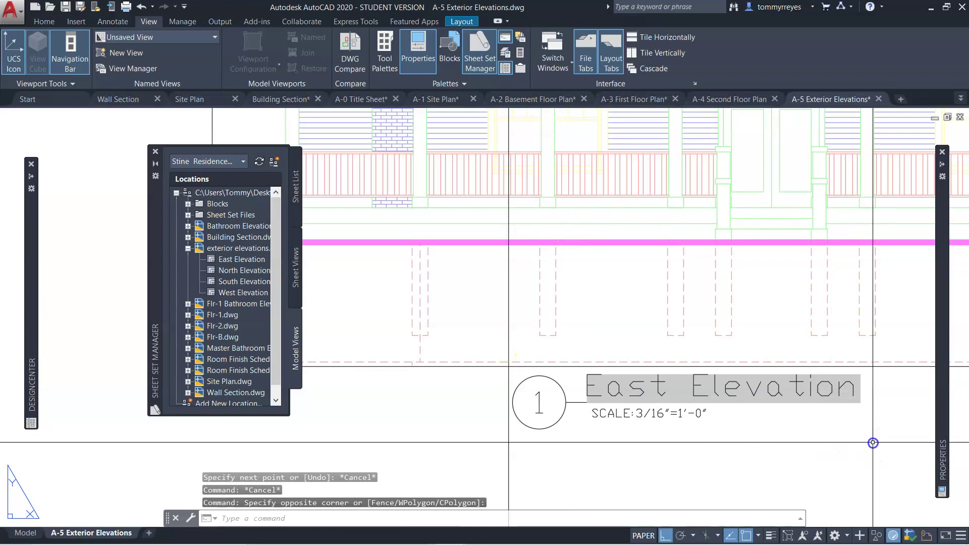
pyautogui.click(795, 442)
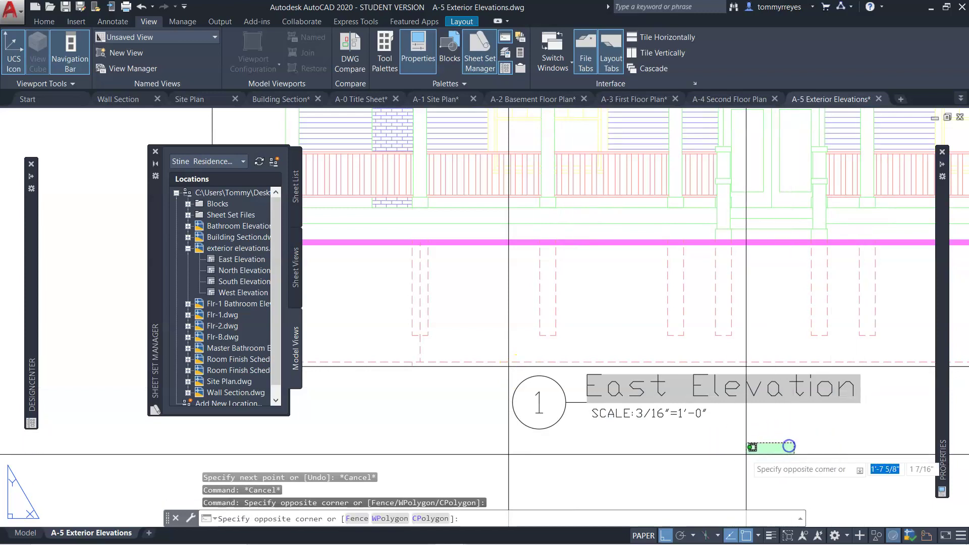
pyautogui.click(567, 387)
pyautogui.write('m')
pyautogui.press('Return')
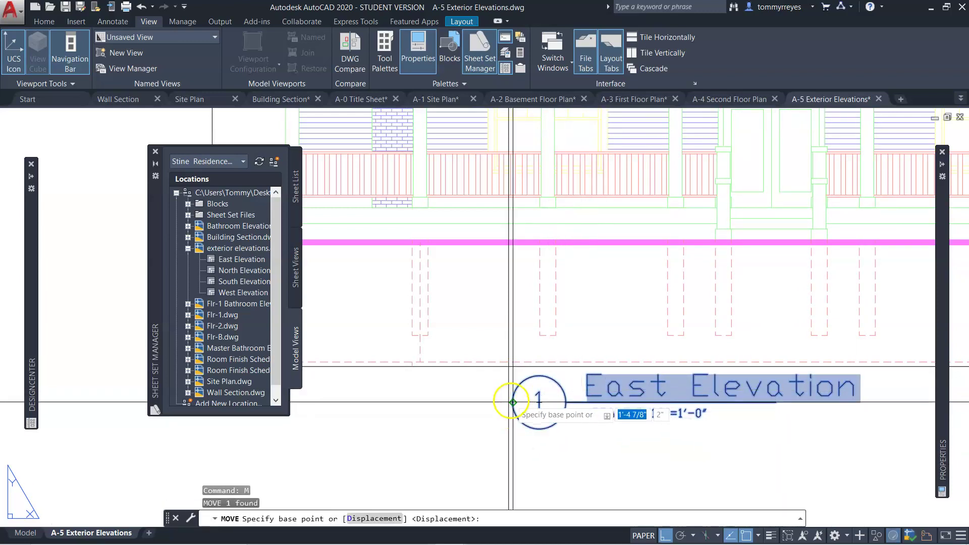
pyautogui.click(539, 376)
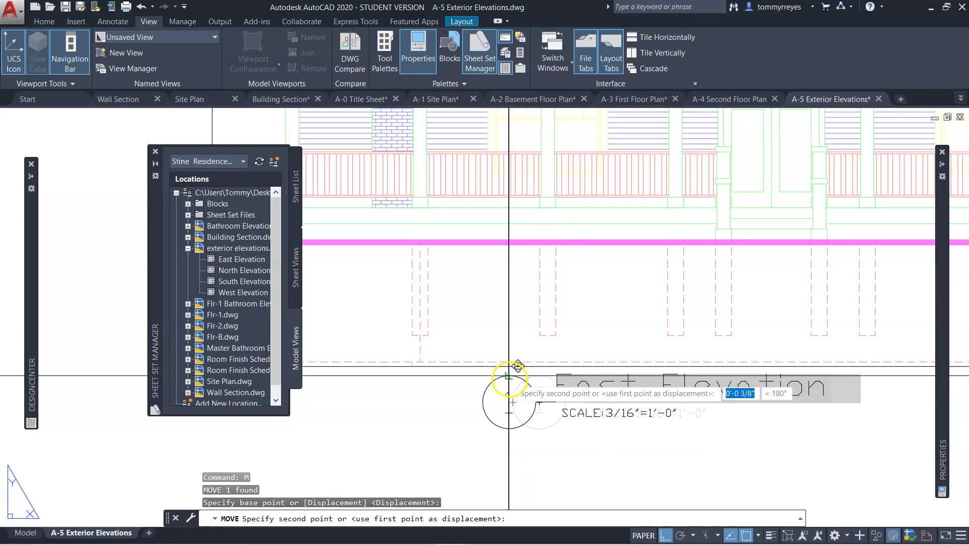
pyautogui.click(509, 376)
# Move the East Elevation title slightly down along the construction line to leave more space below the viewport
pyautogui.click(669, 447)
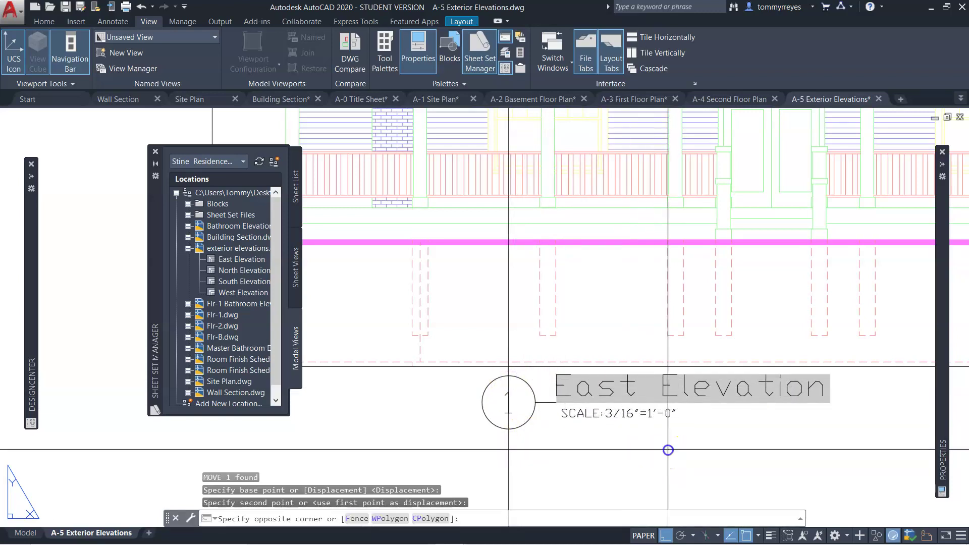
pyautogui.click(525, 390)
pyautogui.write('m')
pyautogui.press('Return')
pyautogui.click(684, 452)
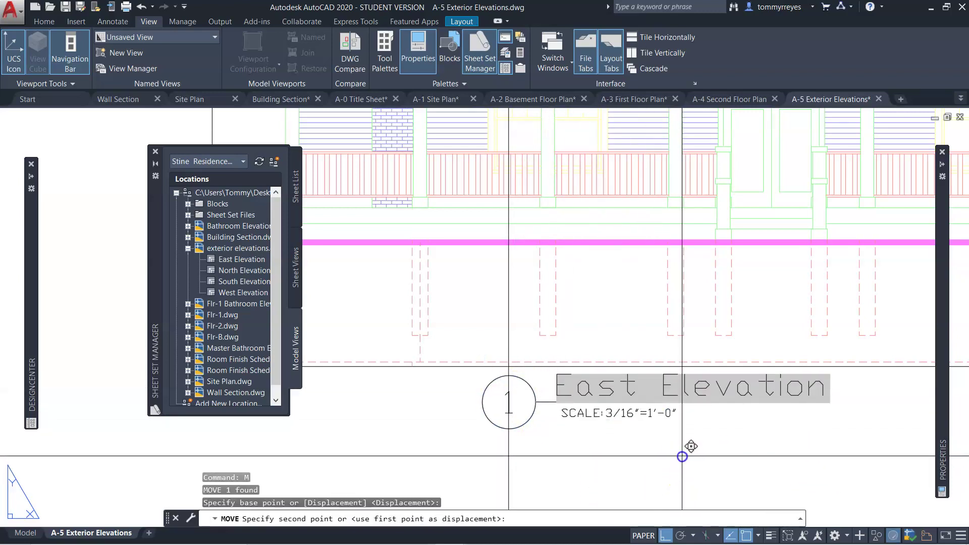
pyautogui.scroll(-5, 686, 470)
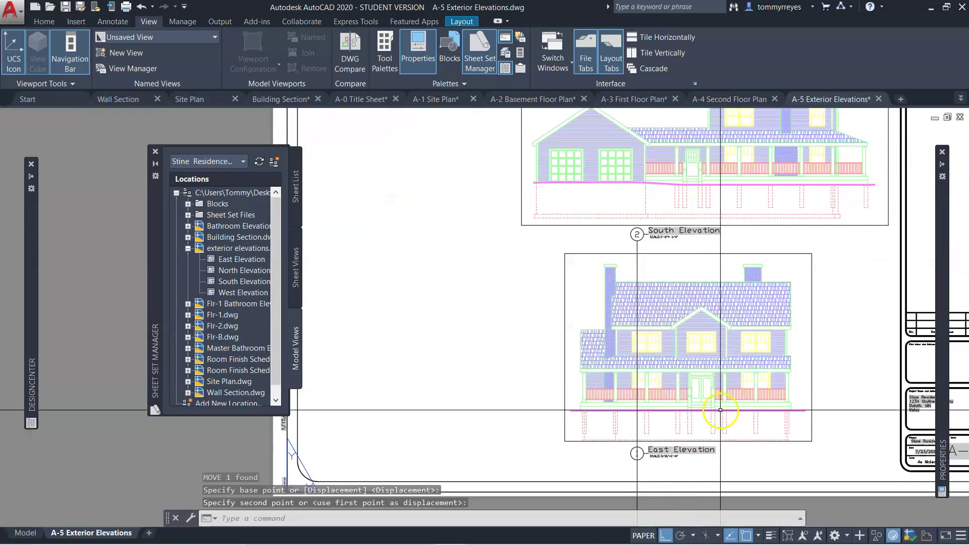
pyautogui.press('Escape')
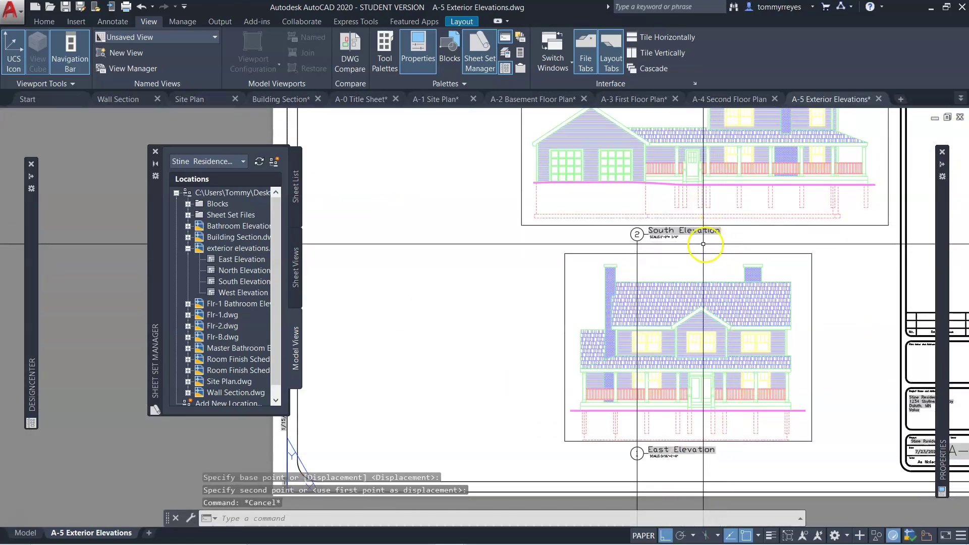
pyautogui.press('Escape')
pyautogui.press('Escape')
# Delete the vertical construction line between the South Elevation and East Elevation titles
pyautogui.scroll(-2, 657, 356)
pyautogui.scroll(2, 657, 356)
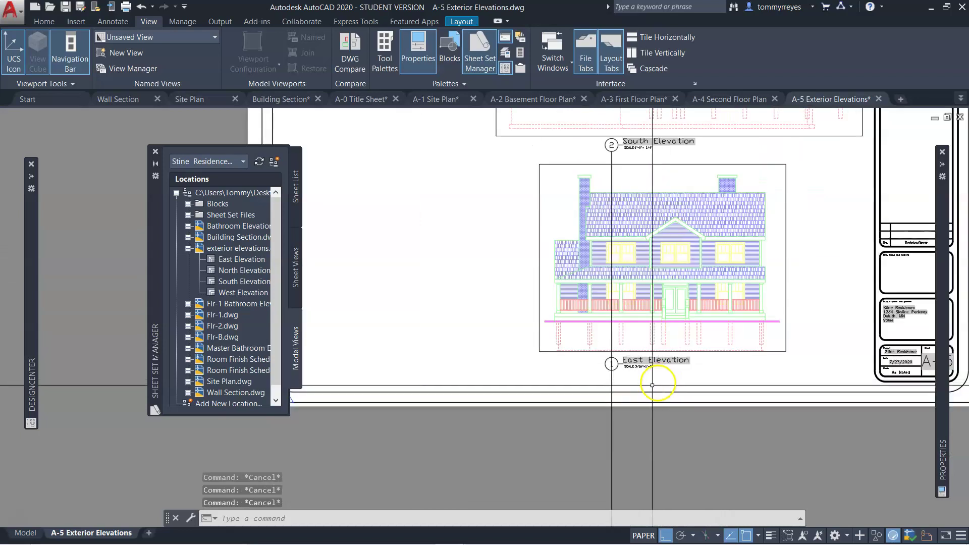
pyautogui.click(631, 381)
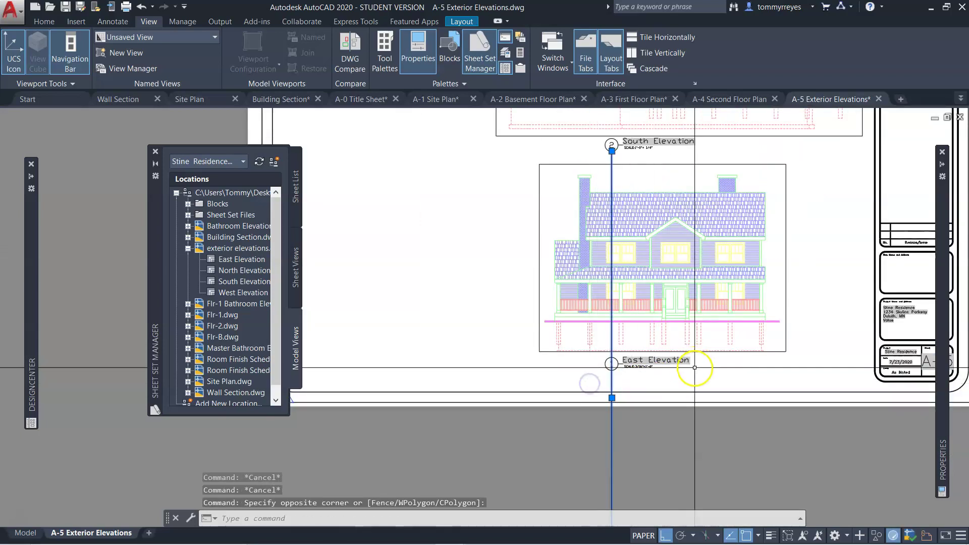
pyautogui.press('Delete')
pyautogui.scroll(-3, 689, 389)
pyautogui.scroll(2, 799, 296)
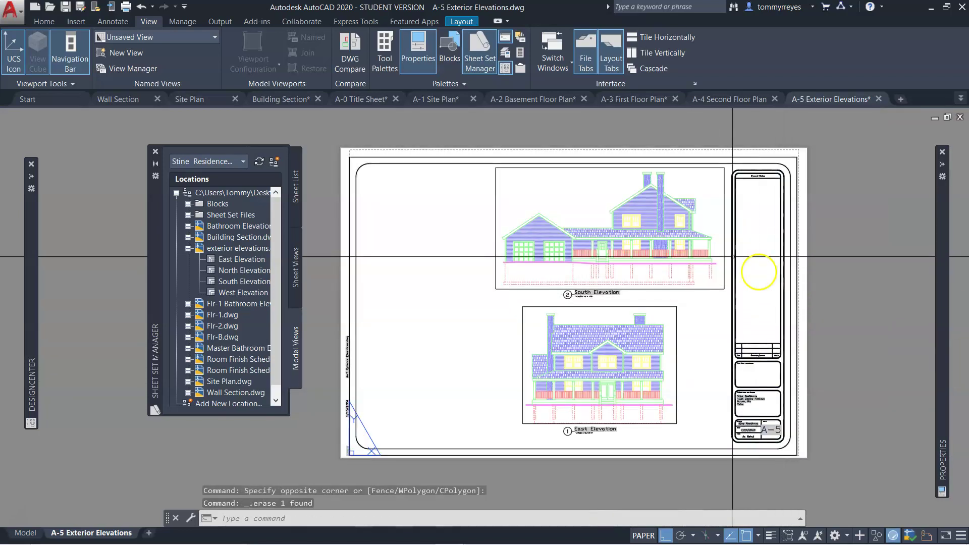
# Open sheet A-1 - Site Plan from the Architectural sheets of the Stine Residence Project sheet set
pyautogui.scroll(4, 684, 271)
pyautogui.scroll(-2, 684, 273)
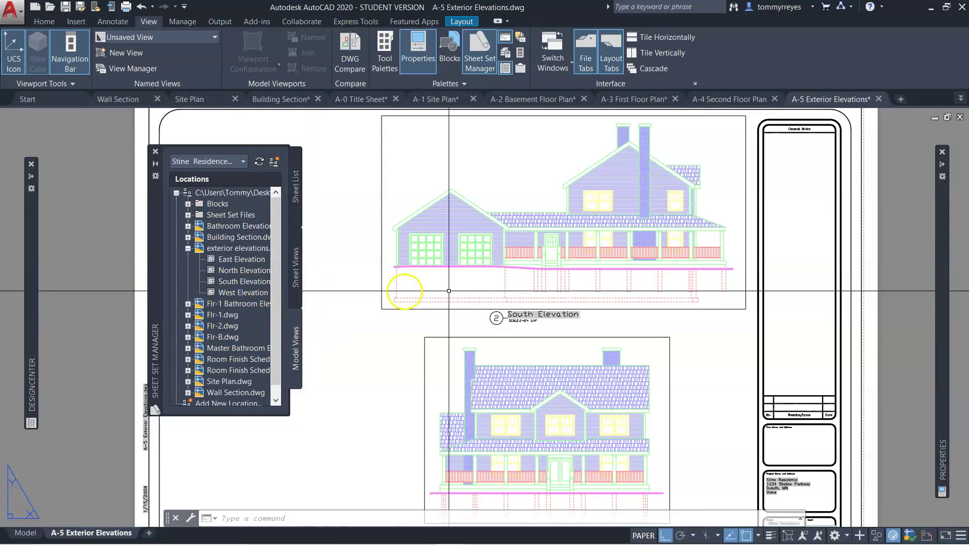
pyautogui.click(295, 208)
pyautogui.click(231, 237)
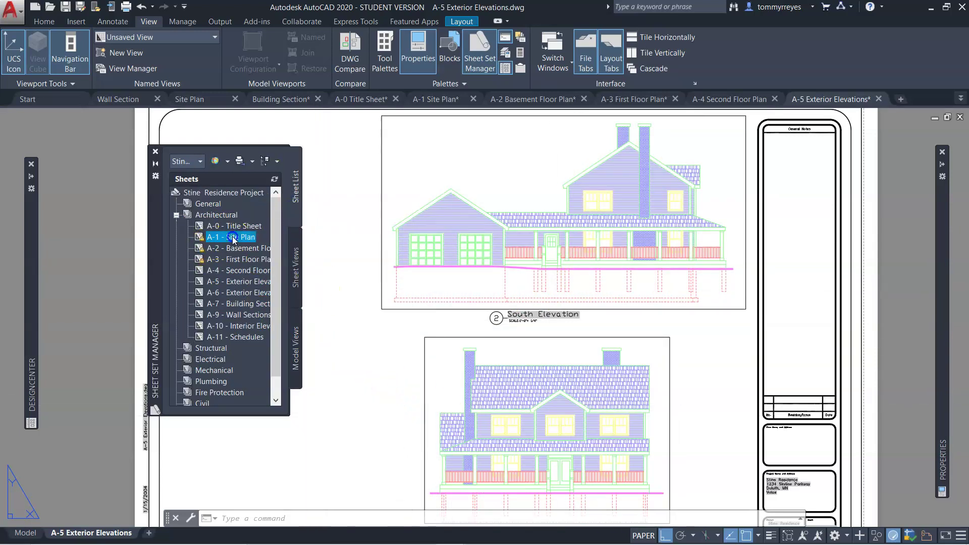
pyautogui.doubleClick(232, 237)
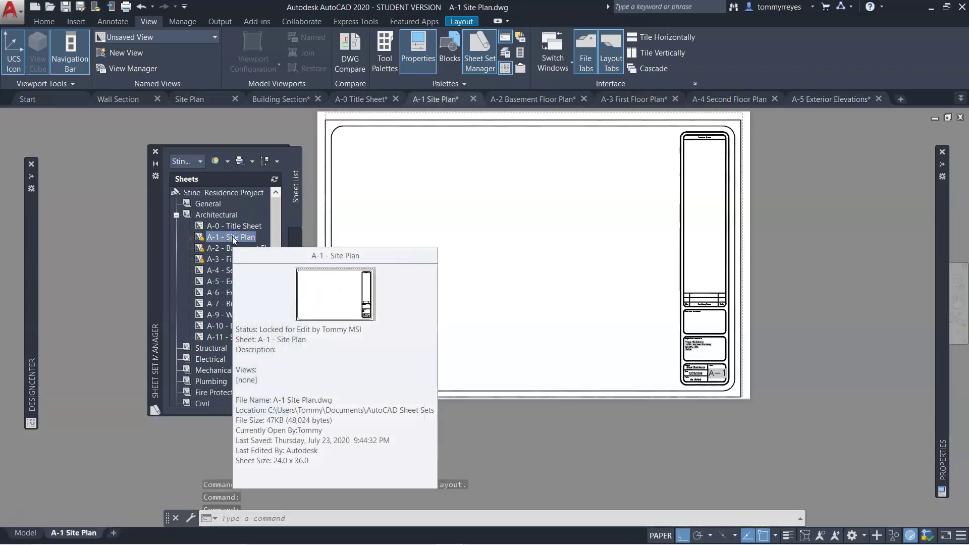
# Bring the Site Plan model view from Site Plan.dwg onto the A-1 sheet for placement
pyautogui.click(298, 290)
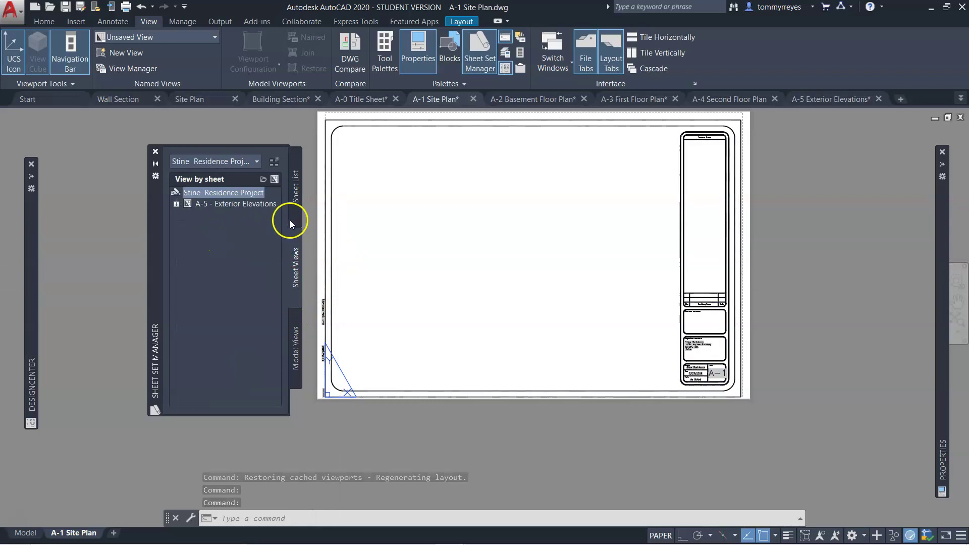
pyautogui.click(298, 335)
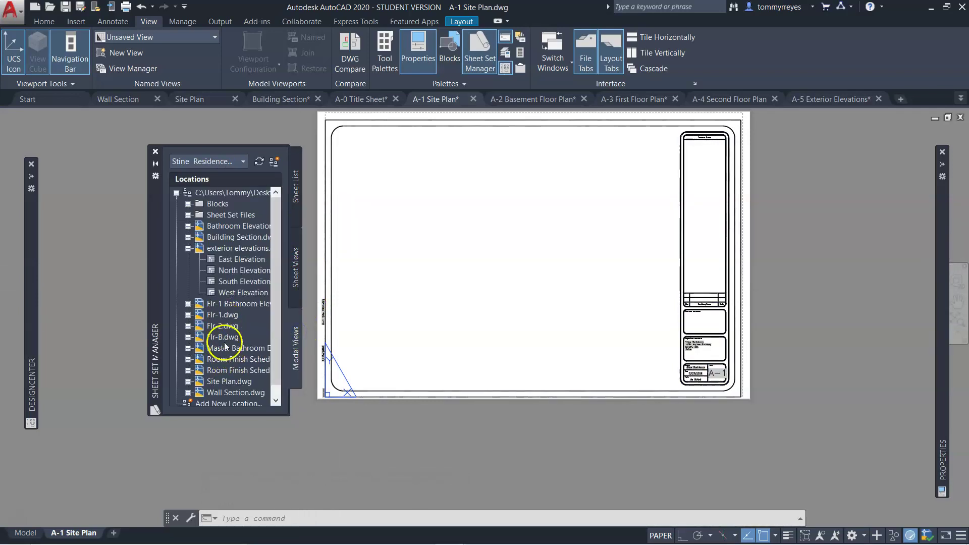
pyautogui.click(188, 249)
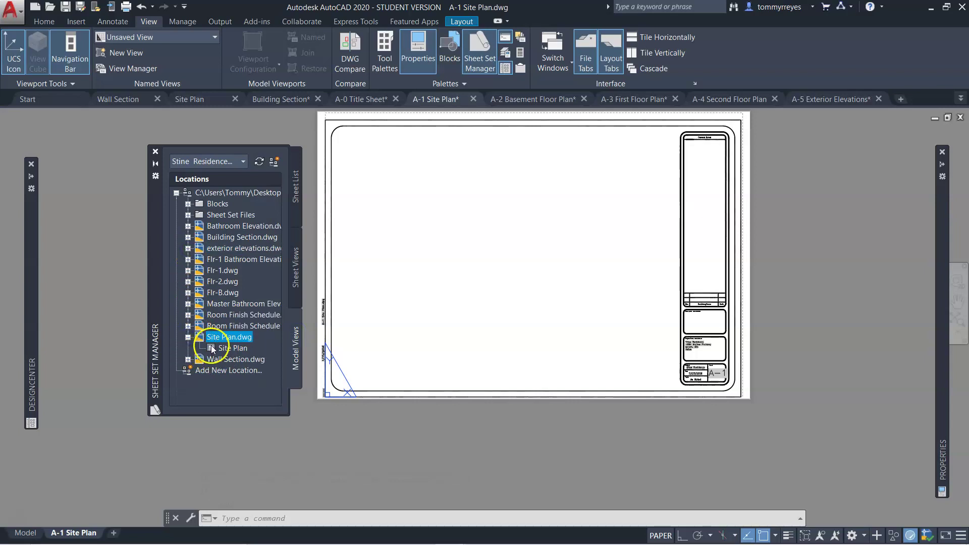
pyautogui.click(211, 348)
pyautogui.moveTo(384, 268); pyautogui.dragTo(427, 280)
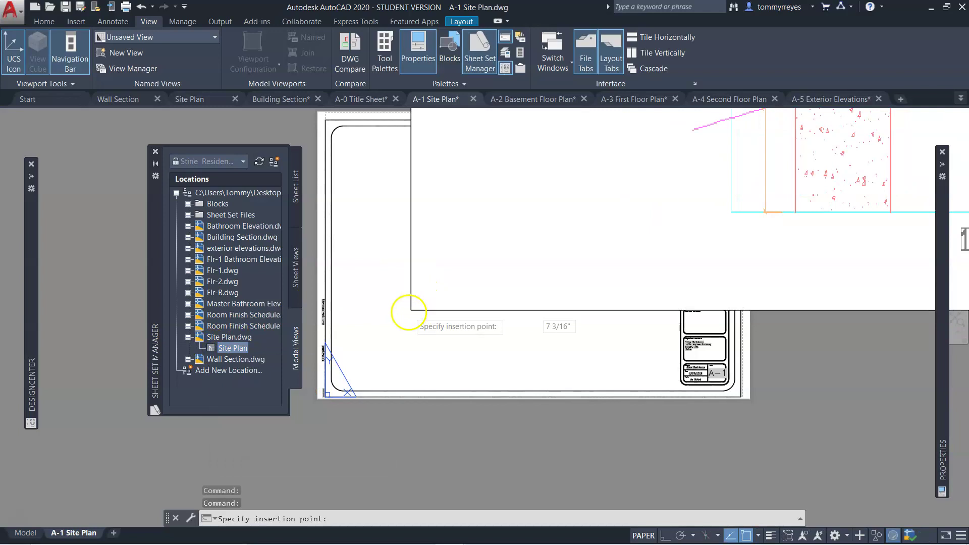
# Try the scales 1/16", 3/32", 1/8" and 3/16" = 1'-0" on the unplaced site plan view
pyautogui.rightClick(376, 349)
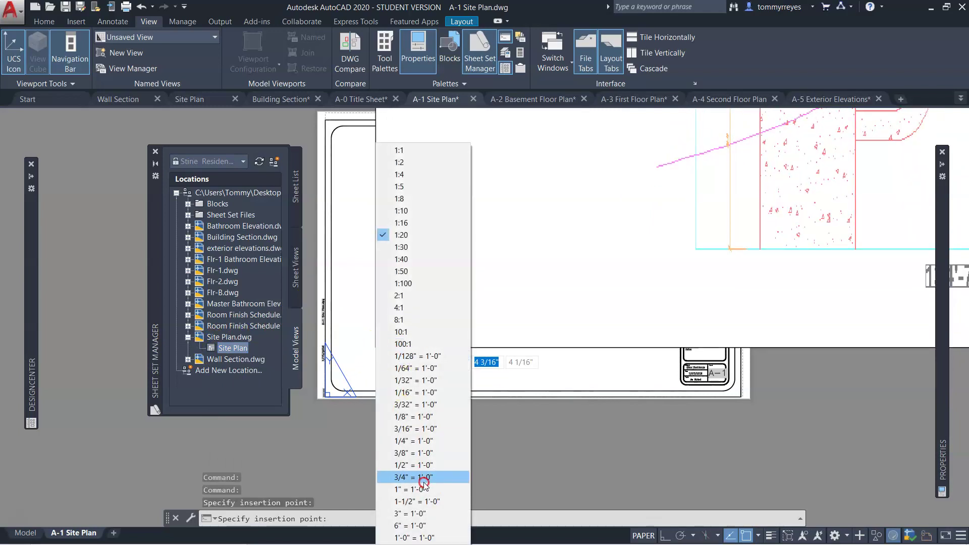
pyautogui.click(444, 393)
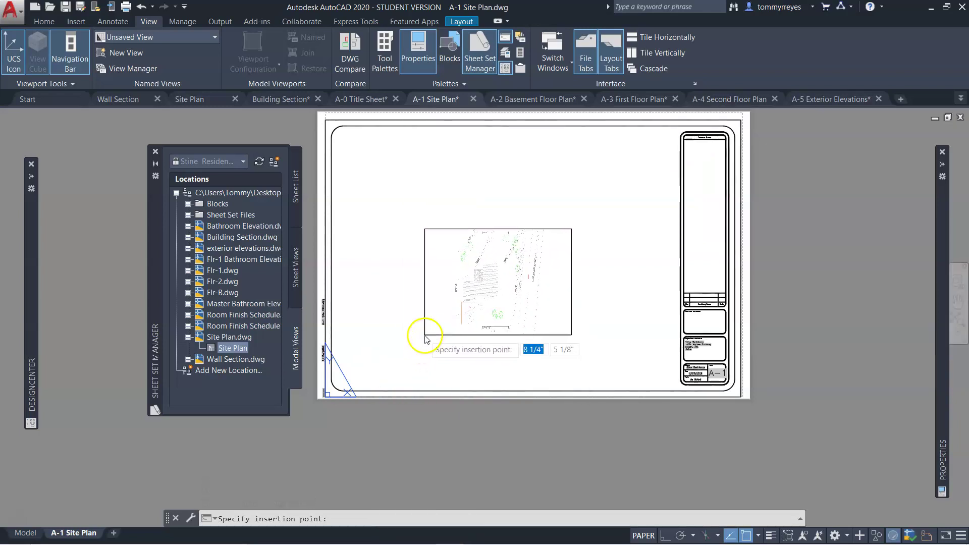
pyautogui.rightClick(422, 320)
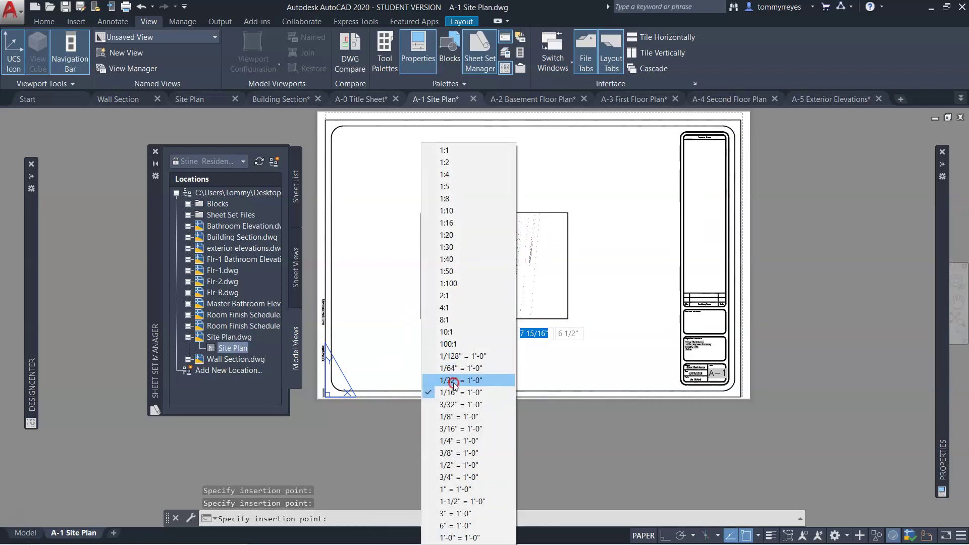
pyautogui.click(458, 404)
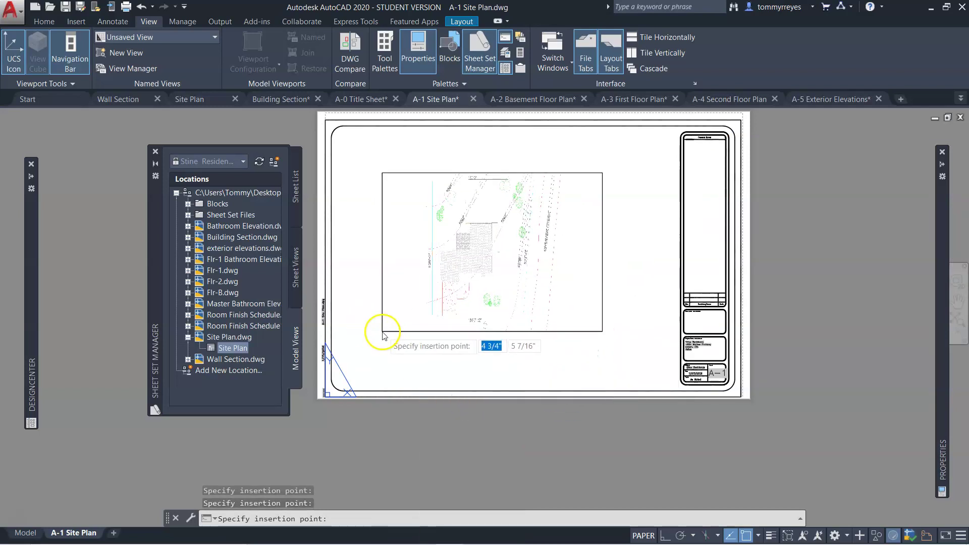
pyautogui.rightClick(383, 333)
pyautogui.click(414, 417)
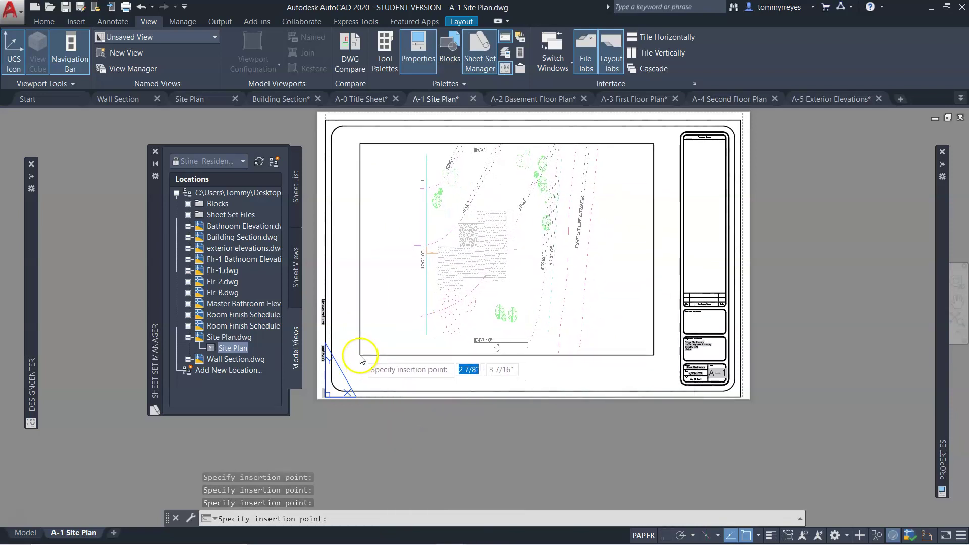
pyautogui.rightClick(361, 360)
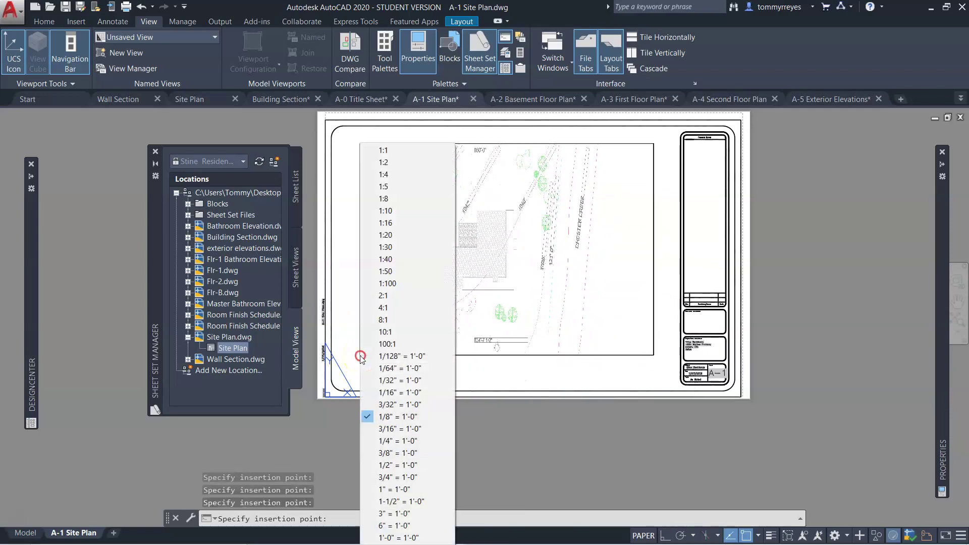
pyautogui.click(372, 431)
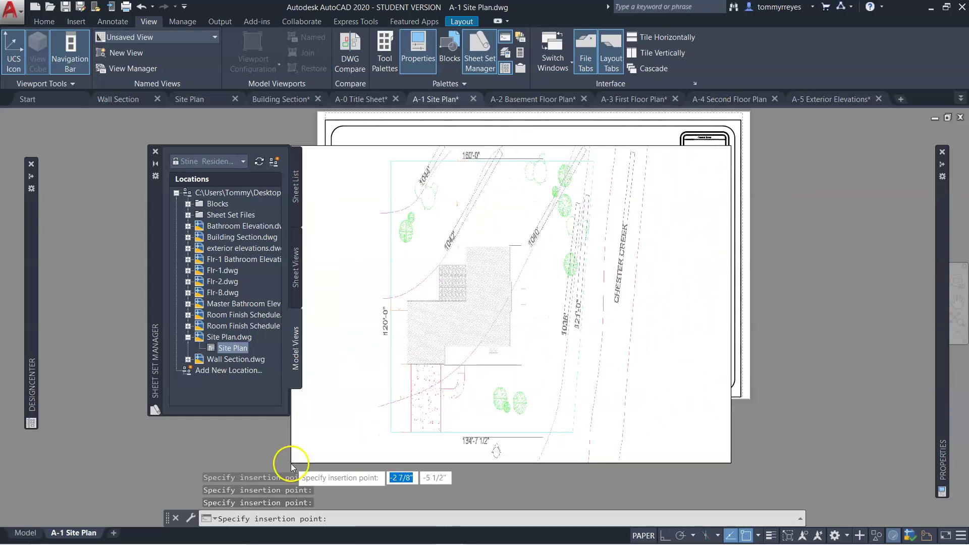
# Set the site plan view's scale to 1/8" = 1'-0" and place it inside the sheet border beside the title block
pyautogui.rightClick(332, 410)
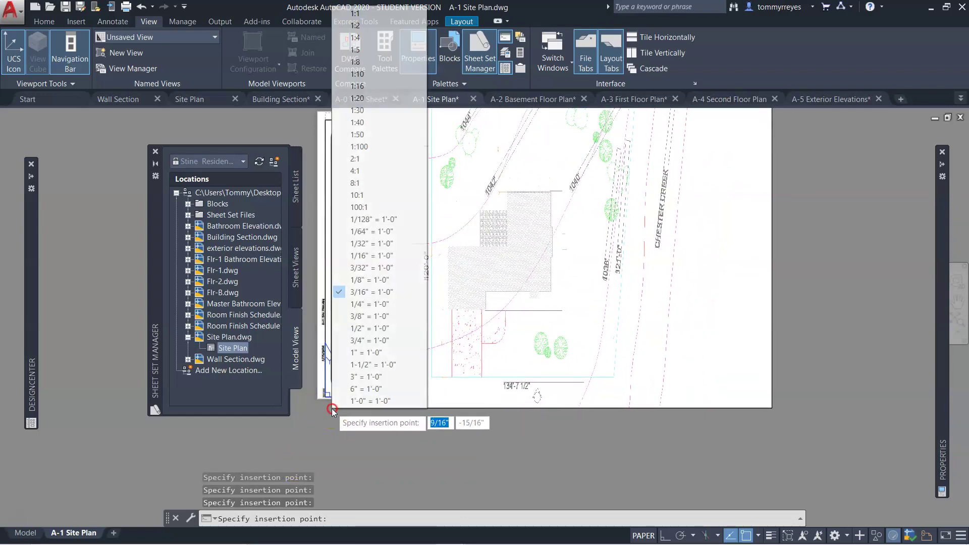
pyautogui.click(346, 284)
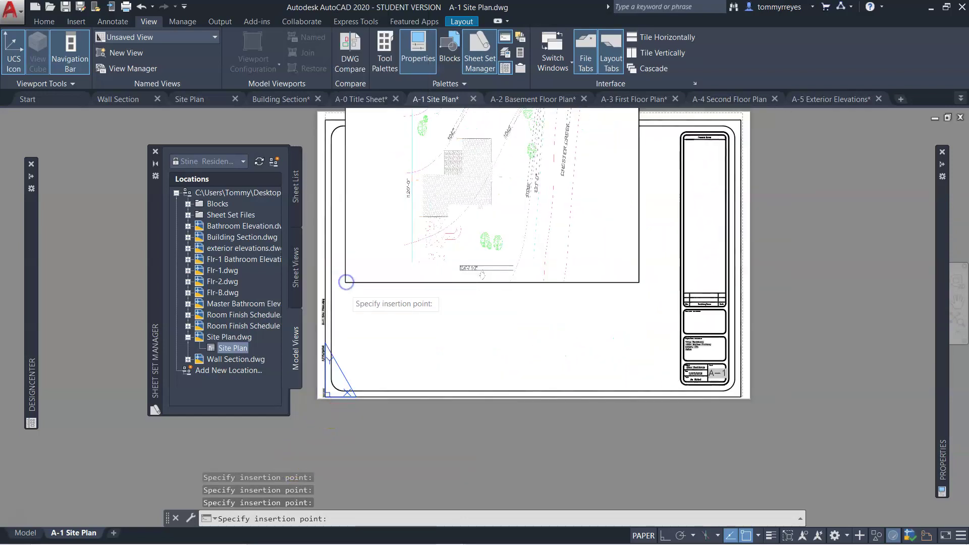
pyautogui.click(361, 358)
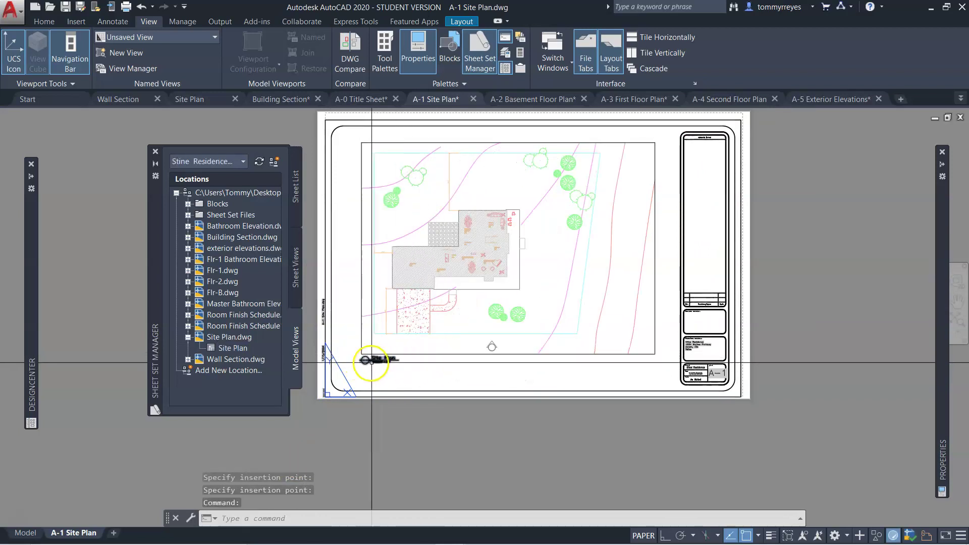
# Set the view number of the Site Plan drawing title to 1
pyautogui.scroll(2, 371, 362)
pyautogui.scroll(6, 531, 340)
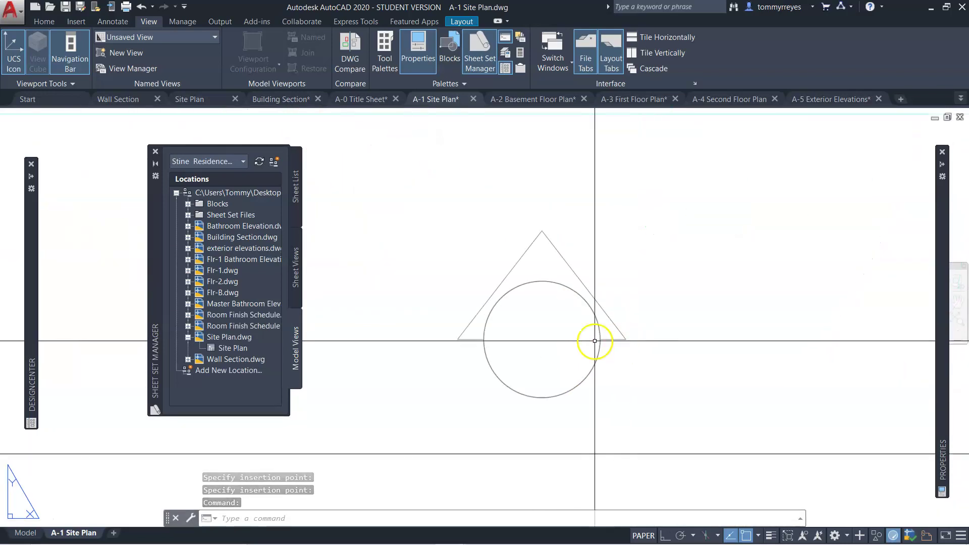
pyautogui.scroll(-8, 571, 348)
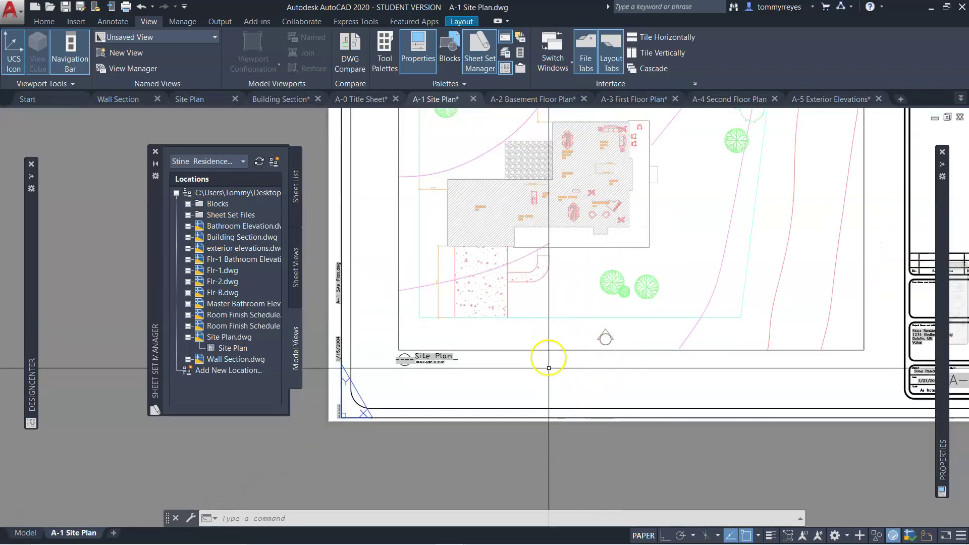
pyautogui.scroll(6, 485, 374)
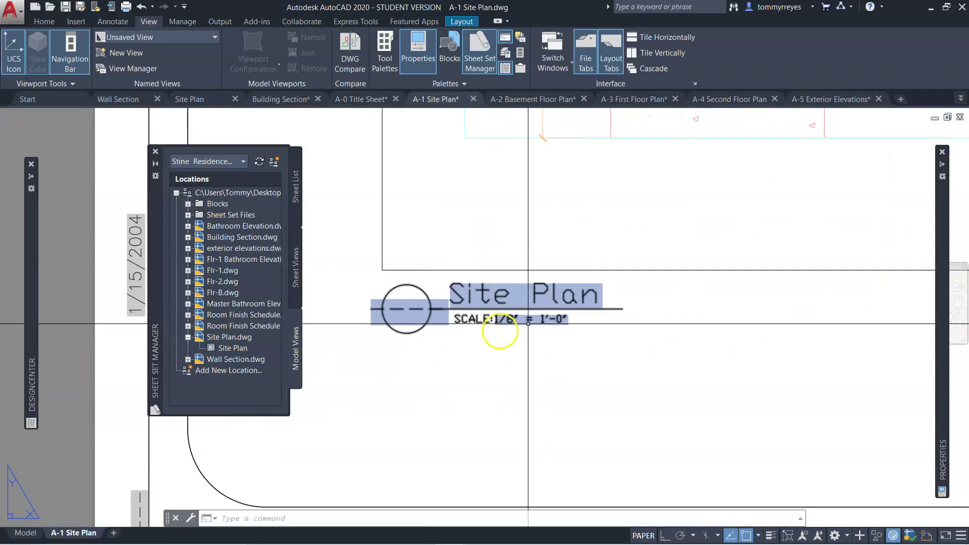
pyautogui.doubleClick(413, 313)
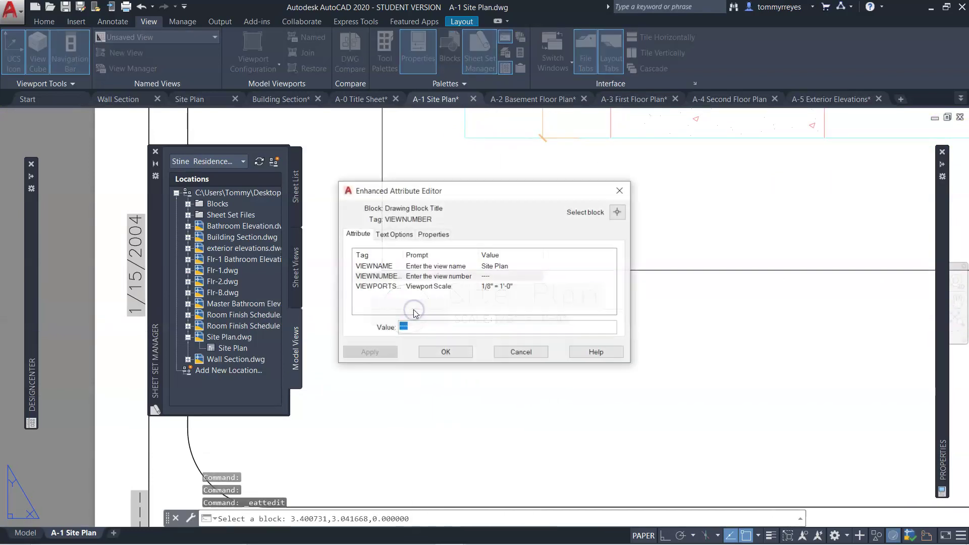
pyautogui.click(452, 353)
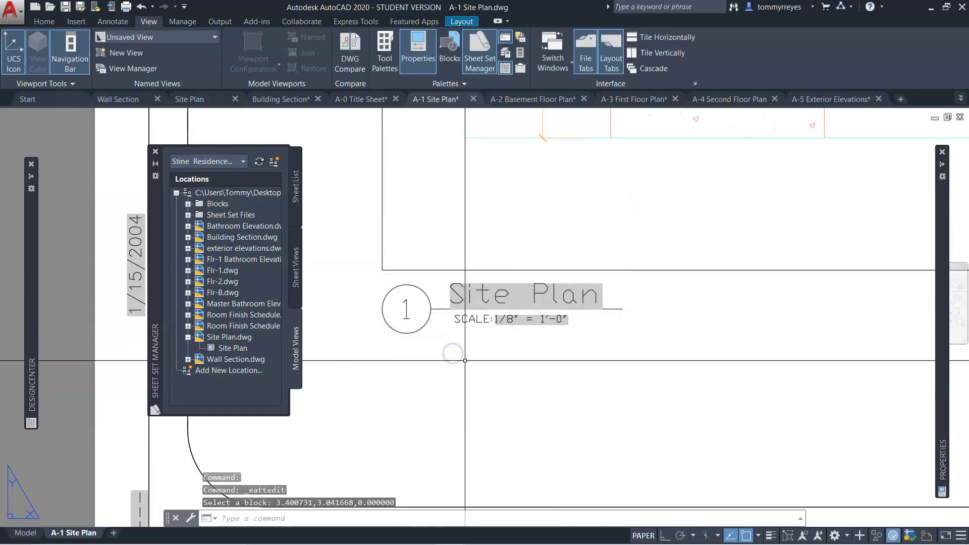
# Move the Site Plan title horizontally with ortho on, about 10 7/16" from its circle's right quadrant, to sit beneath the viewport's circle-and-triangle symbol
pyautogui.click(568, 361)
pyautogui.click(391, 299)
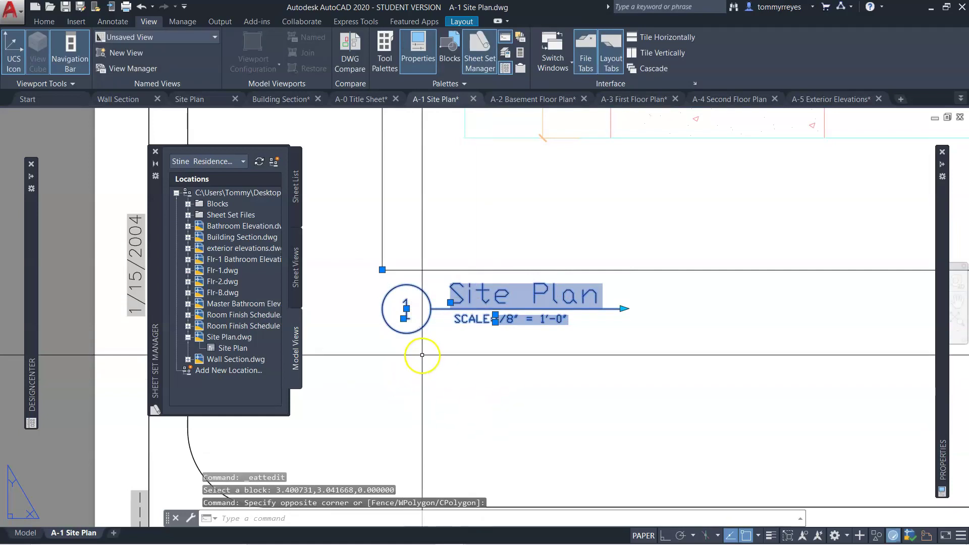
pyautogui.write('m')
pyautogui.press('Return')
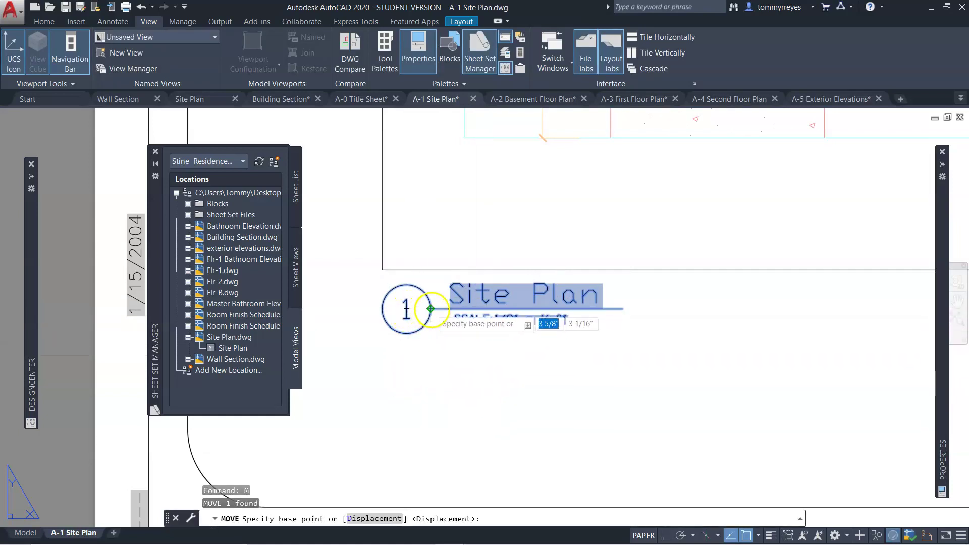
pyautogui.click(431, 308)
pyautogui.scroll(-2, 424, 310)
pyautogui.scroll(-3, 447, 392)
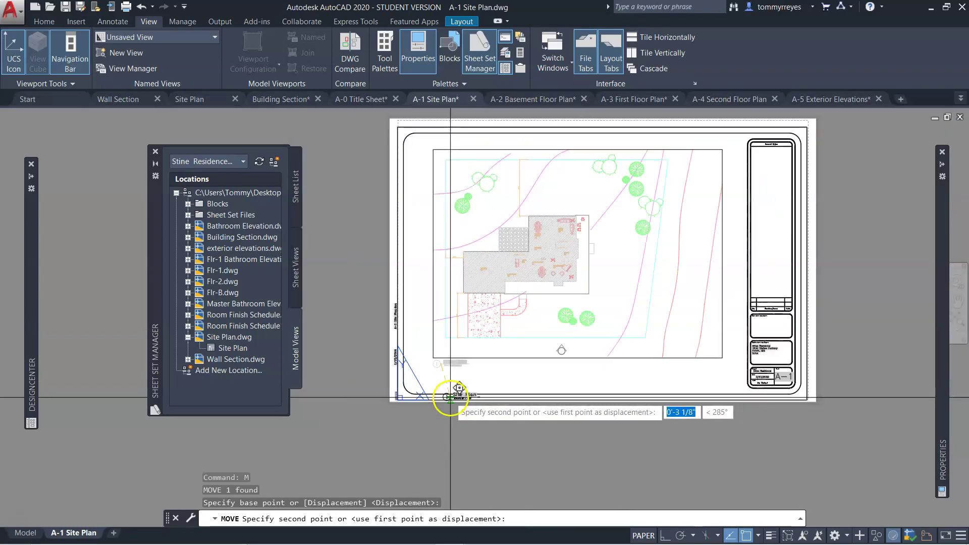
pyautogui.scroll(5, 570, 371)
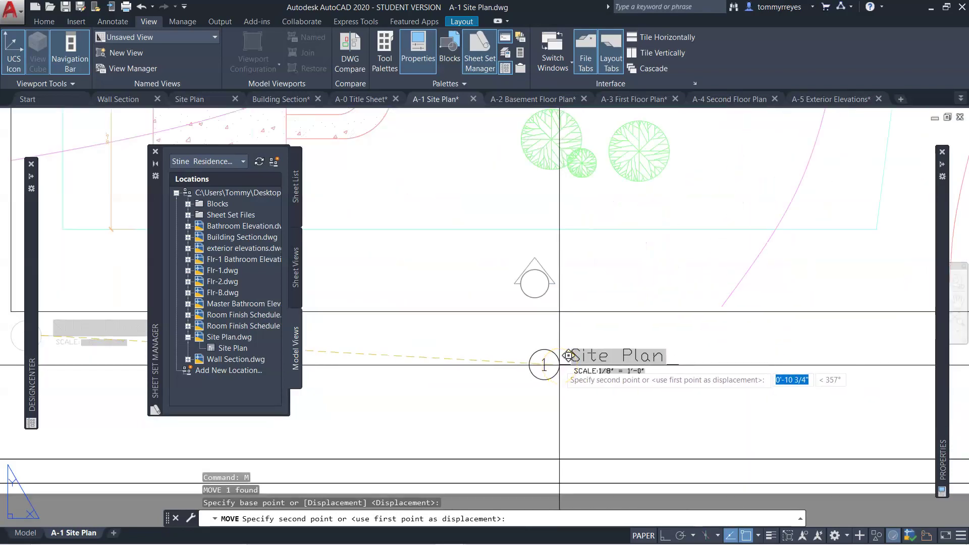
pyautogui.press('F8')
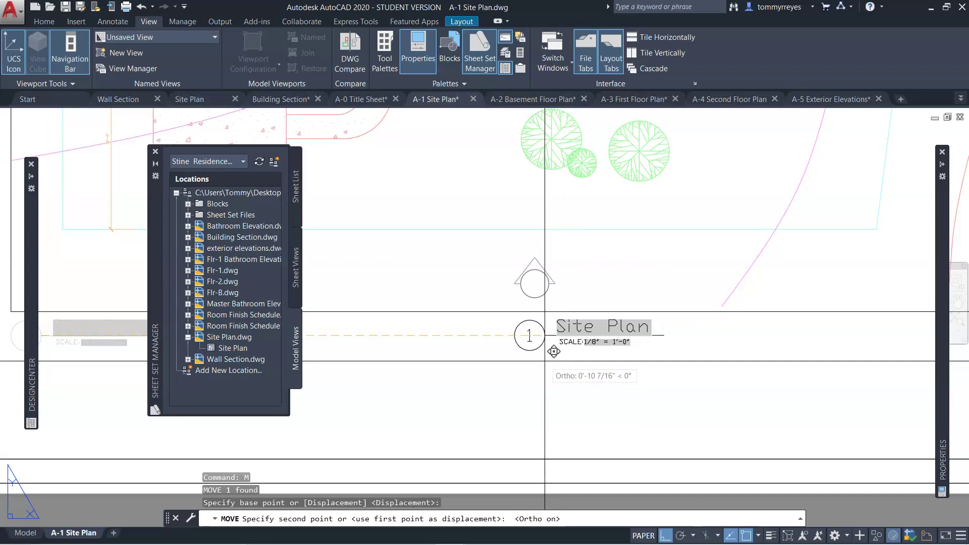
pyautogui.press('Escape')
# Examine the A-1 sheet's title block, and open sheet A-5 - Exterior Elevations to look over its layout and title block
pyautogui.scroll(-5, 588, 371)
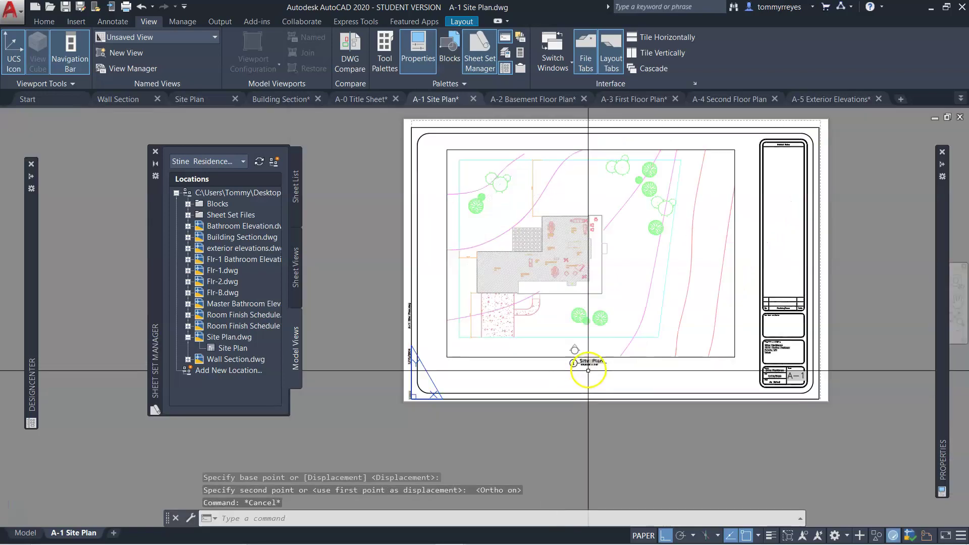
pyautogui.scroll(4, 796, 376)
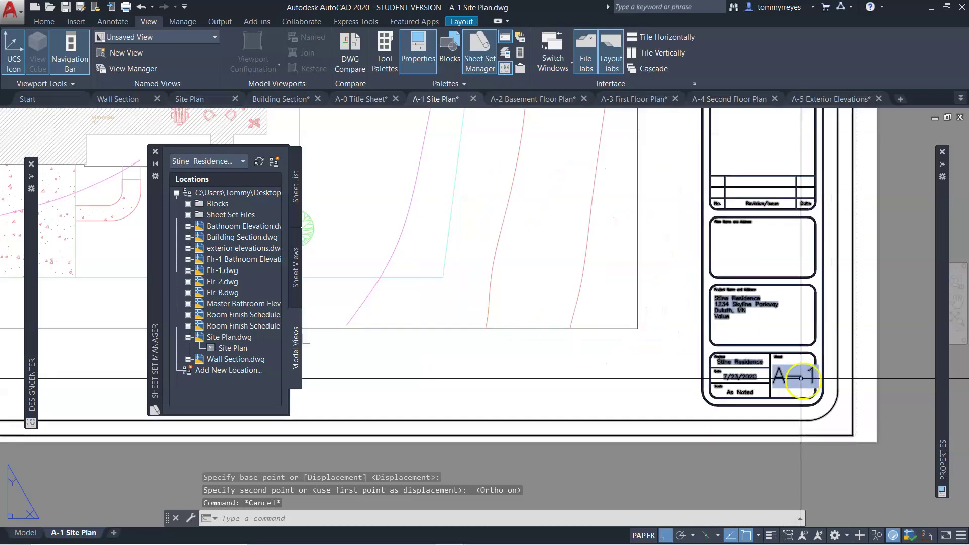
pyautogui.scroll(4, 802, 378)
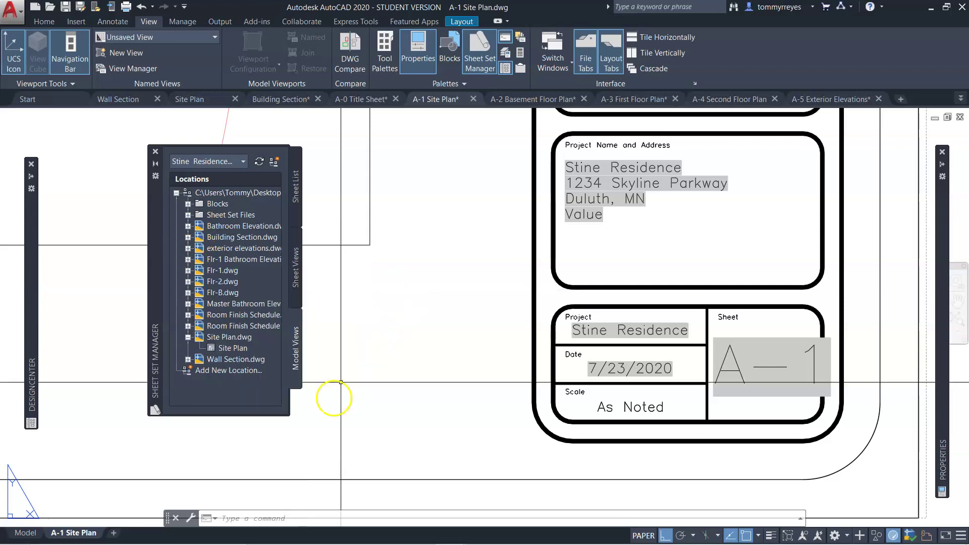
pyautogui.click(295, 204)
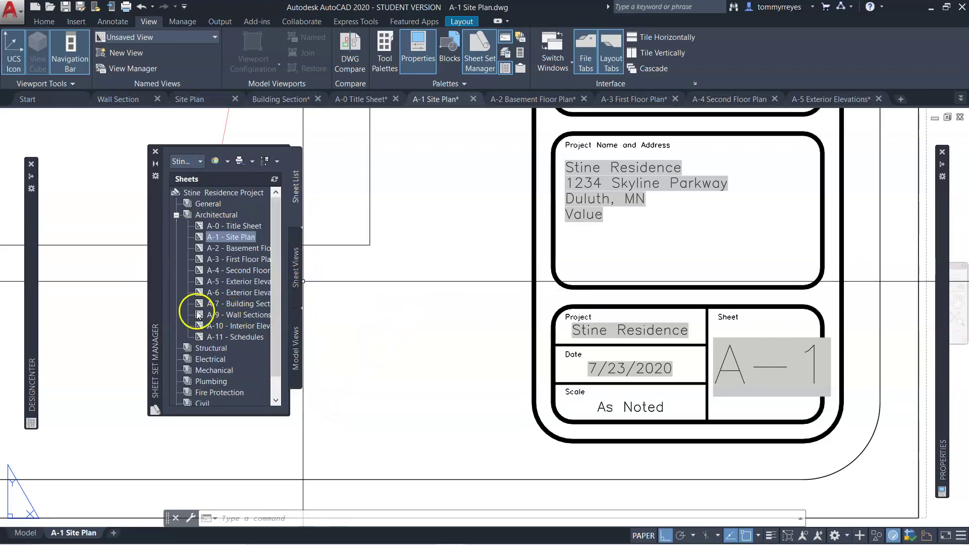
pyautogui.doubleClick(200, 282)
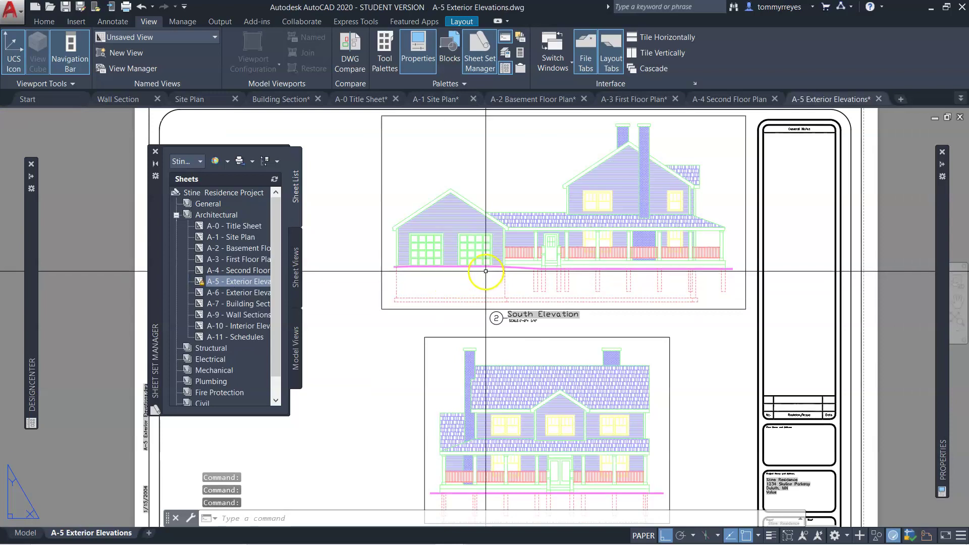
pyautogui.scroll(-2, 480, 270)
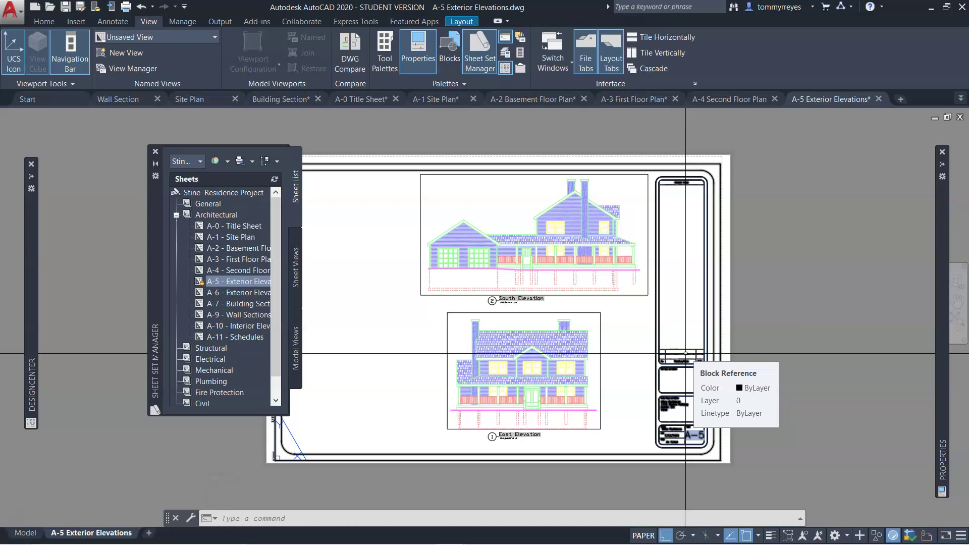
pyautogui.click(683, 318)
pyautogui.click(317, 359)
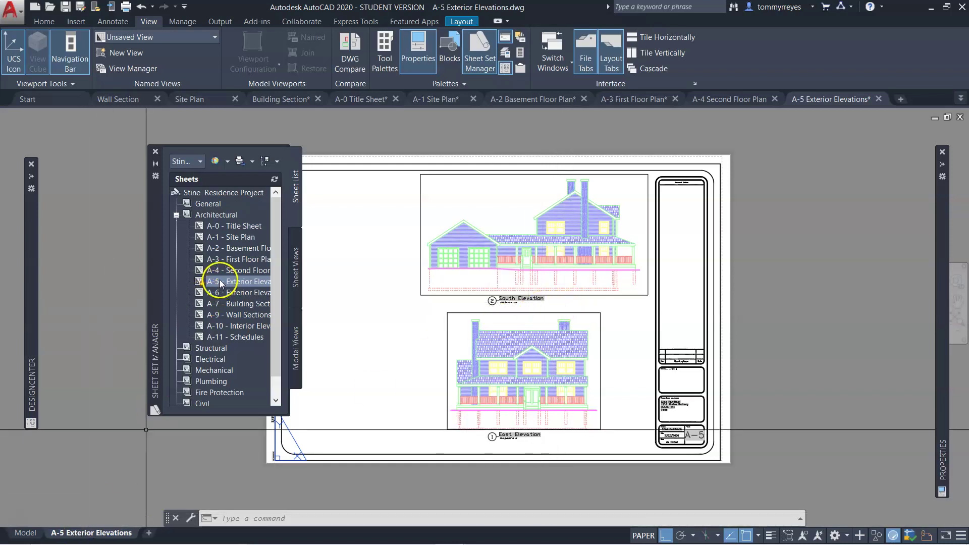
# Open sheet A-3 - First Floor Plan and place the First Floor Plan model view from Flr-1.dwg inside the border at 1/4" = 1'-0"
pyautogui.doubleClick(200, 259)
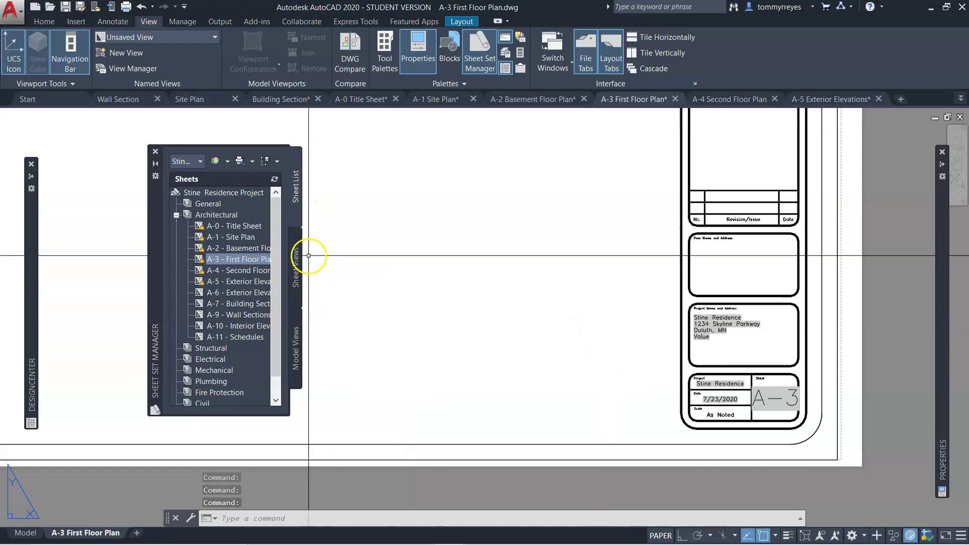
pyautogui.click(296, 351)
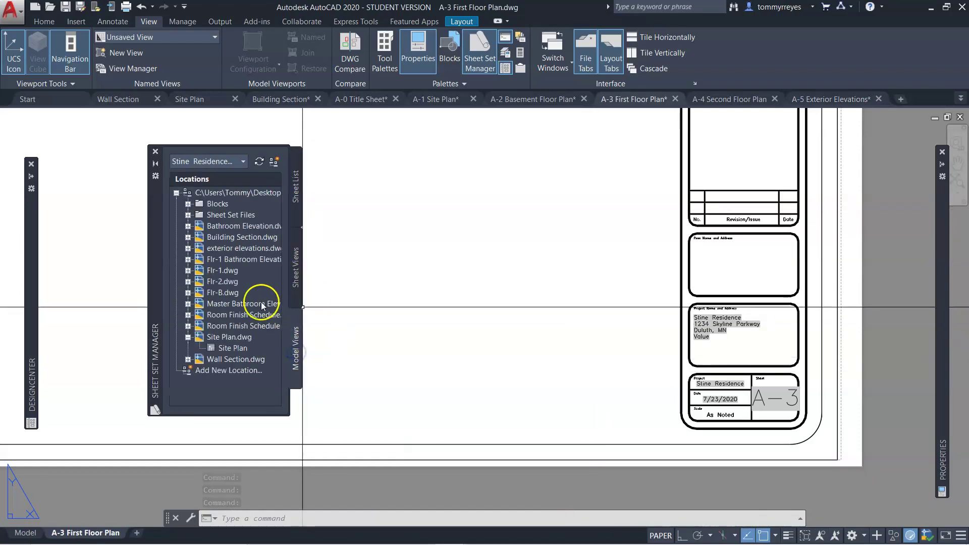
pyautogui.click(187, 272)
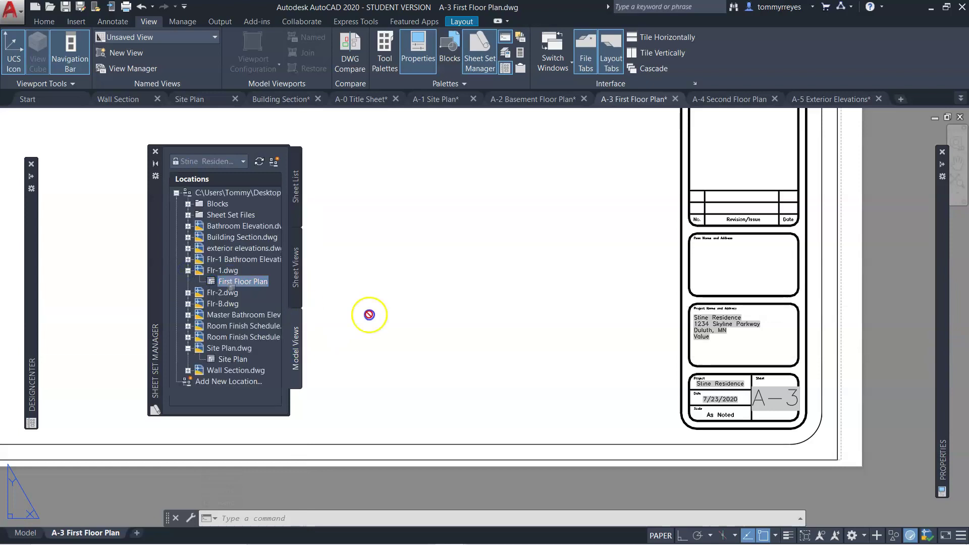
pyautogui.scroll(-5, 493, 343)
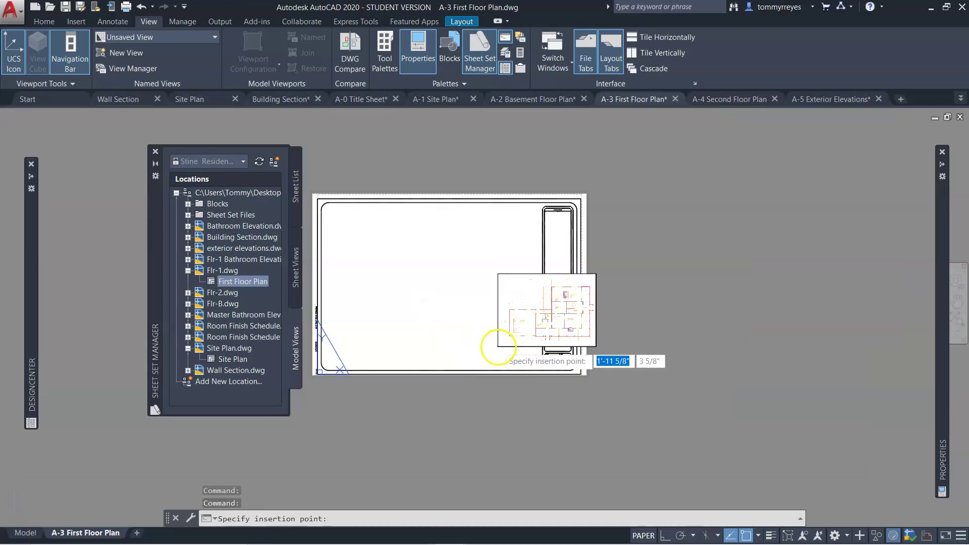
pyautogui.rightClick(402, 339)
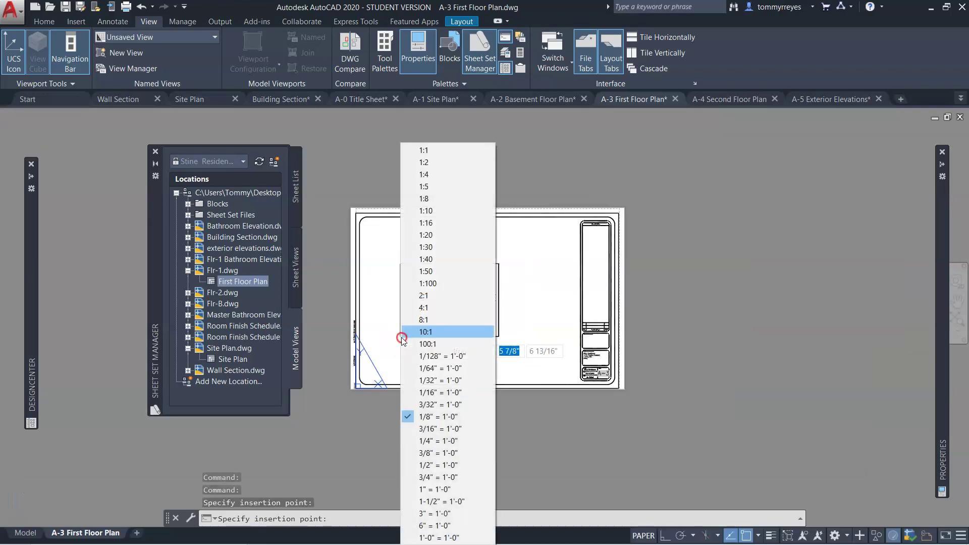
pyautogui.click(412, 443)
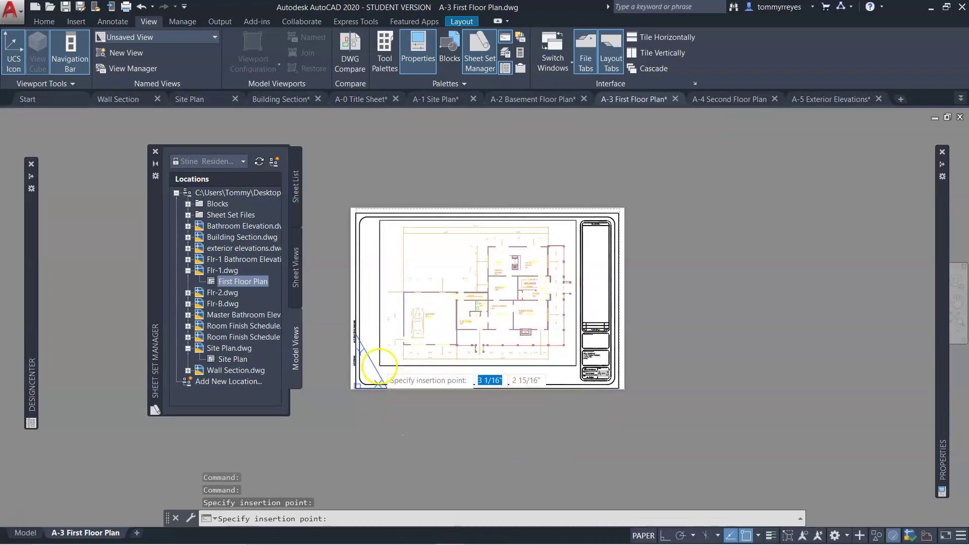
pyautogui.click(375, 370)
# Set the view number of the First Floor Plan drawing title to 1
pyautogui.scroll(5, 376, 376)
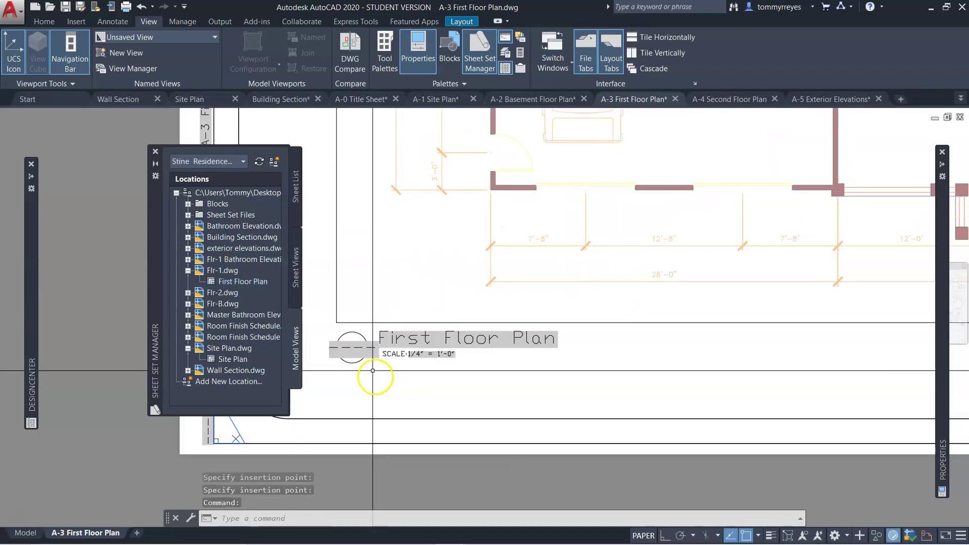
pyautogui.doubleClick(353, 349)
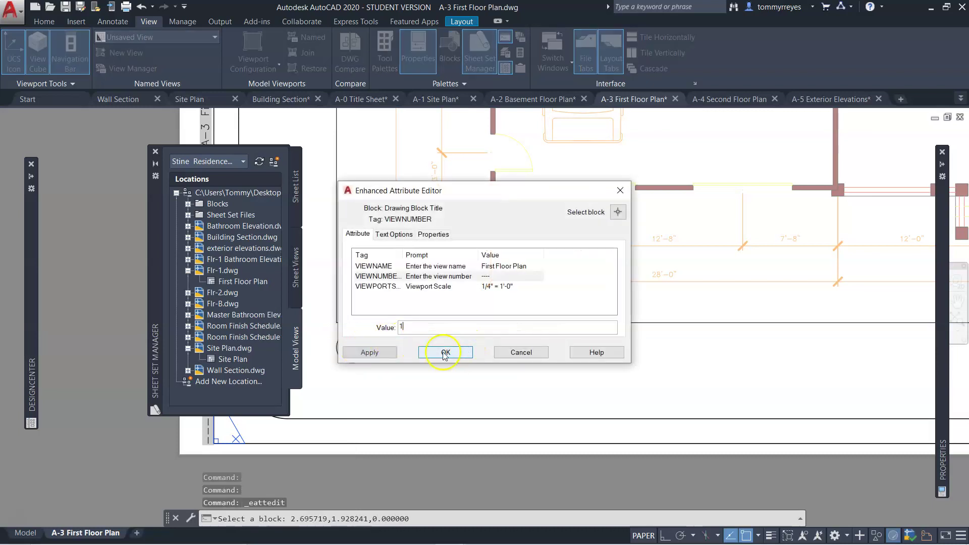
pyautogui.write('1')
pyautogui.click(446, 354)
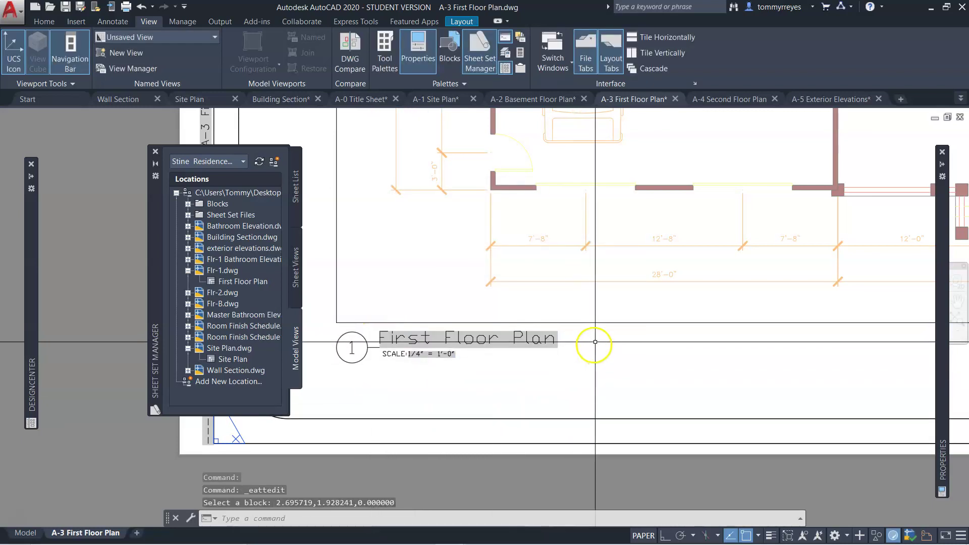
# Move the First Floor Plan title horizontally with ortho on so it sits beneath the middle of the viewport
pyautogui.click(596, 342)
pyautogui.click(339, 380)
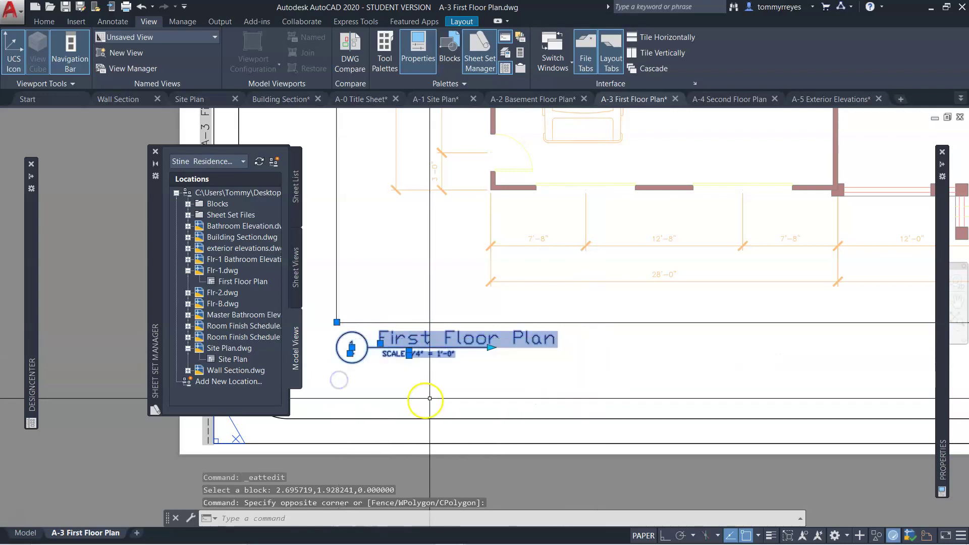
pyautogui.write('m')
pyautogui.press('Return')
pyautogui.click(386, 392)
pyautogui.scroll(-2, 376, 392)
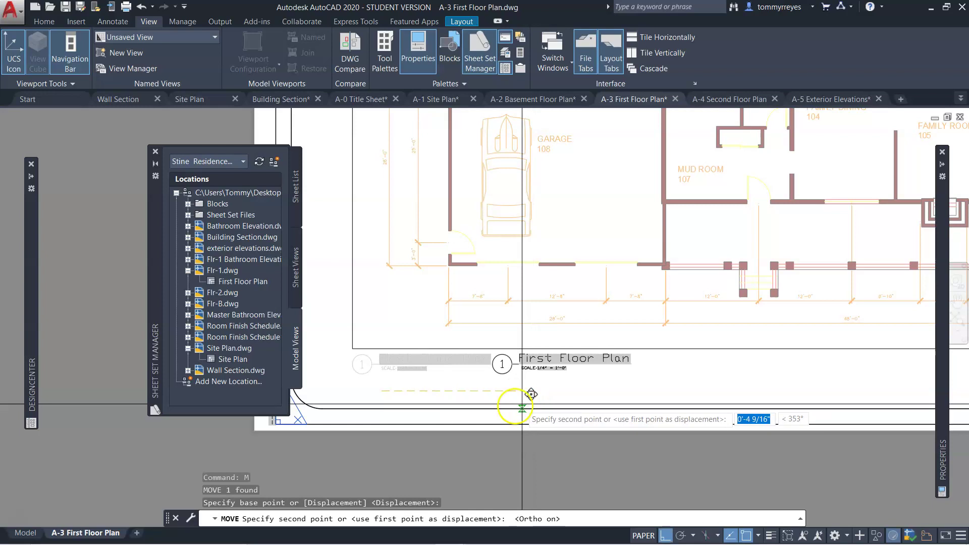
pyautogui.scroll(-3, 505, 399)
pyautogui.press('F8')
pyautogui.scroll(5, 561, 403)
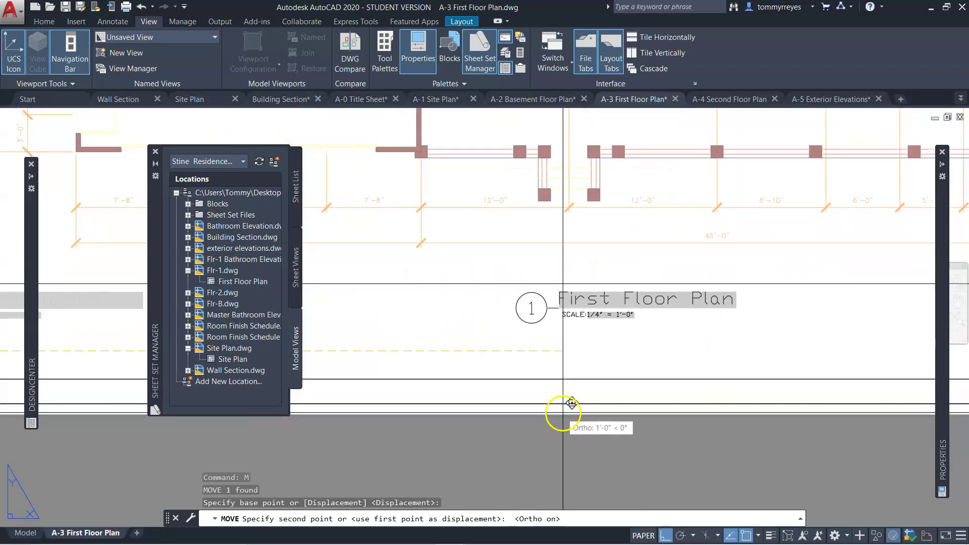
pyautogui.click(630, 396)
pyautogui.scroll(-5, 602, 444)
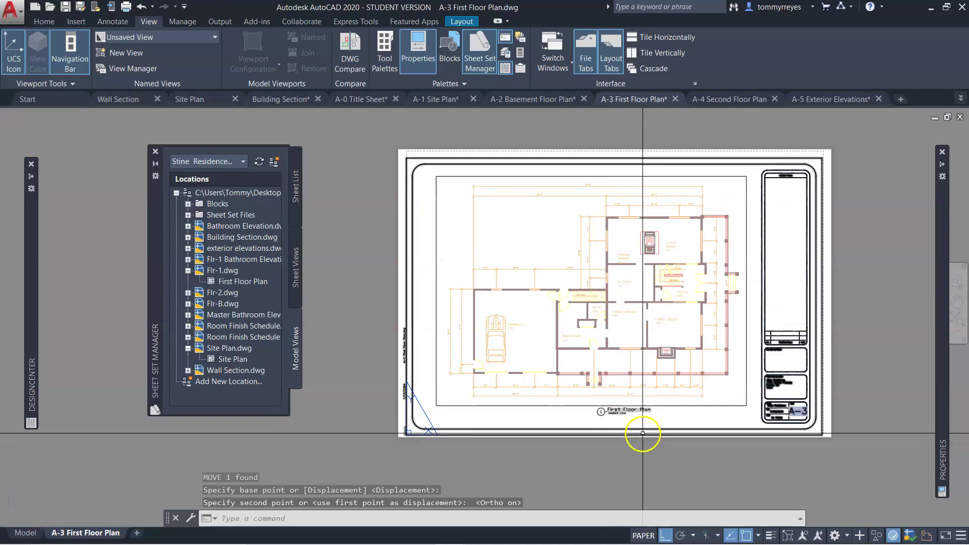
pyautogui.press('Escape')
# Stretch the First Floor Plan viewport's lower-right corner slightly outward toward the title block
pyautogui.scroll(5, 668, 389)
pyautogui.scroll(-5, 628, 396)
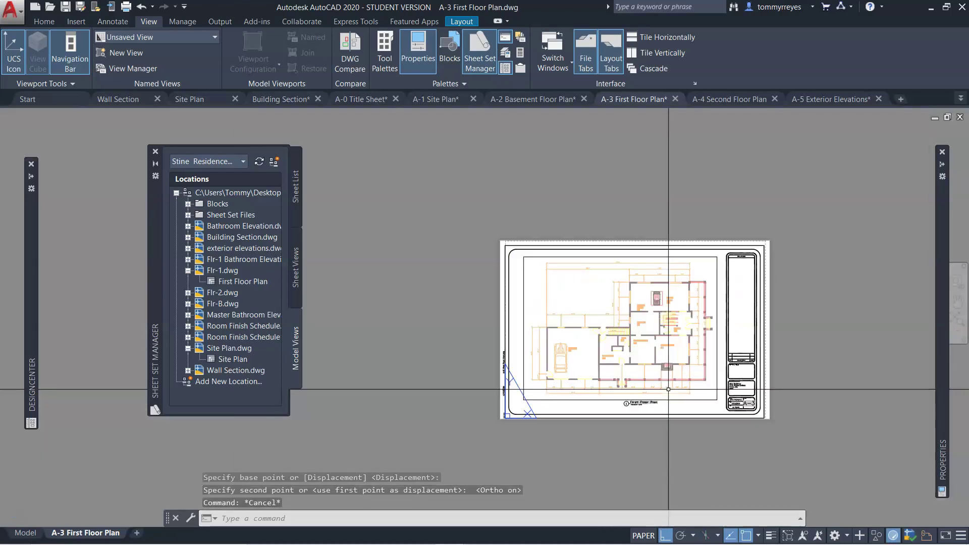
pyautogui.scroll(2, 628, 397)
pyautogui.scroll(4, 626, 404)
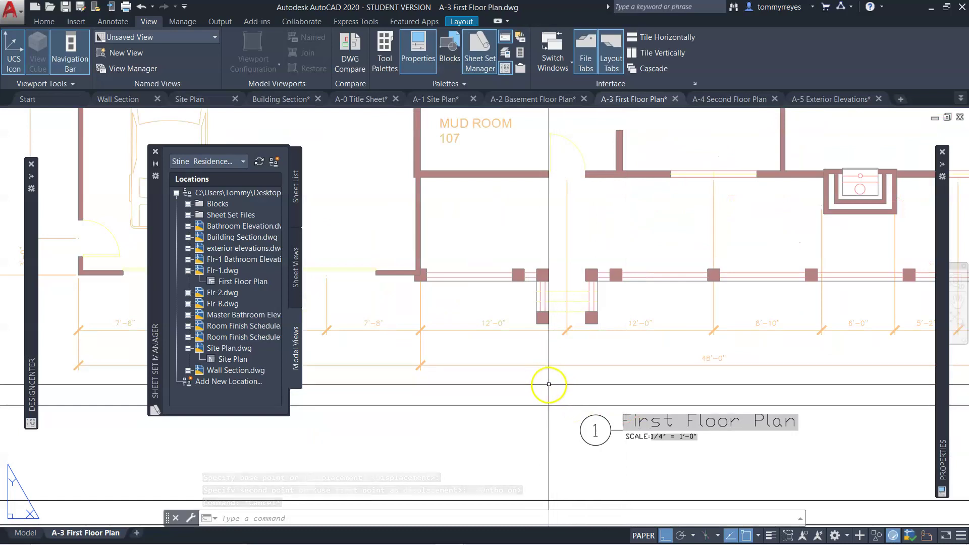
pyautogui.scroll(-5, 554, 389)
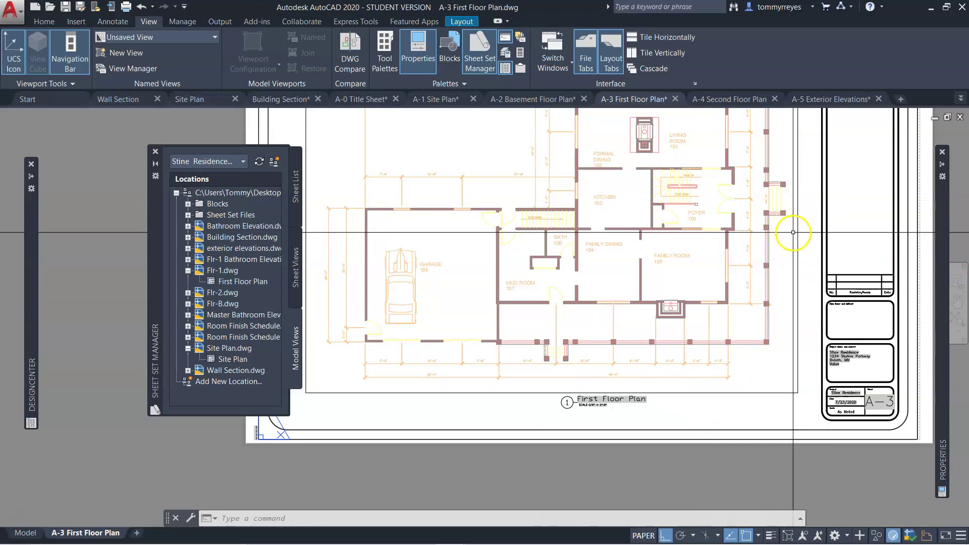
pyautogui.click(807, 246)
pyautogui.click(794, 328)
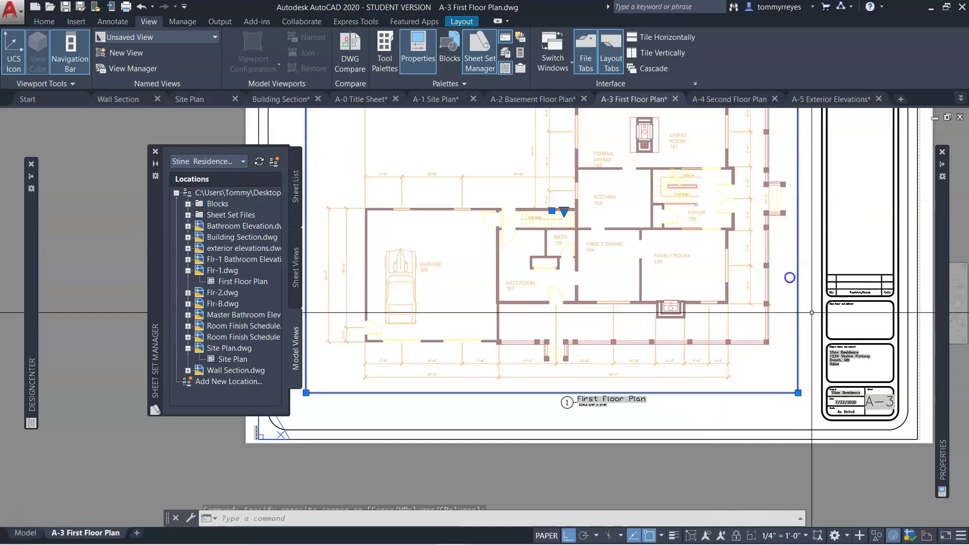
pyautogui.click(799, 393)
pyautogui.click(808, 393)
pyautogui.scroll(-2, 807, 392)
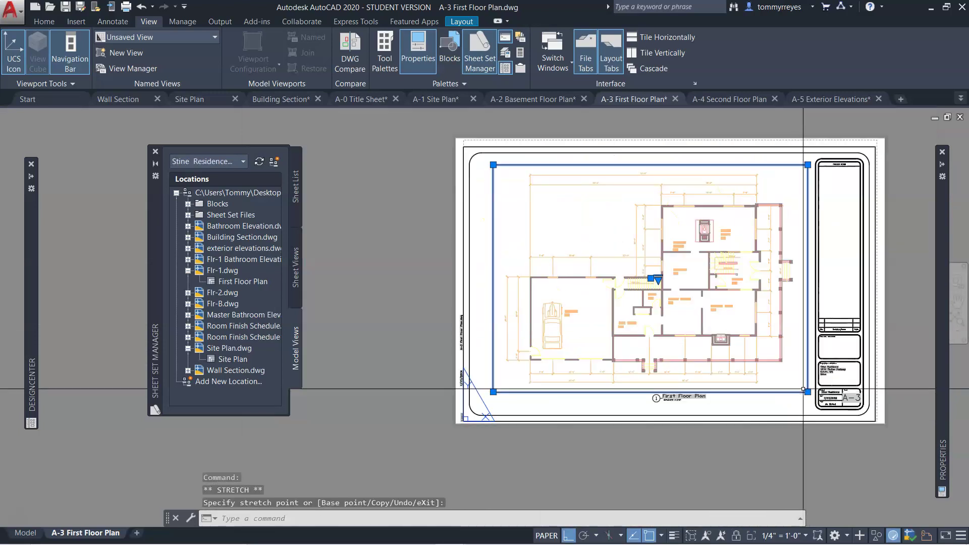
# Stretch the First Floor Plan viewport's upper-left corner outward toward the sheet border and its upper-right corner slightly upward
pyautogui.click(493, 165)
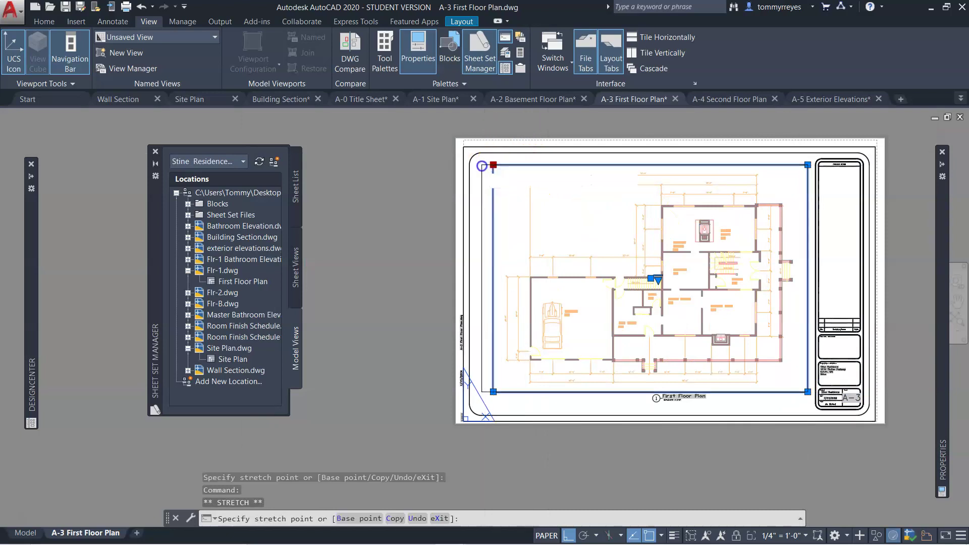
pyautogui.click(482, 164)
pyautogui.click(808, 164)
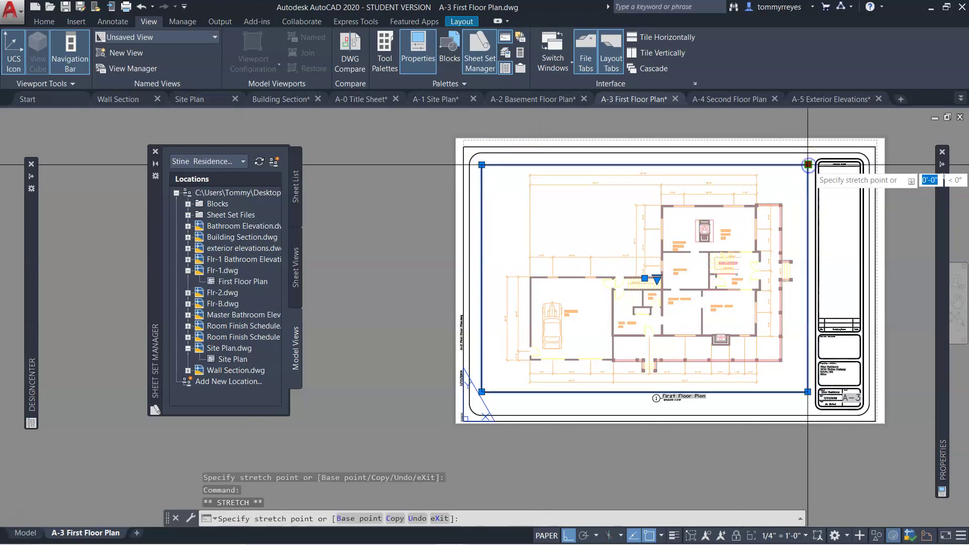
pyautogui.scroll(6, 808, 162)
pyautogui.click(807, 137)
pyautogui.scroll(-5, 806, 137)
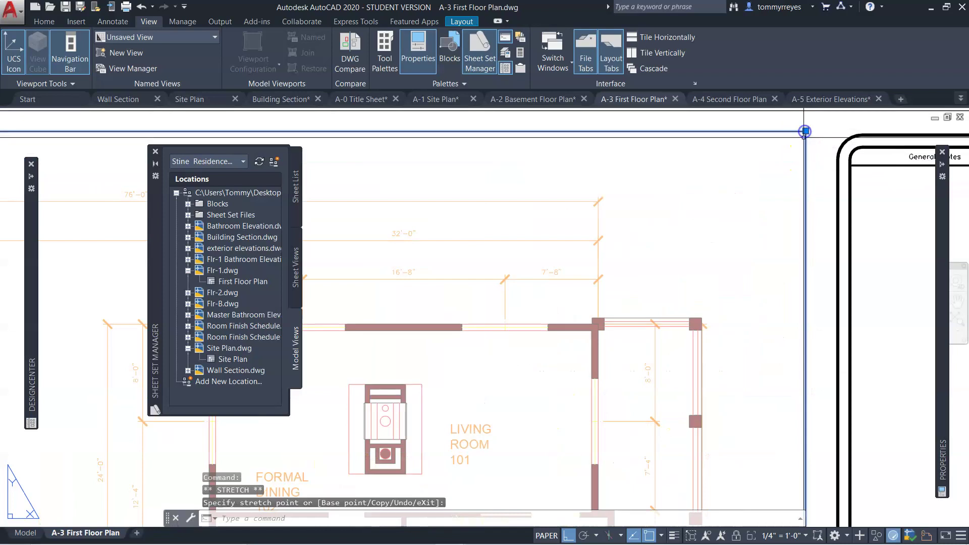
pyautogui.press('Escape')
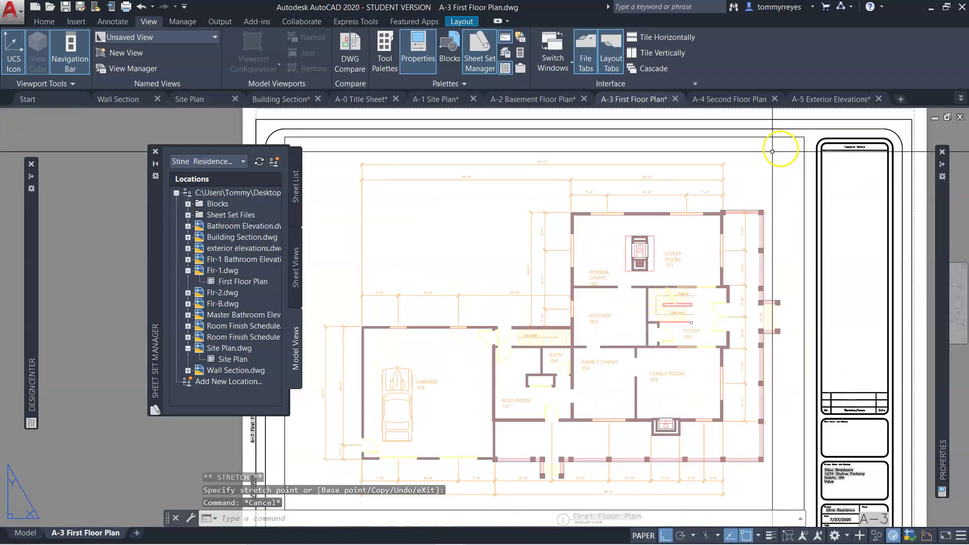
pyautogui.scroll(-5, 688, 162)
pyautogui.scroll(6, 655, 232)
pyautogui.scroll(-4, 586, 334)
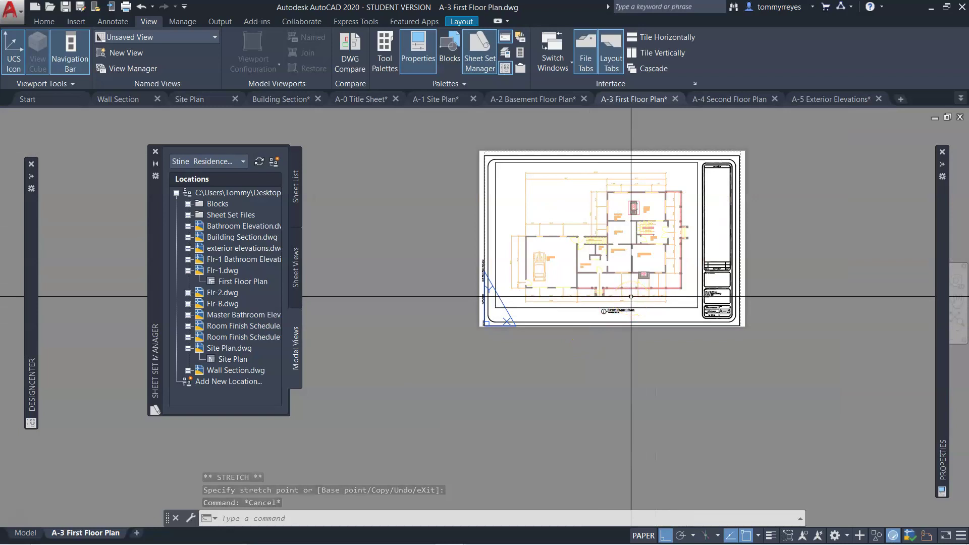
pyautogui.scroll(4, 632, 283)
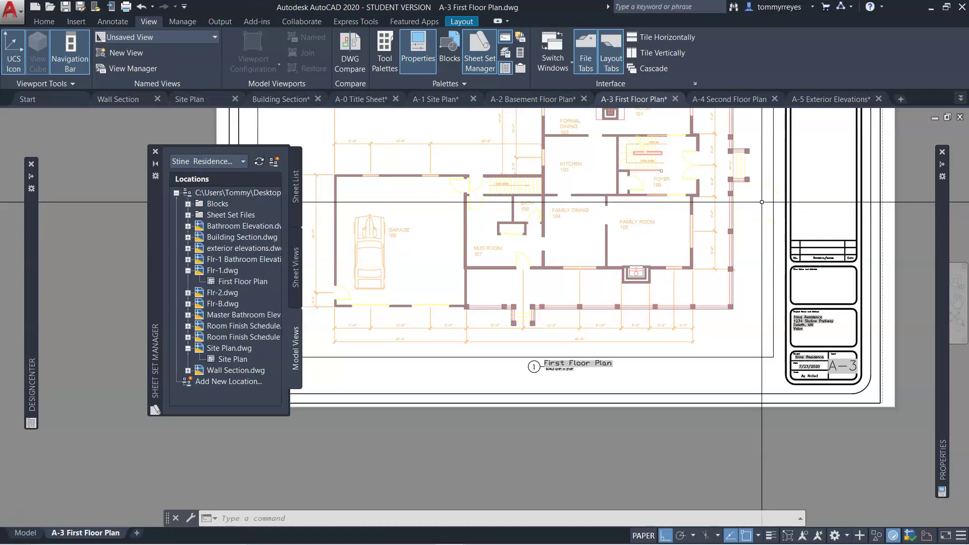
pyautogui.click(523, 180)
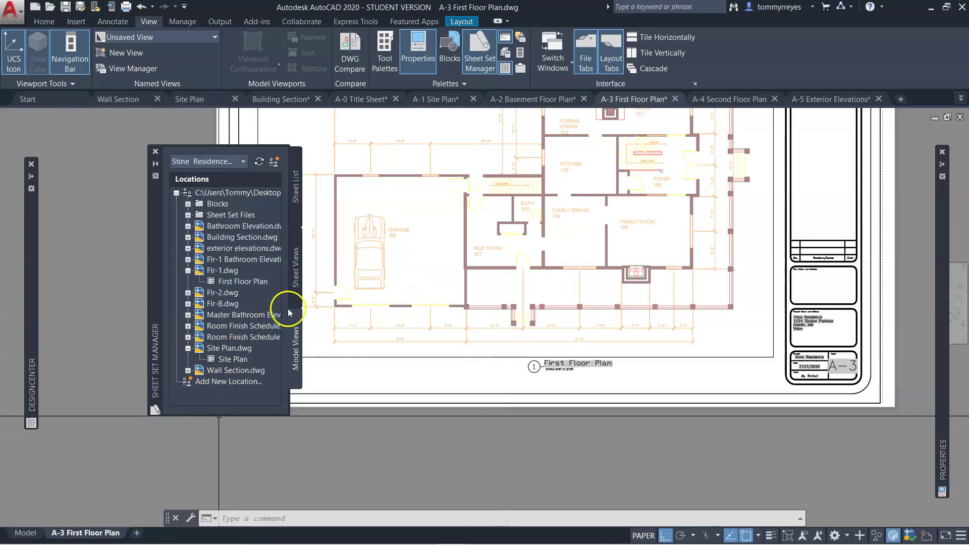
# Open sheet A-5 - Exterior Elevations from the sheet list and look over the South and East Elevation views and titles
pyautogui.click(296, 180)
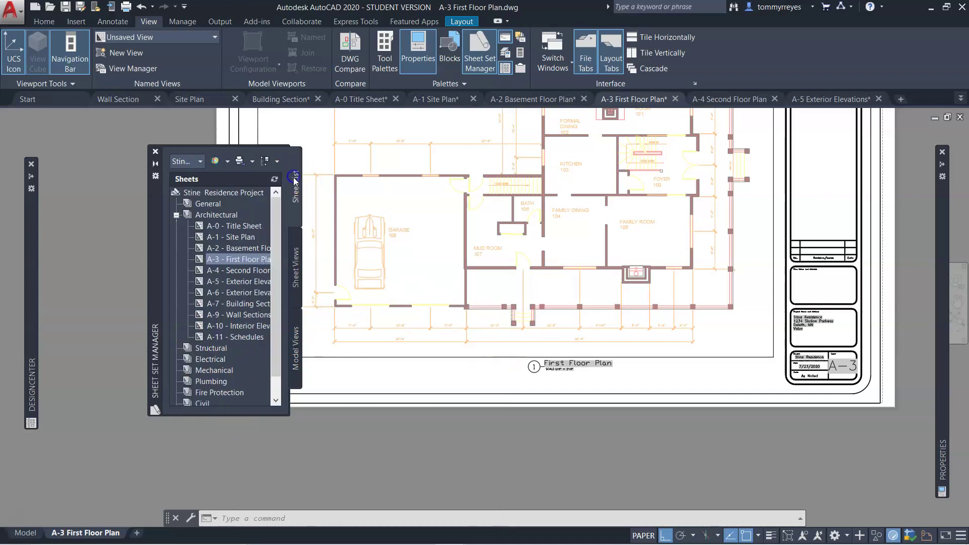
pyautogui.doubleClick(198, 282)
pyautogui.scroll(2, 485, 415)
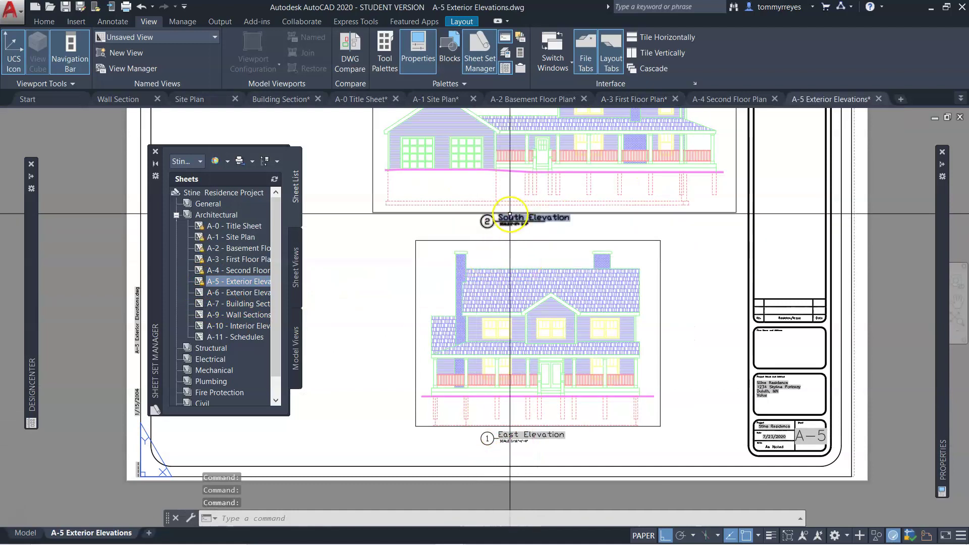
pyautogui.moveTo(510, 214)
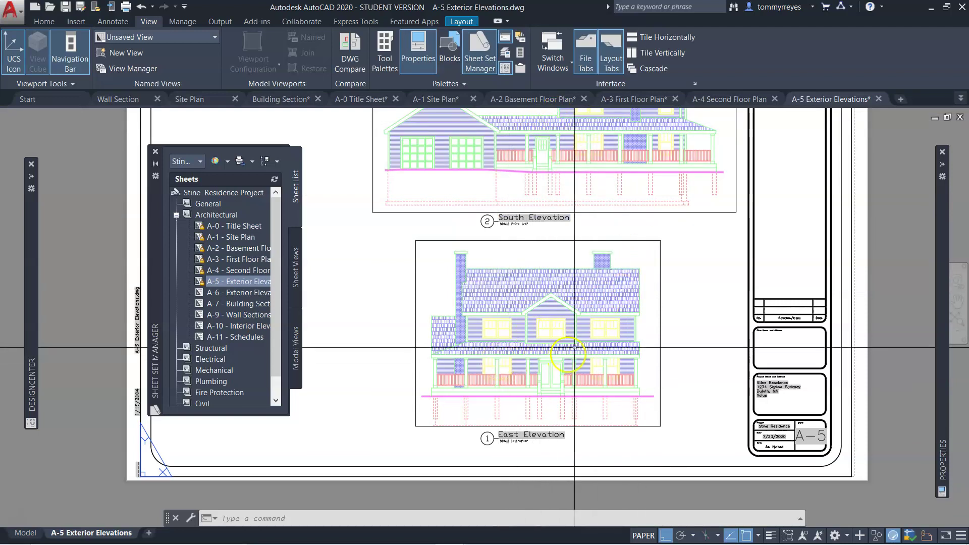
pyautogui.scroll(-4, 606, 333)
pyautogui.scroll(6, 560, 299)
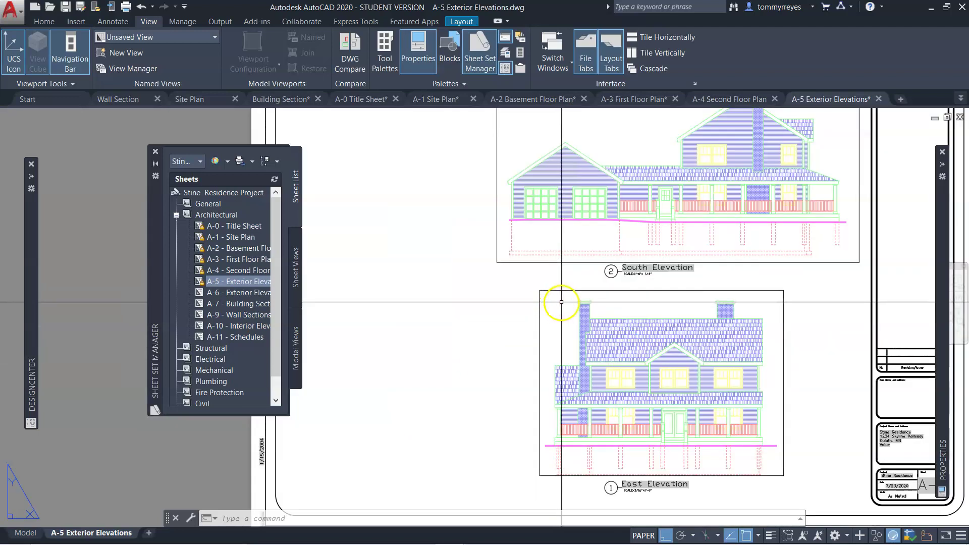
pyautogui.scroll(-2, 688, 320)
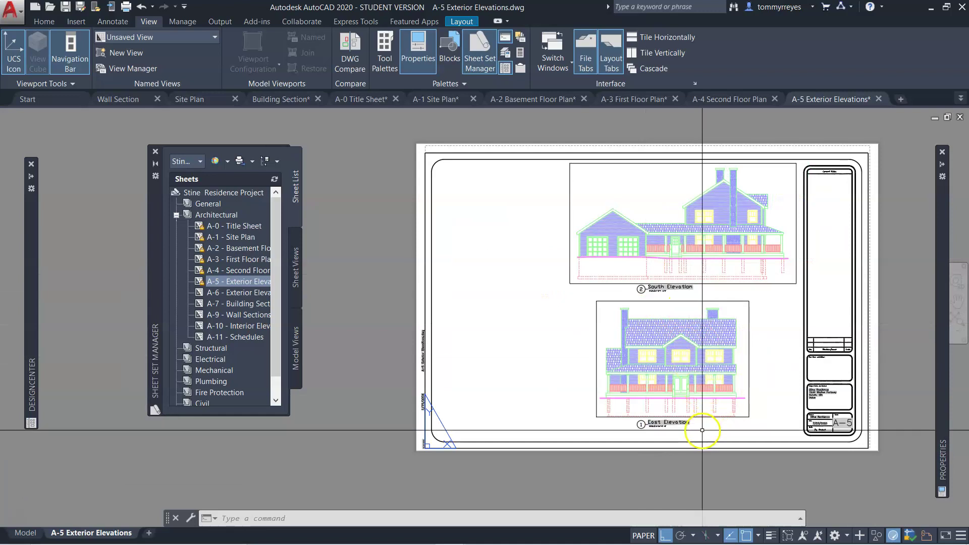
# Move the South and East Elevation viewports together with their titles horizontally left, roughly centring them between the sheet border and title block
pyautogui.click(703, 430)
pyautogui.click(644, 280)
pyautogui.write('m')
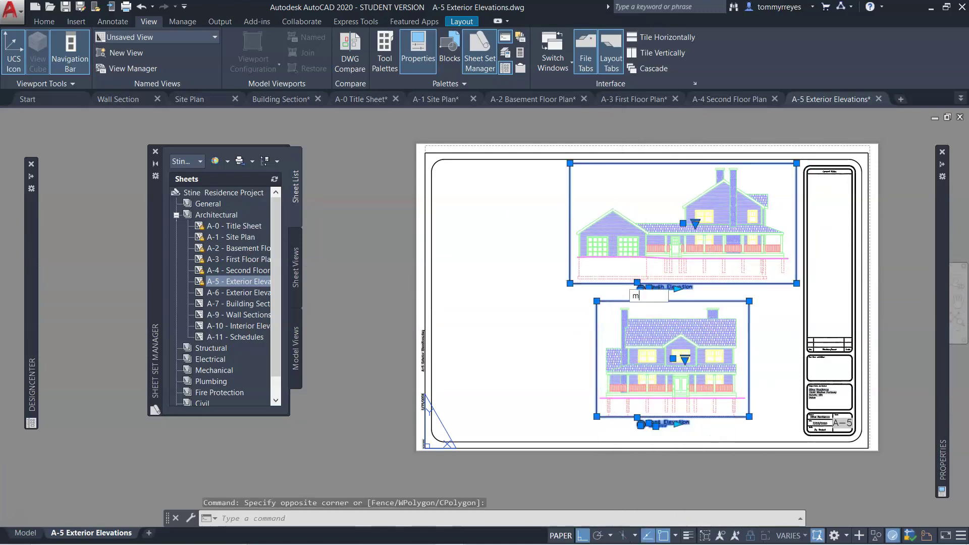
pyautogui.press('Return')
pyautogui.click(673, 189)
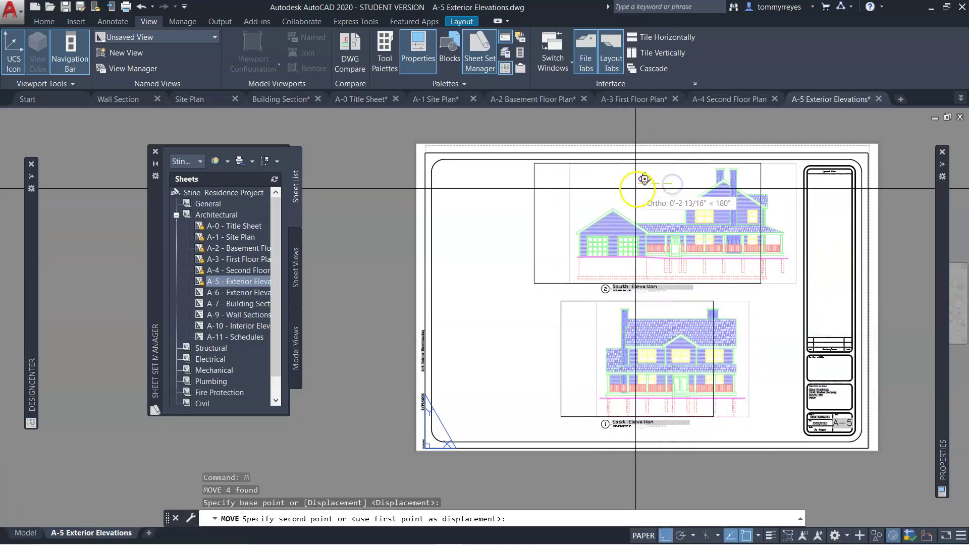
pyautogui.click(616, 188)
pyautogui.click(741, 336)
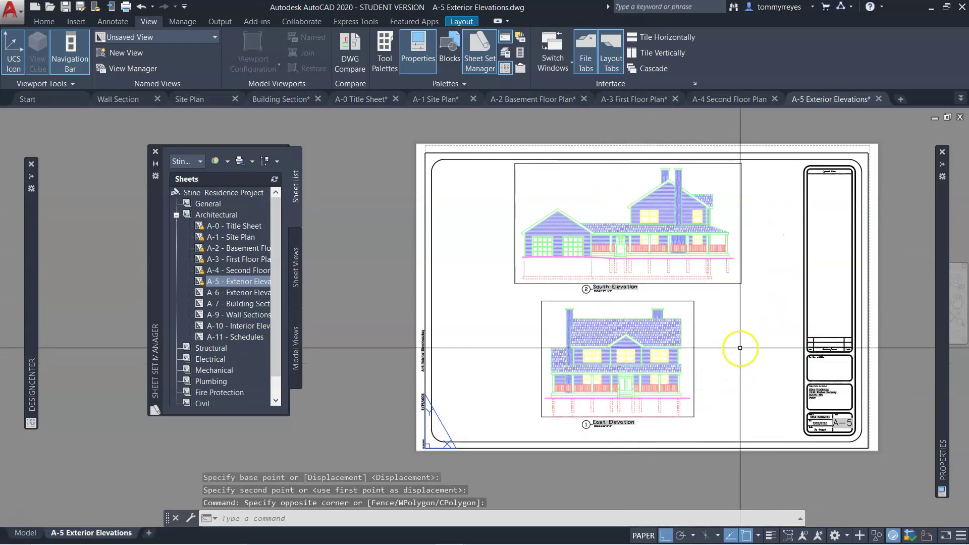
# Open sheet A-6 - Exterior Elevations from the Architectural sheets
pyautogui.click(198, 293)
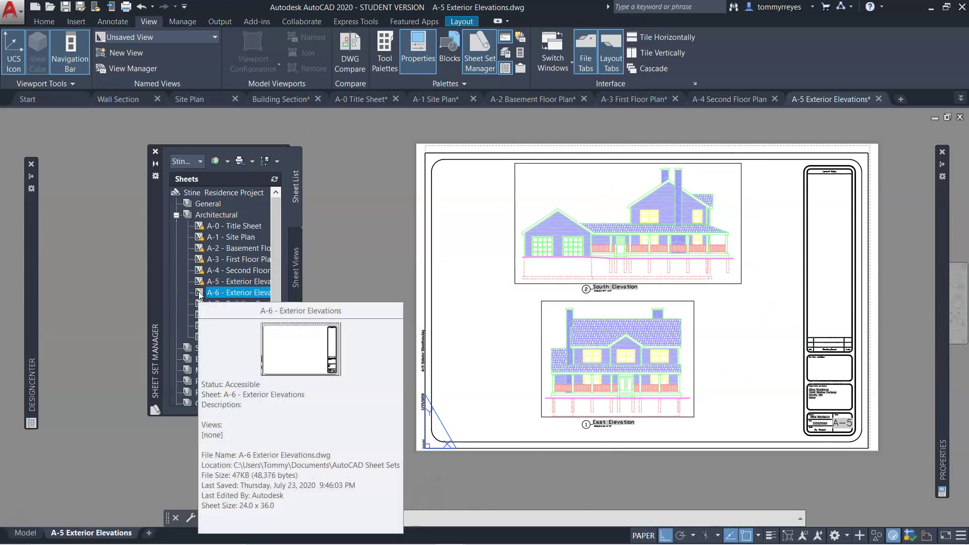
pyautogui.doubleClick(198, 293)
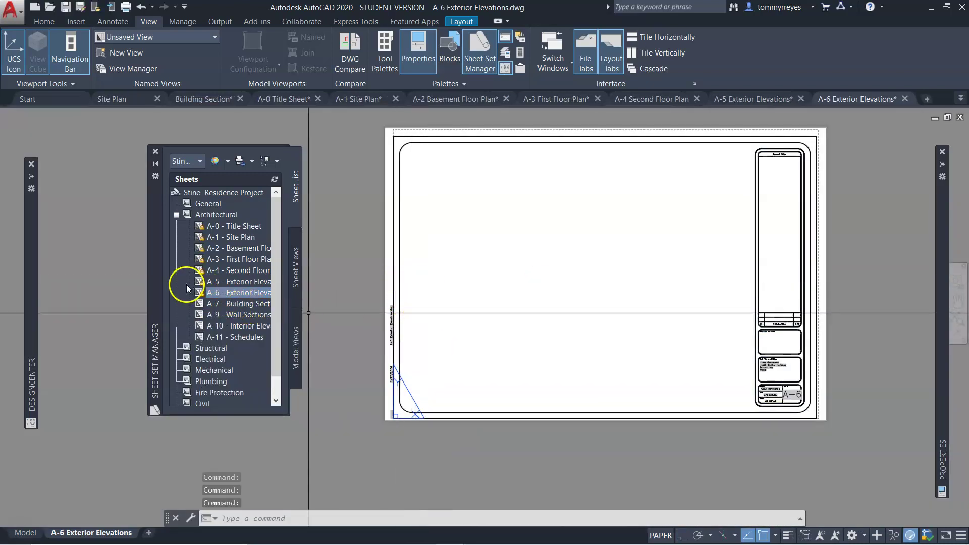
# Place the Building Section model view on sheet A-7 at a scale of 1/4" = 1'-0", in the sheet's open area
pyautogui.click(296, 349)
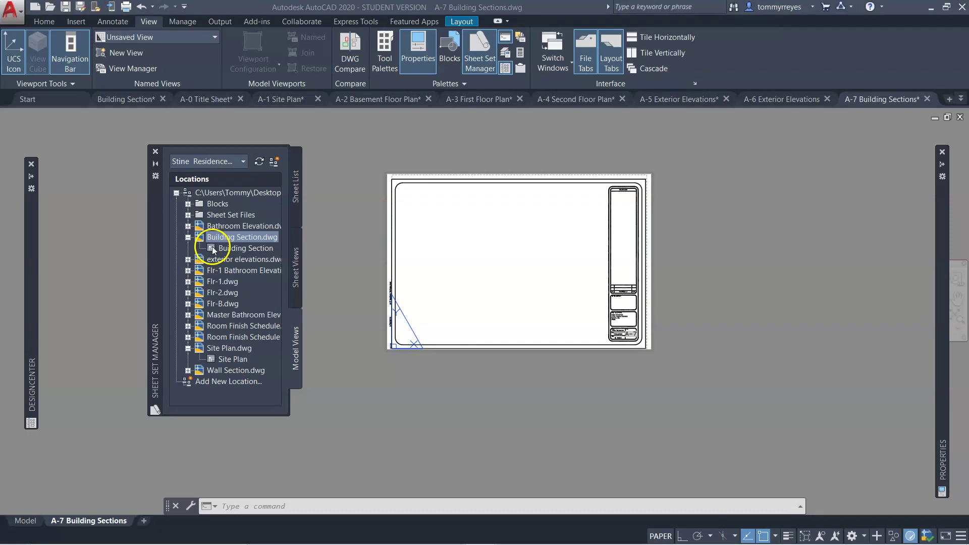
pyautogui.moveTo(212, 246); pyautogui.dragTo(466, 278)
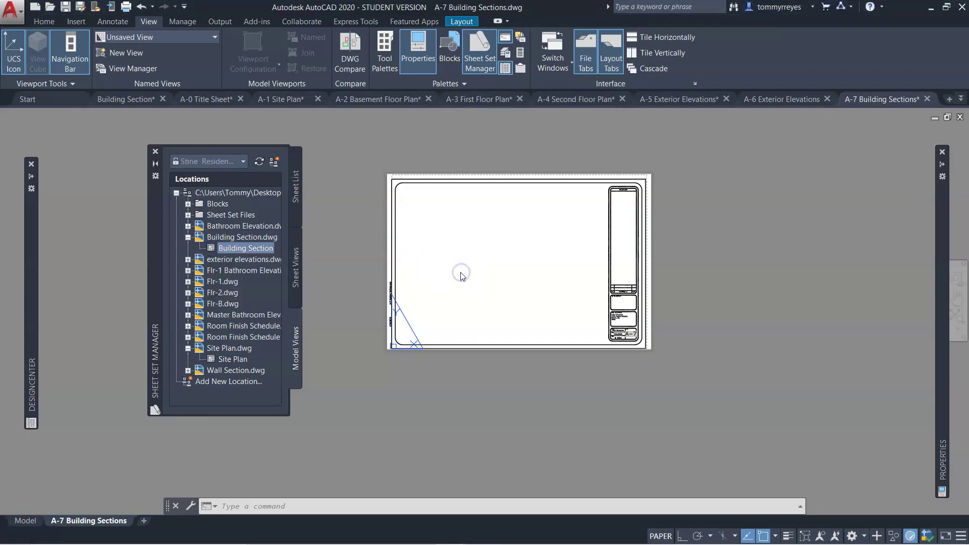
pyautogui.rightClick(423, 306)
pyautogui.click(458, 443)
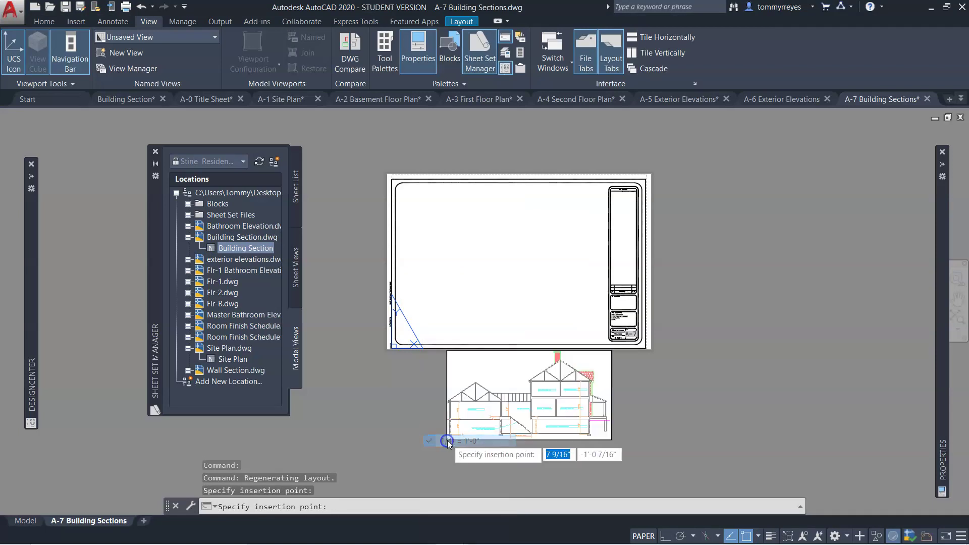
pyautogui.click(427, 297)
# Set the view number in the Building Section title block to 1
pyautogui.scroll(5, 460, 298)
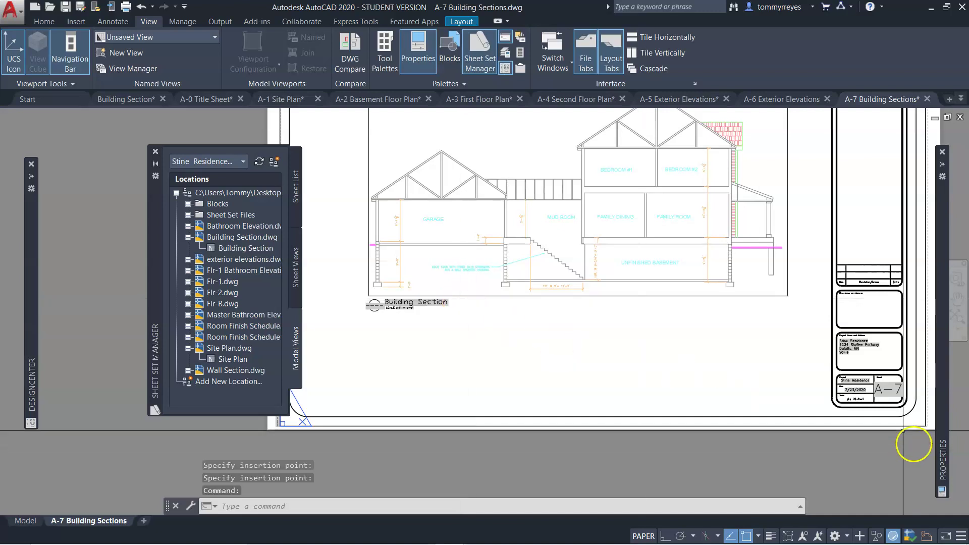
pyautogui.scroll(4, 386, 282)
pyautogui.scroll(-4, 663, 354)
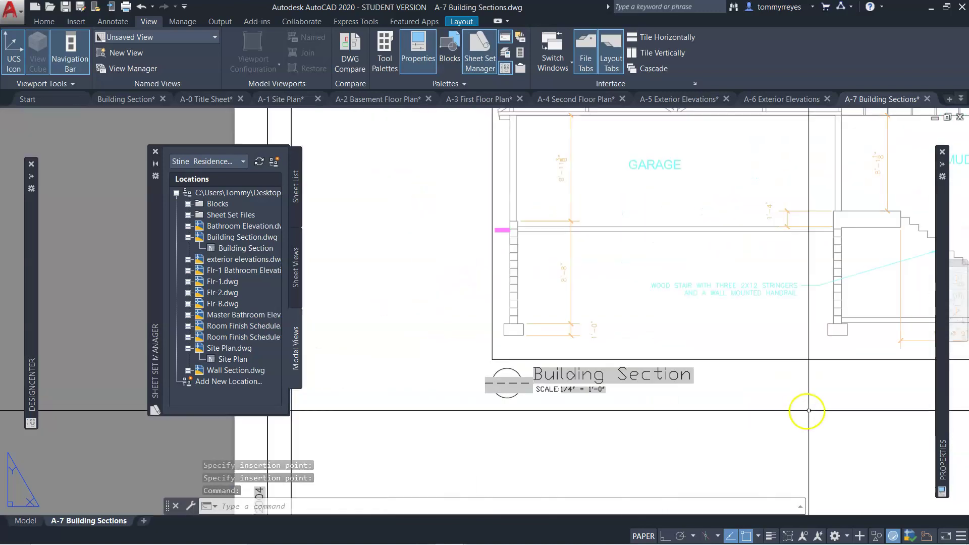
pyautogui.scroll(4, 731, 407)
pyautogui.click(555, 400)
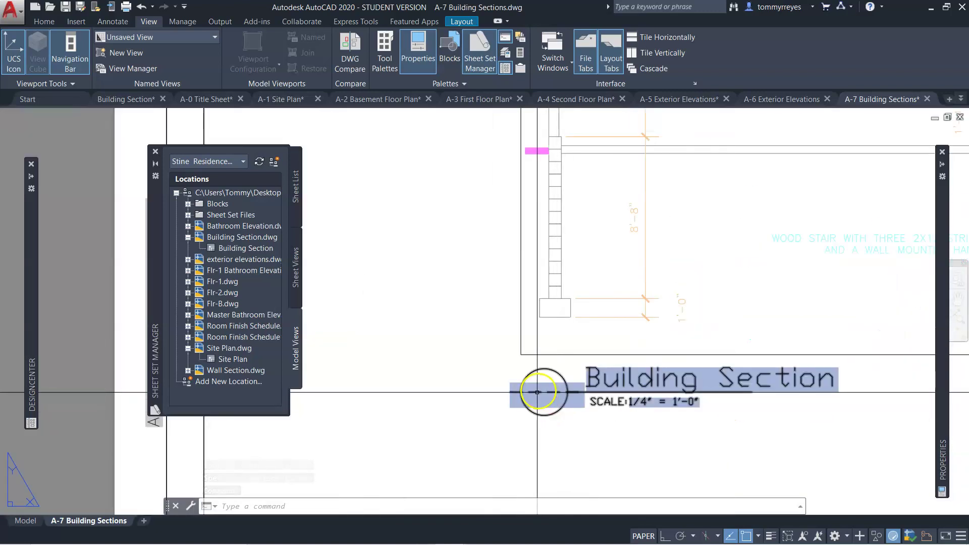
pyautogui.press('Escape')
pyautogui.doubleClick(537, 391)
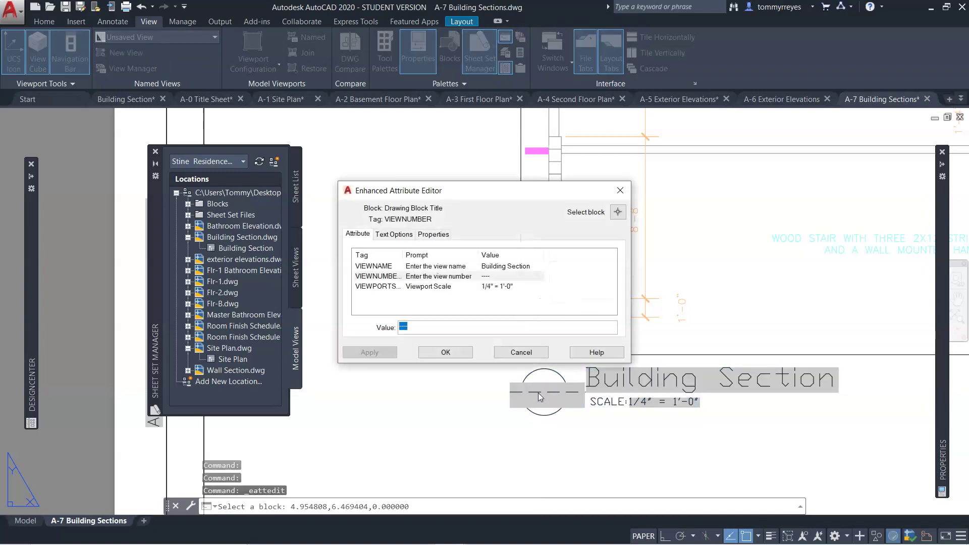
pyautogui.click(447, 352)
# Move the Building Section title horizontally right with Ortho on, placing it near the middle beneath the viewport
pyautogui.scroll(-4, 450, 412)
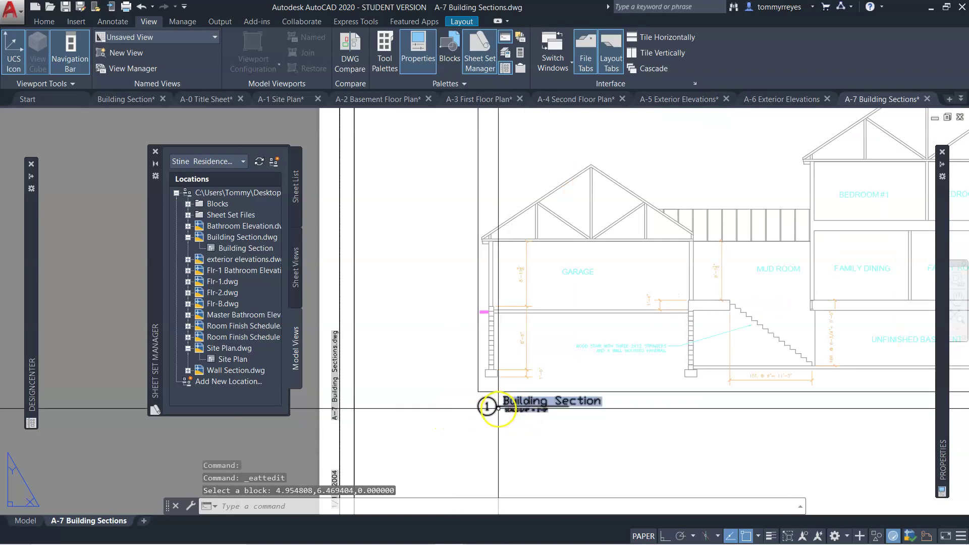
pyautogui.click(631, 432)
pyautogui.click(462, 396)
pyautogui.write('m')
pyautogui.press('Return')
pyautogui.click(487, 435)
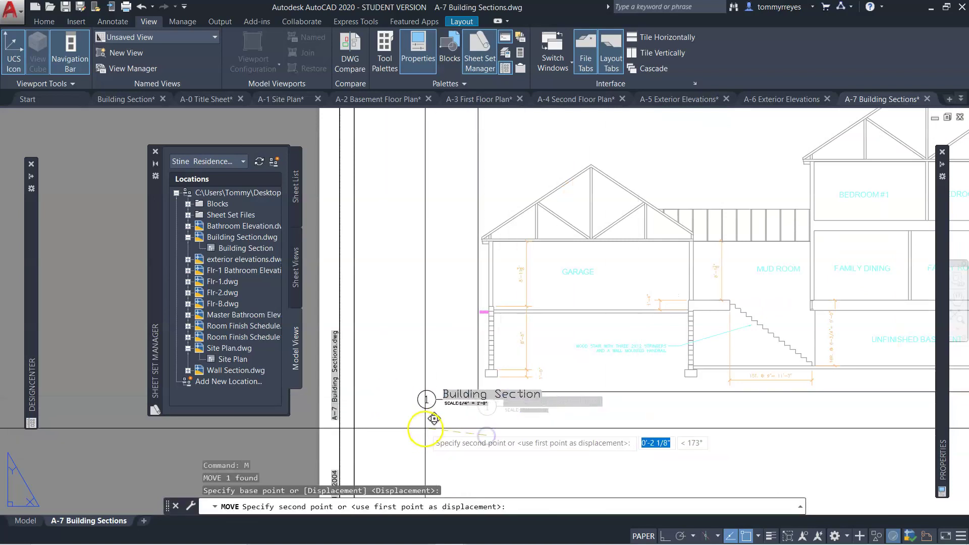
pyautogui.scroll(-4, 503, 449)
pyautogui.press('F8')
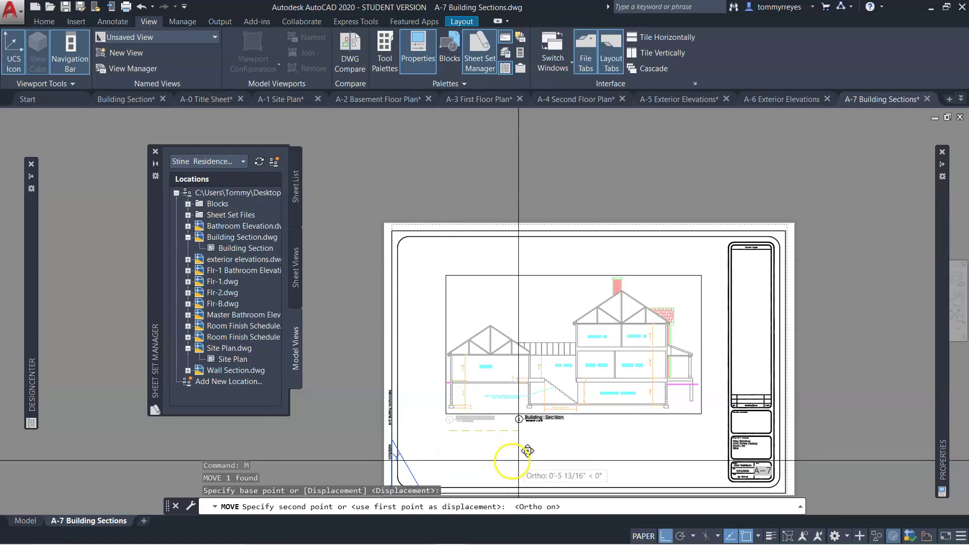
pyautogui.scroll(2, 552, 454)
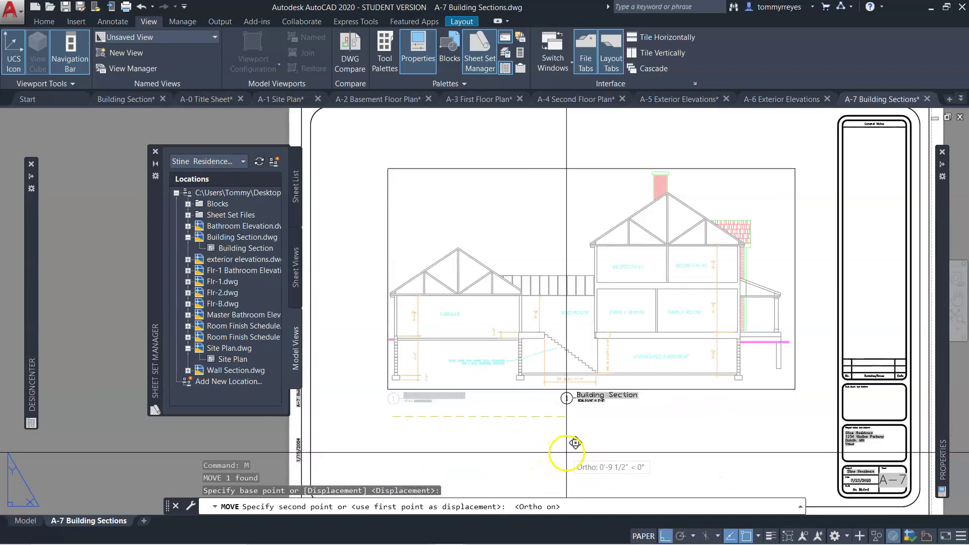
pyautogui.click(560, 453)
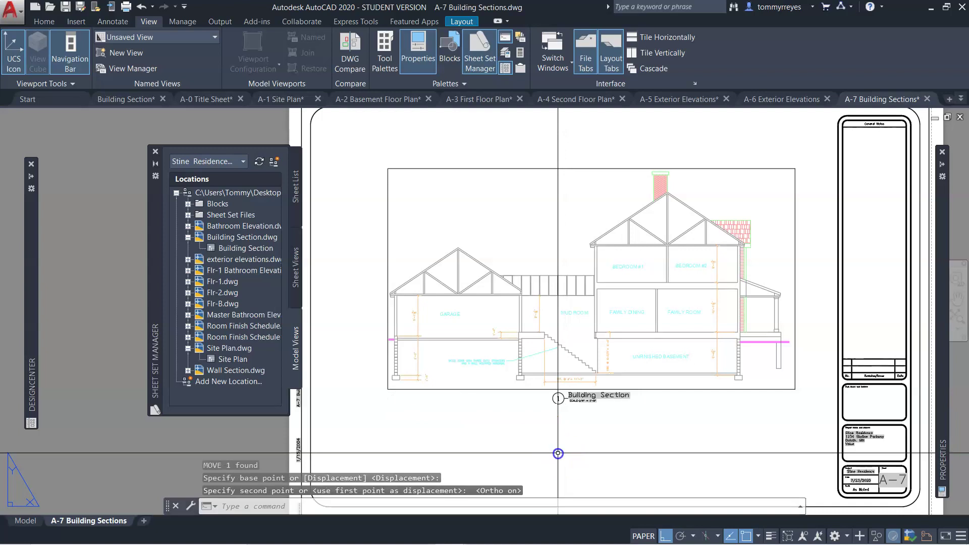
# Move the Building Section viewport and its title together horizontally left, roughly centring them between the sheet border and title block
pyautogui.click(676, 416)
pyautogui.click(521, 372)
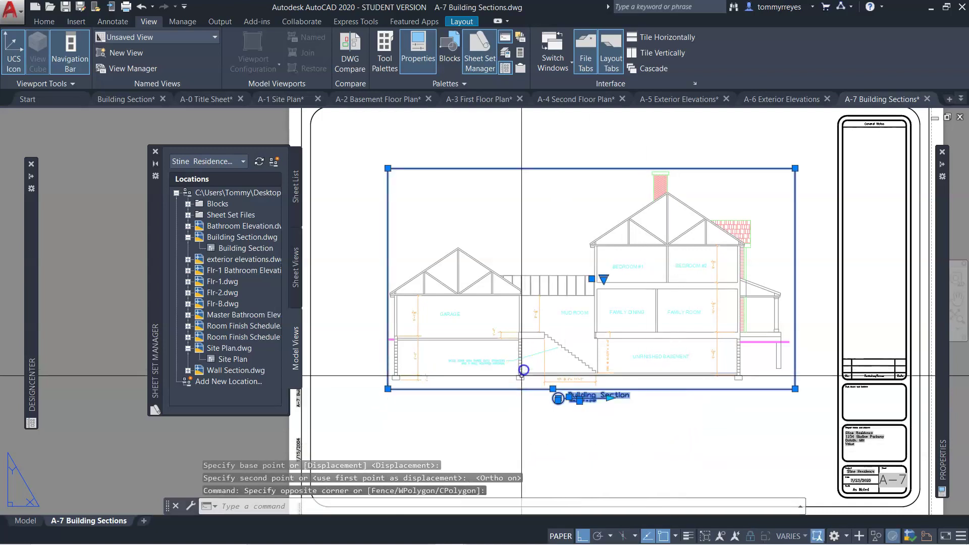
pyautogui.write('m')
pyautogui.press('Return')
pyautogui.click(664, 433)
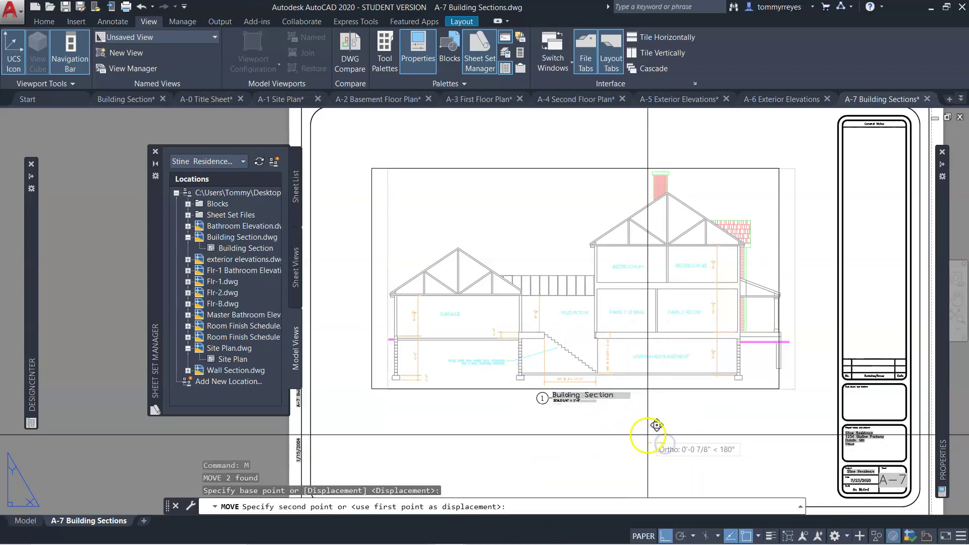
pyautogui.click(656, 426)
pyautogui.scroll(-3, 652, 432)
pyautogui.scroll(1, 648, 434)
# Nudge the Building Section title slightly right beneath its viewport
pyautogui.click(647, 433)
pyautogui.click(586, 404)
pyautogui.write('m')
pyautogui.press('Return')
pyautogui.click(589, 451)
pyautogui.click(597, 452)
# Move the Building Section viewport together with its title slightly down on the sheet
pyautogui.click(672, 446)
pyautogui.click(560, 417)
pyautogui.write('m')
pyautogui.press('Return')
pyautogui.click(665, 438)
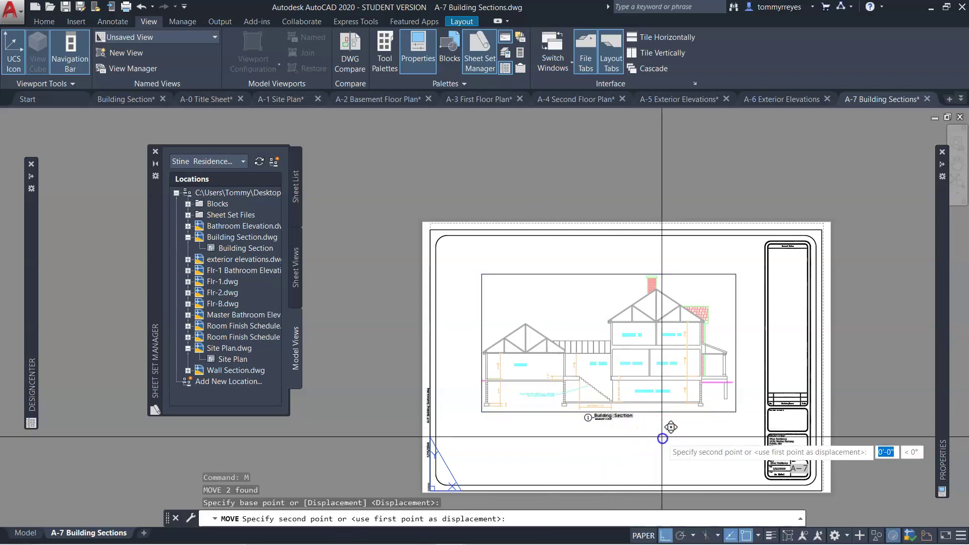
pyautogui.click(663, 446)
# Stretch the Building Section viewport's upper-left corner slightly outward toward the sheet border
pyautogui.click(500, 301)
pyautogui.click(456, 319)
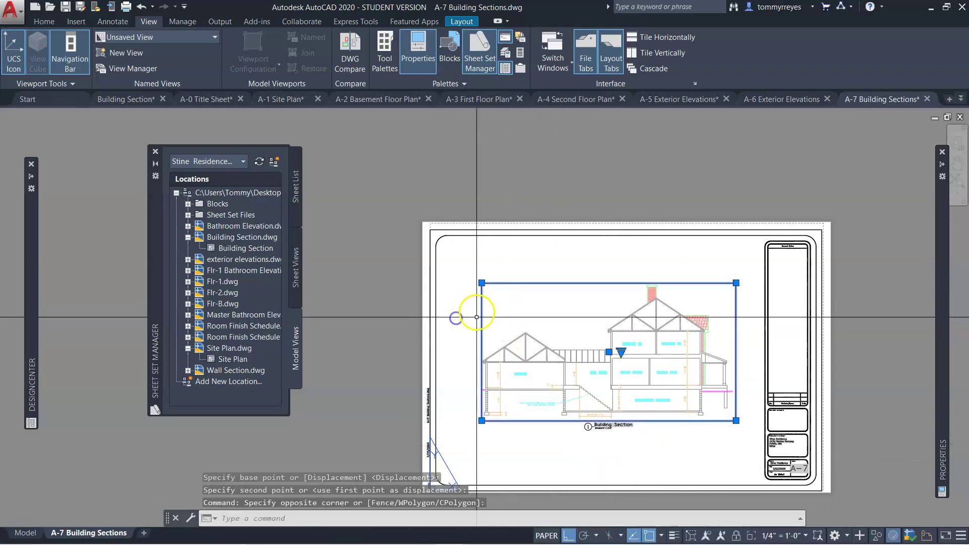
pyautogui.click(482, 283)
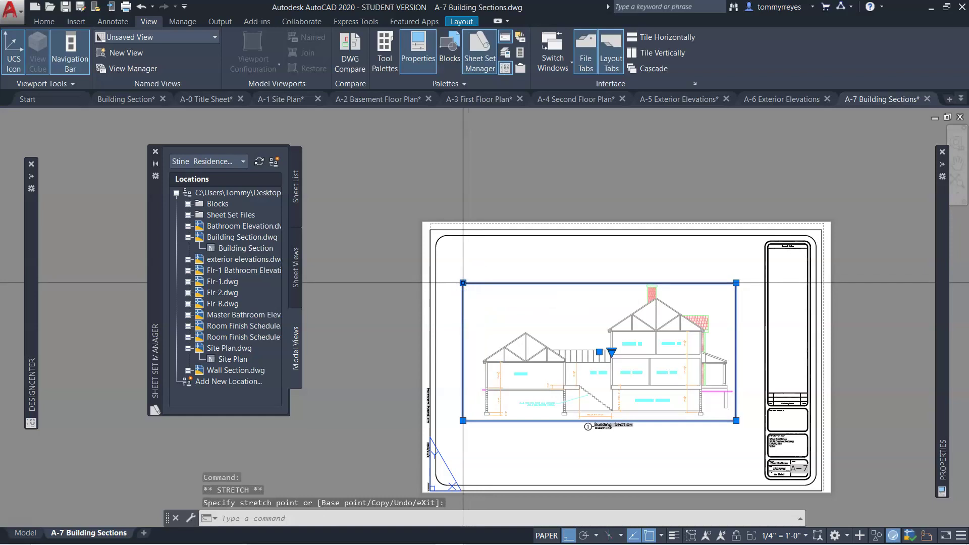
pyautogui.click(473, 283)
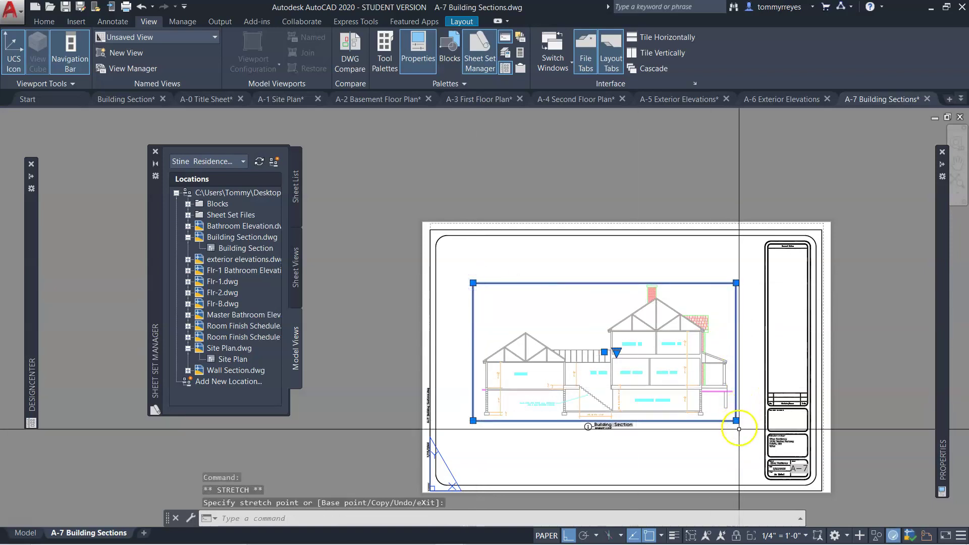
pyautogui.press('Escape')
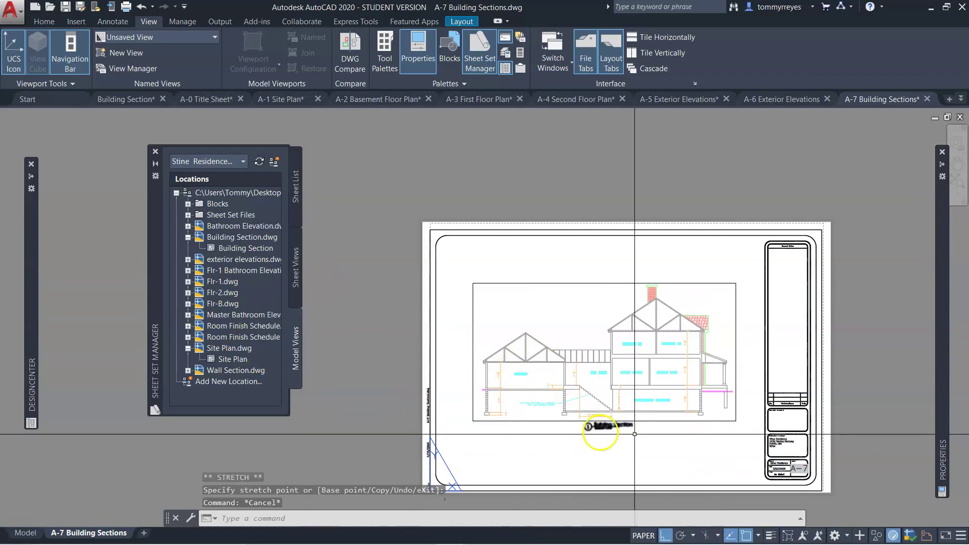
# Open sheet A-9 - Wall Sections from the Architectural sheets
pyautogui.click(297, 185)
pyautogui.click(201, 315)
pyautogui.doubleClick(200, 316)
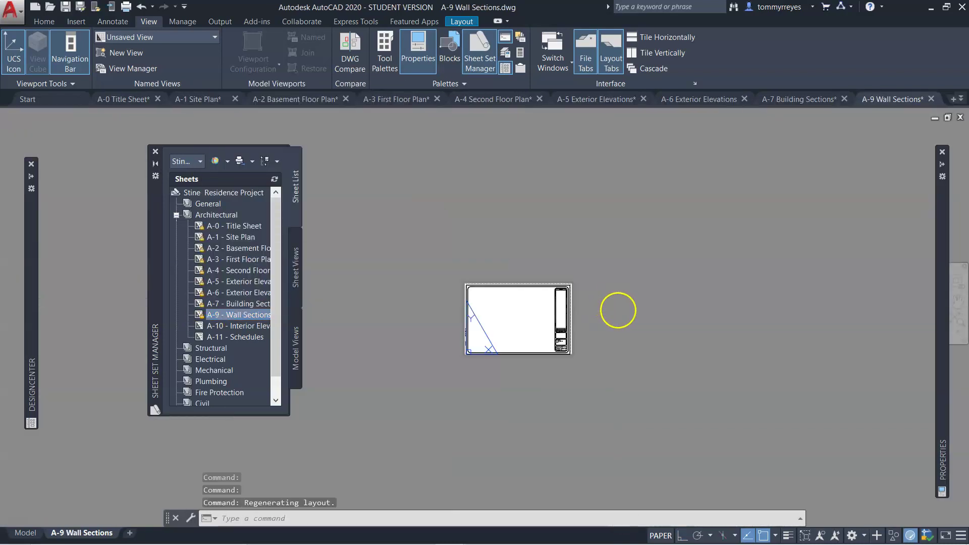
pyautogui.scroll(5, 558, 319)
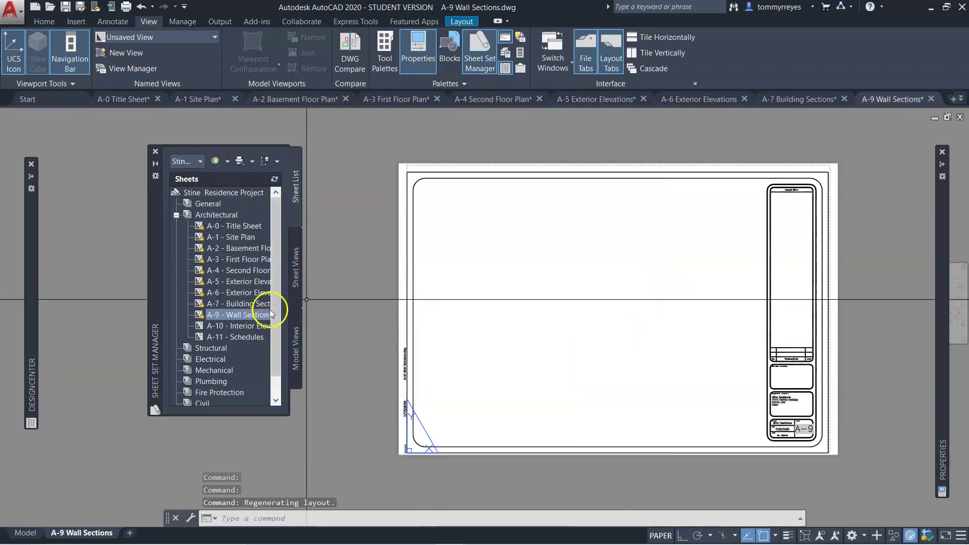
# Place the Wall Section model view from Wall Section.dwg at 1/2" = 1'-0" on sheet A-9, near the title block
pyautogui.click(296, 348)
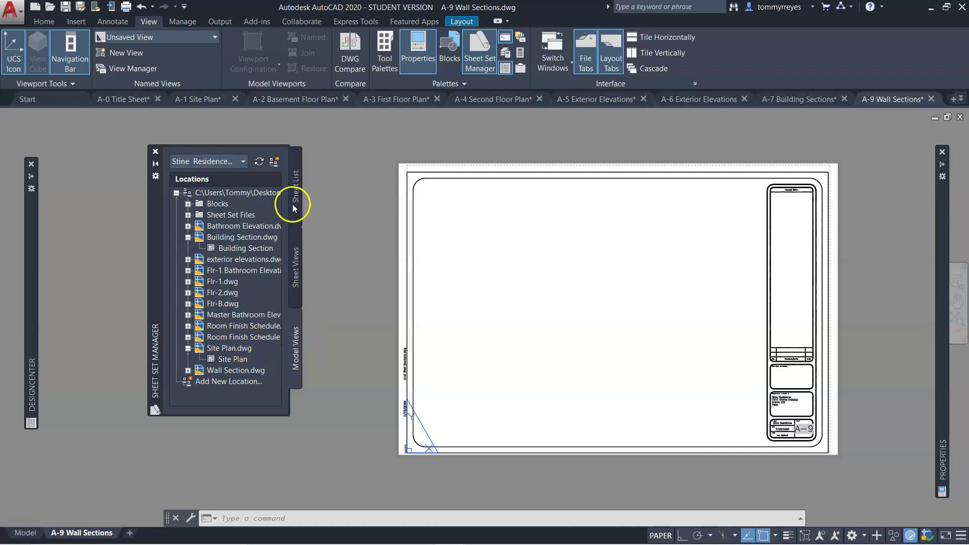
pyautogui.click(297, 190)
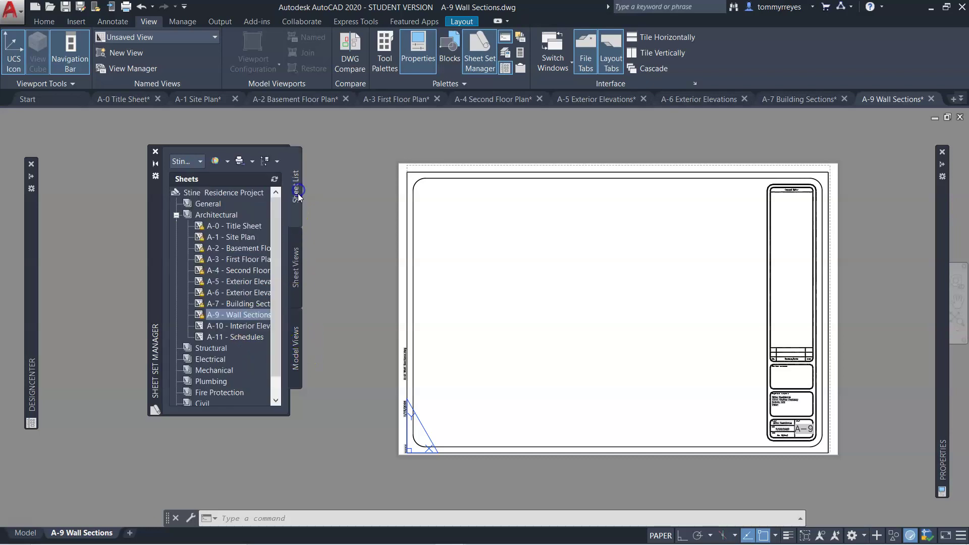
pyautogui.click(297, 356)
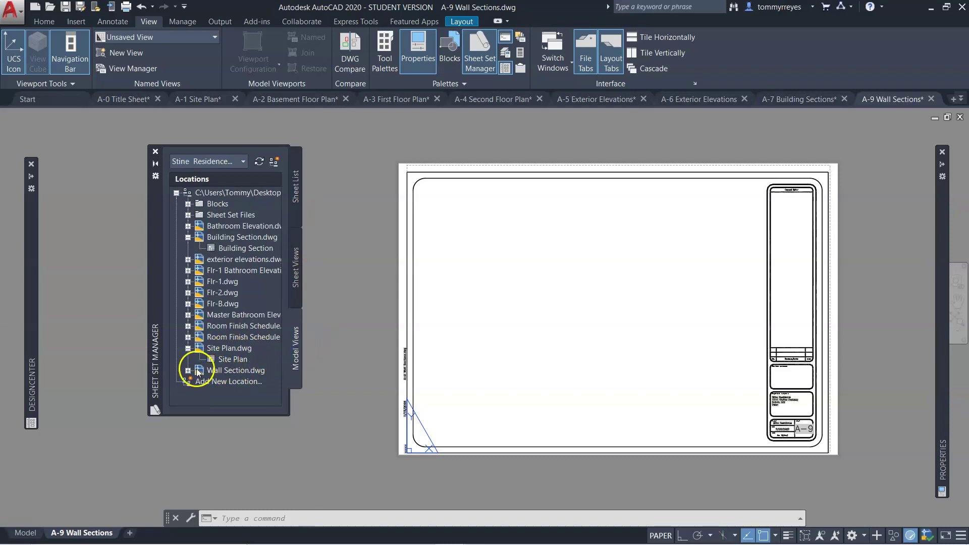
pyautogui.click(188, 349)
pyautogui.click(189, 360)
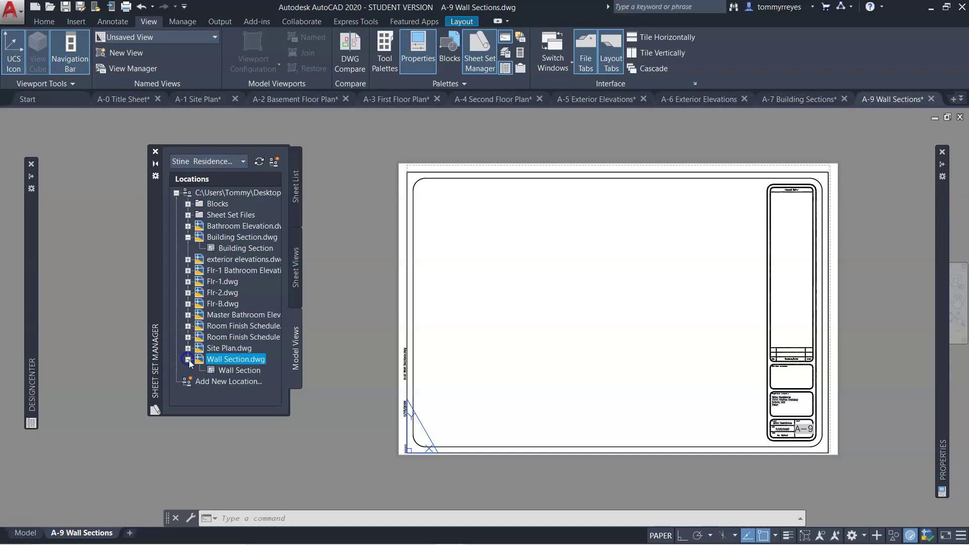
pyautogui.moveTo(211, 370); pyautogui.dragTo(643, 314)
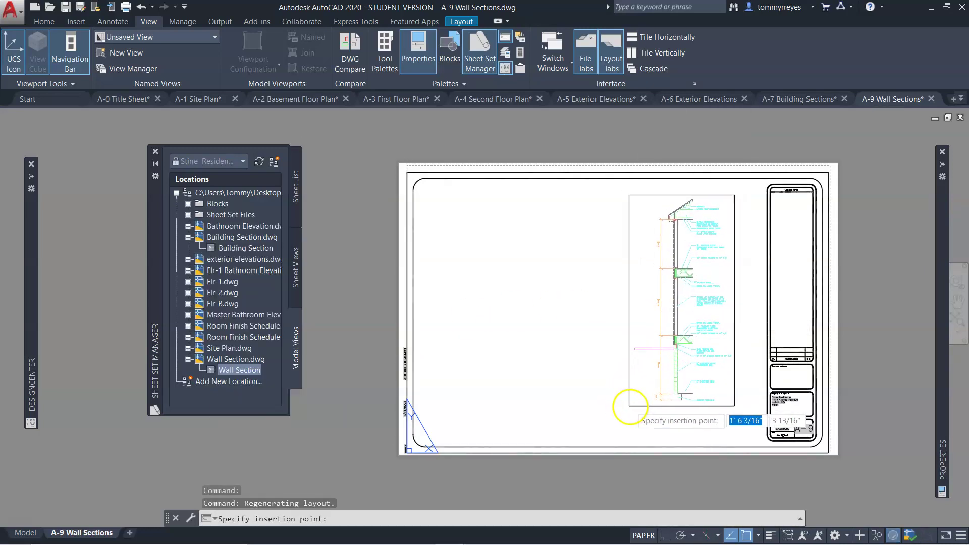
pyautogui.click(642, 404)
# Set the view number in the Wall Section title block to A
pyautogui.scroll(6, 634, 411)
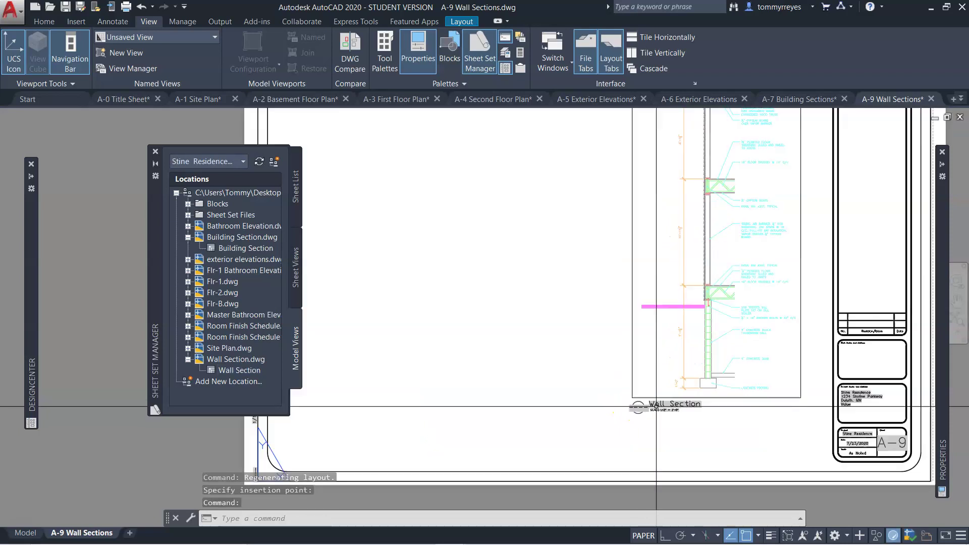
pyautogui.scroll(2, 631, 414)
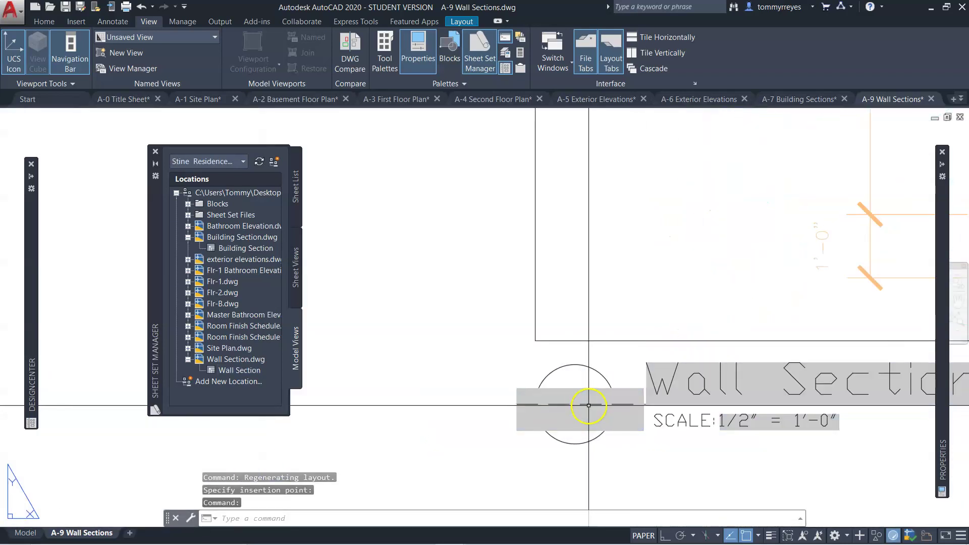
pyautogui.doubleClick(604, 410)
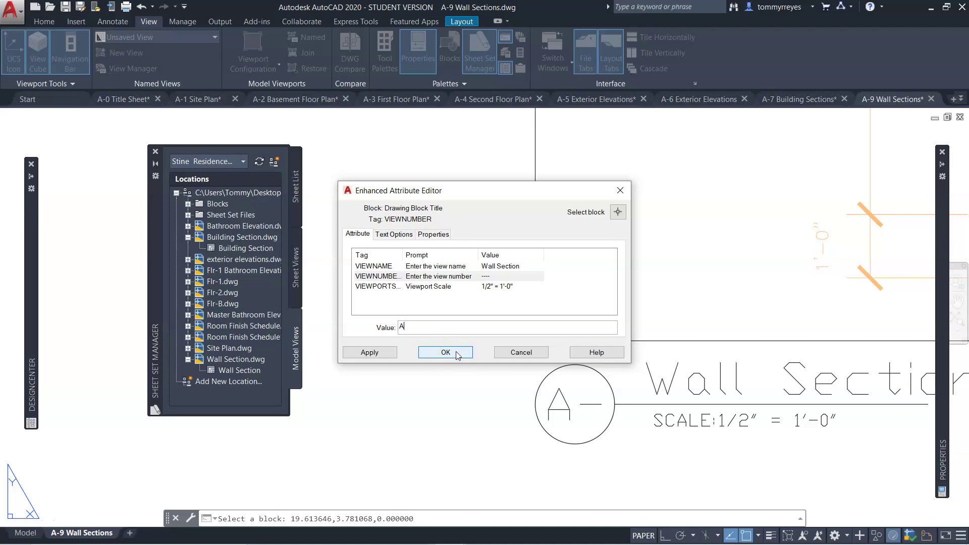
pyautogui.click(451, 352)
pyautogui.scroll(-5, 442, 403)
# Move the Wall Section viewport together with its title slightly down on the sheet
pyautogui.scroll(-8, 576, 432)
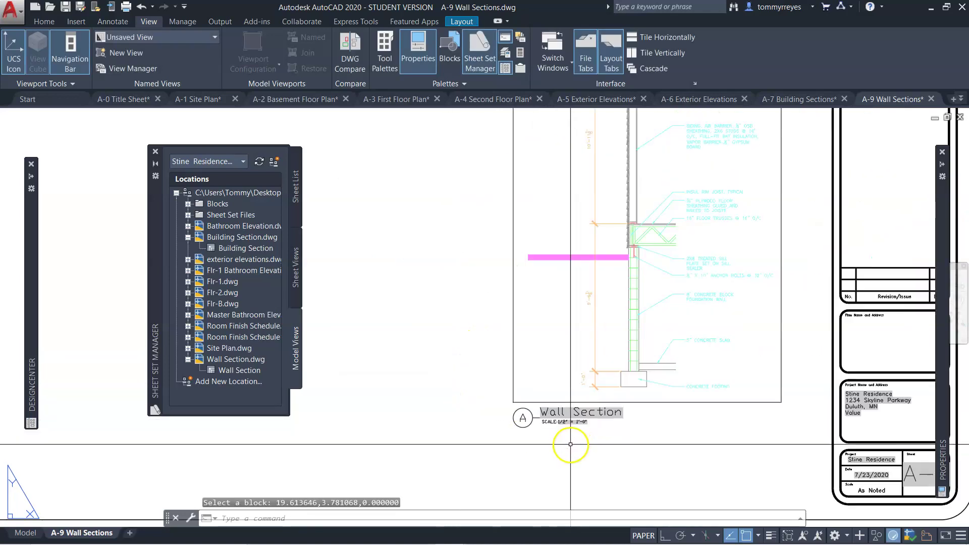
pyautogui.scroll(4, 646, 421)
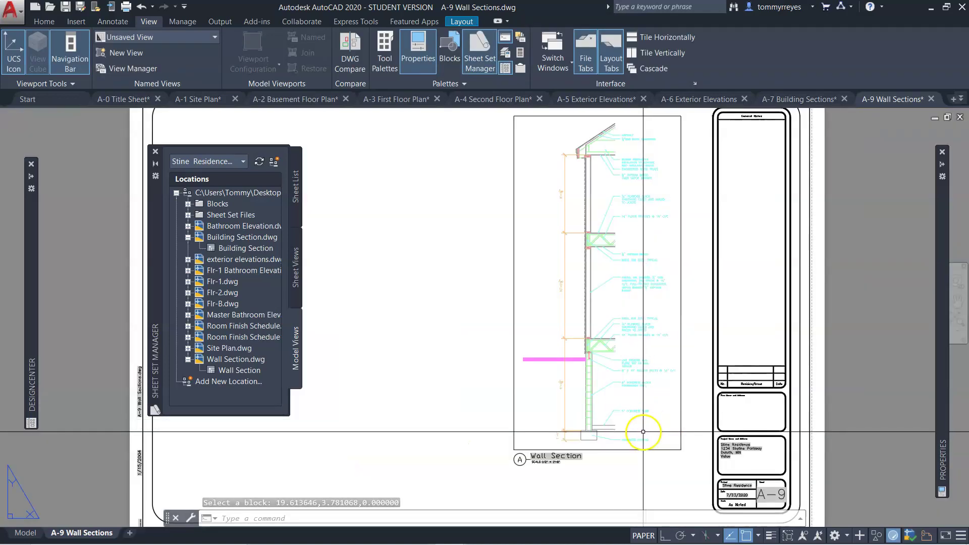
pyautogui.click(621, 476)
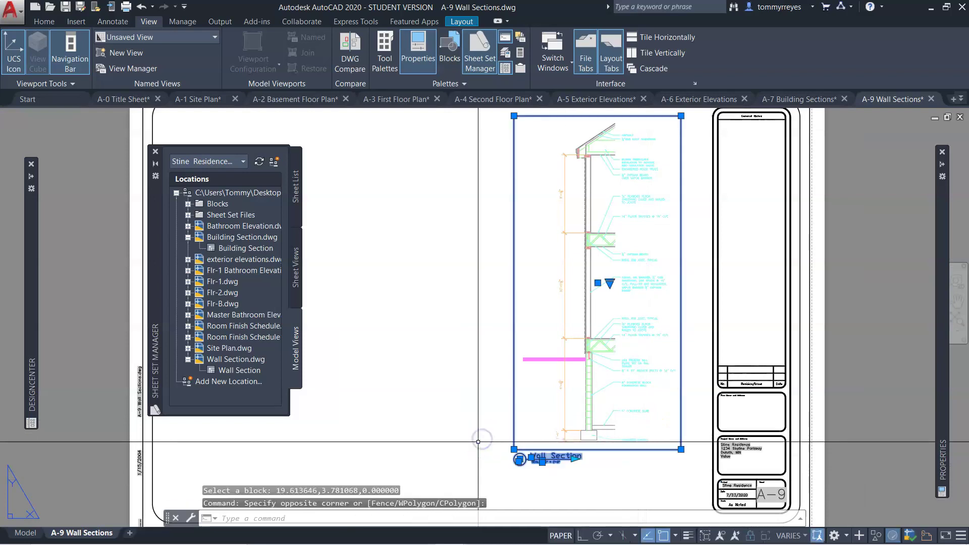
pyautogui.write('m')
pyautogui.press('Return')
pyautogui.click(447, 350)
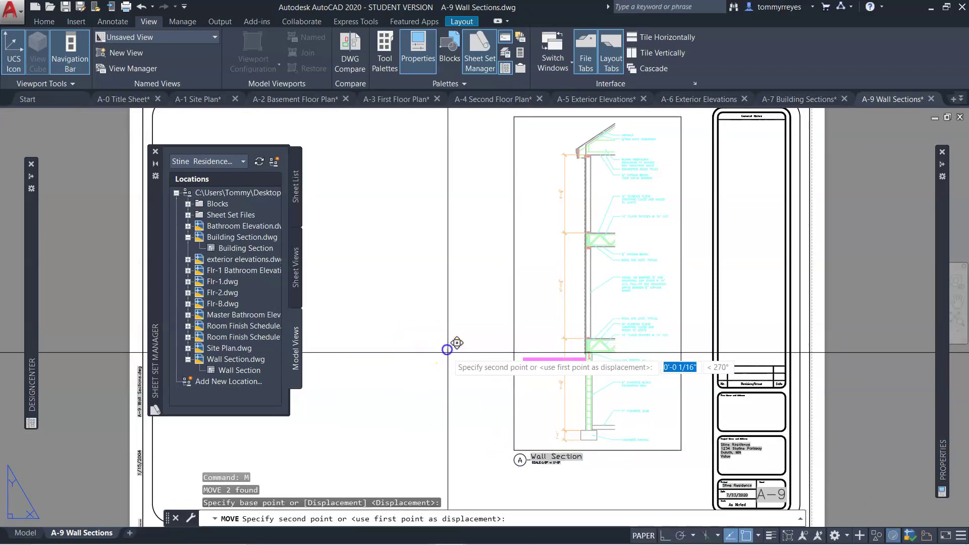
pyautogui.click(445, 357)
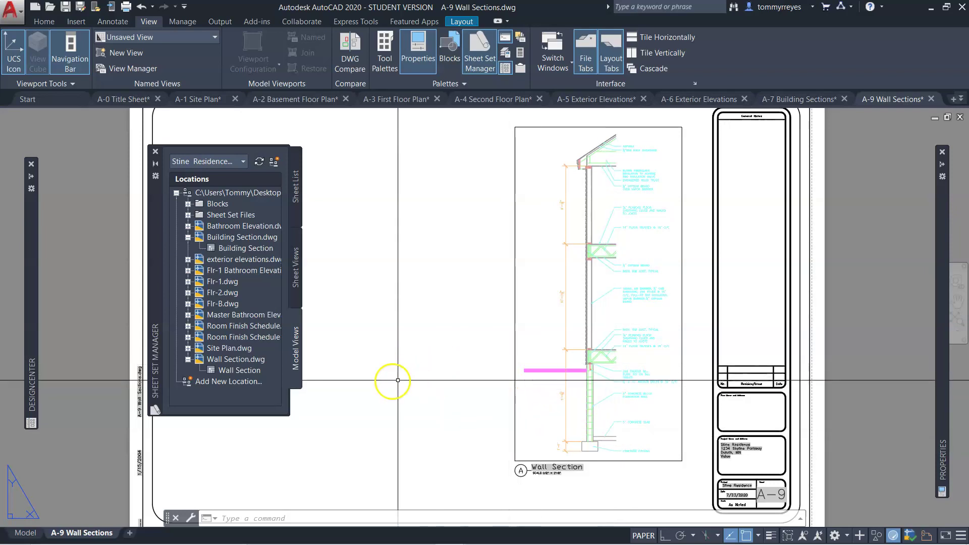
# Open sheet A-7 - Building Sections and set the view number in the Building Section title block to A
pyautogui.click(296, 193)
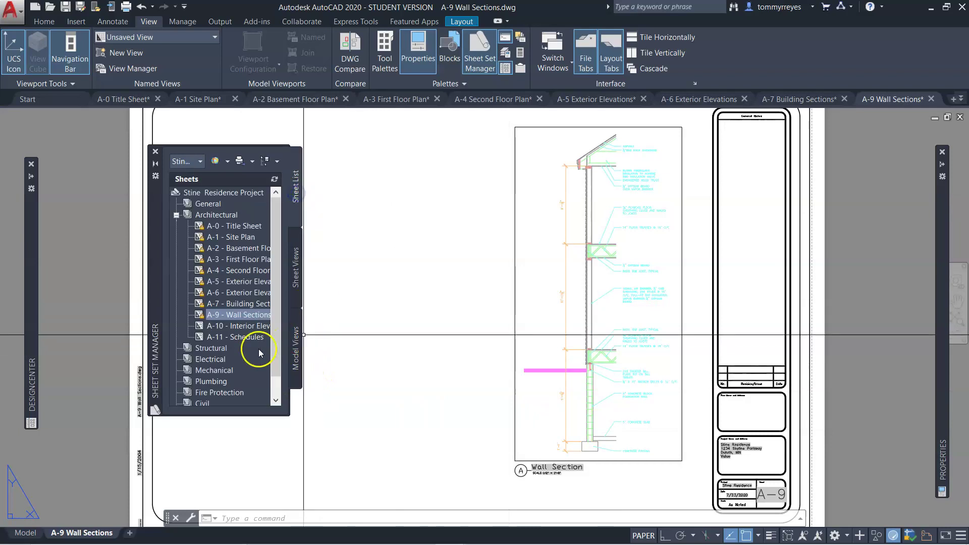
pyautogui.doubleClick(204, 303)
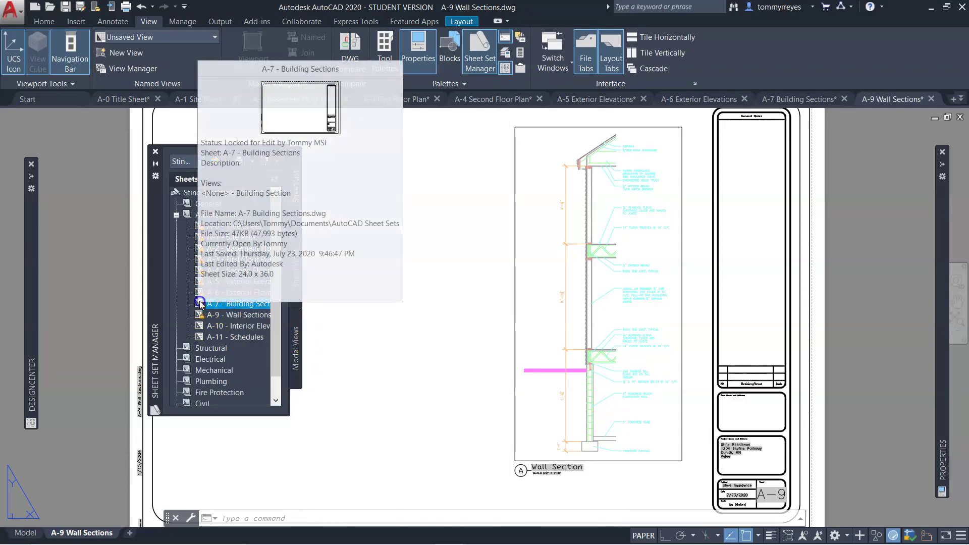
pyautogui.scroll(6, 586, 424)
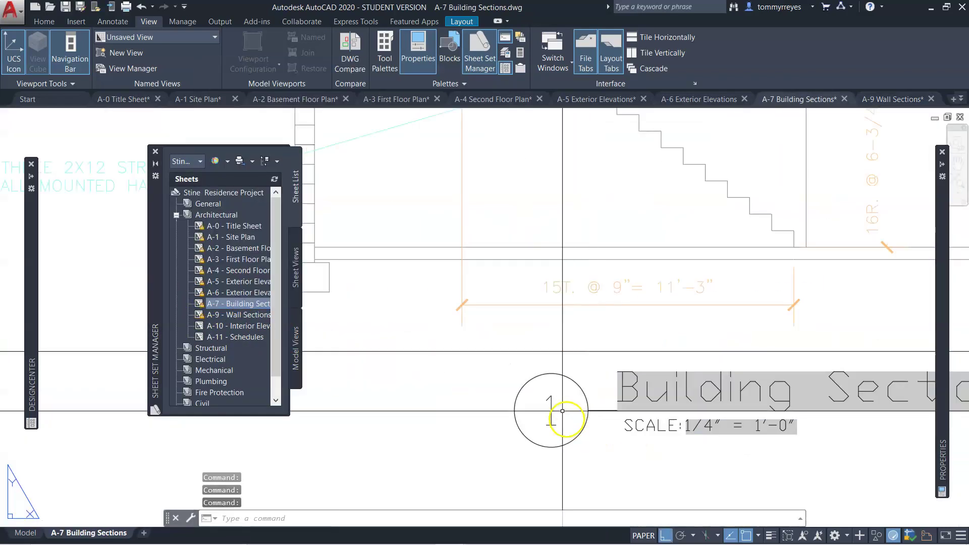
pyautogui.doubleClick(551, 408)
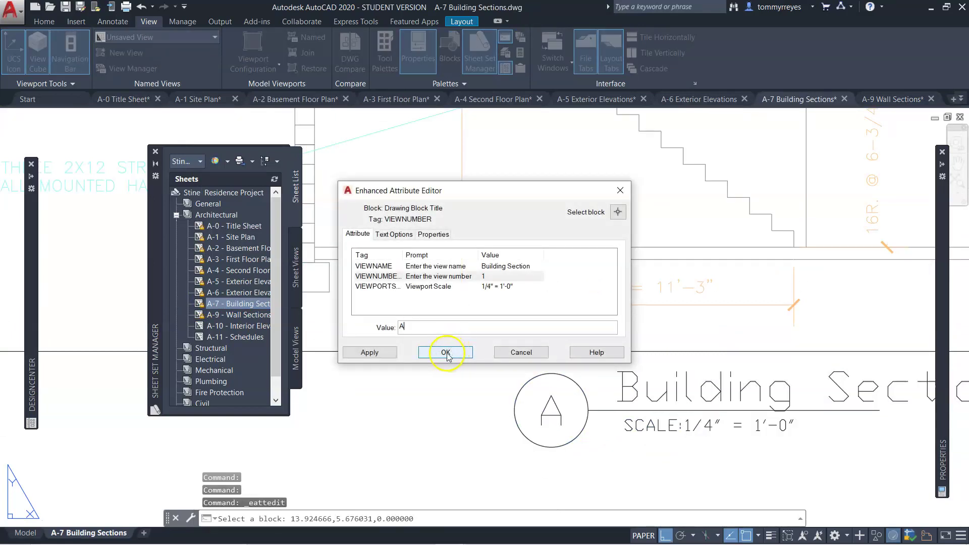
pyautogui.click(447, 352)
pyautogui.scroll(-5, 570, 370)
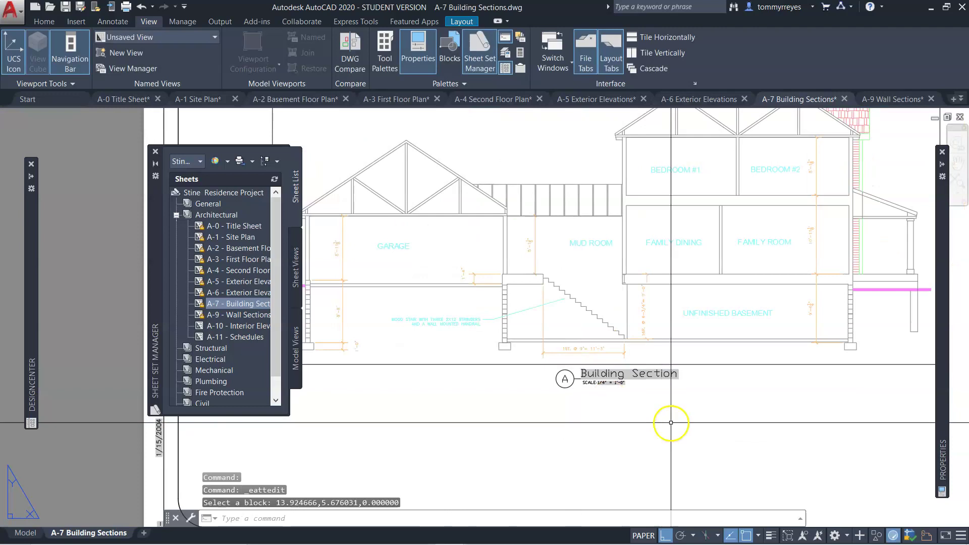
# Return to sheet A-9 - Wall Sections and set the view number in the Wall Section title block to 1
pyautogui.doubleClick(202, 317)
pyautogui.scroll(5, 528, 472)
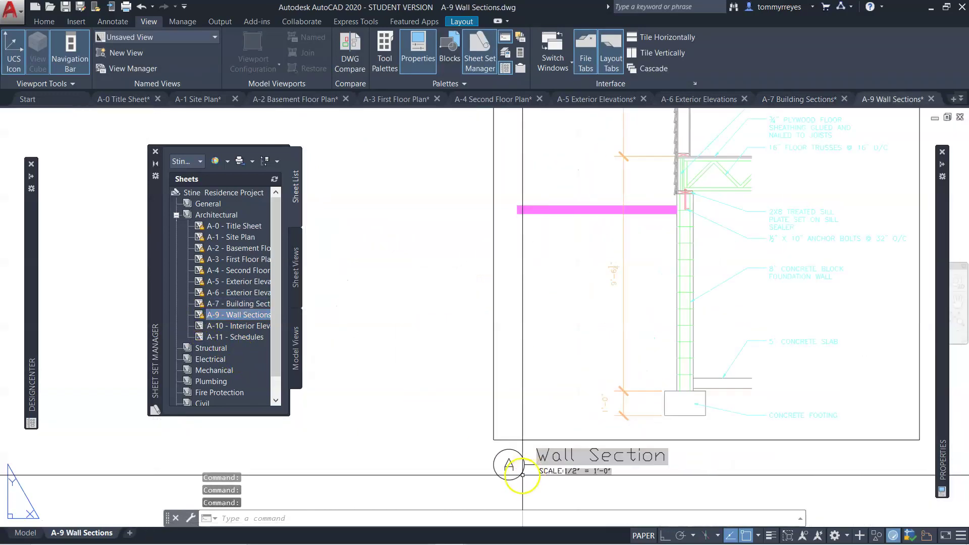
pyautogui.scroll(3, 522, 475)
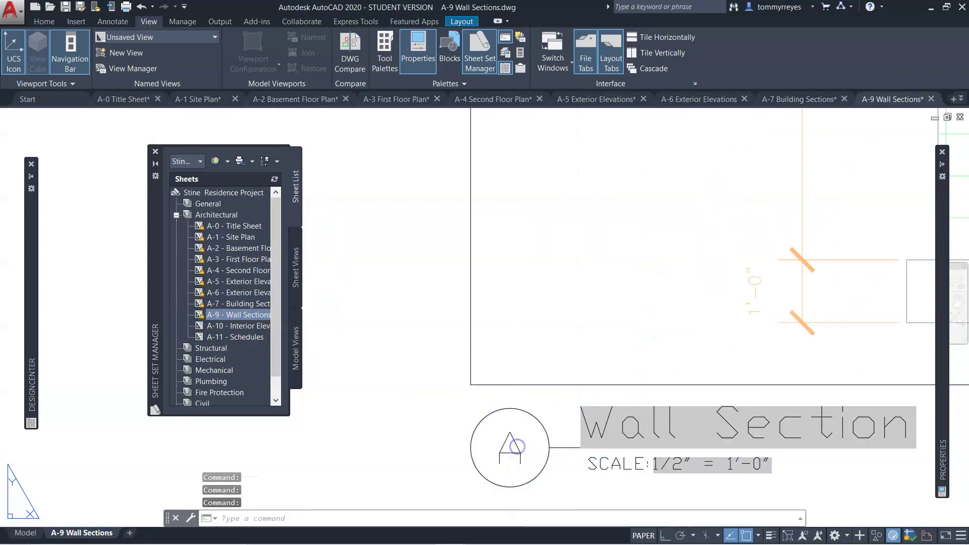
pyautogui.doubleClick(503, 428)
pyautogui.write('1')
pyautogui.click(432, 349)
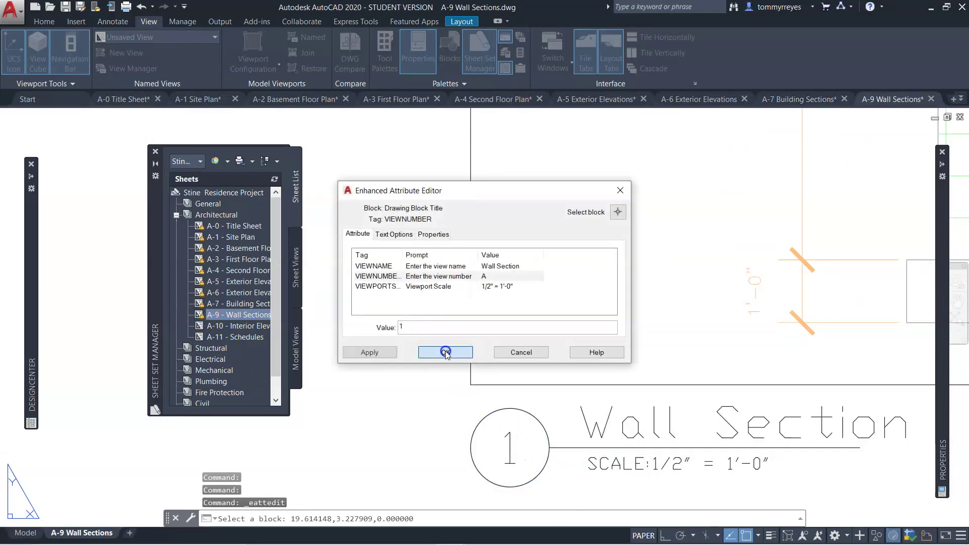
pyautogui.scroll(-8, 659, 434)
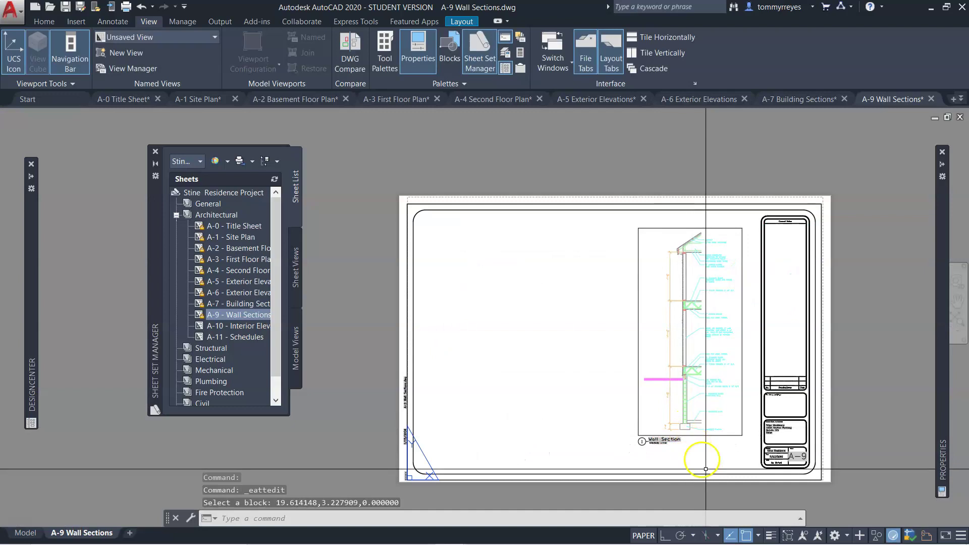
pyautogui.scroll(3, 699, 459)
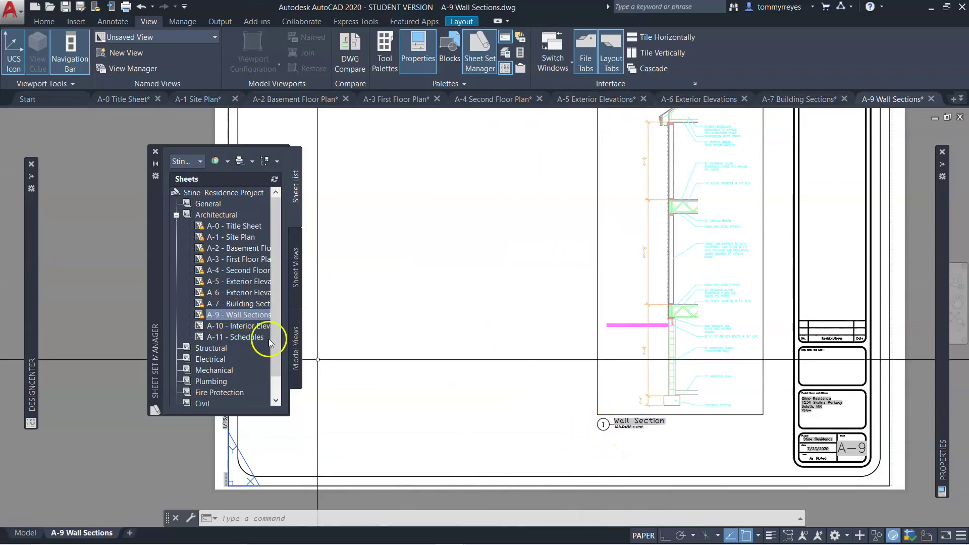
# Open sheet A-10 - Interior Elevations from the Architectural sheets
pyautogui.click(199, 327)
pyautogui.doubleClick(200, 327)
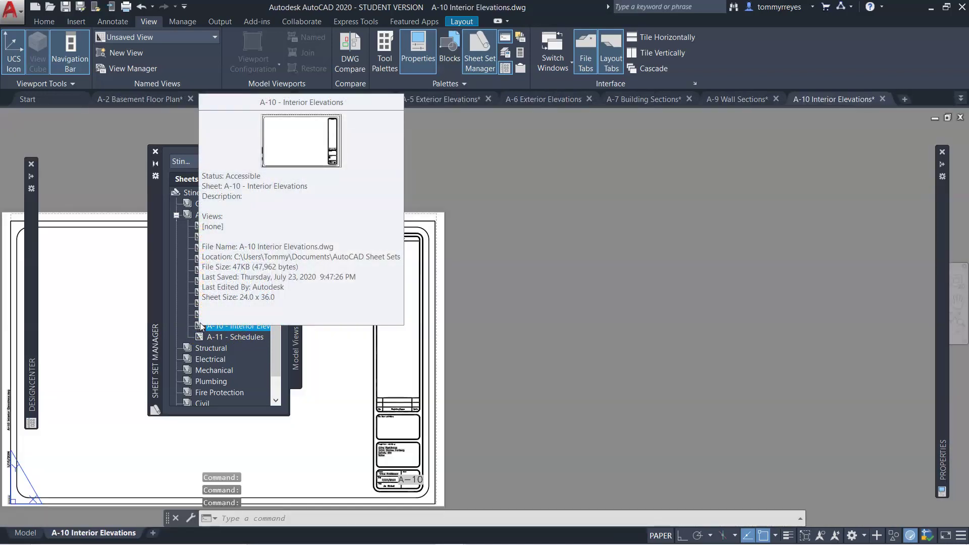
pyautogui.scroll(-2, 558, 331)
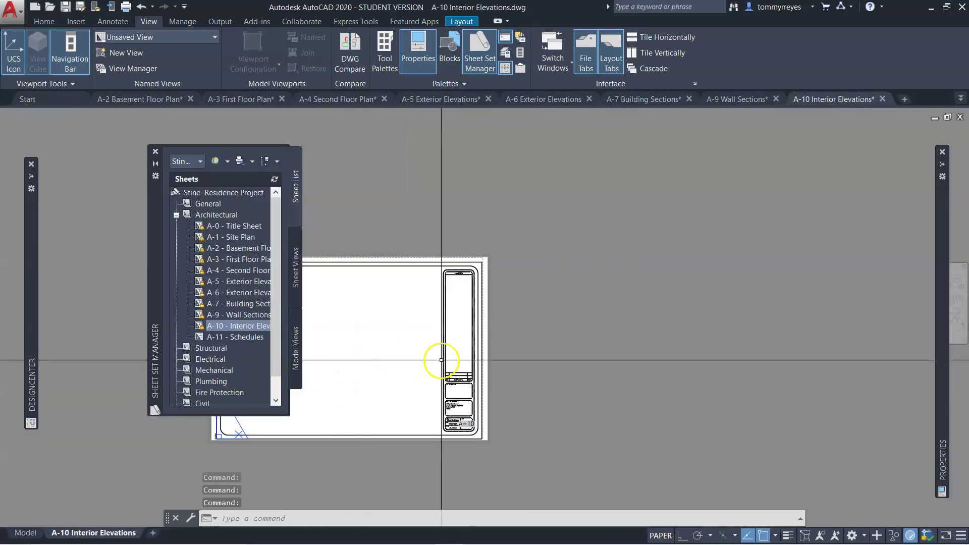
pyautogui.scroll(-4, 585, 363)
pyautogui.scroll(4, 513, 361)
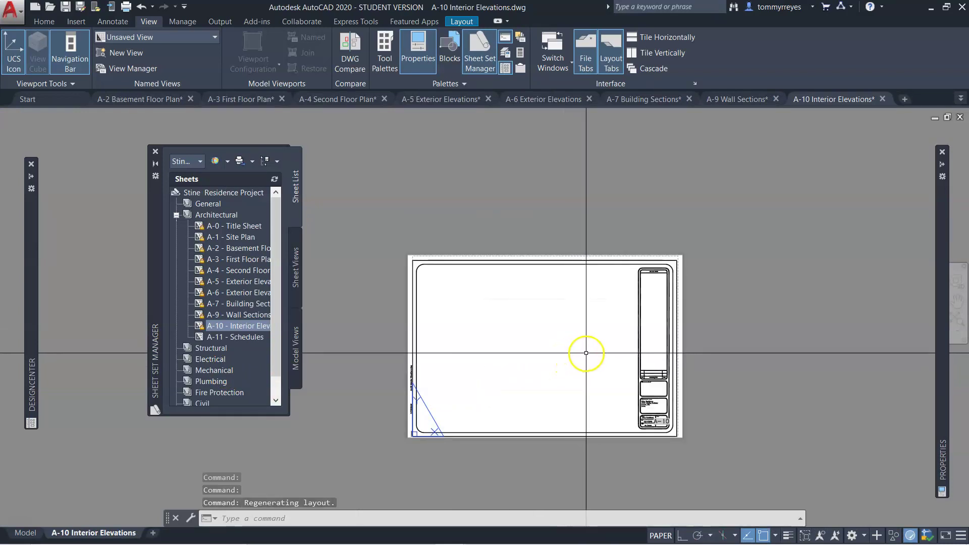
pyautogui.scroll(4, 584, 353)
pyautogui.scroll(-2, 586, 353)
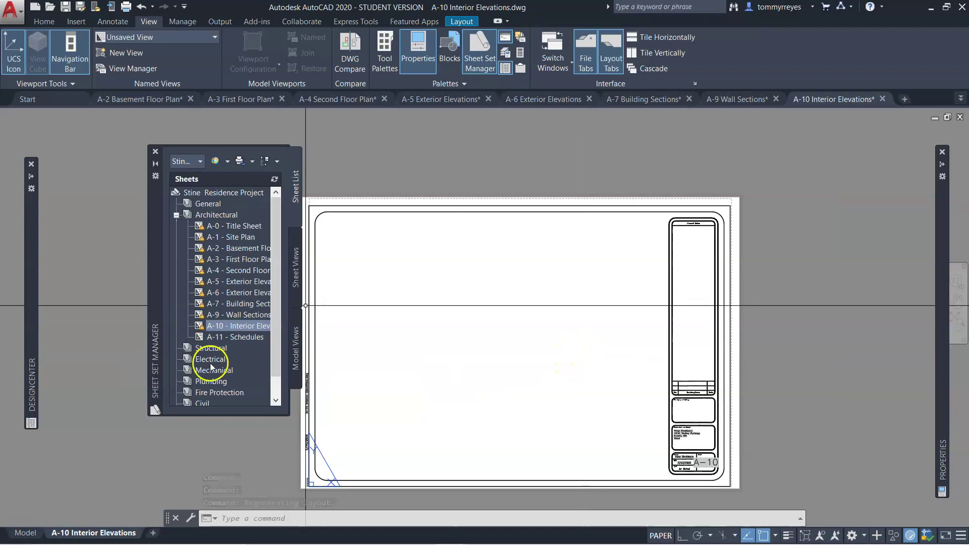
# Place the Fisrt Floor Bathroom model view from Flr-1 Bathroom Elevation.dwg at 1" = 1'-0" on sheet A-10, near the title block
pyautogui.click(295, 351)
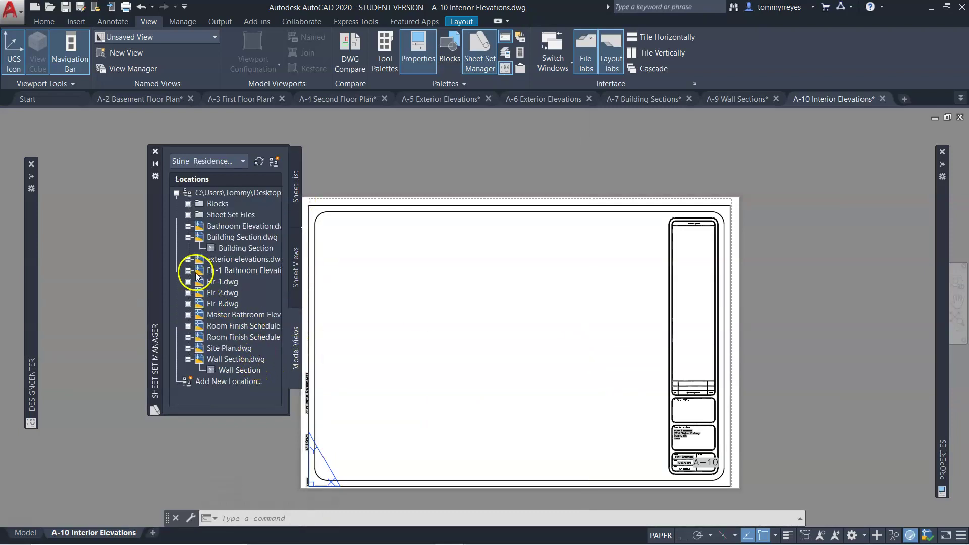
pyautogui.click(188, 238)
pyautogui.click(189, 248)
pyautogui.click(189, 247)
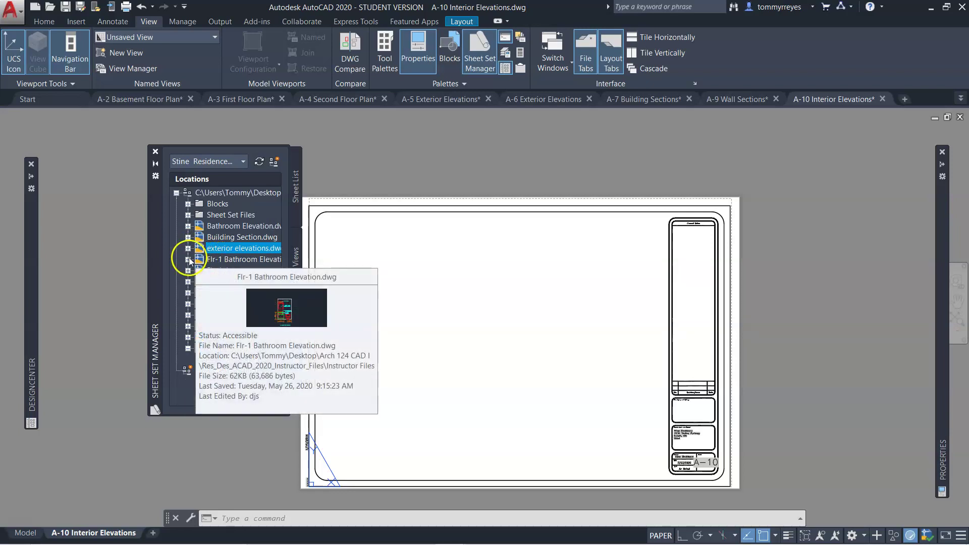
pyautogui.click(188, 259)
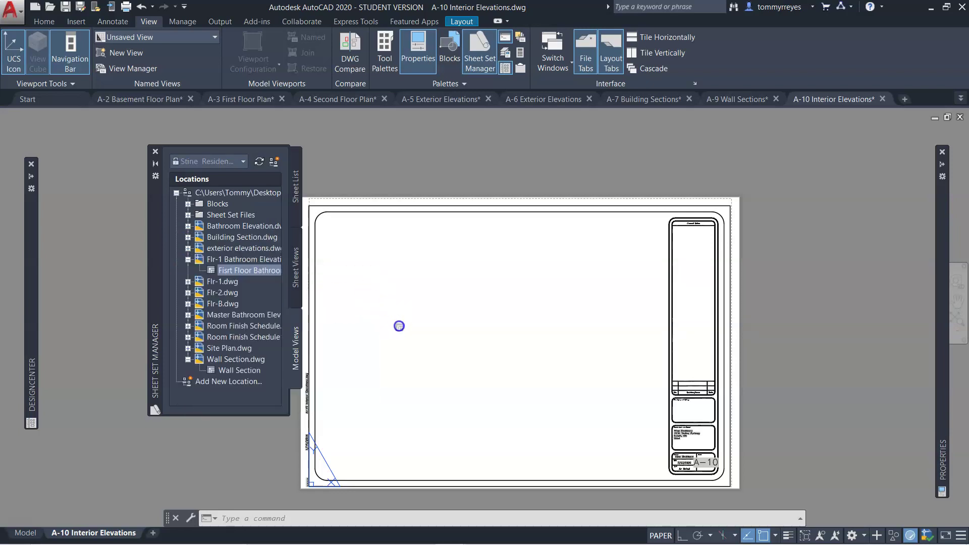
pyautogui.moveTo(399, 326); pyautogui.dragTo(400, 327)
pyautogui.rightClick(479, 368)
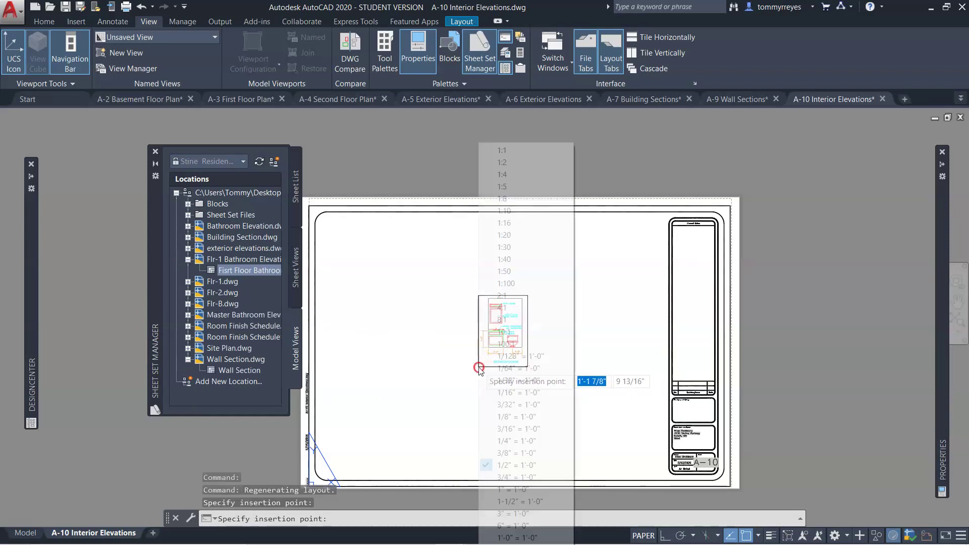
pyautogui.click(492, 488)
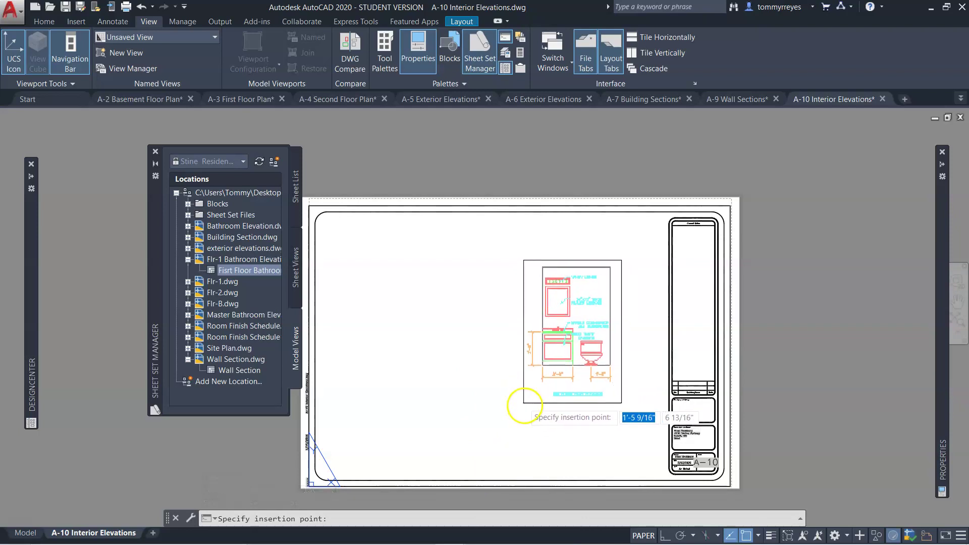
pyautogui.click(537, 390)
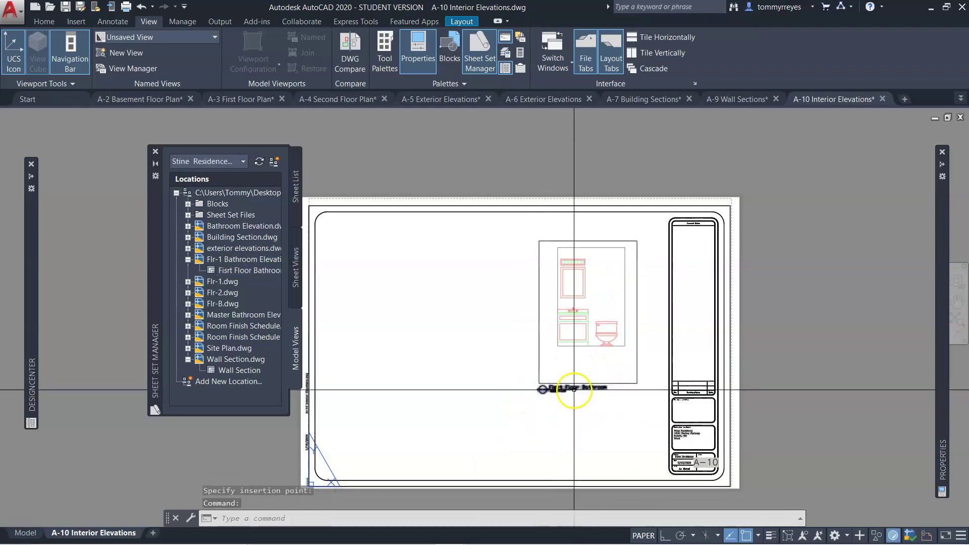
# Set the view number in the Fisrt Floor Bathroom title block to 1
pyautogui.scroll(5, 517, 408)
pyautogui.scroll(3, 516, 408)
pyautogui.click(442, 390)
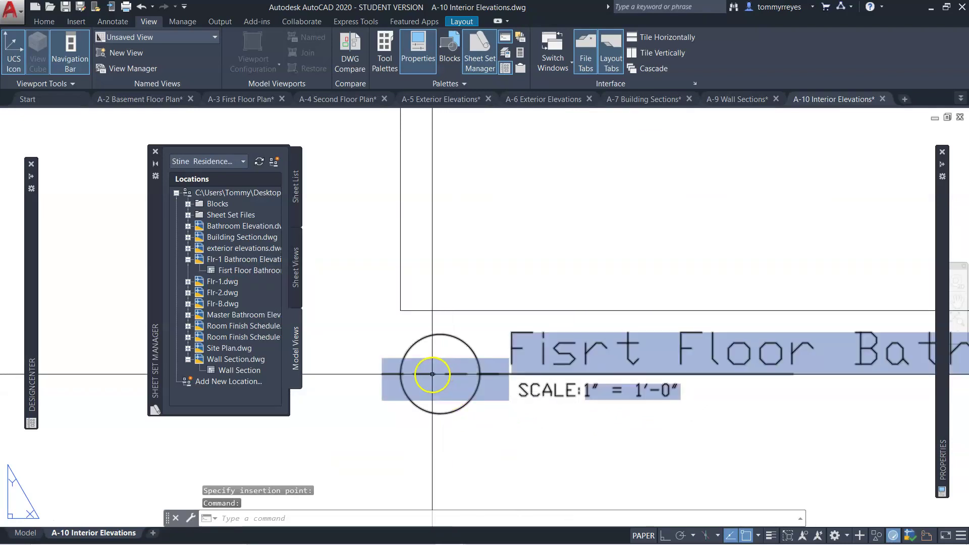
pyautogui.doubleClick(433, 376)
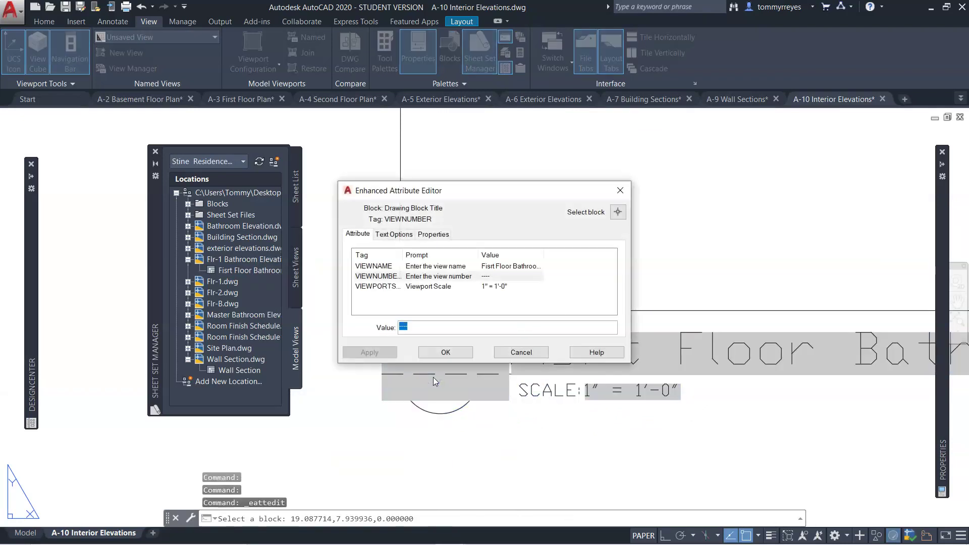
pyautogui.write('1')
pyautogui.click(445, 352)
# Move the Fisrt Floor Bathroom title about 1 7/16" horizontally to the right with ortho on, centring it under the bathroom elevation
pyautogui.scroll(-2, 440, 368)
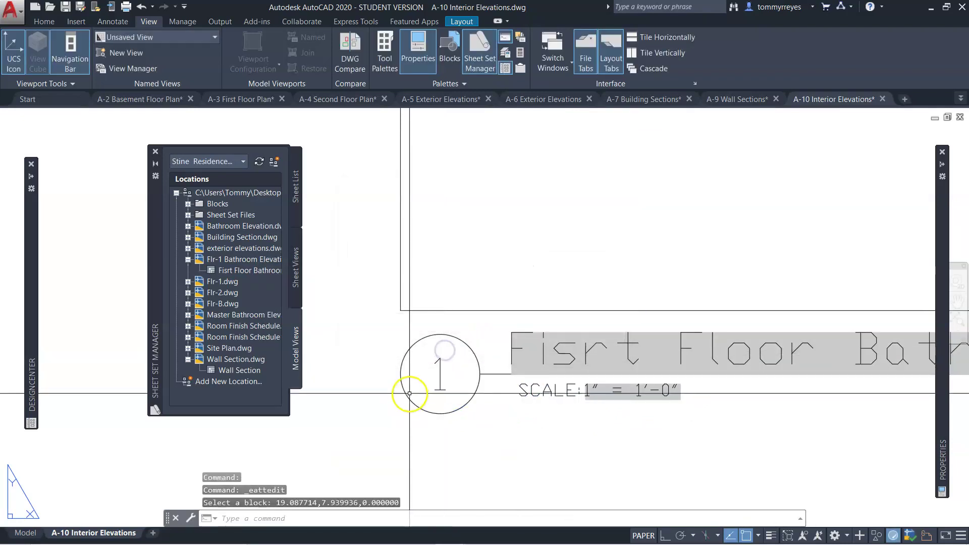
pyautogui.scroll(-3, 519, 434)
pyautogui.click(519, 434)
pyautogui.click(422, 387)
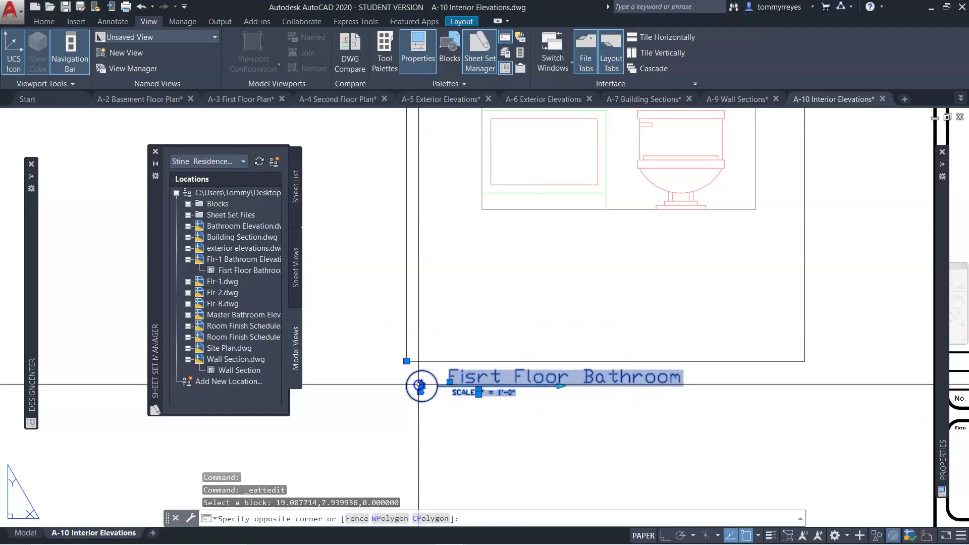
pyautogui.write('m')
pyautogui.press('Return')
pyautogui.click(476, 452)
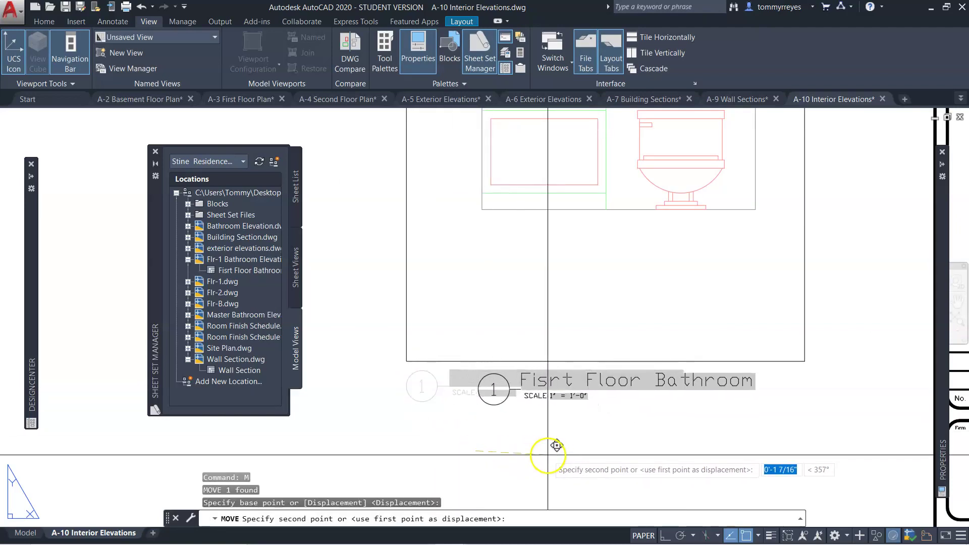
pyautogui.press('F8')
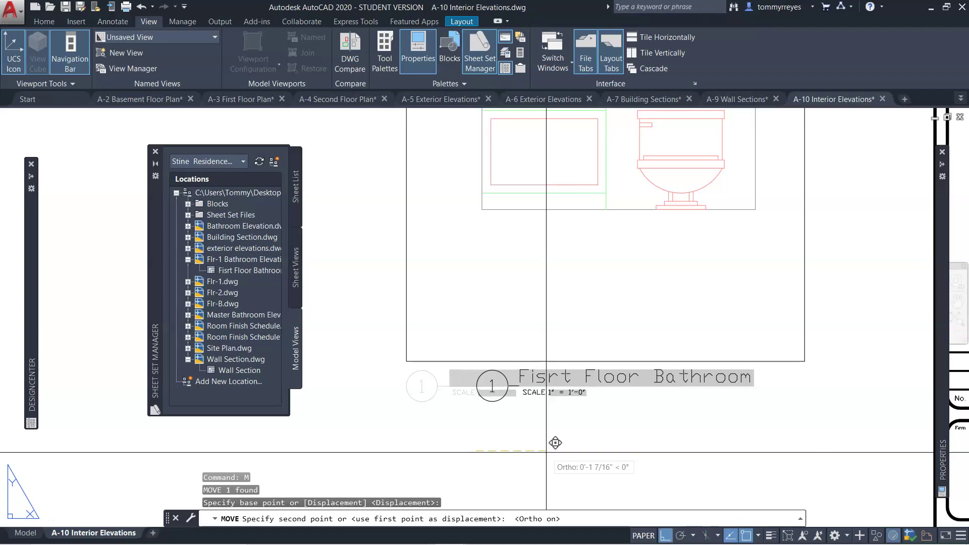
pyautogui.click(554, 441)
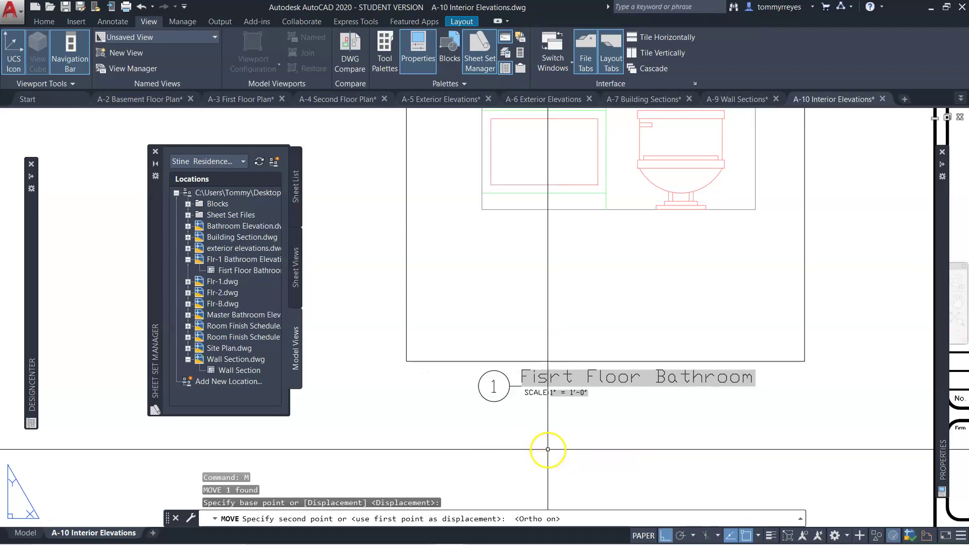
pyautogui.scroll(-6, 549, 447)
pyautogui.scroll(4, 598, 372)
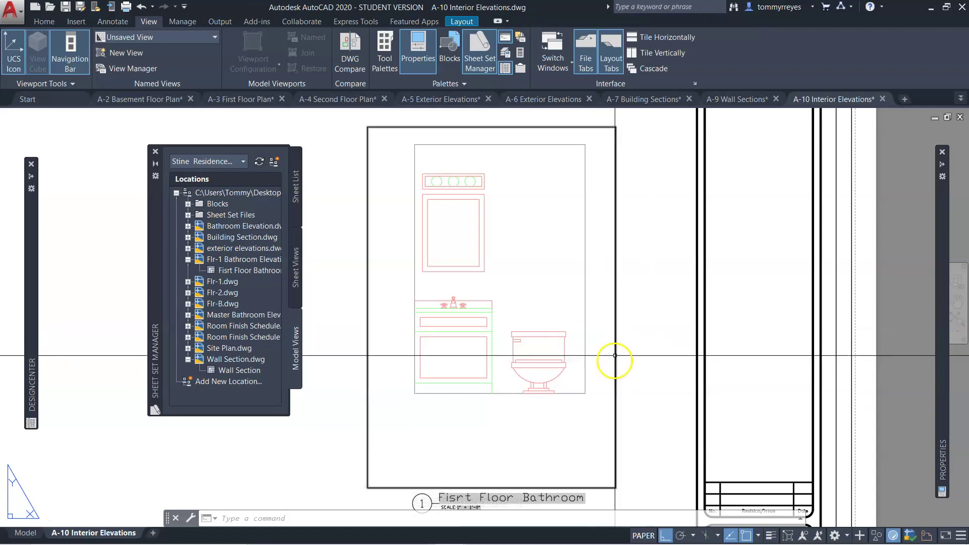
pyautogui.click(560, 426)
pyautogui.doubleClick(559, 425)
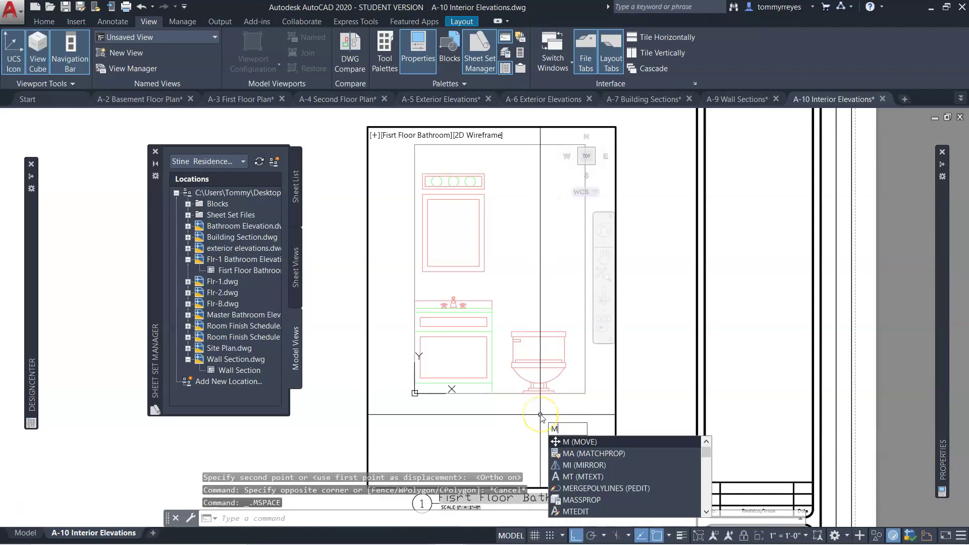
pyautogui.press('Escape')
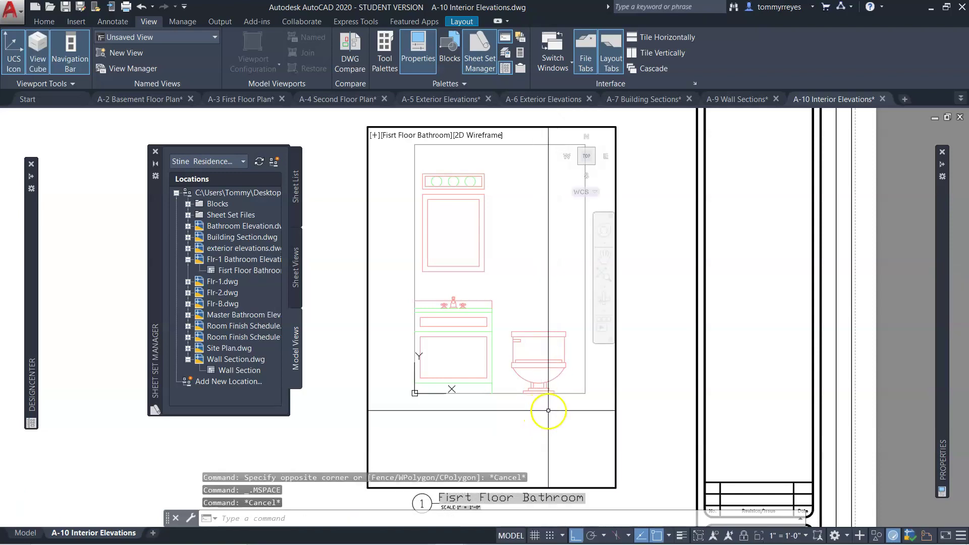
pyautogui.doubleClick(651, 405)
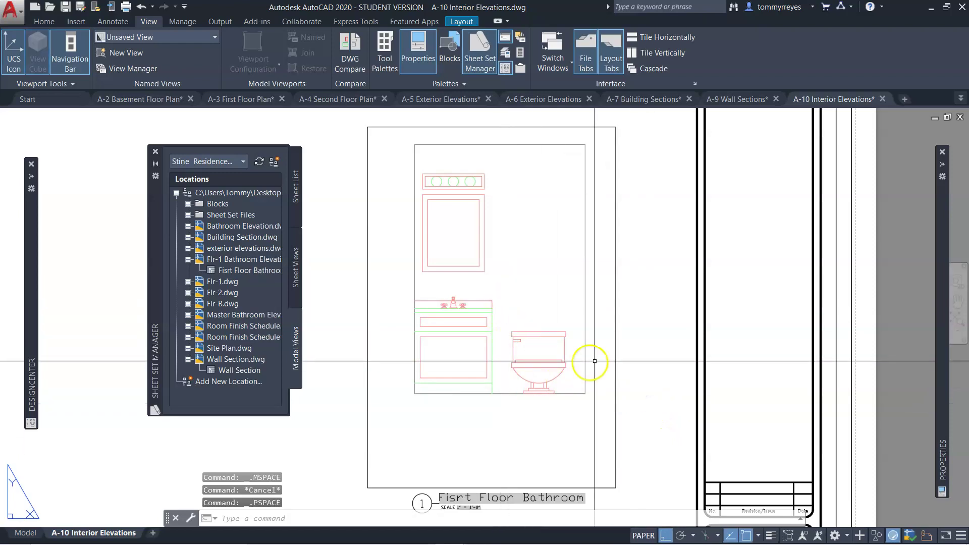
# Pan the bathroom elevation down and slightly left inside its viewport to centre it, and return to paper space
pyautogui.doubleClick(539, 429)
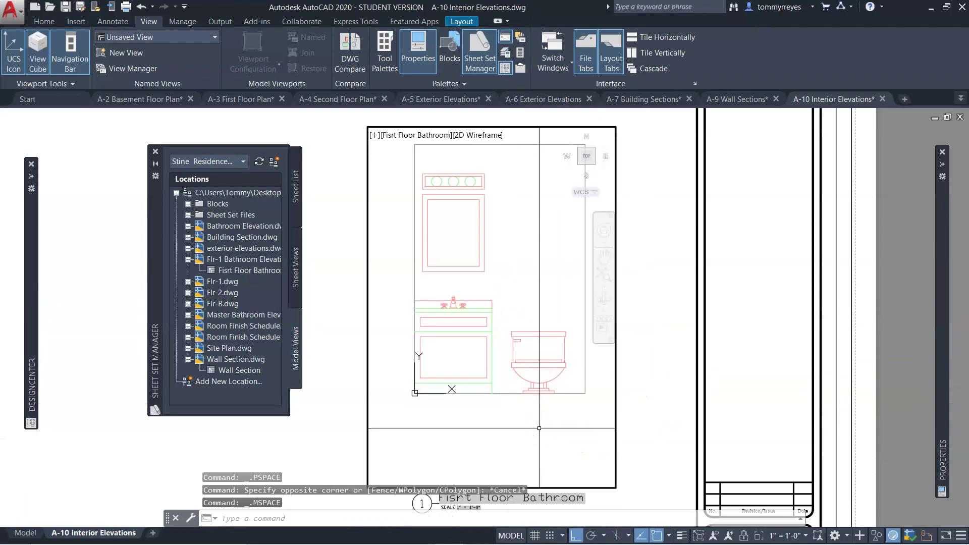
pyautogui.press('Return')
pyautogui.moveTo(529, 310); pyautogui.dragTo(520, 342)
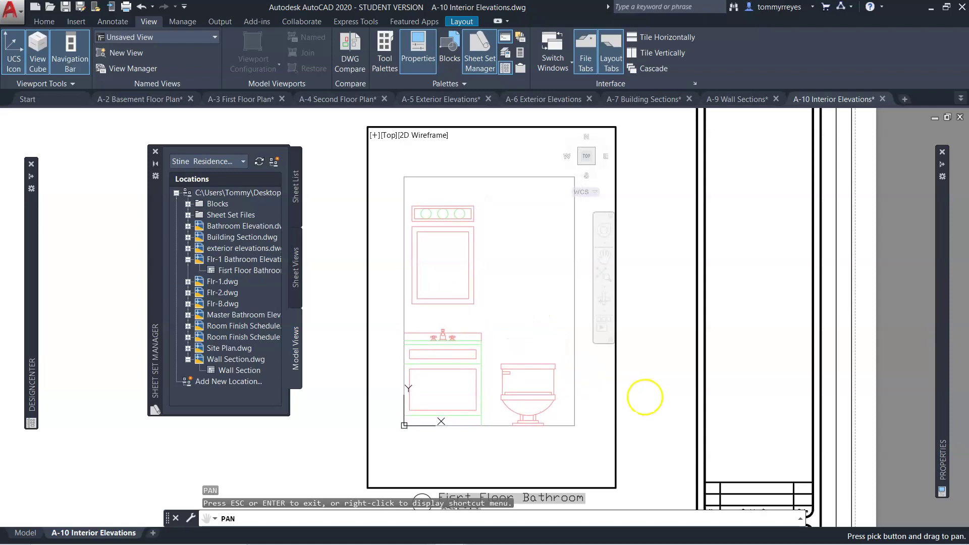
pyautogui.press('Escape')
pyautogui.doubleClick(641, 363)
pyautogui.scroll(-5, 641, 364)
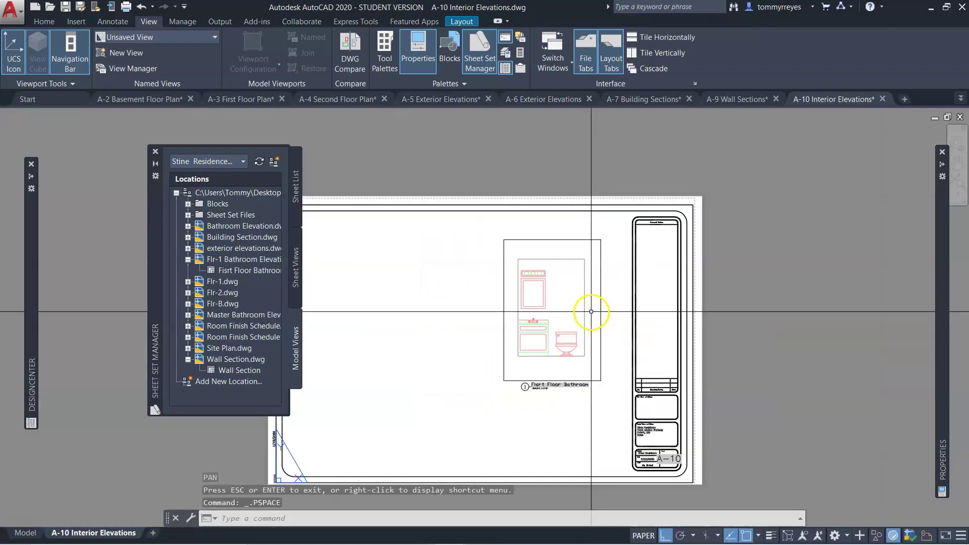
pyautogui.scroll(5, 591, 311)
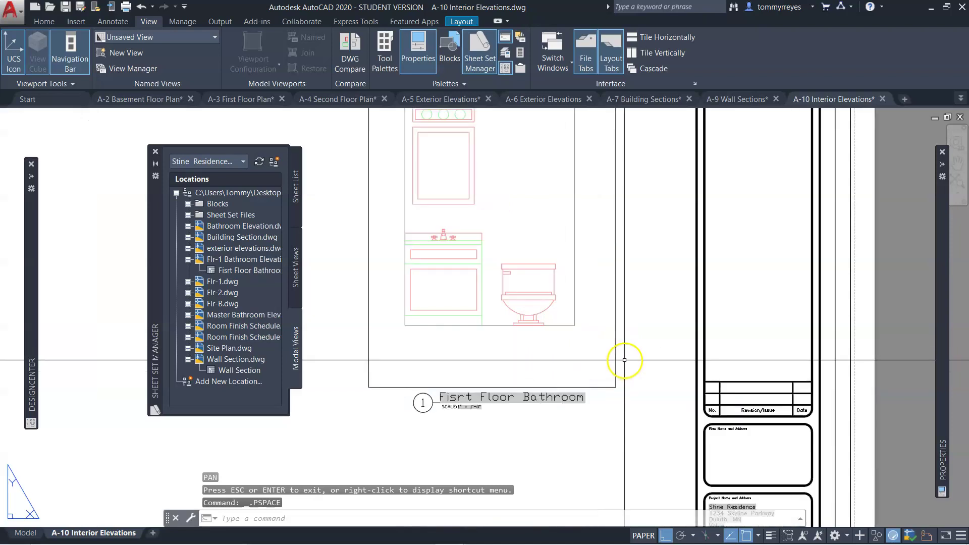
# Shrink the bathroom viewport by raising its bottom edge and lowering its top edge closer to the elevation
pyautogui.click(616, 388)
pyautogui.click(616, 388)
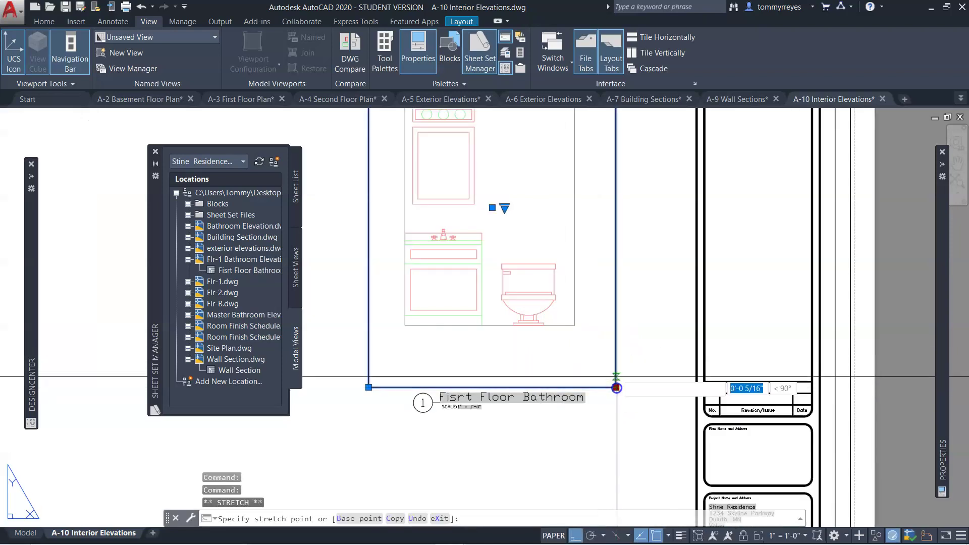
pyautogui.click(615, 353)
pyautogui.scroll(-4, 614, 388)
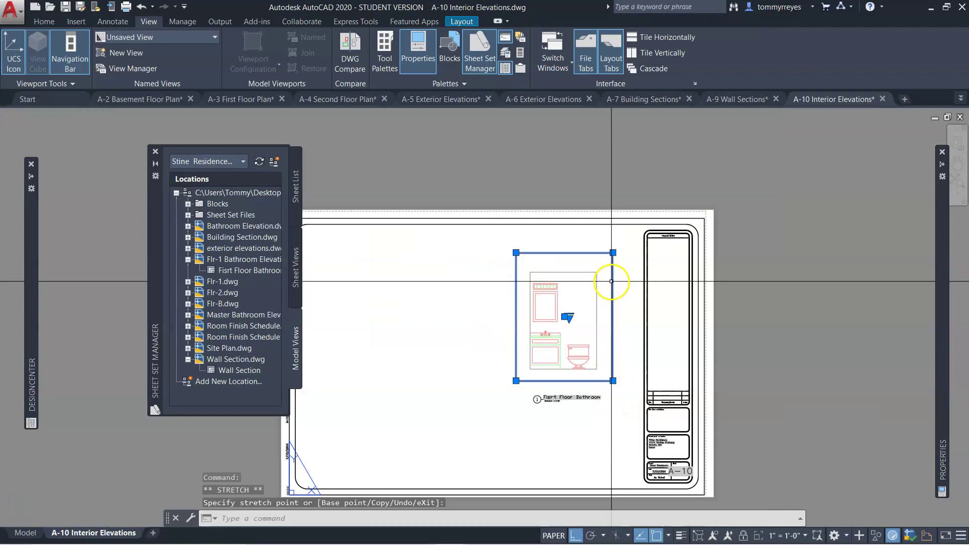
pyautogui.scroll(2, 611, 255)
pyautogui.click(614, 252)
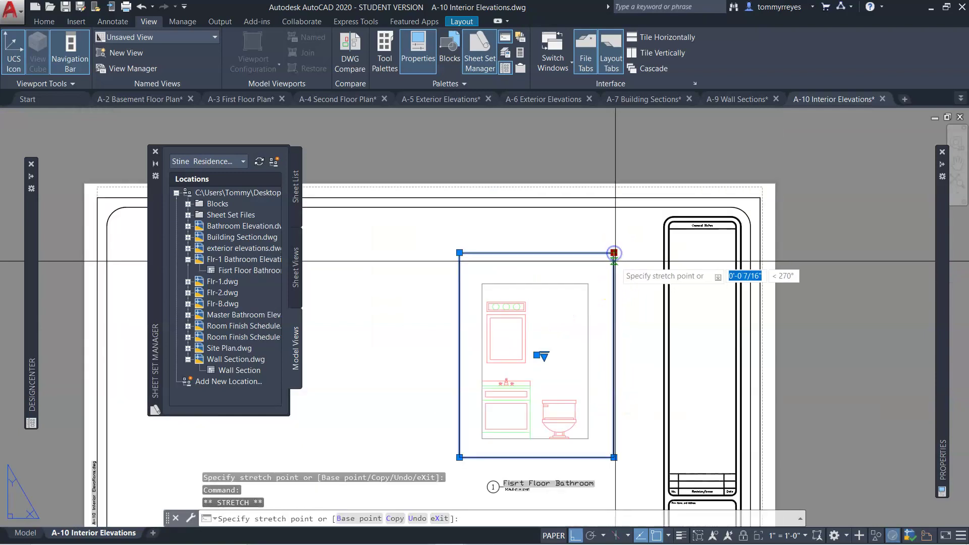
pyautogui.click(614, 268)
pyautogui.press('Escape')
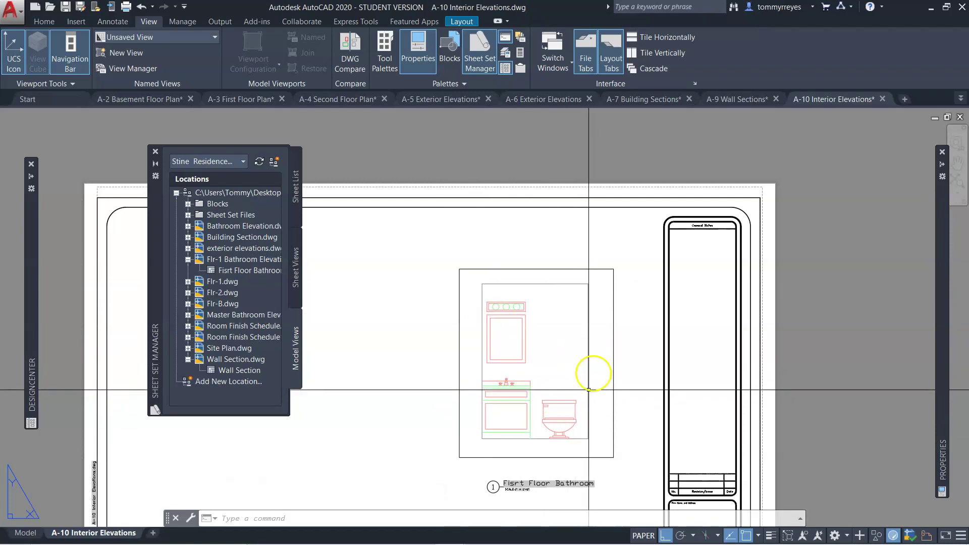
# Change the view name in the bathroom title block to First Floor Bathroom Elevation
pyautogui.scroll(5, 523, 490)
pyautogui.scroll(2, 508, 490)
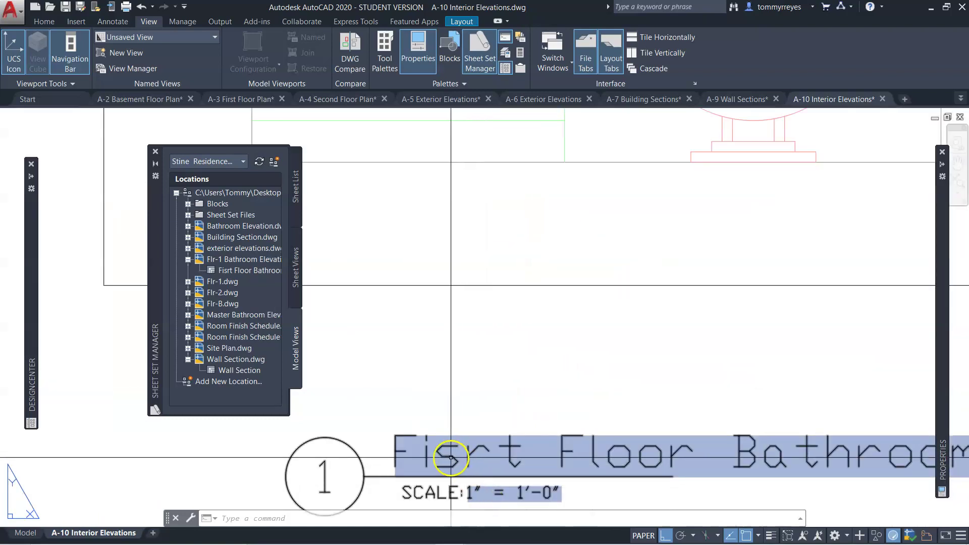
pyautogui.doubleClick(444, 461)
pyautogui.click(454, 354)
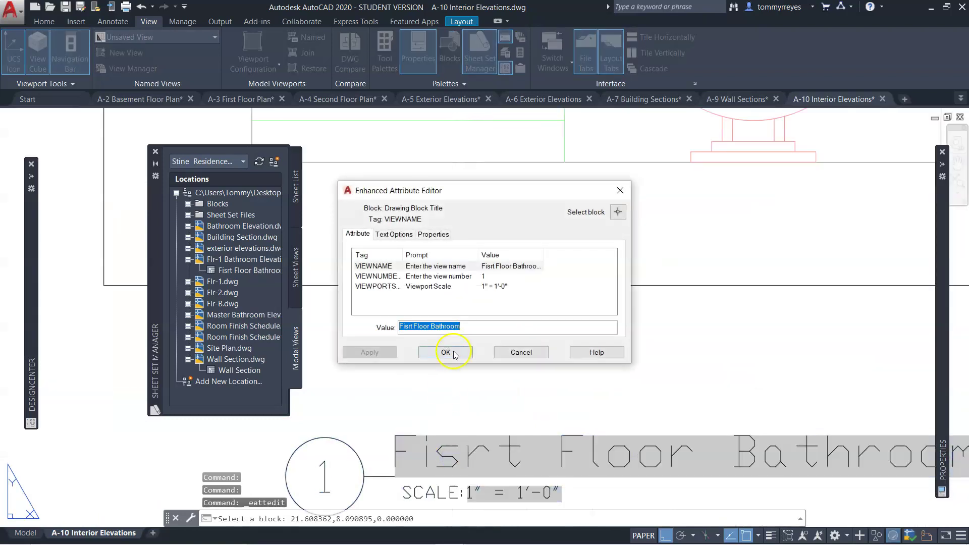
pyautogui.doubleClick(409, 327)
pyautogui.click(571, 419)
pyautogui.click(487, 328)
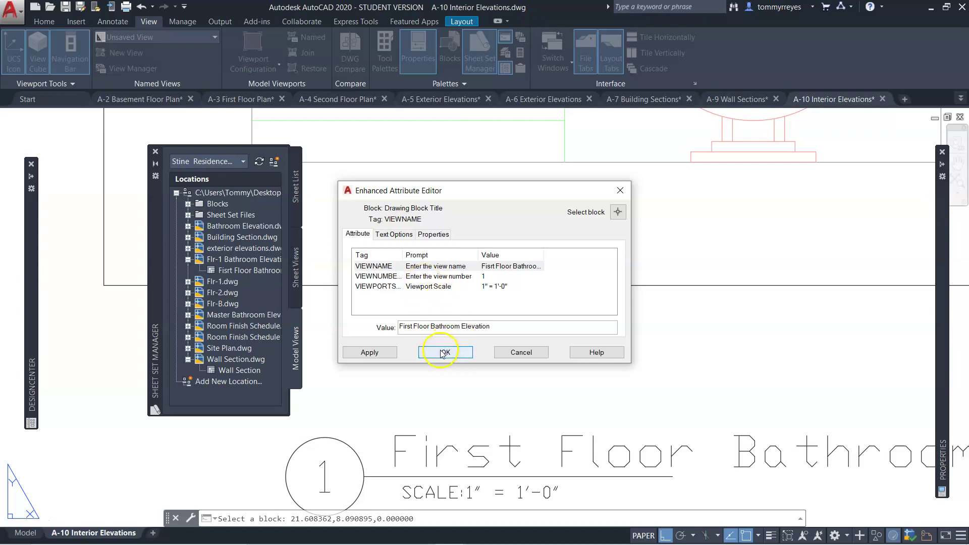
pyautogui.click(443, 353)
# Stretch the title's underline horizontally so it ends just past the word Elevation
pyautogui.scroll(-3, 439, 346)
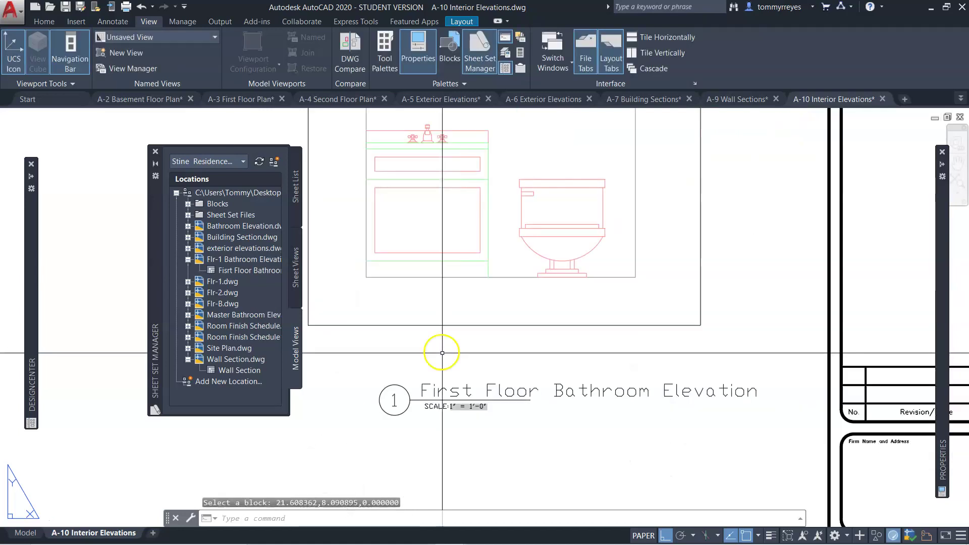
pyautogui.click(518, 401)
pyautogui.click(531, 401)
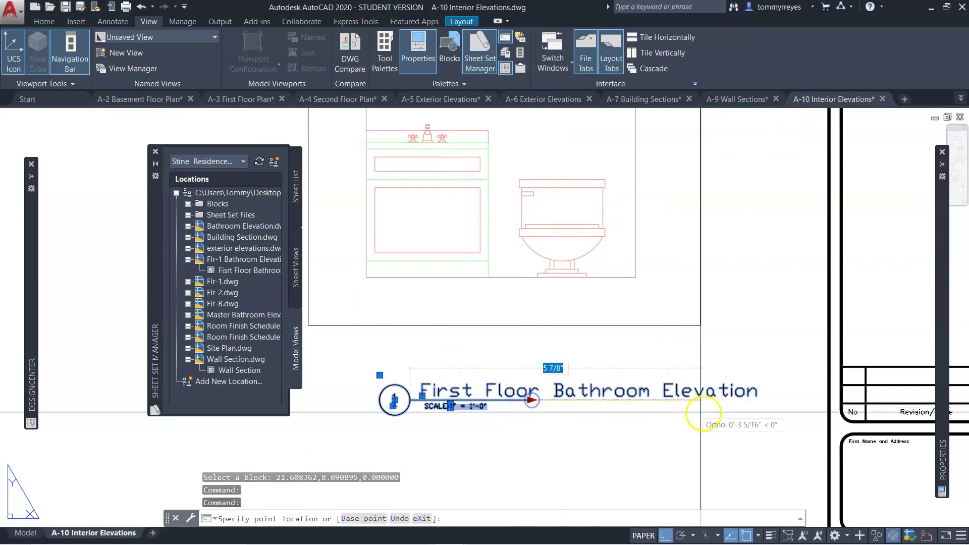
pyautogui.click(762, 402)
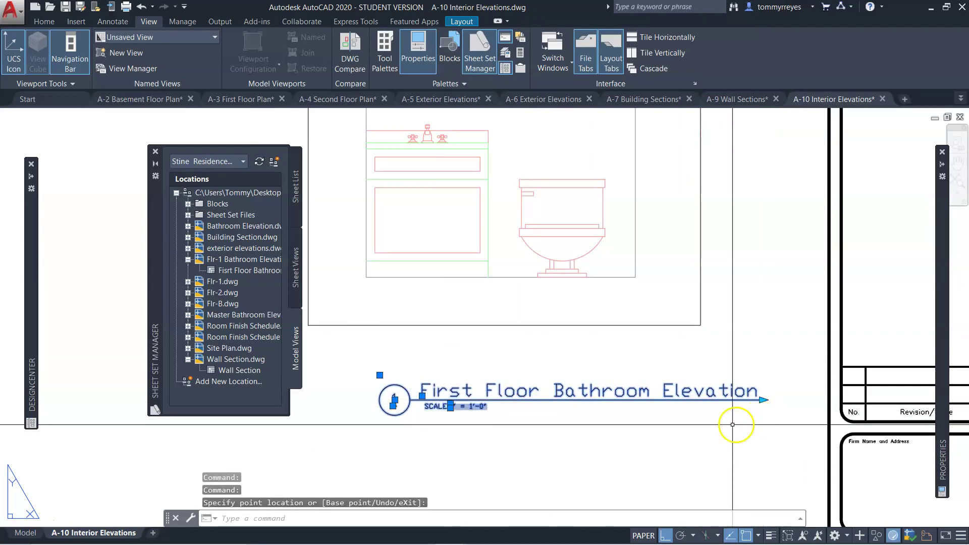
# Try the title's scale value under the far end of the underline, and return it beside the SCALE label
pyautogui.scroll(4, 453, 412)
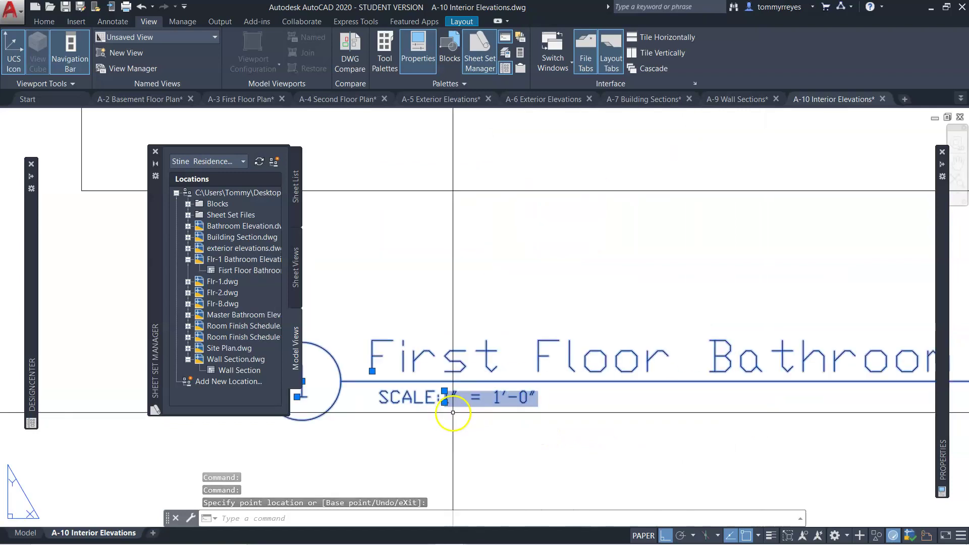
pyautogui.scroll(2, 444, 403)
pyautogui.click(432, 387)
pyautogui.scroll(-5, 431, 386)
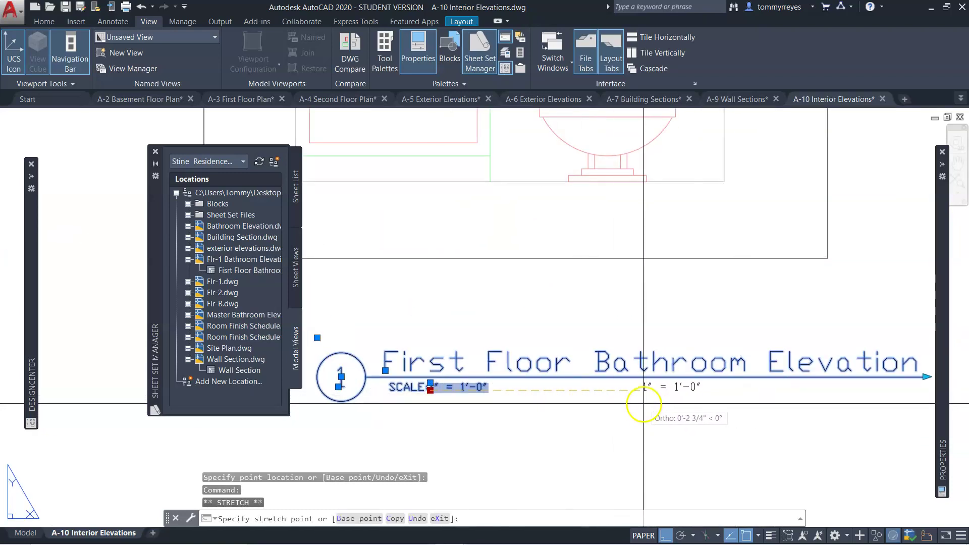
pyautogui.click(843, 404)
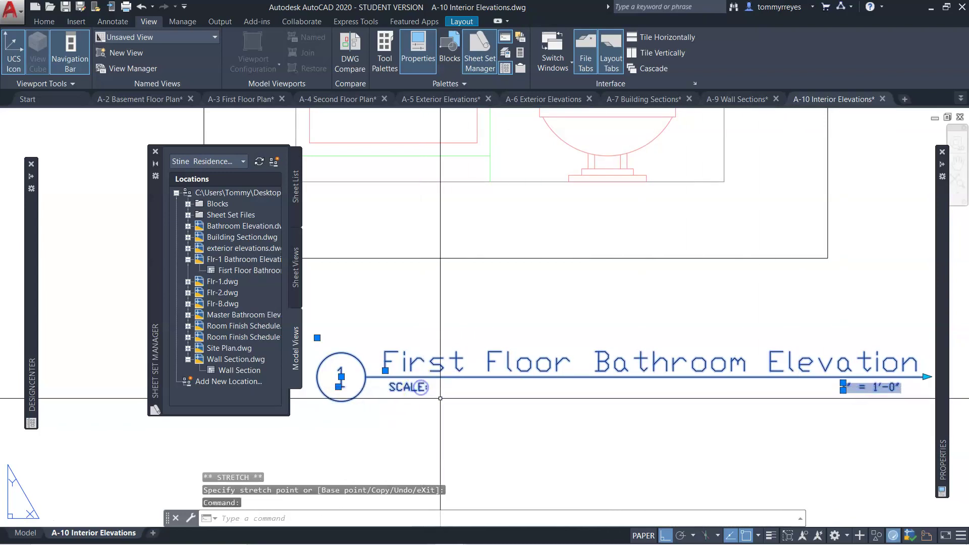
pyautogui.click(406, 389)
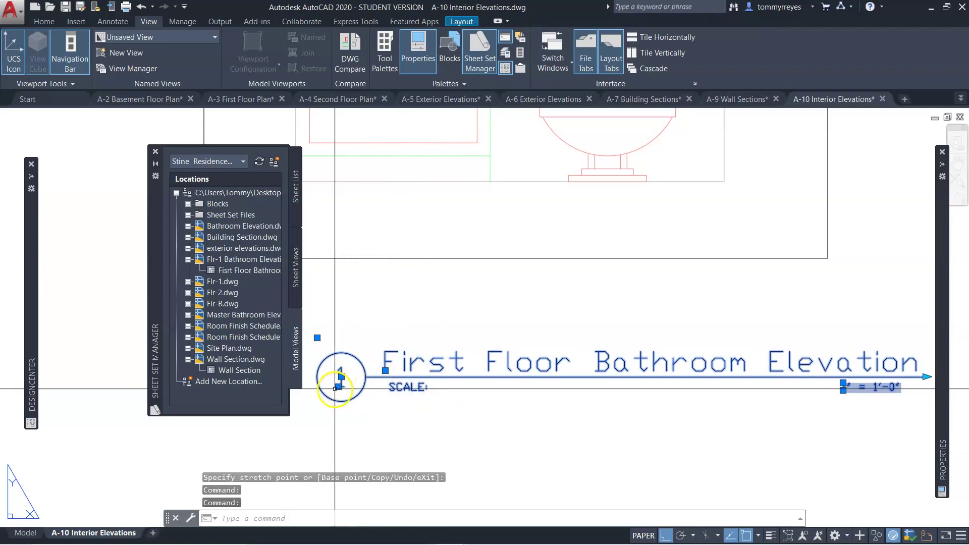
pyautogui.click(339, 387)
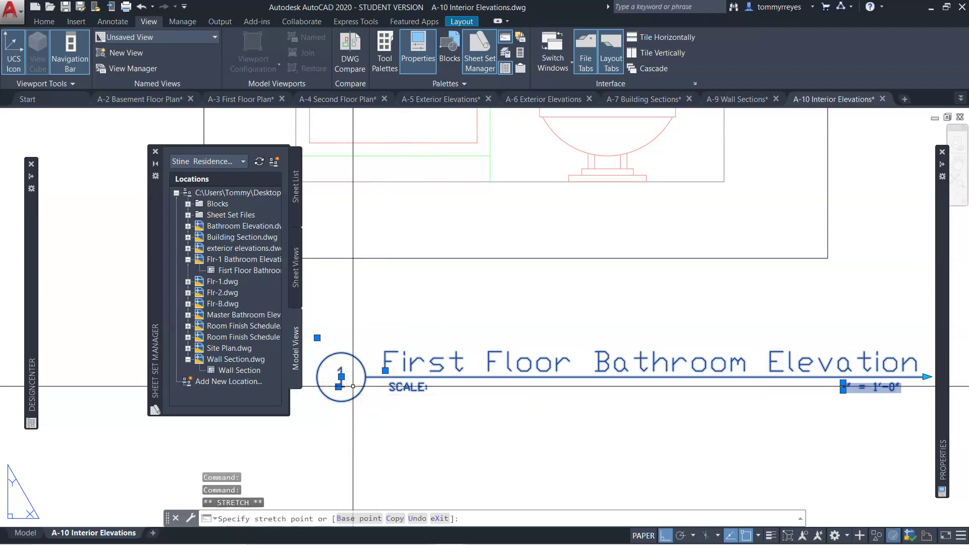
pyautogui.press('Escape')
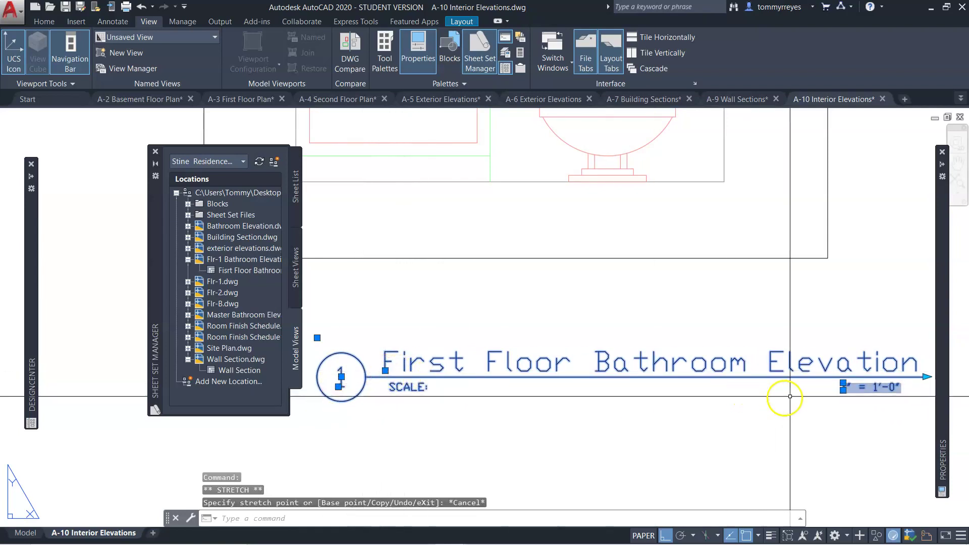
pyautogui.click(843, 390)
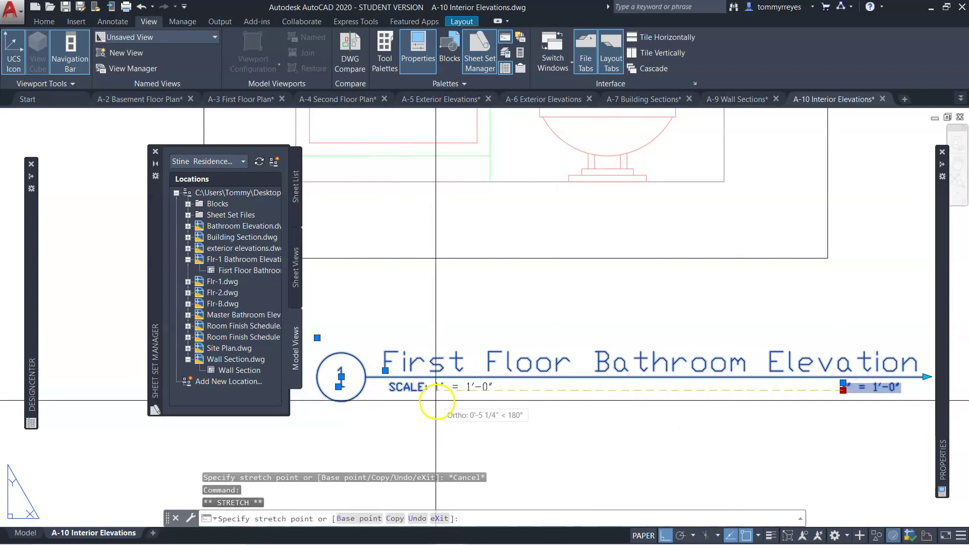
pyautogui.press('Escape')
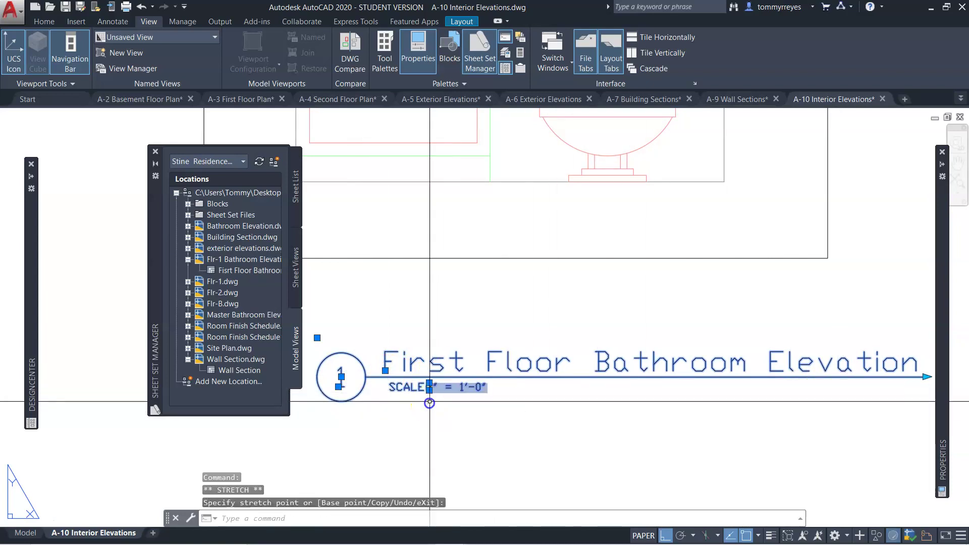
pyautogui.press('Escape')
pyautogui.scroll(-3, 531, 435)
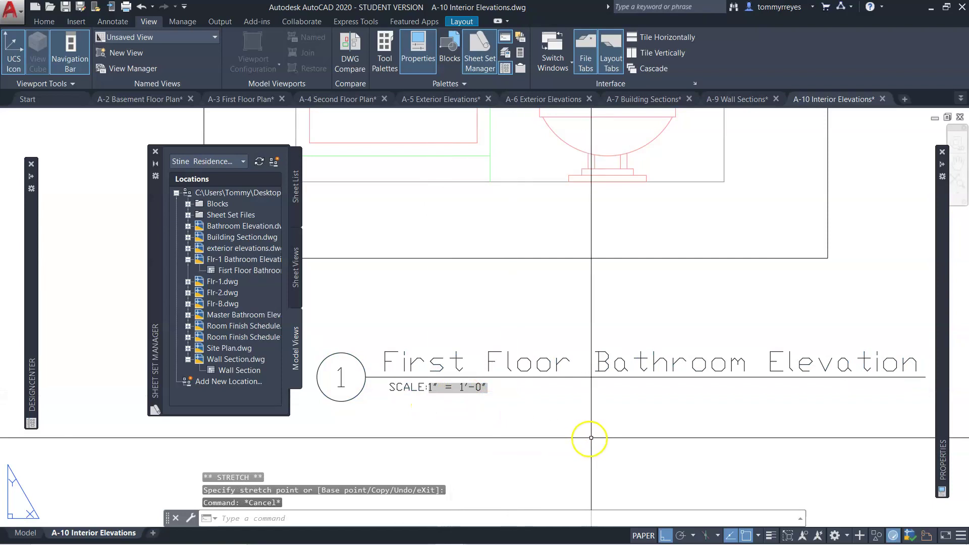
# Move the First Floor Bathroom Elevation title horizontally to the left with ortho on, centring it under the bathroom viewport
pyautogui.click(626, 423)
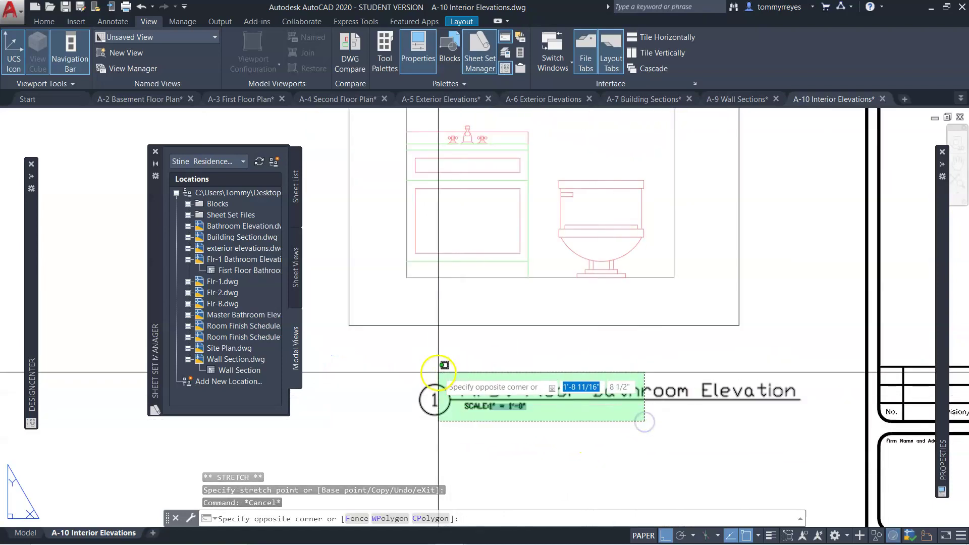
pyautogui.click(427, 386)
pyautogui.write('m')
pyautogui.press('Return')
pyautogui.click(600, 428)
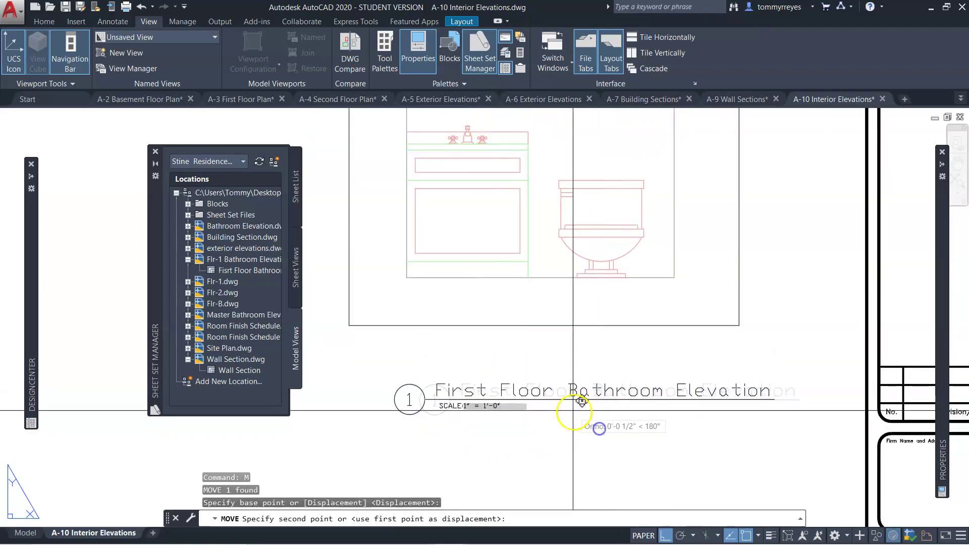
pyautogui.click(545, 393)
# Move the bathroom viewport straight down about 7/8" with ortho on, bringing it closer to its title
pyautogui.click(579, 321)
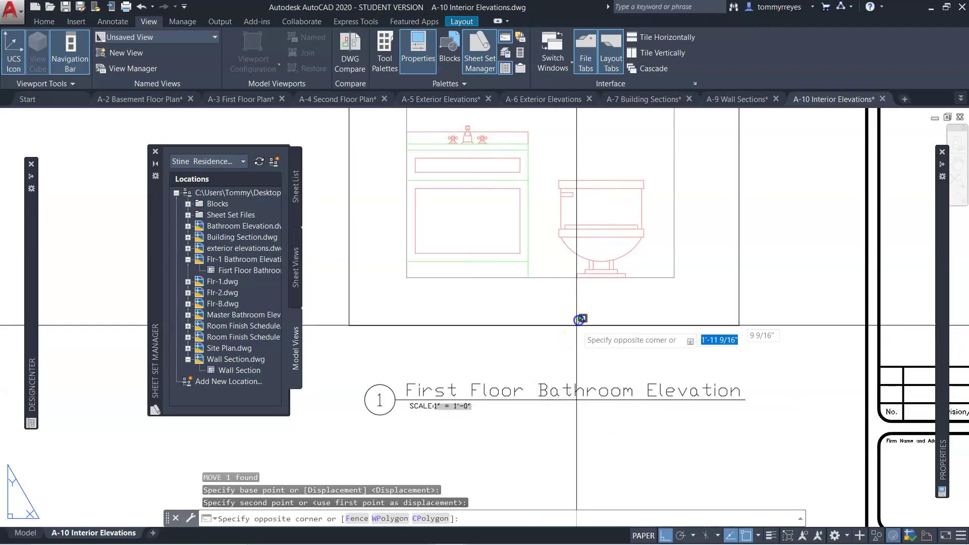
pyautogui.click(567, 342)
pyautogui.write('m')
pyautogui.press('Return')
pyautogui.click(805, 327)
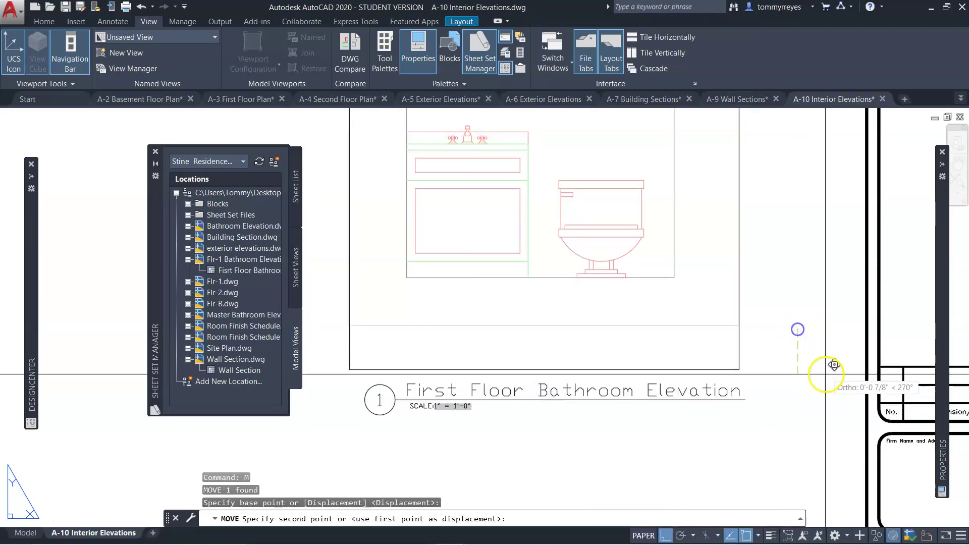
pyautogui.click(823, 372)
pyautogui.scroll(-2, 820, 376)
pyautogui.scroll(-4, 820, 376)
pyautogui.press('Escape')
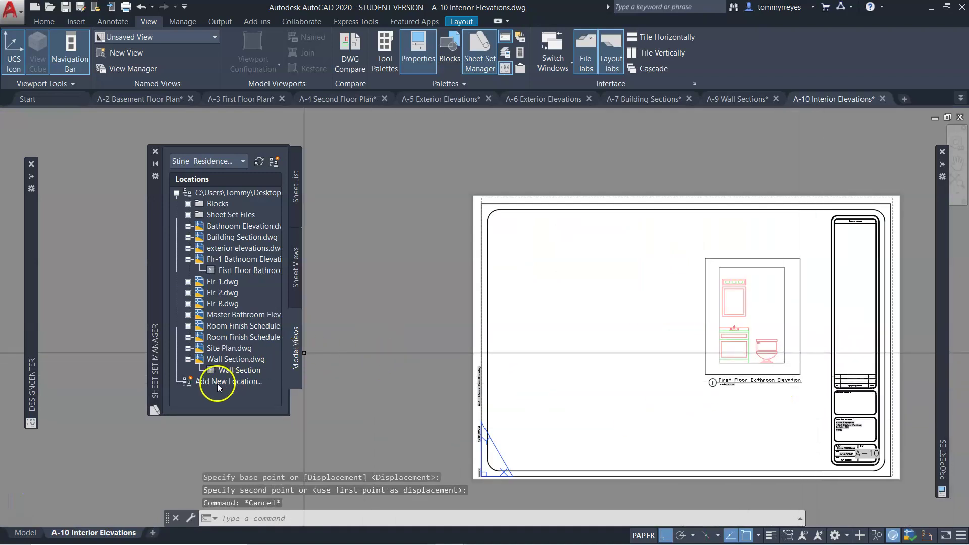
# Collapse Wall Section.dwg in the model views and open sheet A-11 - Schedules from the sheet set
pyautogui.click(188, 359)
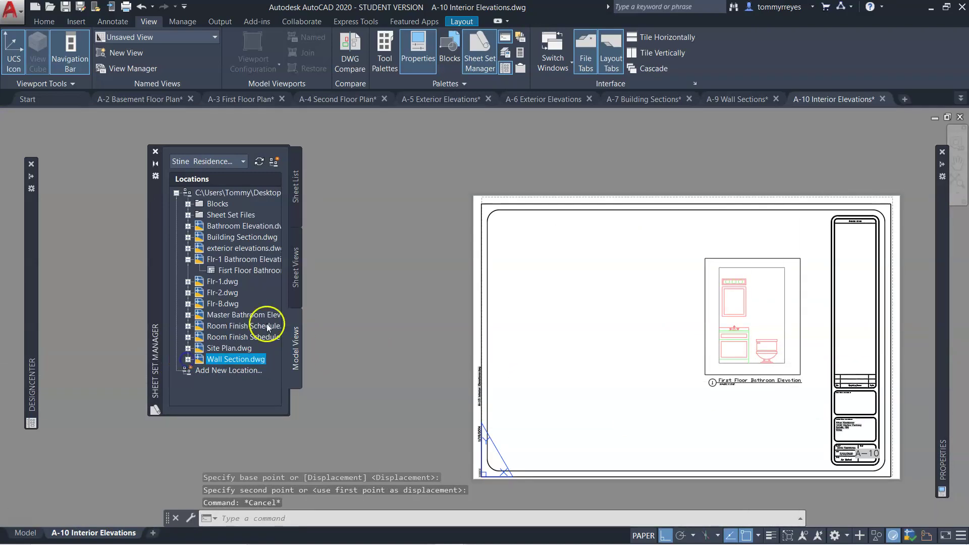
pyautogui.click(297, 178)
pyautogui.doubleClick(201, 336)
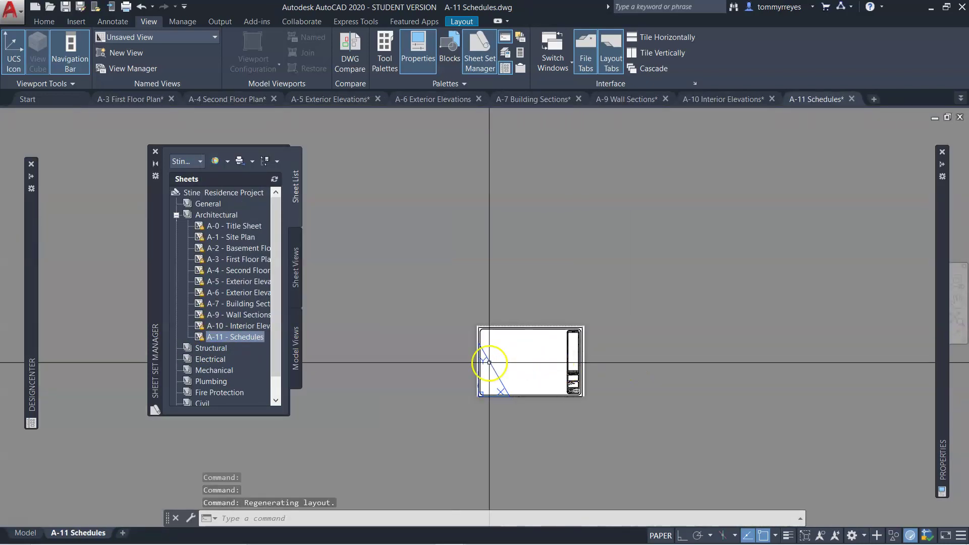
pyautogui.scroll(5, 500, 362)
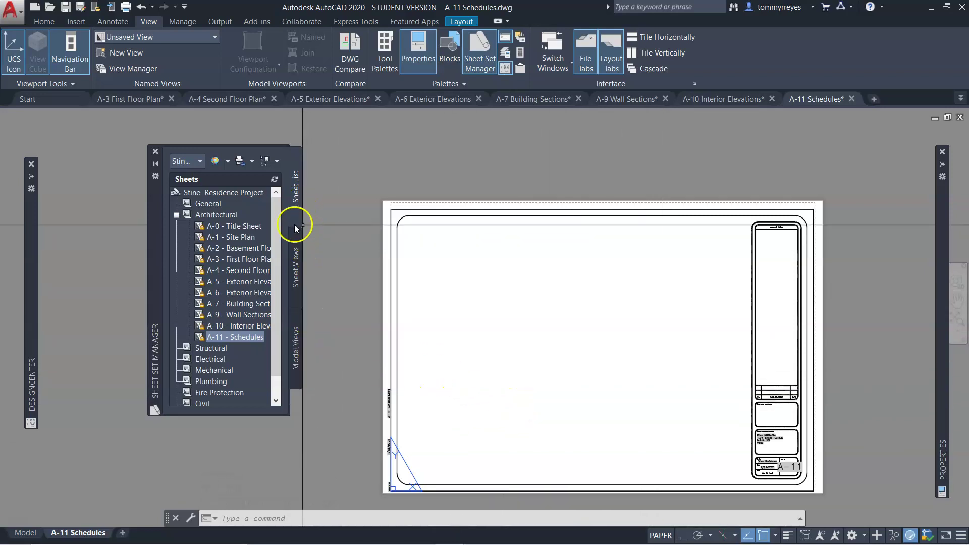
# Show the project's model views and collapse Flr-1 Bathroom Elevation.dwg
pyautogui.click(296, 349)
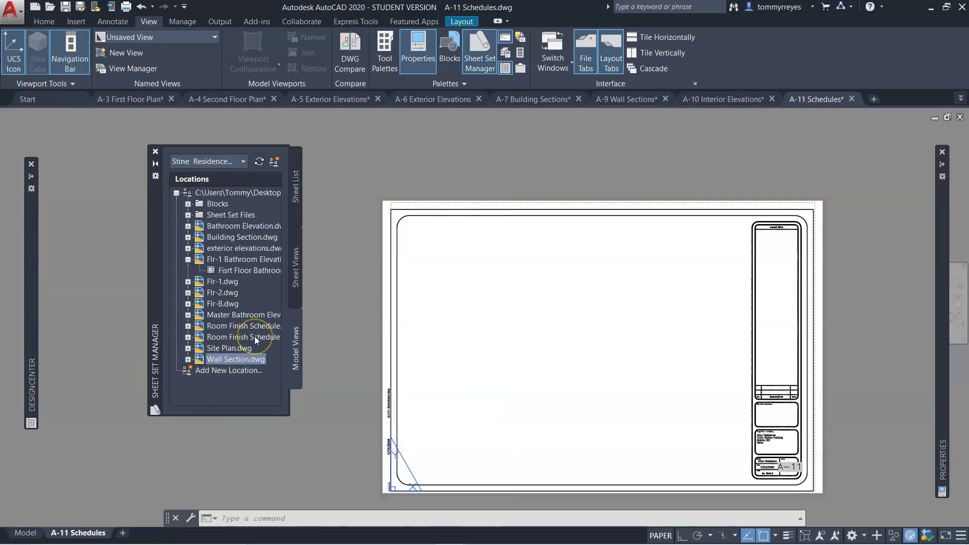
pyautogui.click(235, 355)
pyautogui.moveTo(235, 359)
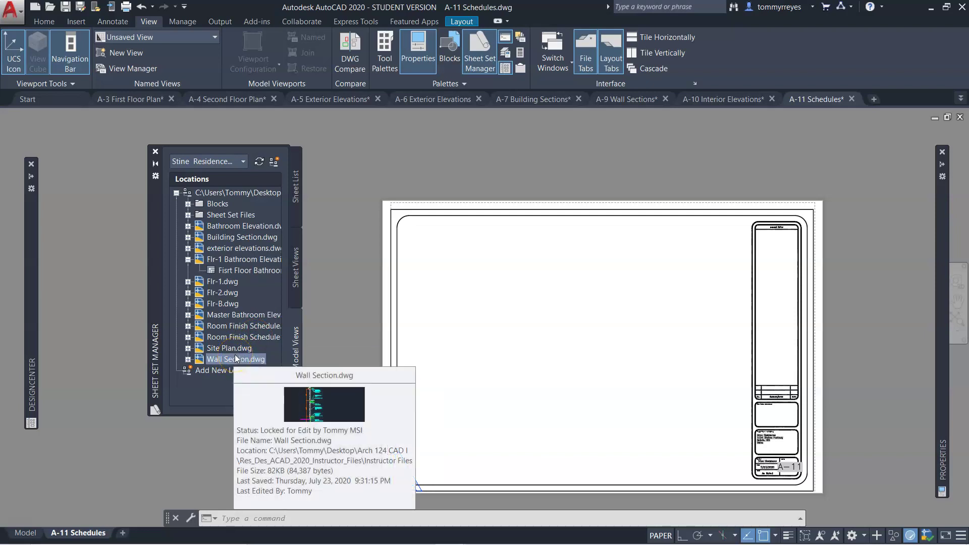
pyautogui.click(204, 228)
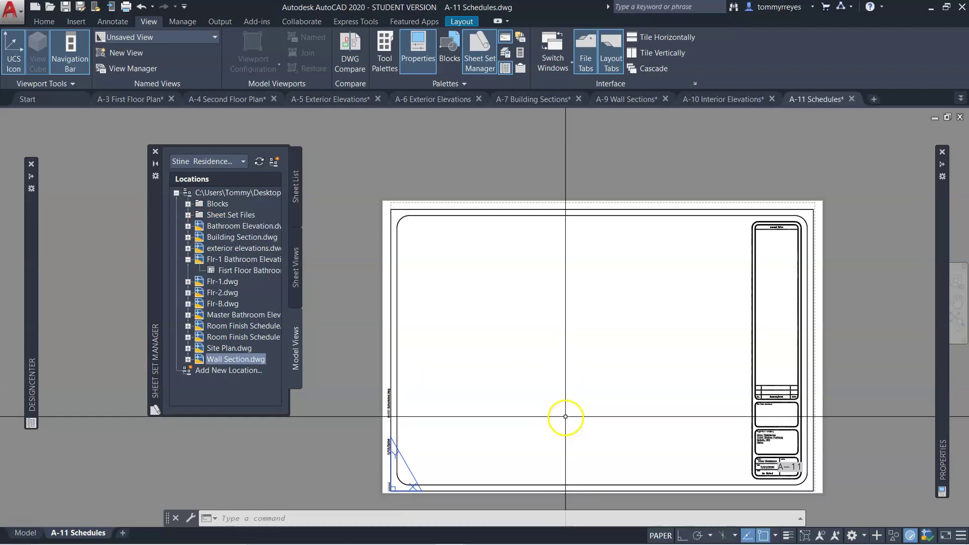
pyautogui.click(190, 260)
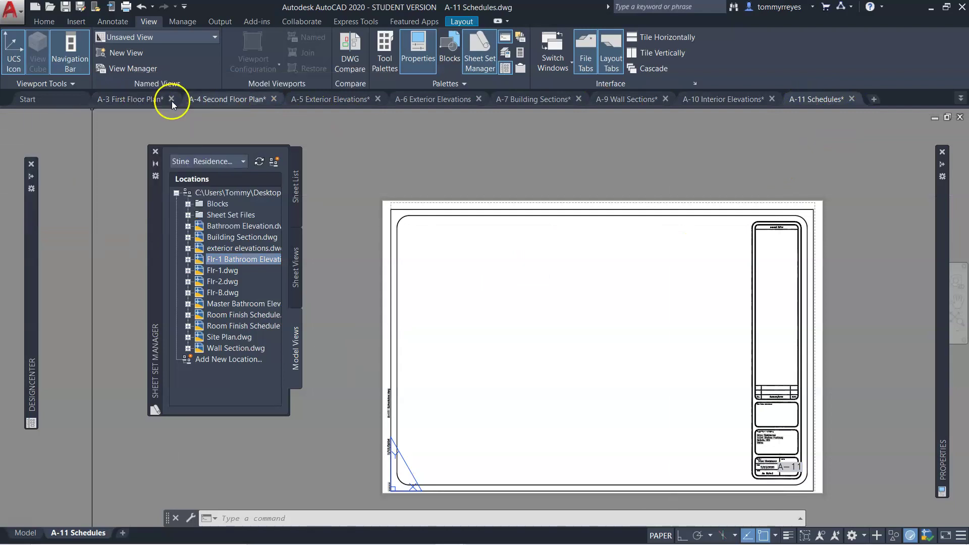
# Check the open drawings, and place the Room Finish Schedule view from Room Finish Schedule.dwg near the middle of the A-11 sheet
pyautogui.click(962, 100)
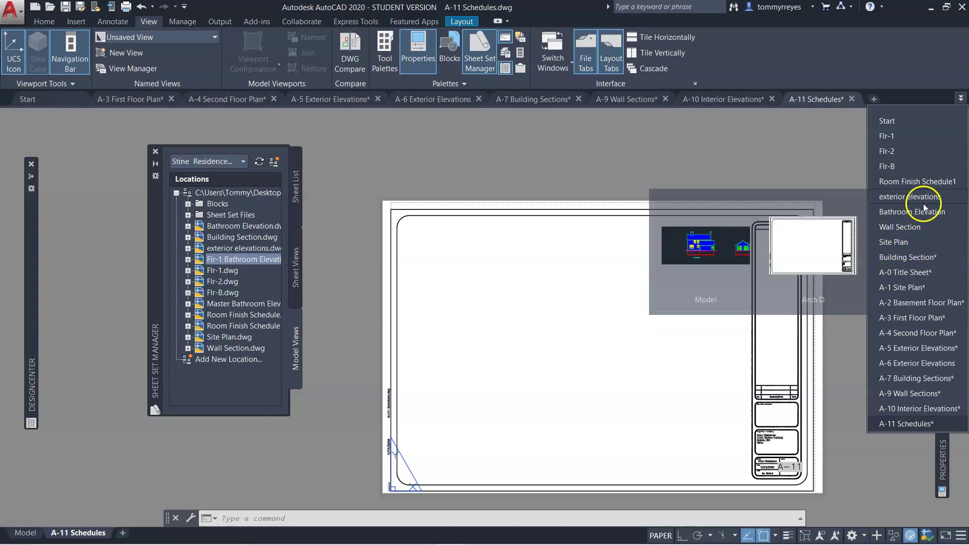
pyautogui.moveTo(923, 181)
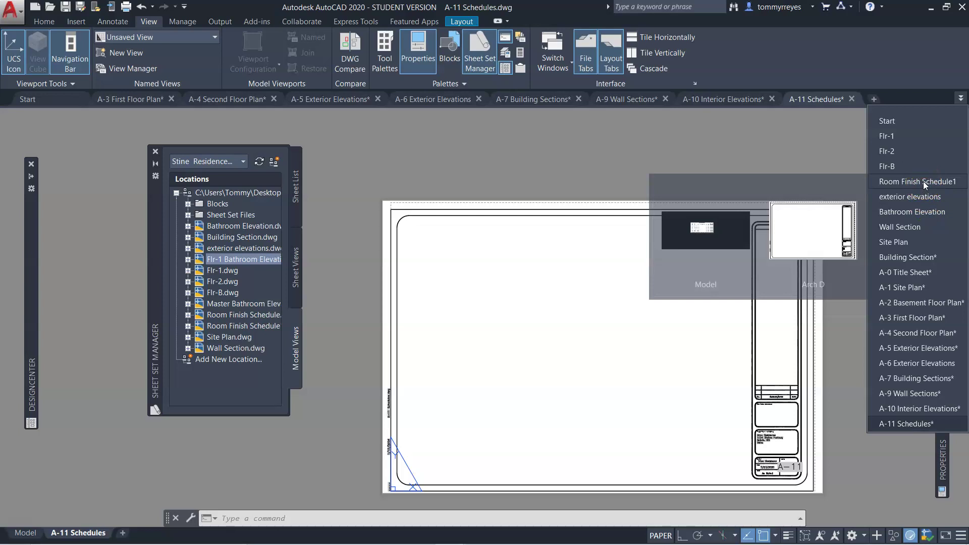
pyautogui.click(188, 317)
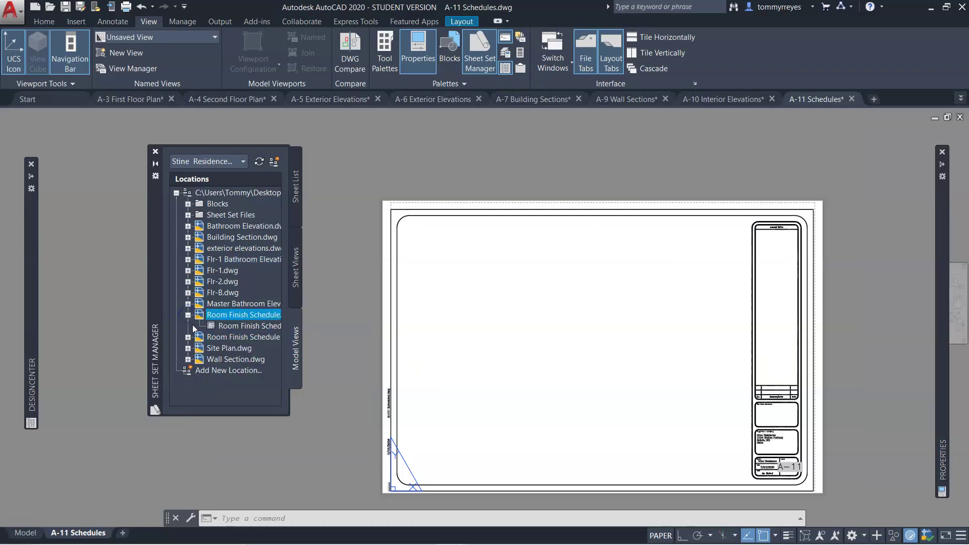
pyautogui.click(213, 327)
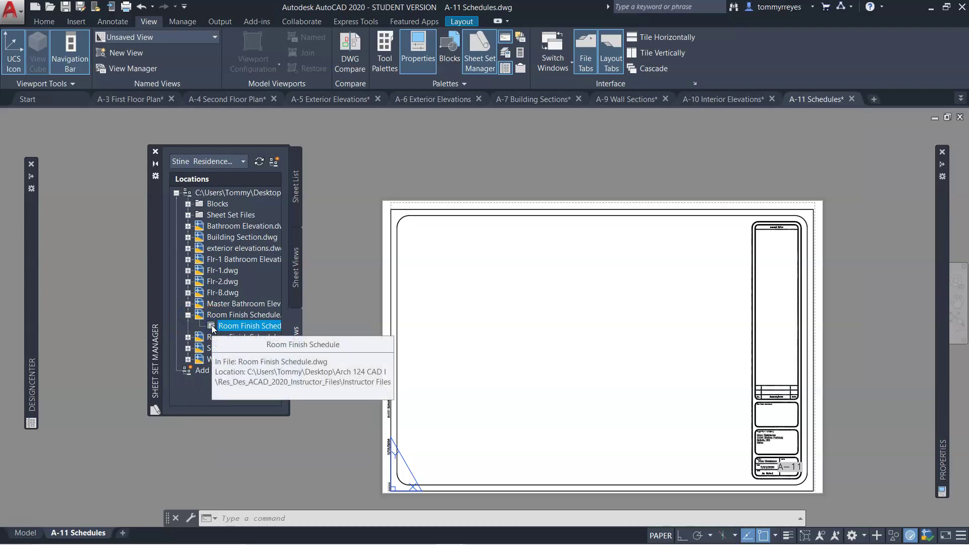
pyautogui.moveTo(212, 326); pyautogui.dragTo(505, 361)
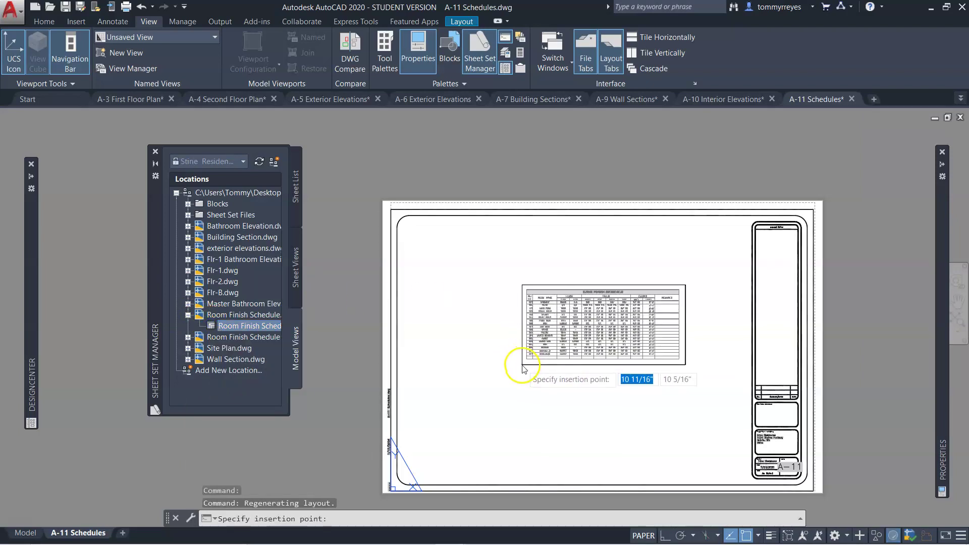
pyautogui.click(523, 370)
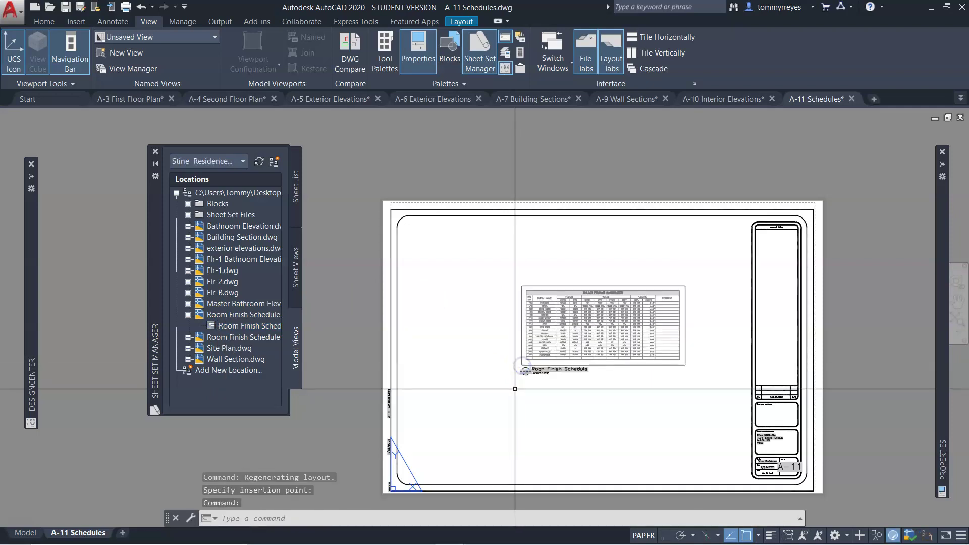
# Set the view number in the Room Finish Schedule title to 1
pyautogui.scroll(5, 527, 379)
pyautogui.scroll(4, 422, 347)
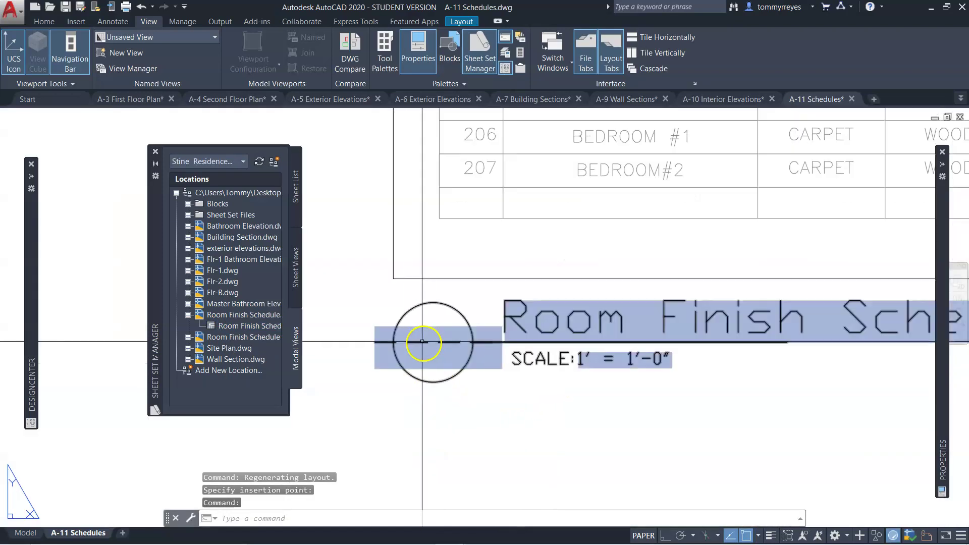
pyautogui.doubleClick(421, 342)
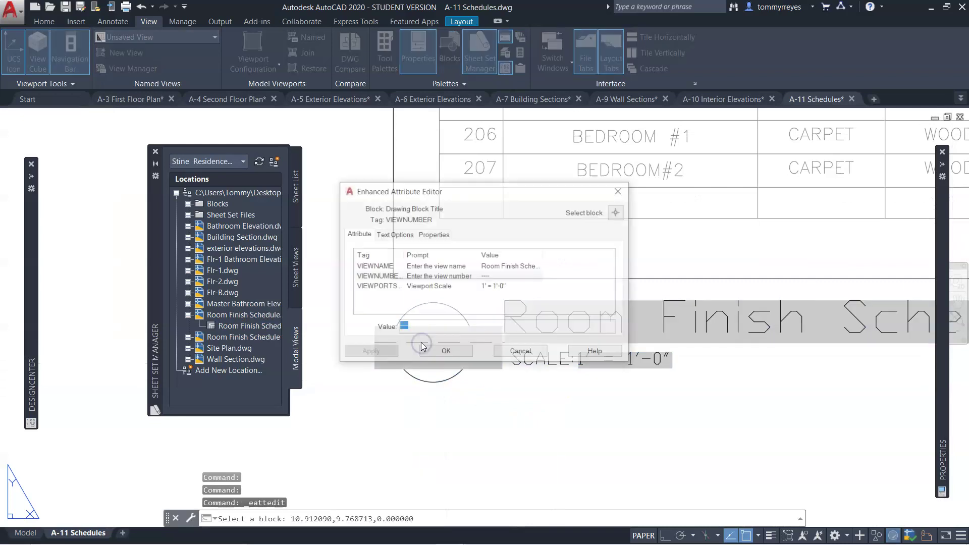
pyautogui.write('1')
pyautogui.click(439, 350)
# Move the Room Finish Schedule title horizontally to the right with ortho on, centring it under the schedule viewport
pyautogui.scroll(-5, 500, 422)
pyautogui.scroll(3, 528, 429)
pyautogui.click(528, 430)
pyautogui.click(390, 356)
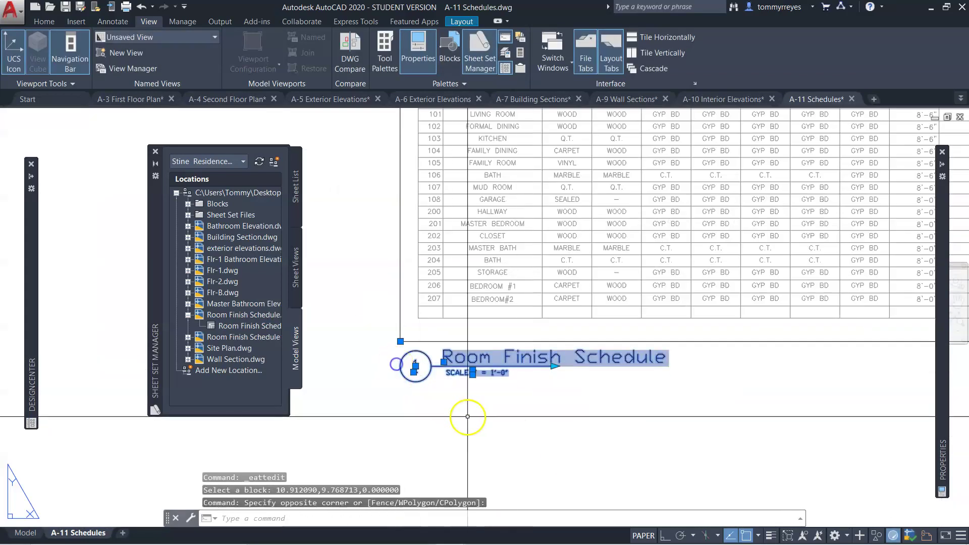
pyautogui.write('M')
pyautogui.press('Return')
pyautogui.click(465, 417)
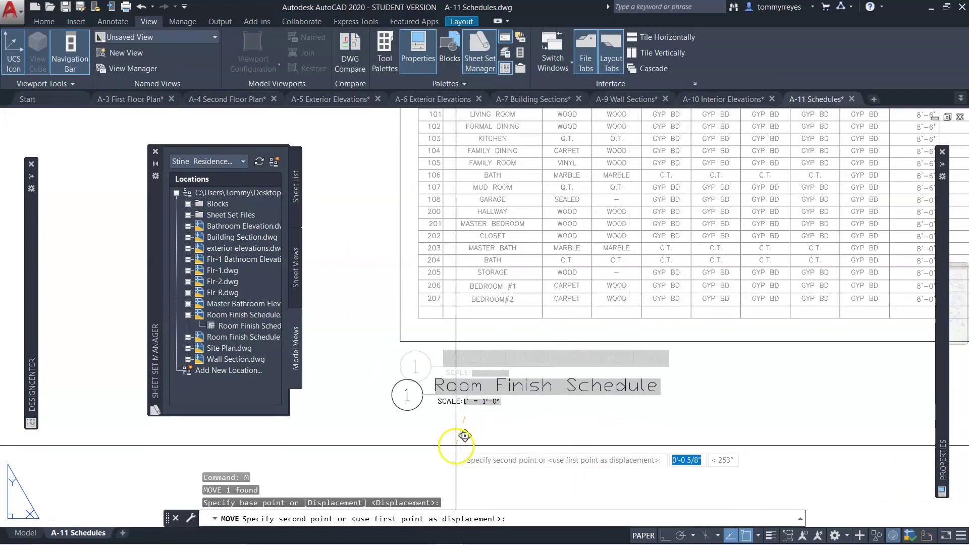
pyautogui.scroll(-4, 468, 434)
pyautogui.press('F8')
pyautogui.click(535, 445)
# Move the schedule viewport and its title together horizontally to the left with ortho on
pyautogui.click(604, 451)
pyautogui.click(486, 257)
pyautogui.write('m')
pyautogui.press('Return')
pyautogui.click(611, 262)
pyautogui.click(555, 237)
# Move the schedule viewport and its title together about 1 3/16" to the right, centring them in the sheet's drawing area
pyautogui.scroll(-2, 681, 313)
pyautogui.click(570, 389)
pyautogui.click(474, 261)
pyautogui.write('m')
pyautogui.press('Return')
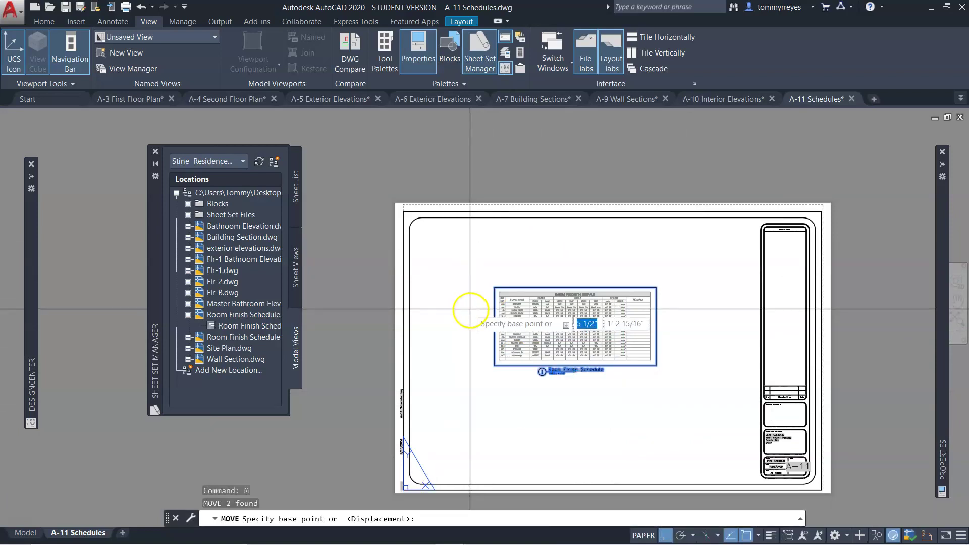
pyautogui.click(484, 409)
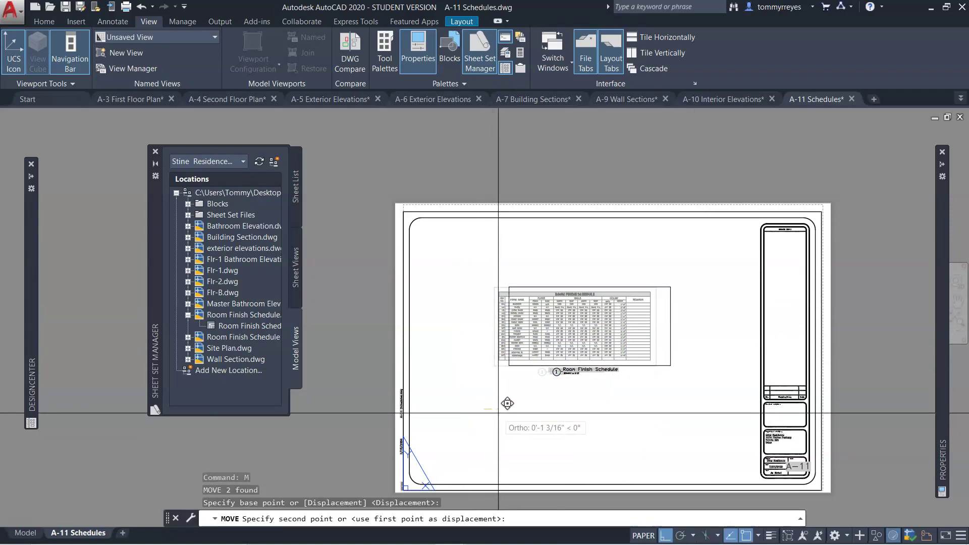
pyautogui.click(499, 413)
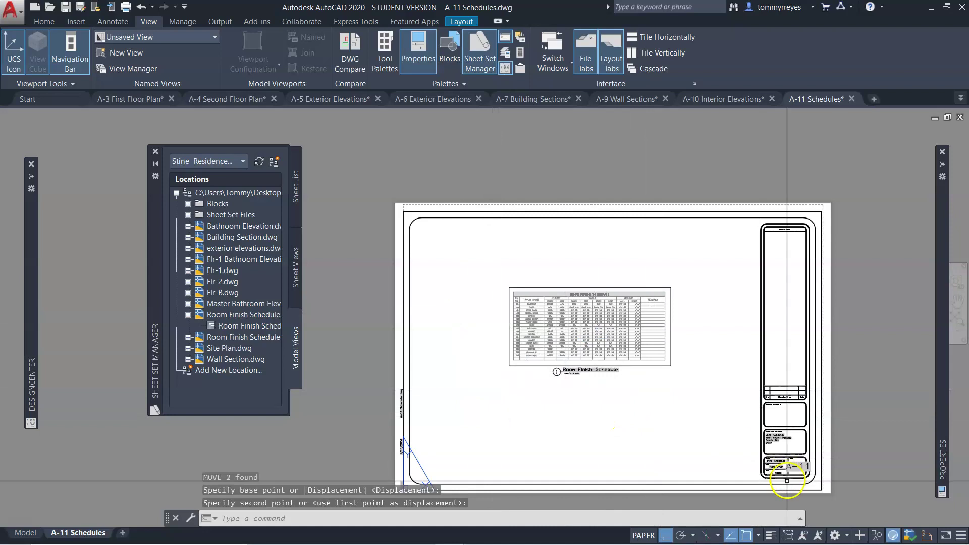
# Try changing the title block's sheet number to A11, and undo the edit
pyautogui.scroll(4, 795, 482)
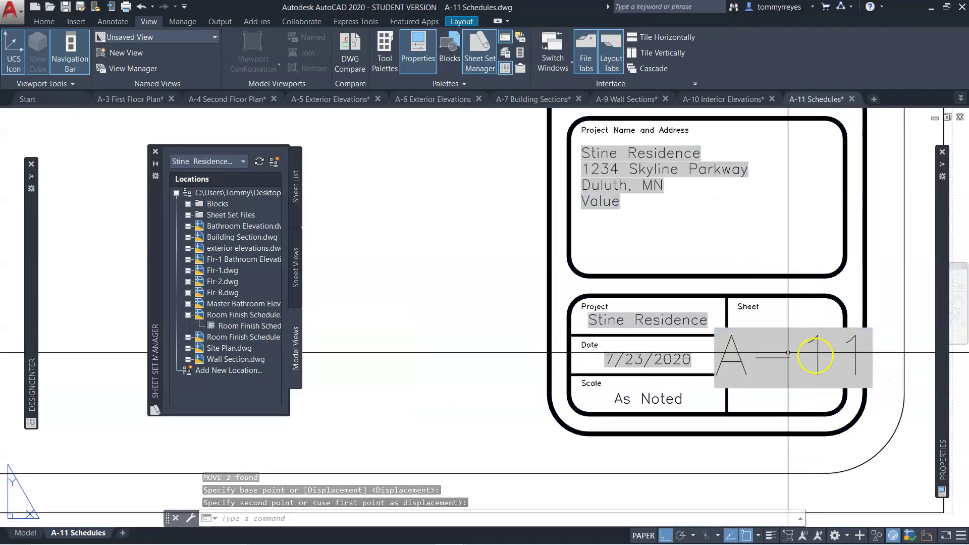
pyautogui.doubleClick(780, 358)
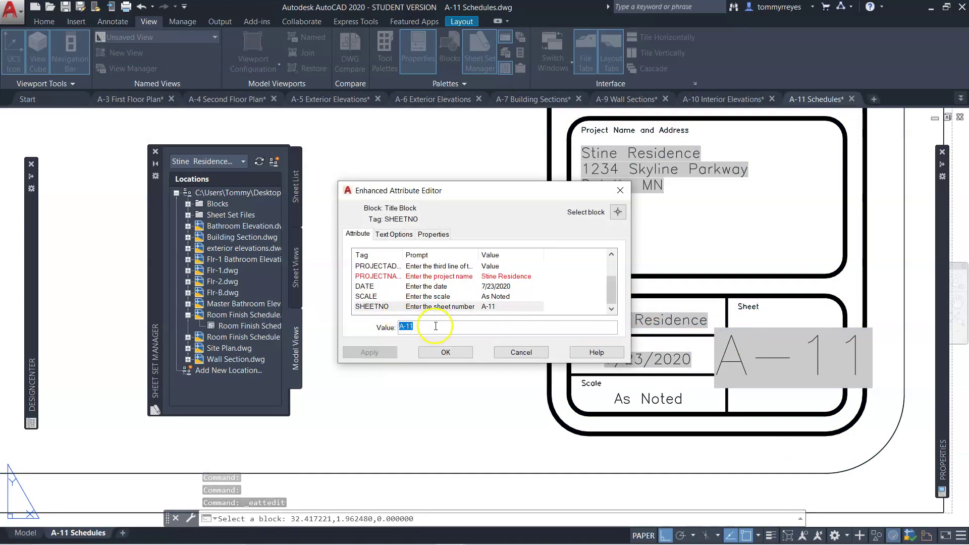
pyautogui.press('BackSpace')
pyautogui.write('A')
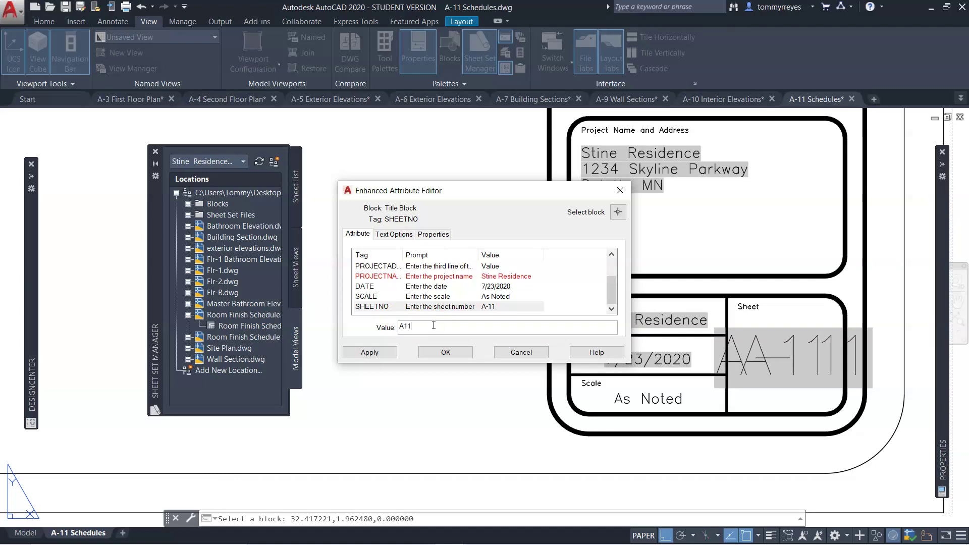
pyautogui.click(456, 353)
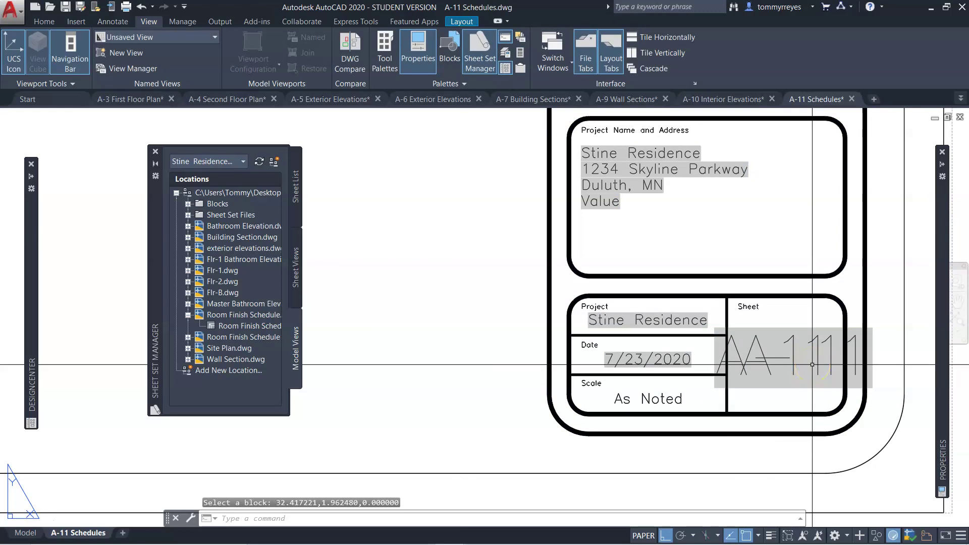
pyautogui.hotkey('ctrl', 'z')
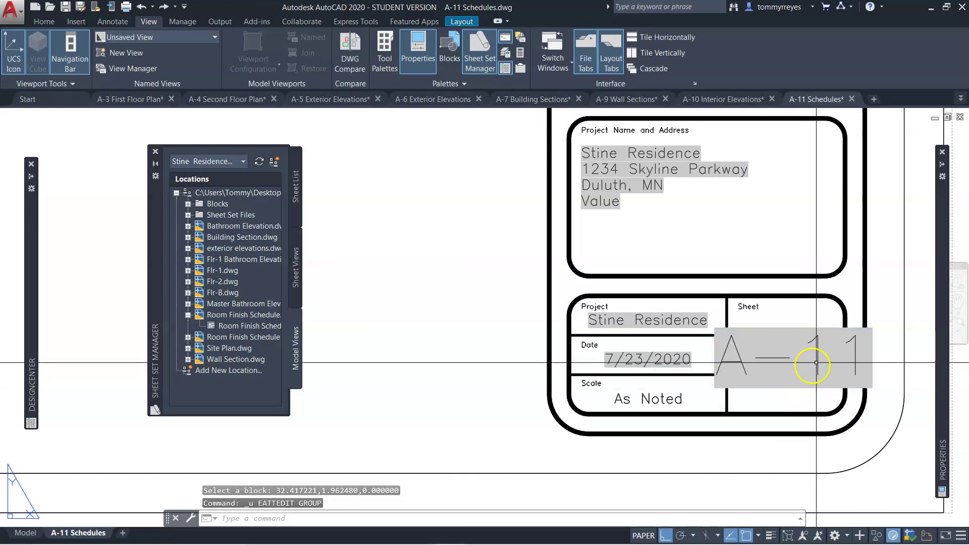
# Try entering A11 once more as the title block's SHEETNO attribute, inspect the sheet number text, and undo the change
pyautogui.doubleClick(817, 367)
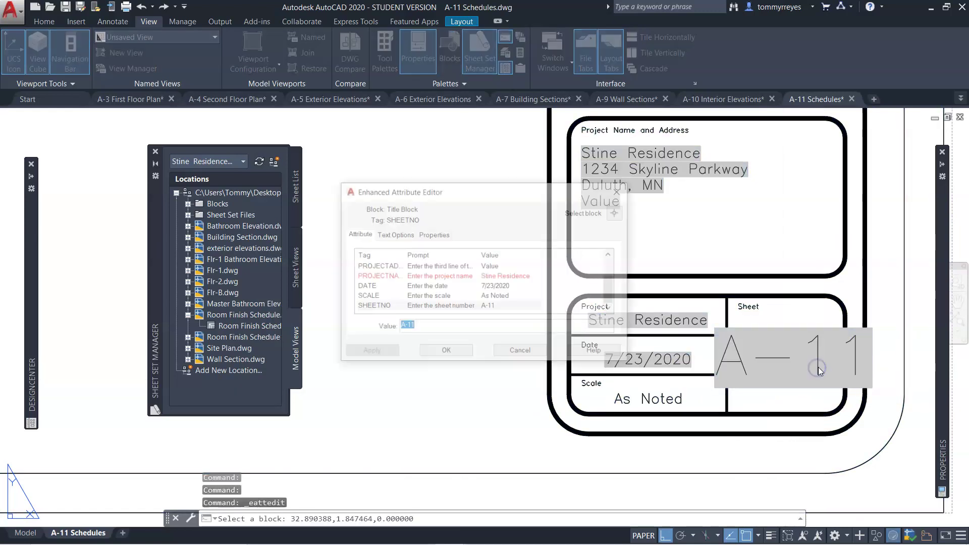
pyautogui.click(439, 307)
pyautogui.click(412, 326)
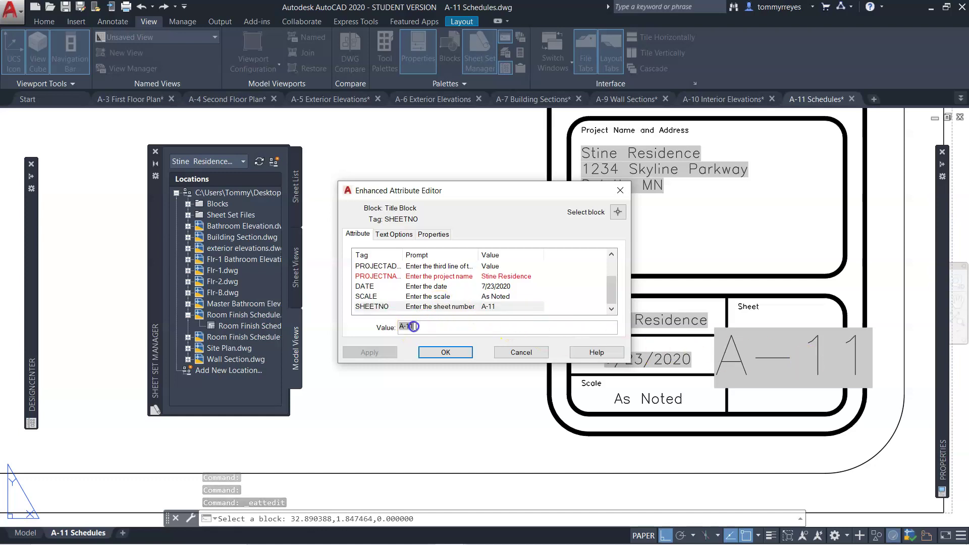
pyautogui.doubleClick(411, 327)
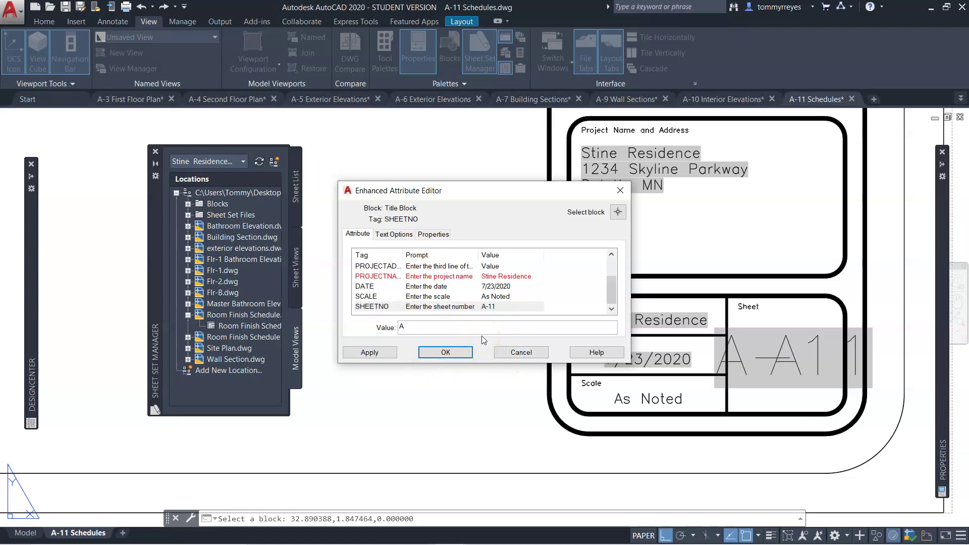
pyautogui.click(370, 353)
pyautogui.click(444, 353)
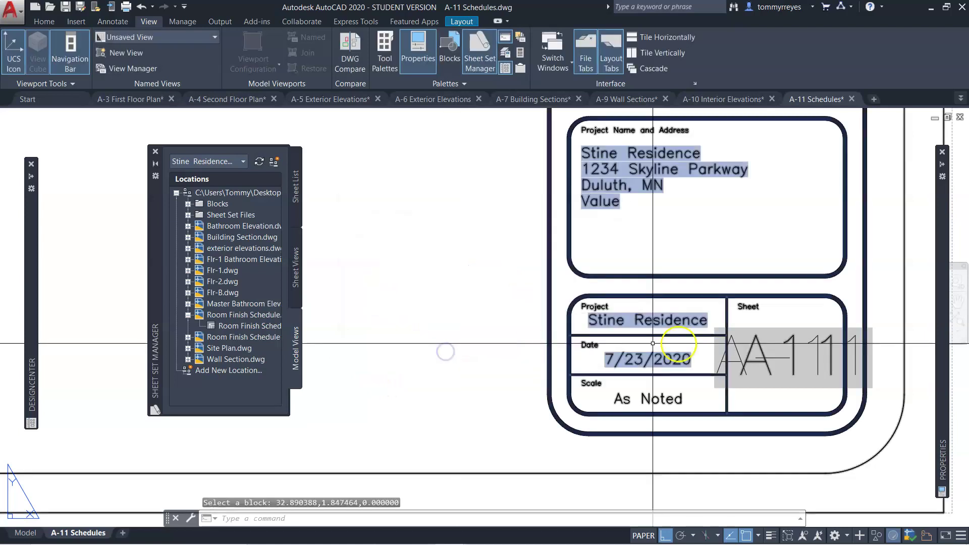
pyautogui.scroll(2, 839, 376)
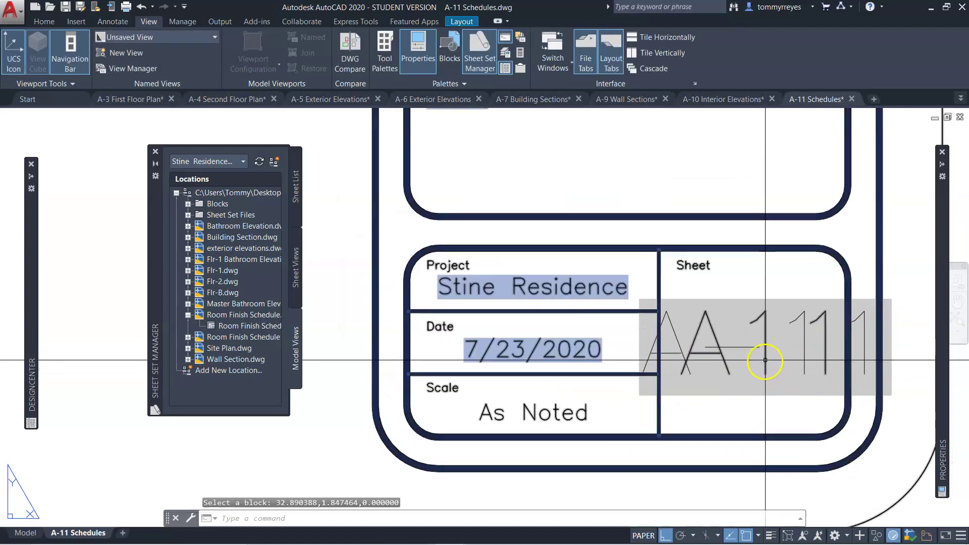
pyautogui.click(745, 347)
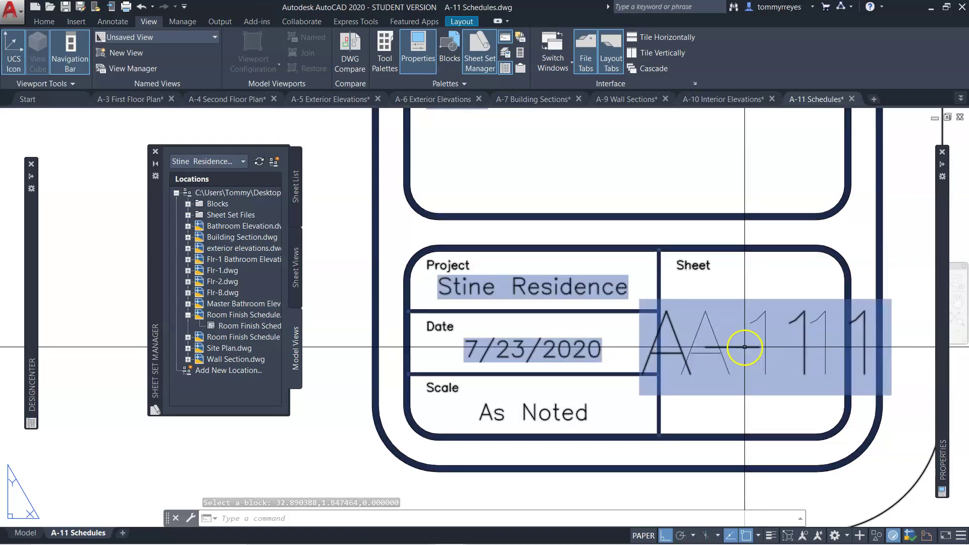
pyautogui.click(733, 374)
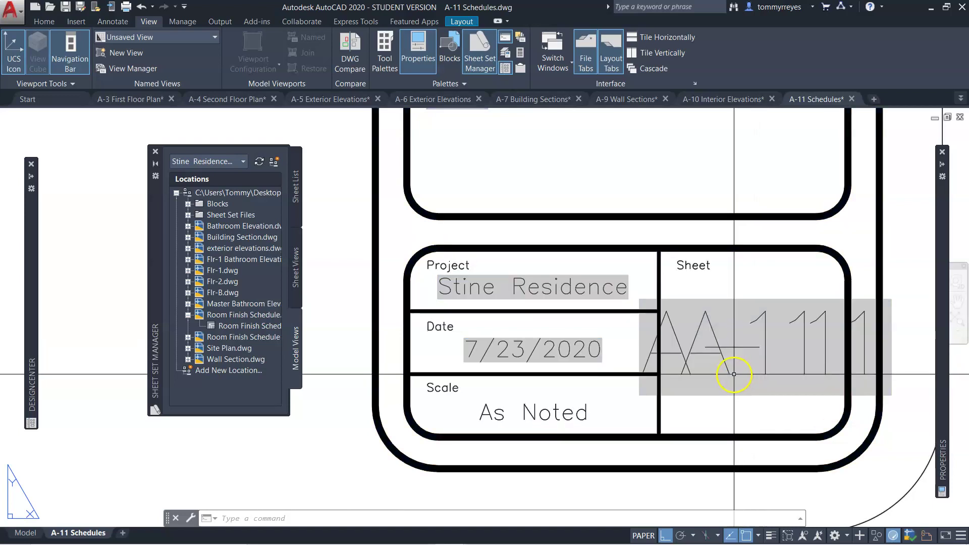
pyautogui.hotkey('ctrl', 'z')
pyautogui.hotkey('ctrl', 'z')
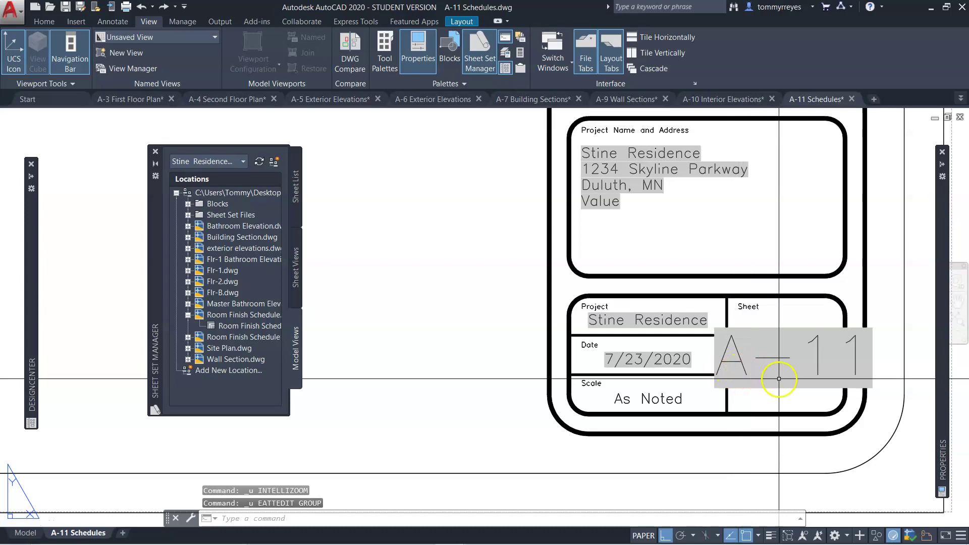
pyautogui.click(763, 357)
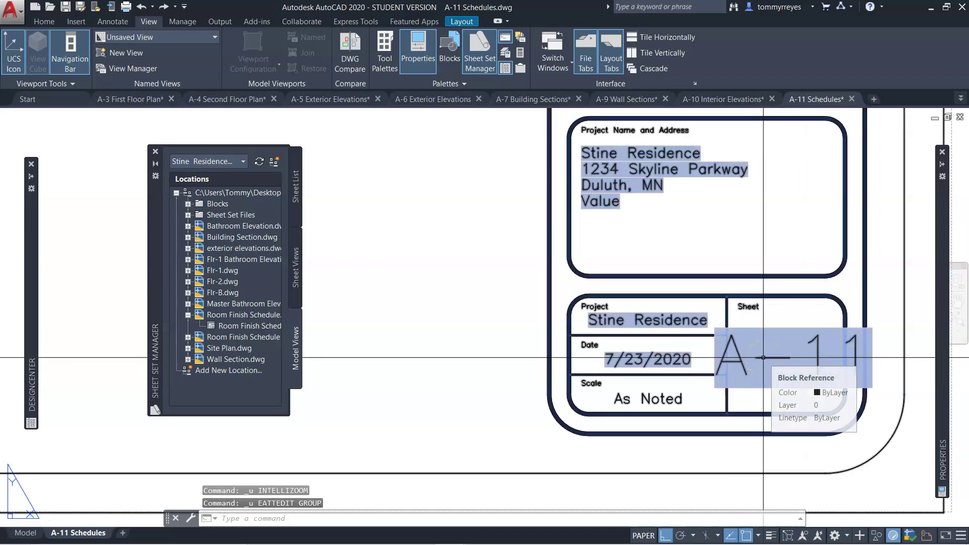
pyautogui.press('Escape')
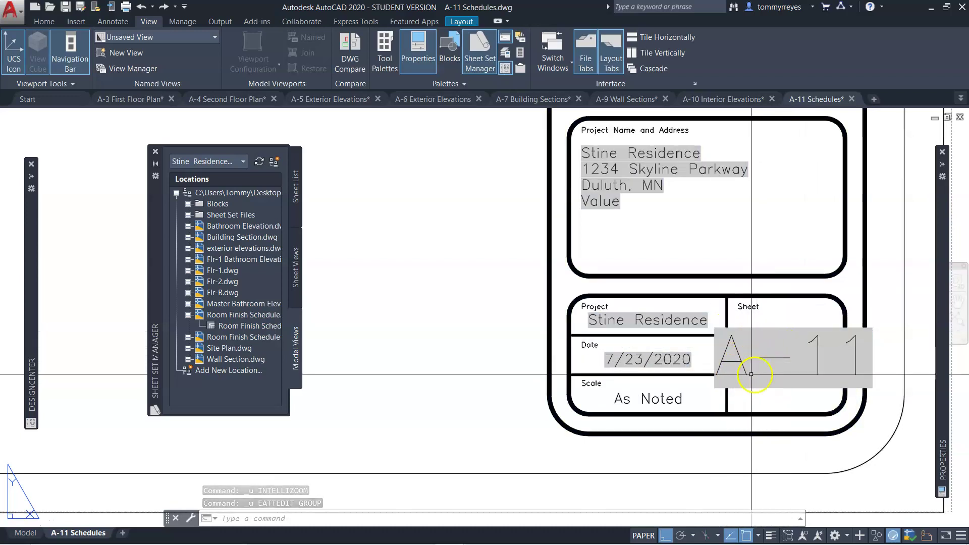
pyautogui.scroll(-2, 714, 411)
pyautogui.scroll(4, 794, 354)
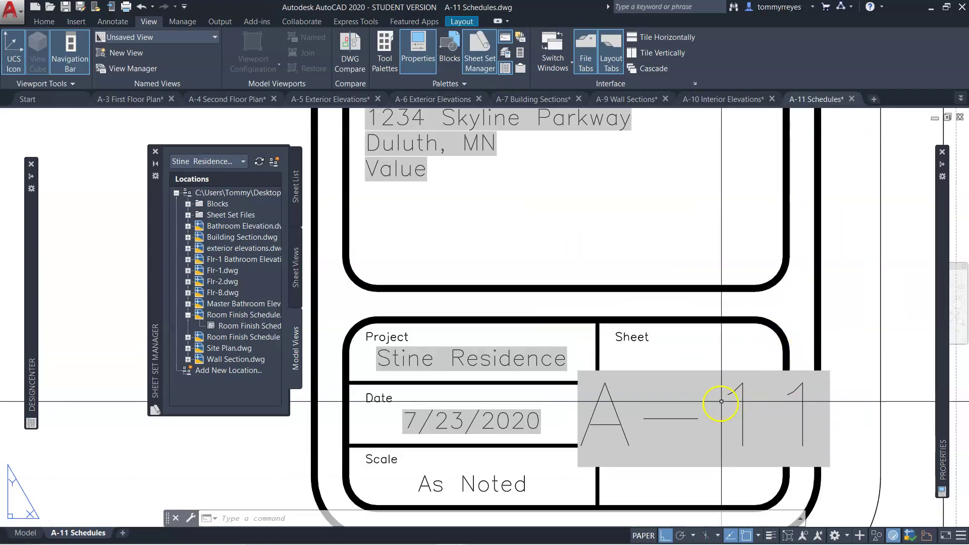
pyautogui.scroll(-4, 737, 425)
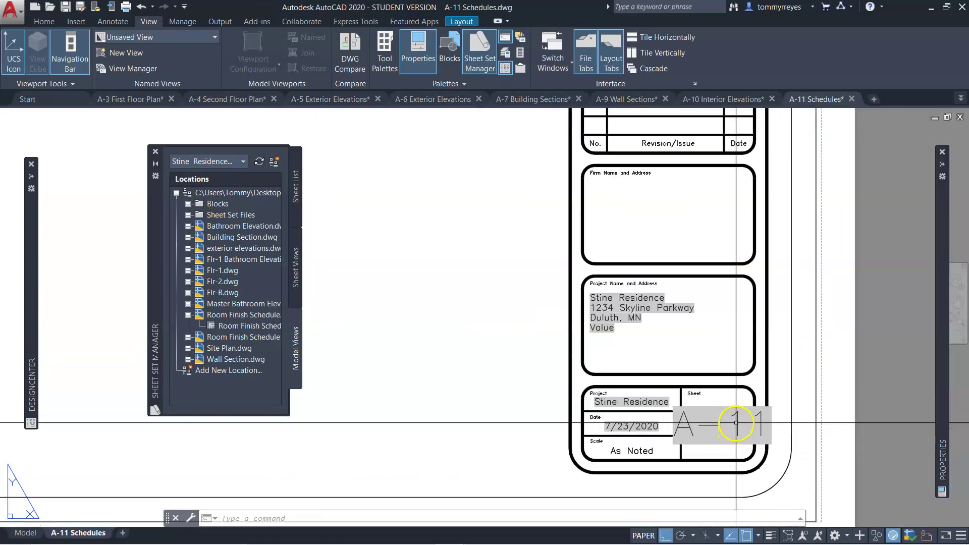
pyautogui.scroll(-4, 736, 425)
pyautogui.scroll(-2, 767, 399)
pyautogui.scroll(2, 693, 344)
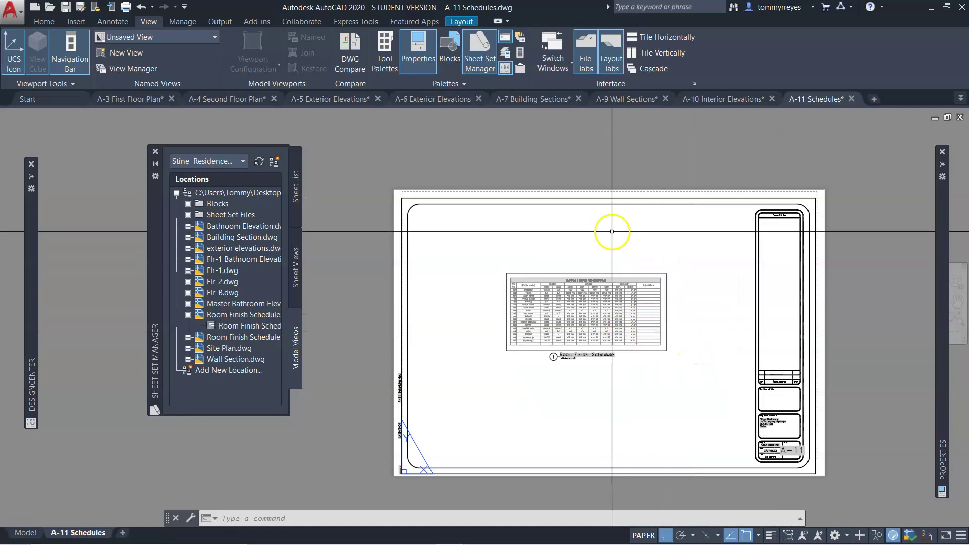
pyautogui.click(50, 21)
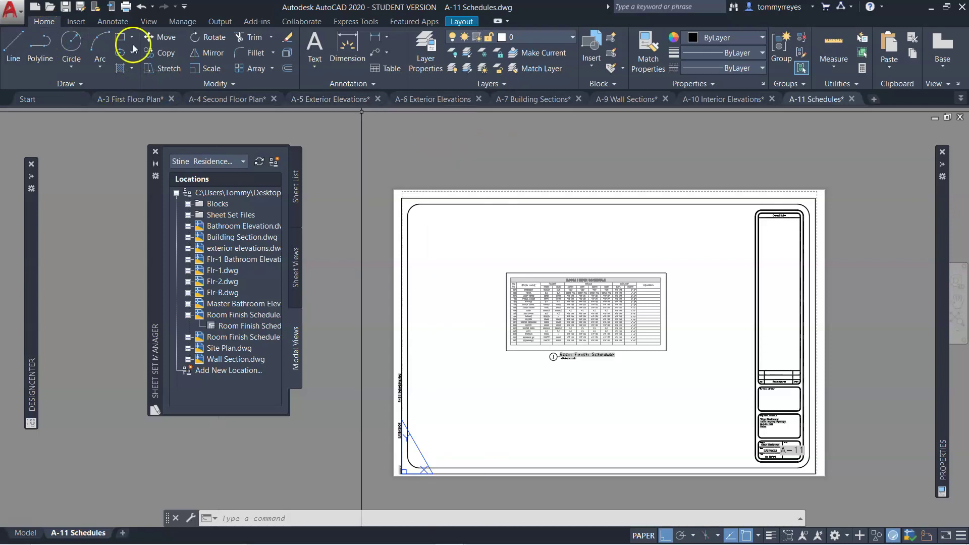
pyautogui.click(13, 14)
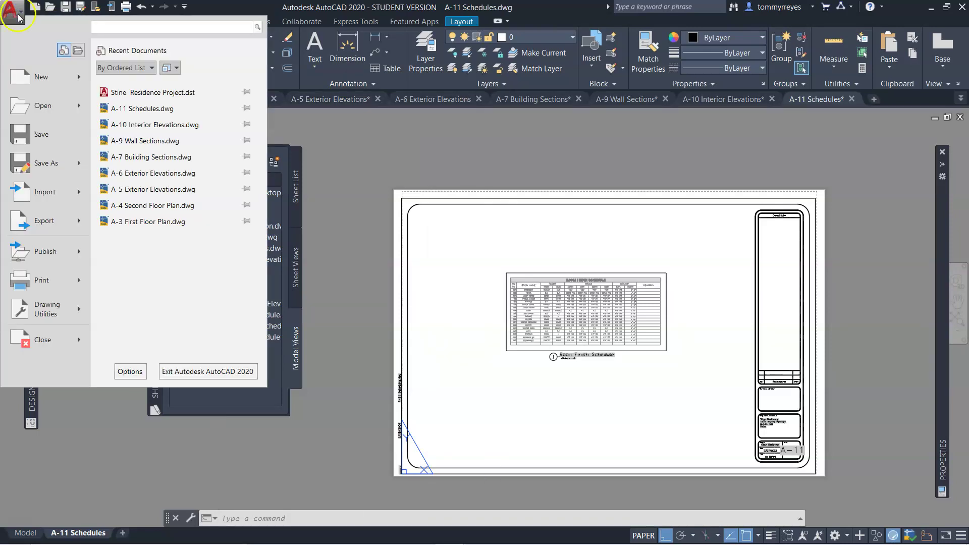
pyautogui.click(79, 254)
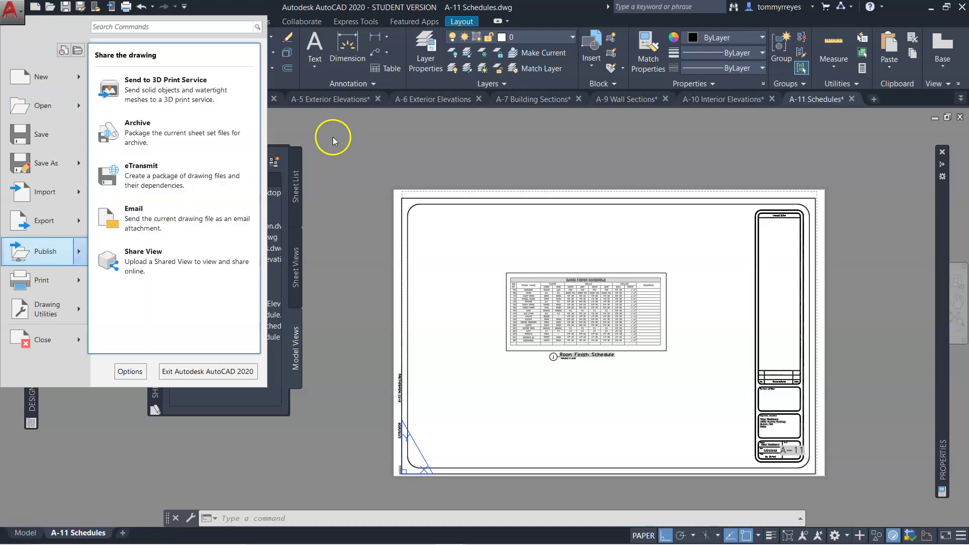
pyautogui.click(354, 140)
pyautogui.click(360, 148)
pyautogui.click(392, 146)
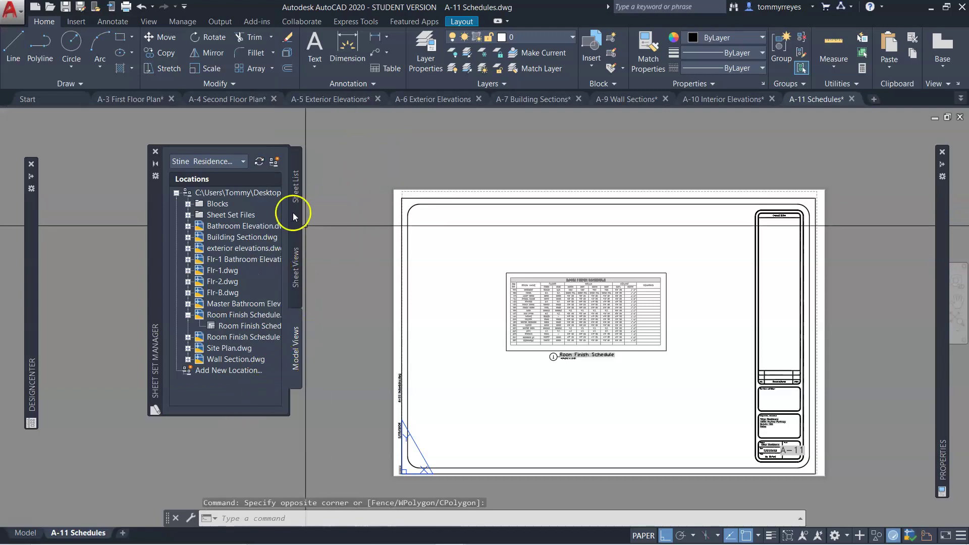
# Publish to PDF from the Stine Residence Project sheet list, saving the file as Stine Residence Project.pdf in My Documents
pyautogui.click(295, 198)
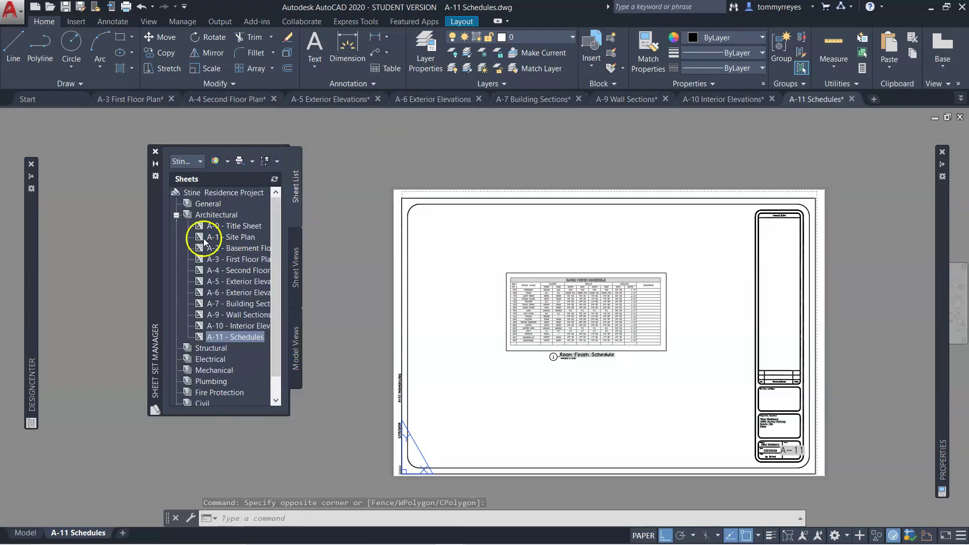
pyautogui.click(251, 162)
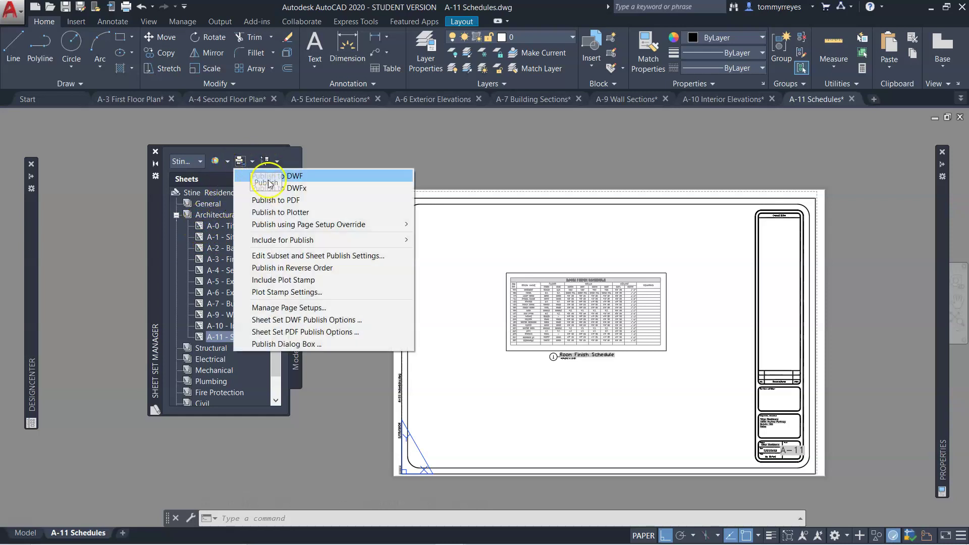
pyautogui.click(284, 201)
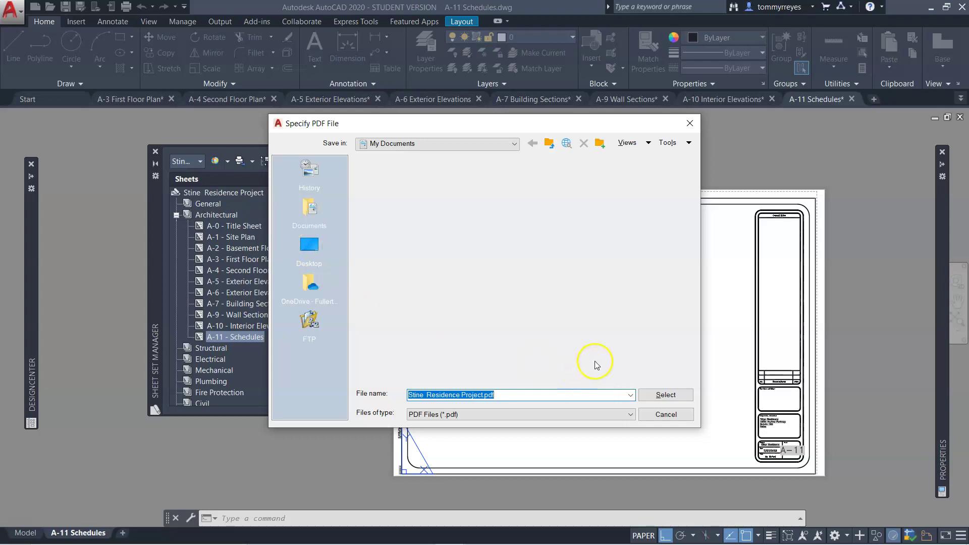
pyautogui.click(668, 396)
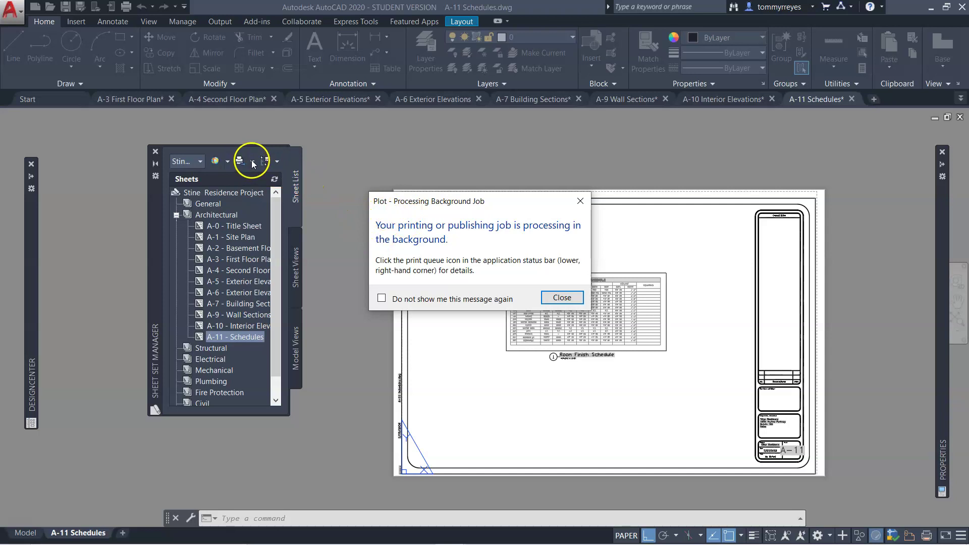
pyautogui.click(561, 297)
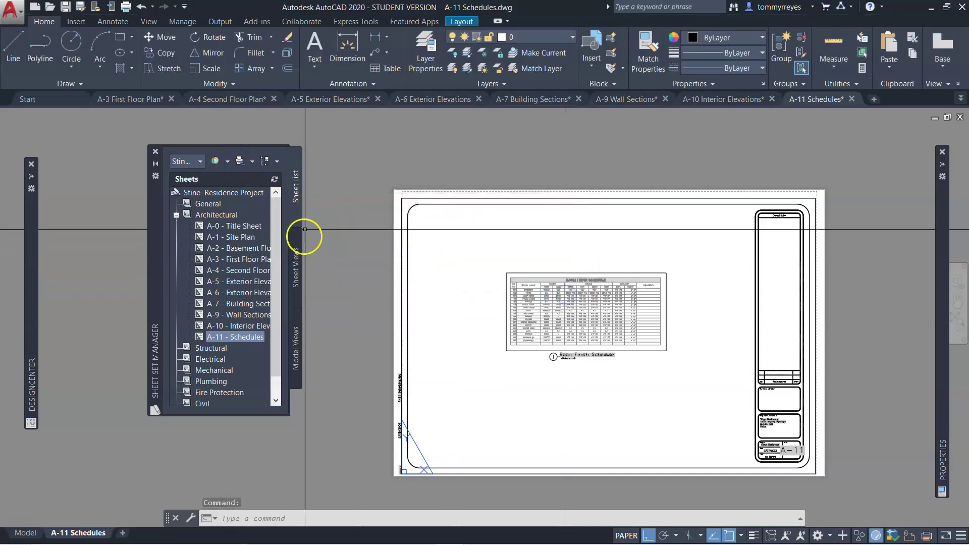
pyautogui.click(252, 162)
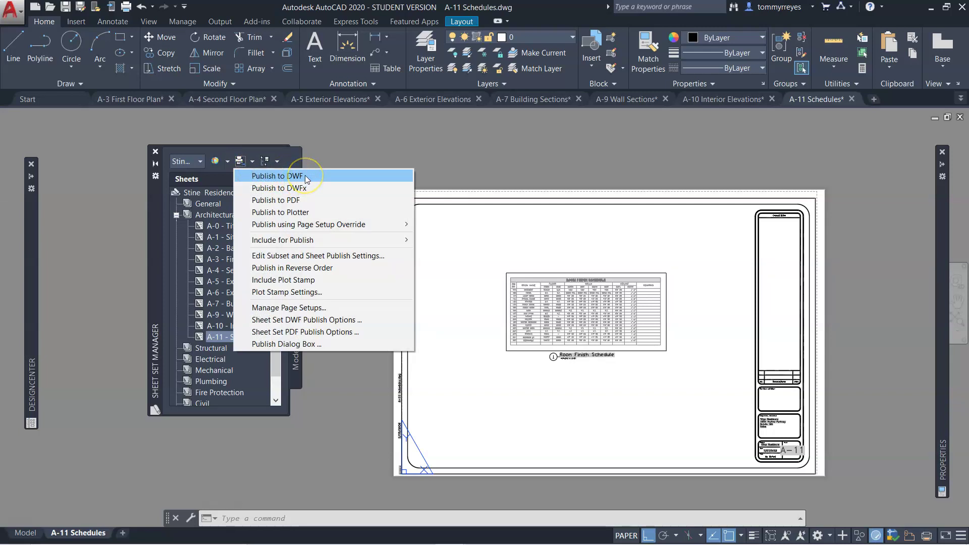
pyautogui.click(346, 142)
pyautogui.click(277, 161)
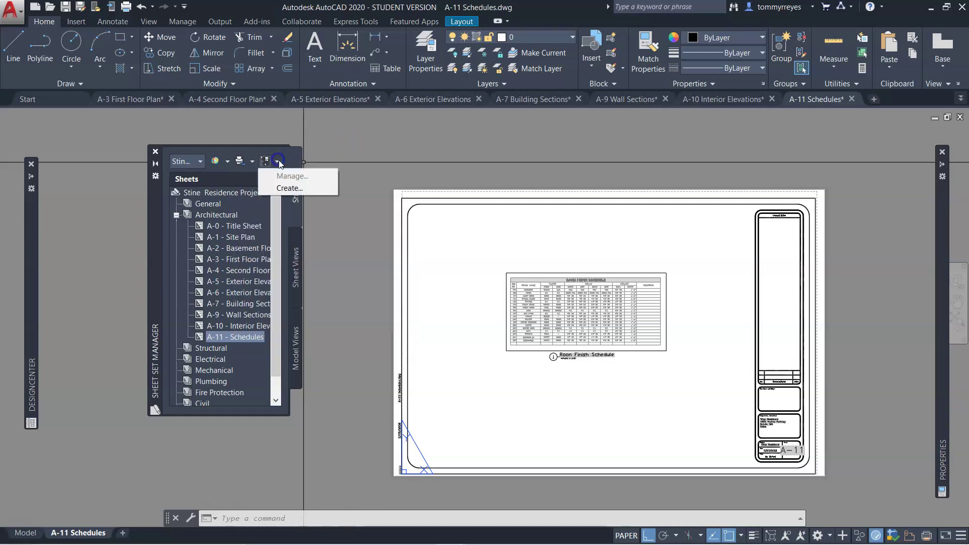
pyautogui.click(378, 150)
pyautogui.click(250, 162)
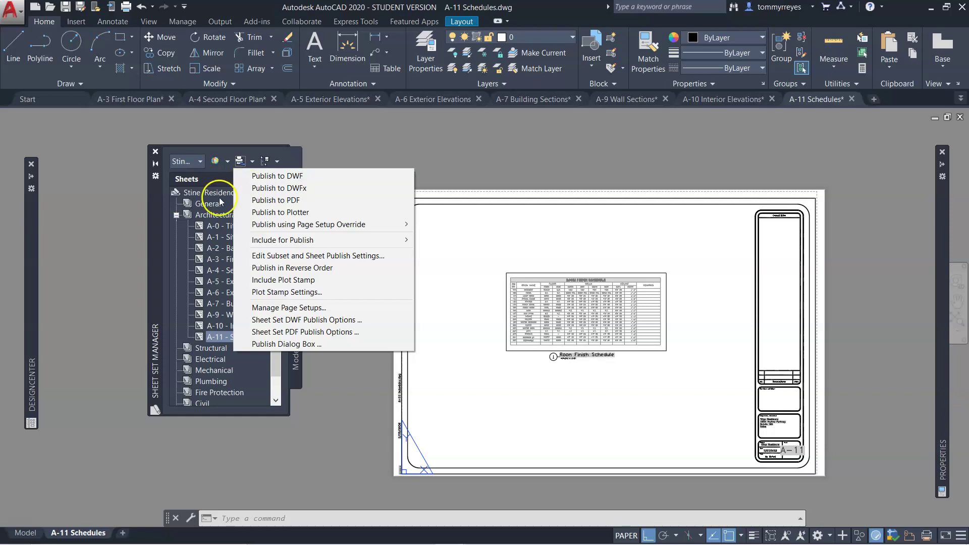
# Move the Sheet Set Manager palette next to the collapsed DesignCenter palette, farther from the drawing sheet
pyautogui.click(150, 216)
pyautogui.moveTo(150, 216); pyautogui.dragTo(71, 236)
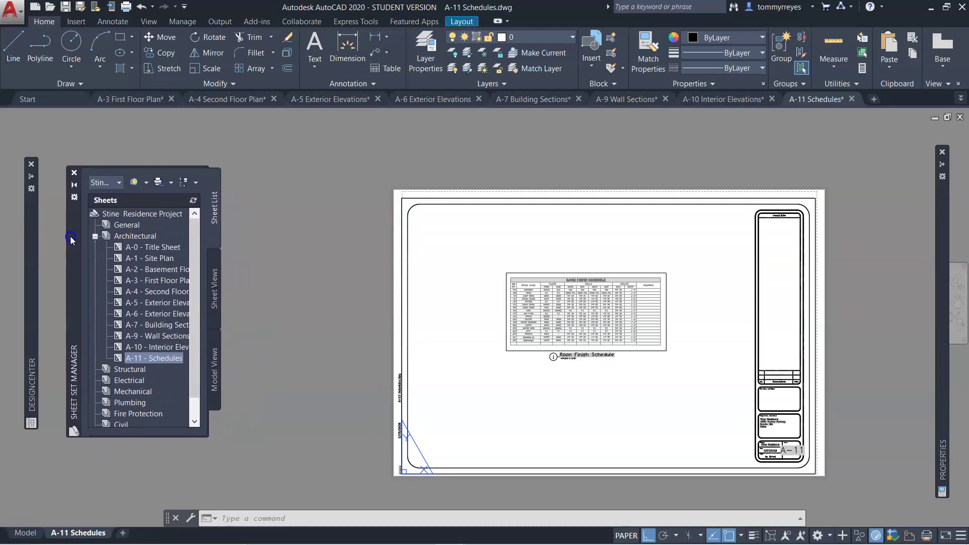
pyautogui.click(20, 19)
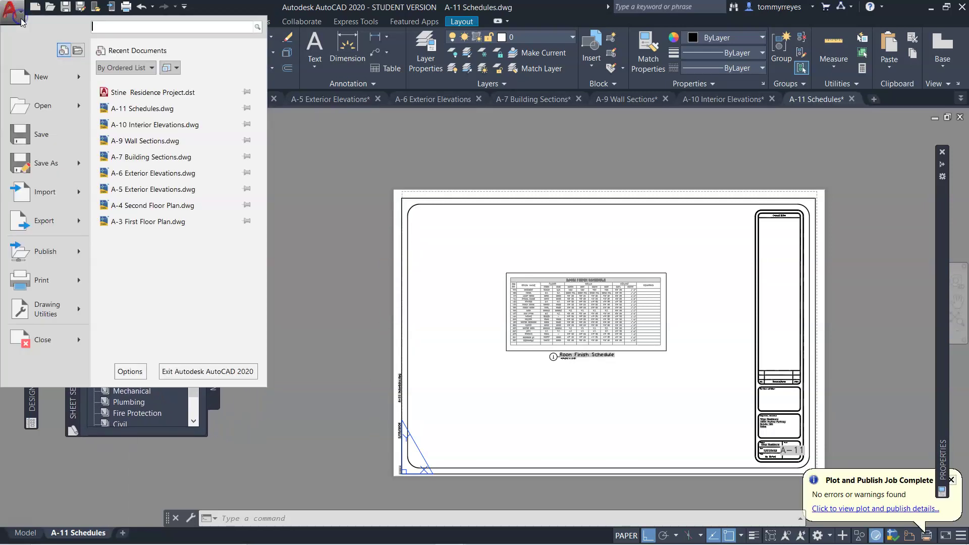
pyautogui.click(83, 256)
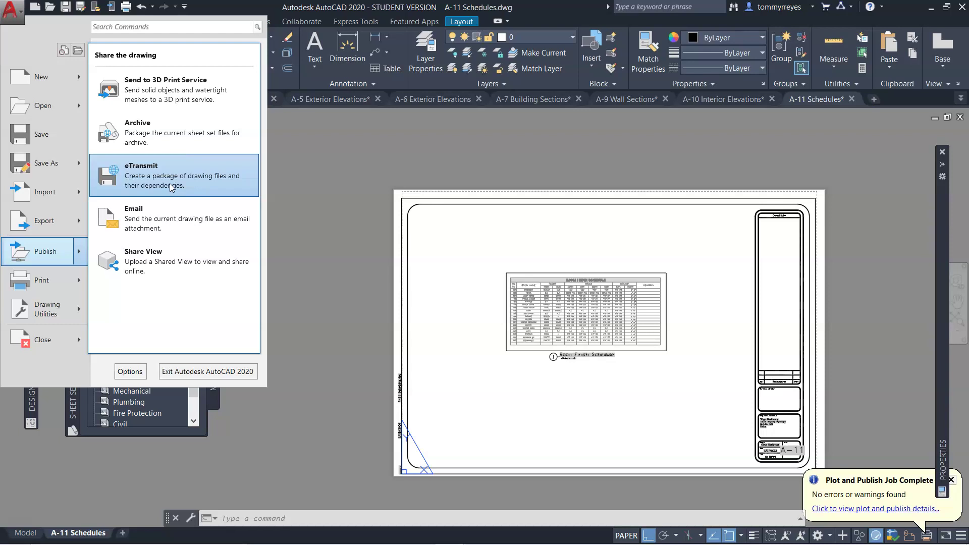
pyautogui.click(328, 276)
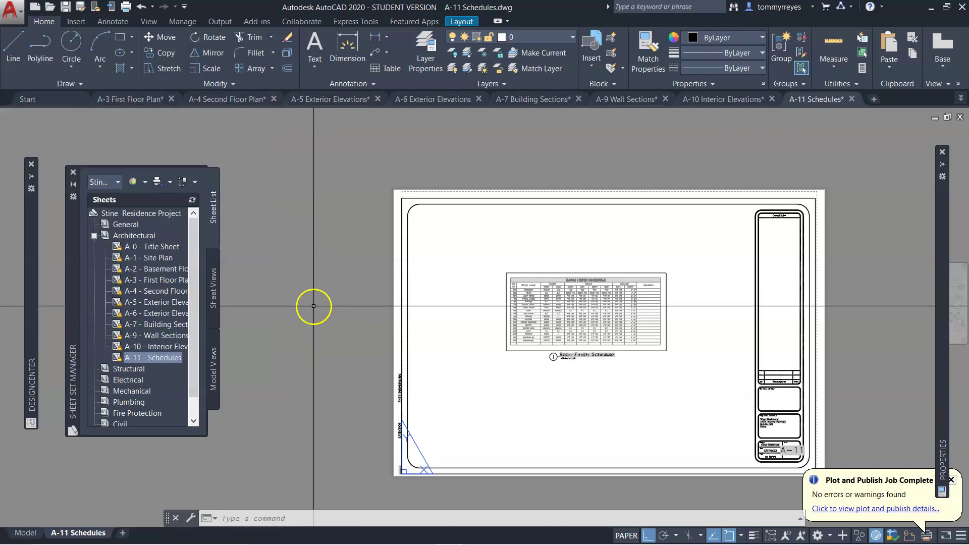